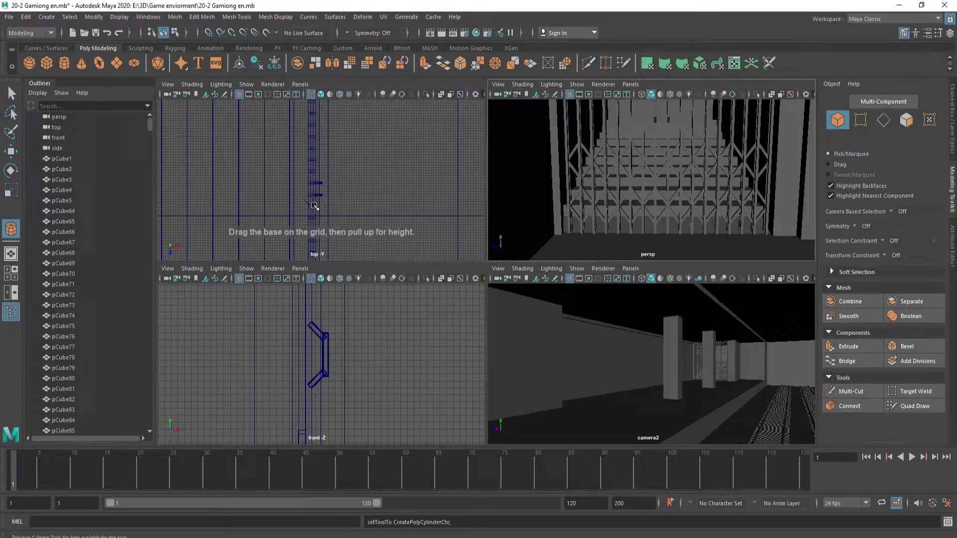
- Draw a polygon cylinder beside the stairs and position it near the floor with Move and Scale
{"action": "scroll", "coordinate": [313, 204], "scroll_direction": "down", "scroll_amount": 3}
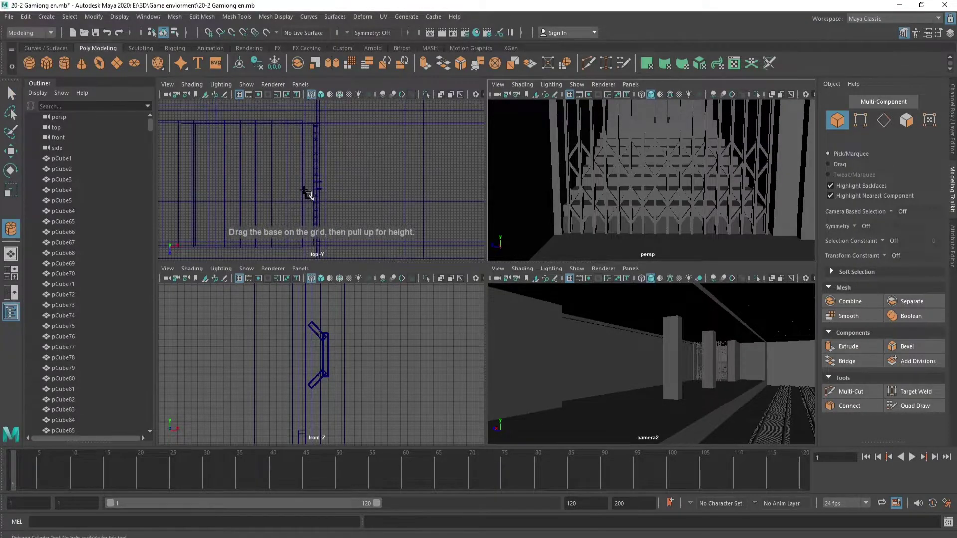
{"action": "mouse_move", "coordinate": [309, 186]}
{"action": "left_mouse_down"}
{"action": "mouse_move", "coordinate": [314, 192]}
{"action": "mouse_move", "coordinate": [312, 144]}
{"action": "left_mouse_up"}
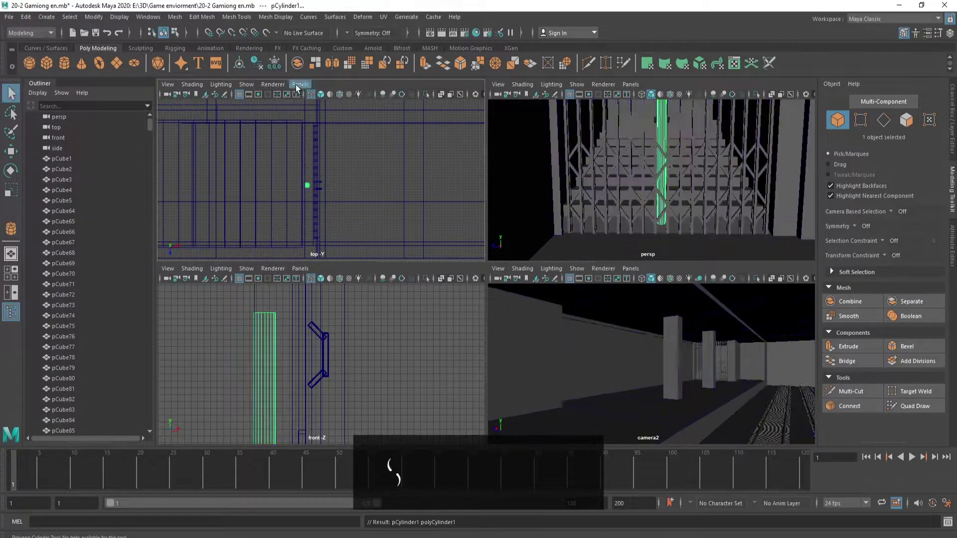
{"action": "scroll", "coordinate": [343, 394], "scroll_direction": "down", "scroll_amount": 3}
{"action": "key", "text": "w"}
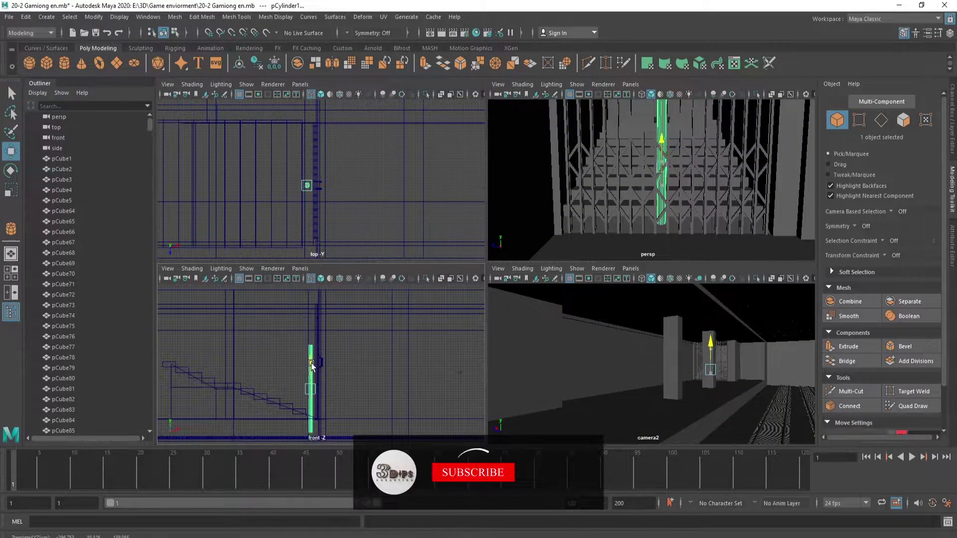
{"action": "left_click_drag", "start_coordinate": [313, 353], "coordinate": [313, 349]}
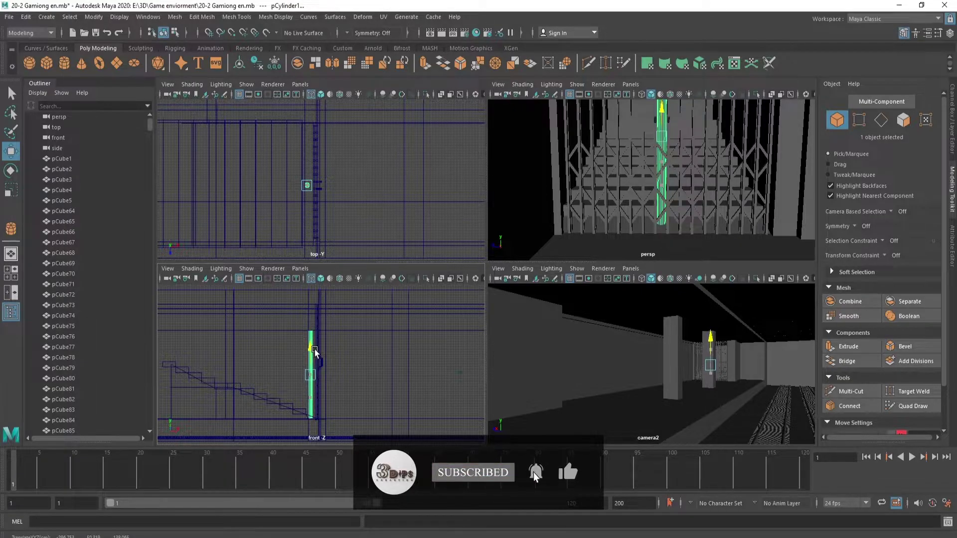
{"action": "key", "text": "r"}
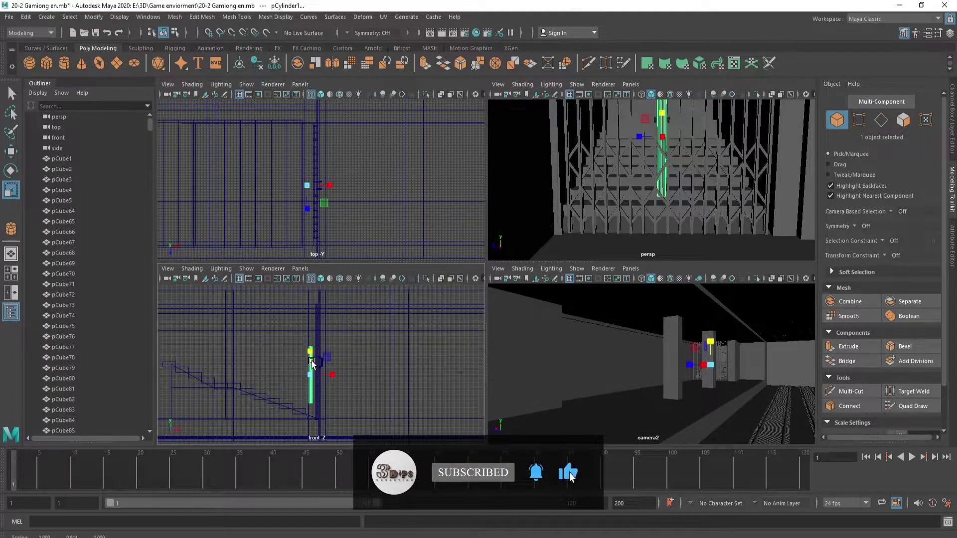
{"action": "key", "text": "w"}
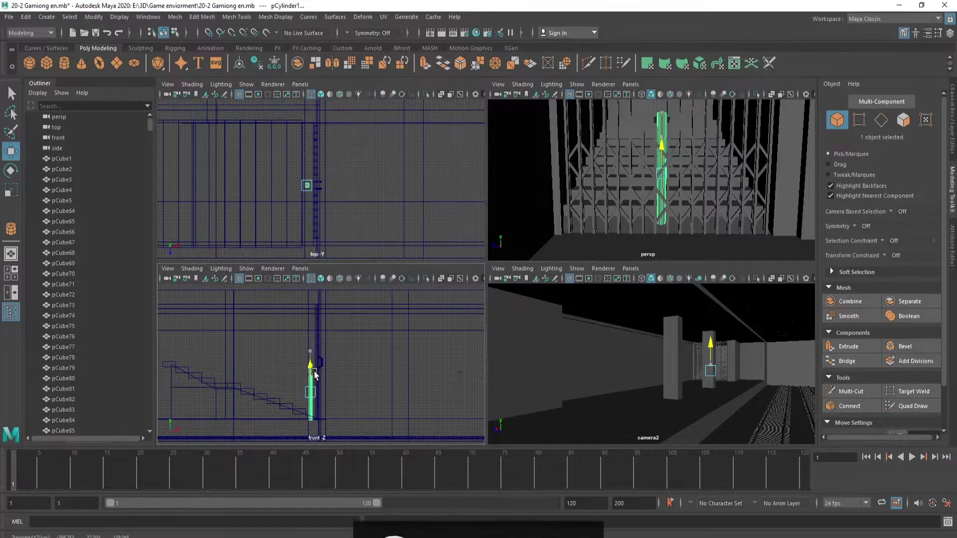
{"action": "left_click_drag", "start_coordinate": [314, 372], "coordinate": [314, 384]}
{"action": "key", "text": "e"}
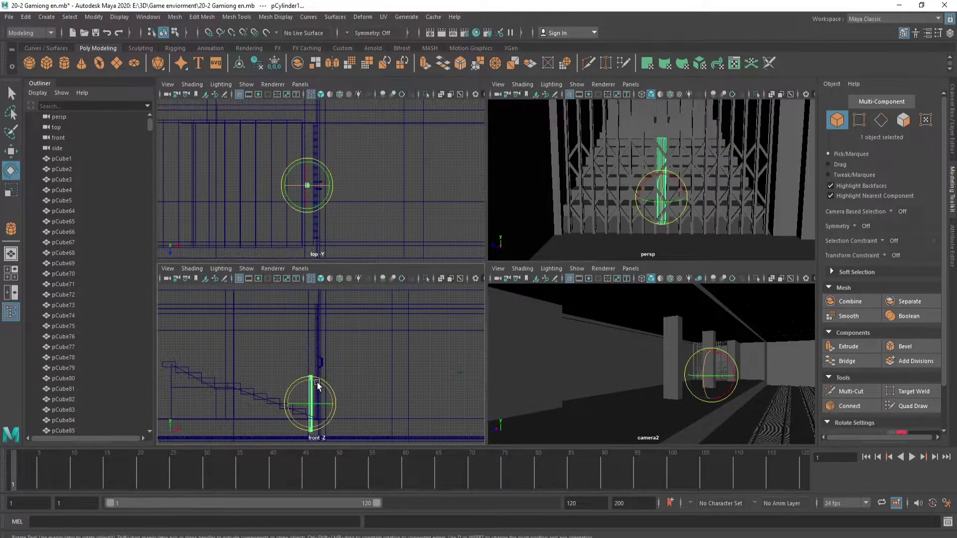
{"action": "key", "text": "r"}
{"action": "key", "text": "w"}
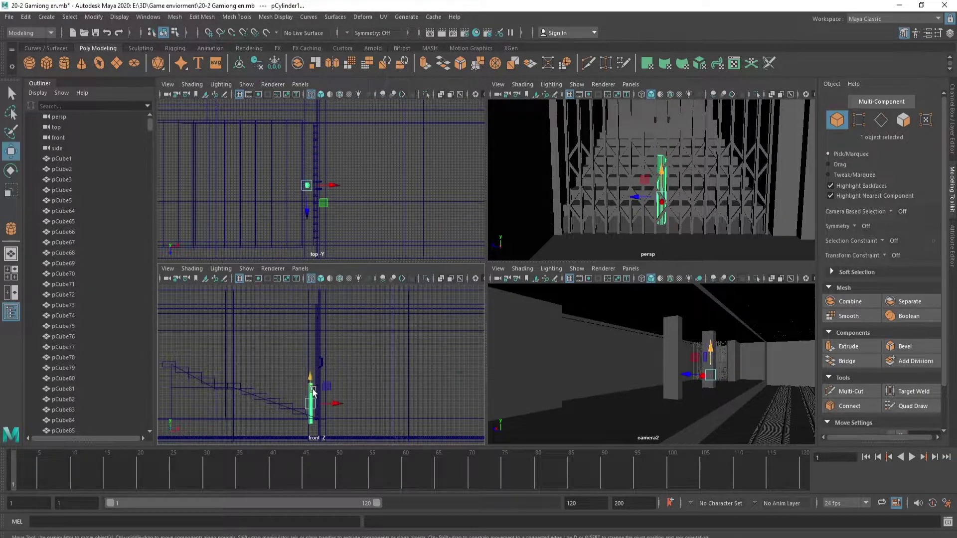
- Orbit the enlarged perspective view, reselect the cylinder and show its Channel Box attributes
{"action": "key", "text": "space"}
{"action": "mouse_move", "coordinate": [660, 215]}
{"action": "left_mouse_down", "text": "alt"}
{"action": "mouse_move", "coordinate": [535, 342]}
{"action": "mouse_move", "coordinate": [449, 335]}
{"action": "mouse_move", "coordinate": [781, 328]}
{"action": "left_mouse_up", "text": "alt"}
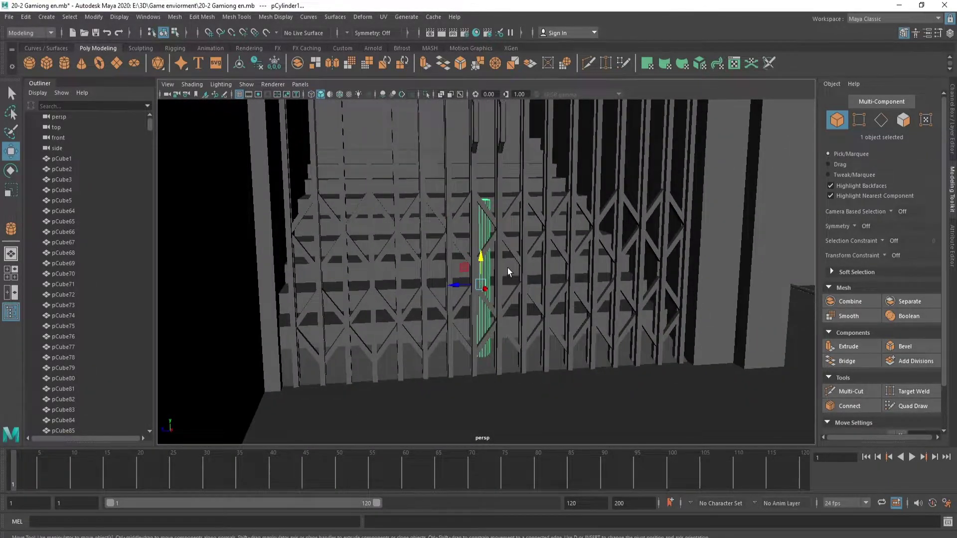
{"action": "mouse_move", "coordinate": [507, 268]}
{"action": "left_mouse_down", "text": "alt"}
{"action": "mouse_move", "coordinate": [511, 298]}
{"action": "mouse_move", "coordinate": [567, 318]}
{"action": "mouse_move", "coordinate": [656, 308]}
{"action": "left_mouse_up", "text": "alt"}
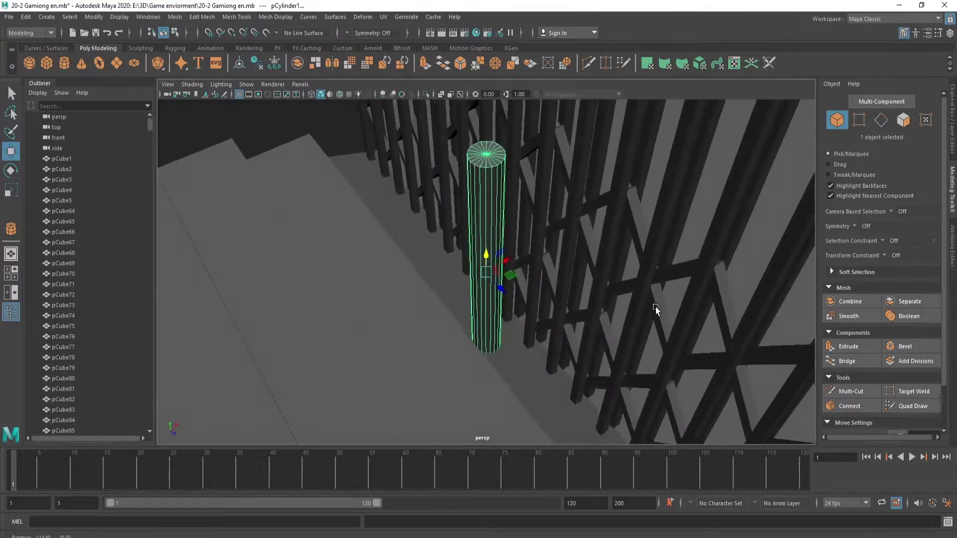
{"action": "left_click", "coordinate": [449, 349]}
{"action": "mouse_move", "coordinate": [448, 349]}
{"action": "left_mouse_down", "text": "alt"}
{"action": "mouse_move", "coordinate": [483, 330]}
{"action": "mouse_move", "coordinate": [479, 300]}
{"action": "left_mouse_up", "text": "alt"}
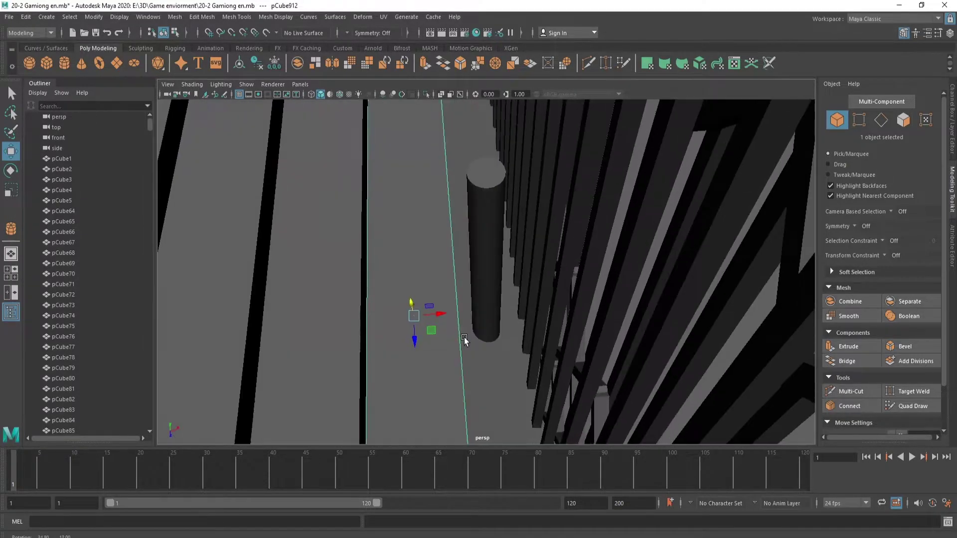
{"action": "left_click", "coordinate": [487, 224]}
{"action": "left_click", "coordinate": [953, 131]}
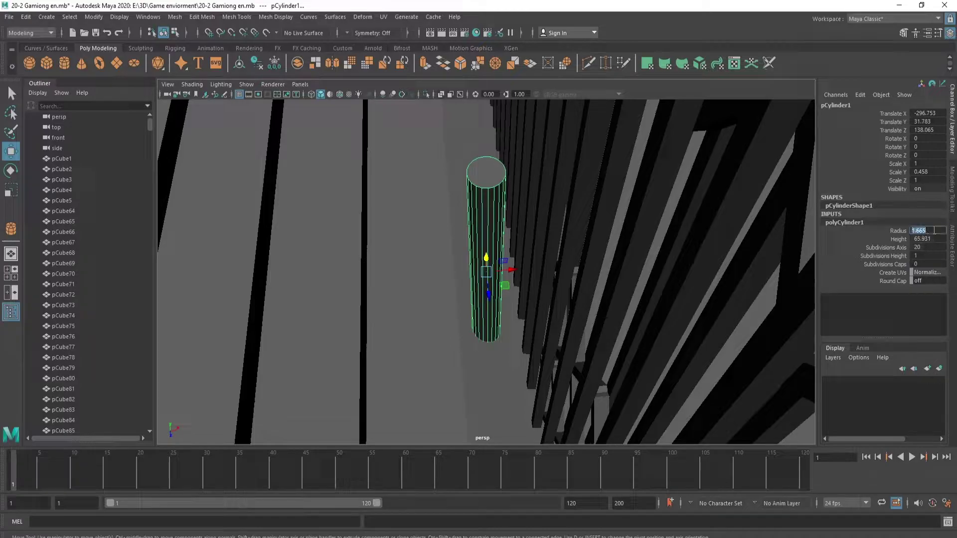
{"action": "type", "text": "1.1"}
- Set the cylinder's Radius to 1.1 and orbit the perspective view to inspect it
{"action": "key", "text": "Return"}
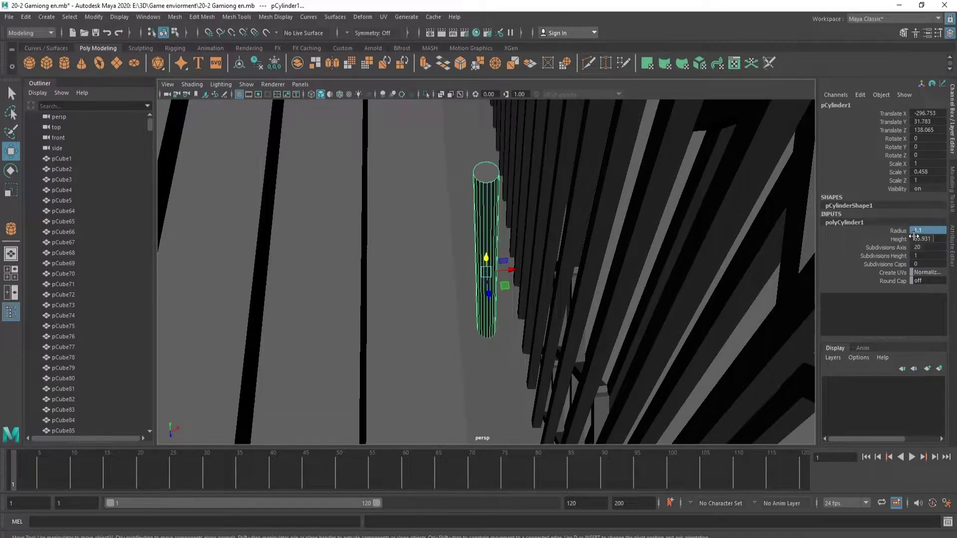
{"action": "key", "text": "space"}
{"action": "key", "text": "space"}
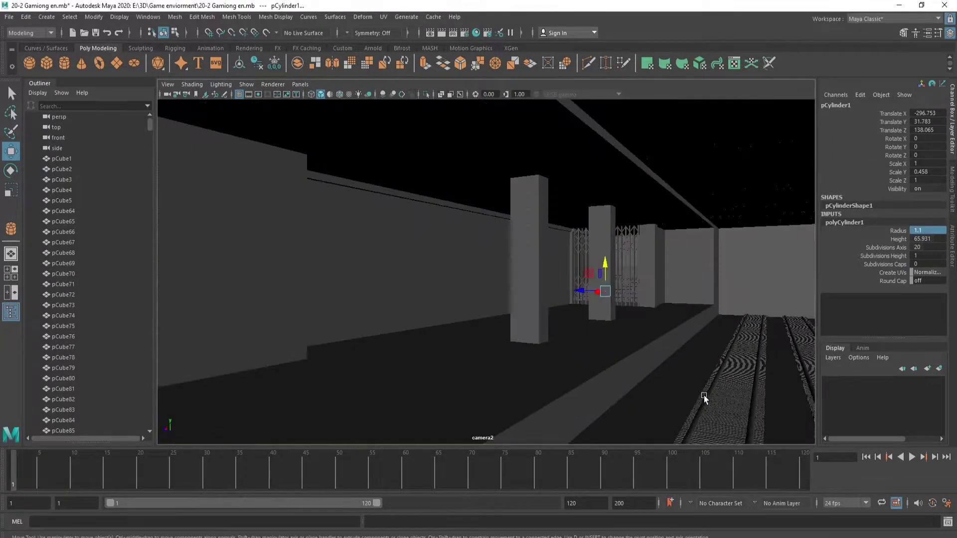
{"action": "key", "text": "space"}
{"action": "key", "text": "space"}
{"action": "key", "text": "f"}
{"action": "mouse_move", "coordinate": [627, 270]}
{"action": "left_mouse_down", "text": "alt"}
{"action": "mouse_move", "coordinate": [701, 267]}
{"action": "mouse_move", "coordinate": [637, 278]}
{"action": "left_mouse_up", "text": "alt"}
{"action": "right_click_drag", "start_coordinate": [638, 278], "coordinate": [534, 246], "text": "alt"}
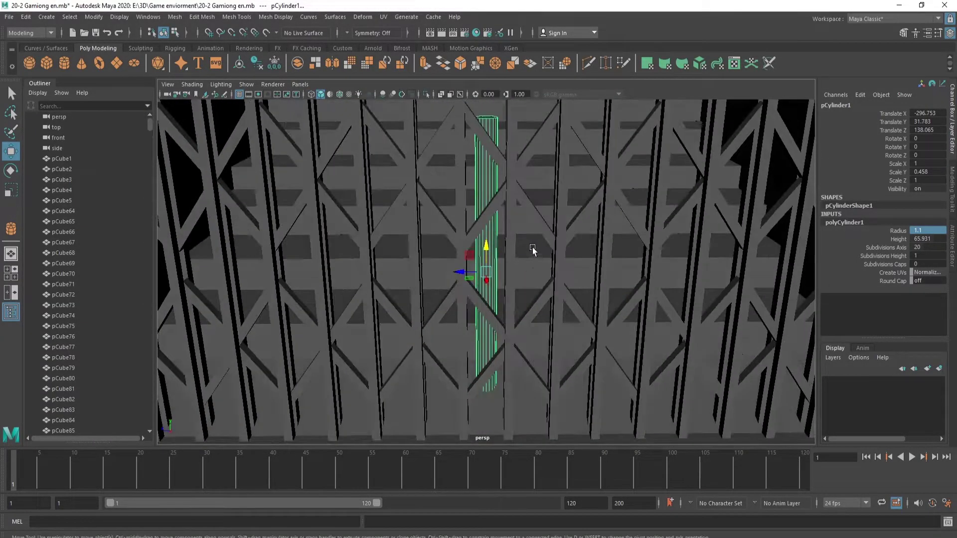
{"action": "scroll", "coordinate": [536, 254], "scroll_direction": "down", "scroll_amount": 3}
{"action": "scroll", "coordinate": [534, 264], "scroll_direction": "down", "scroll_amount": 3}
{"action": "left_click_drag", "start_coordinate": [532, 265], "coordinate": [486, 251], "text": "alt"}
- Scale the post slightly shorter to Y 0.398 and lower it onto the floor
{"action": "key", "text": "r"}
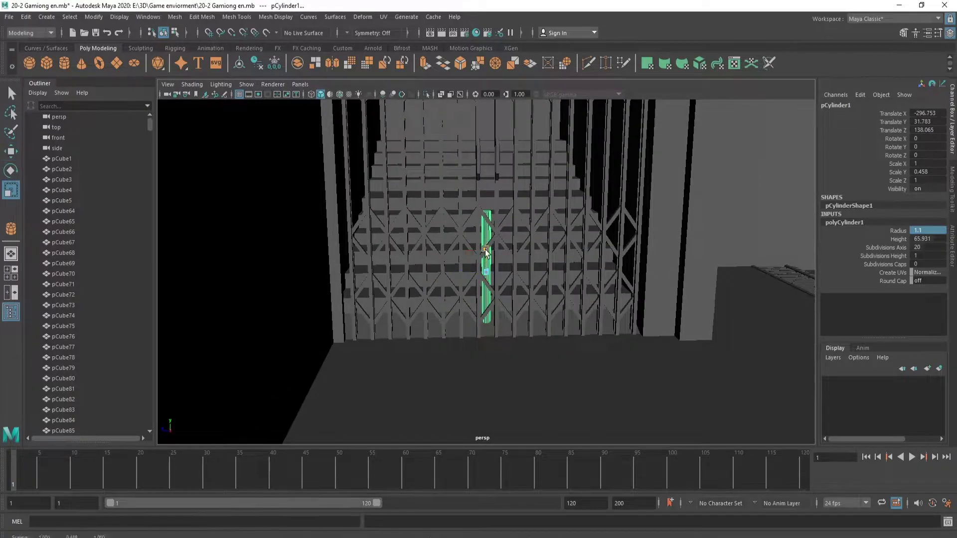
{"action": "key", "text": "w"}
{"action": "key", "text": "space"}
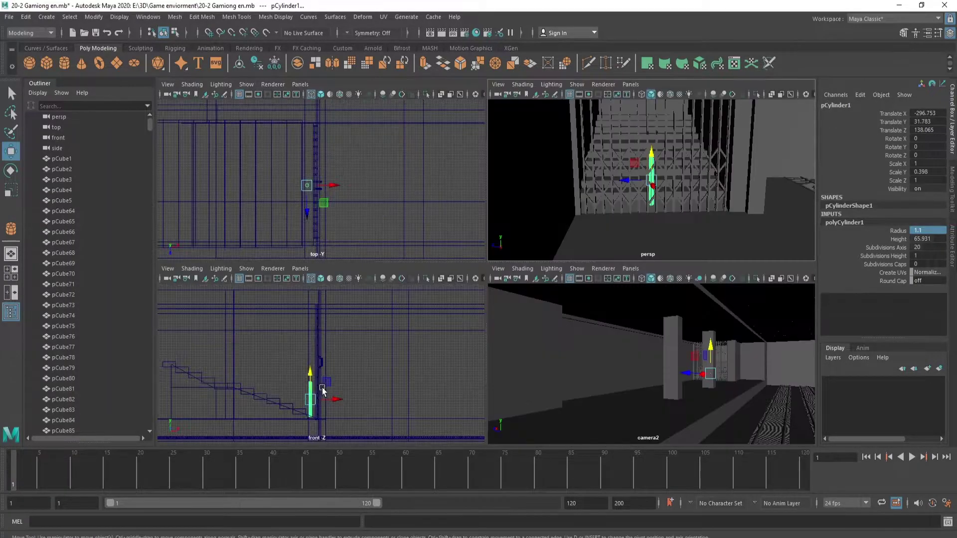
{"action": "scroll", "coordinate": [329, 359], "scroll_direction": "up", "scroll_amount": 3}
{"action": "scroll", "coordinate": [324, 344], "scroll_direction": "up", "scroll_amount": 1}
{"action": "left_click_drag", "start_coordinate": [323, 342], "coordinate": [324, 351]}
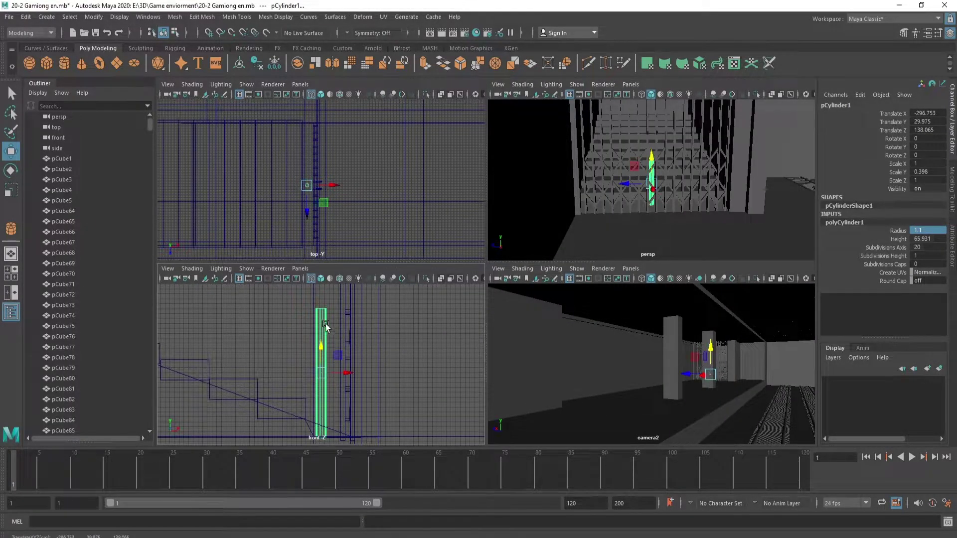
- Switch the cylinder to Face mode, select its top cap and frame the view on it
{"action": "right_click", "coordinate": [320, 279]}
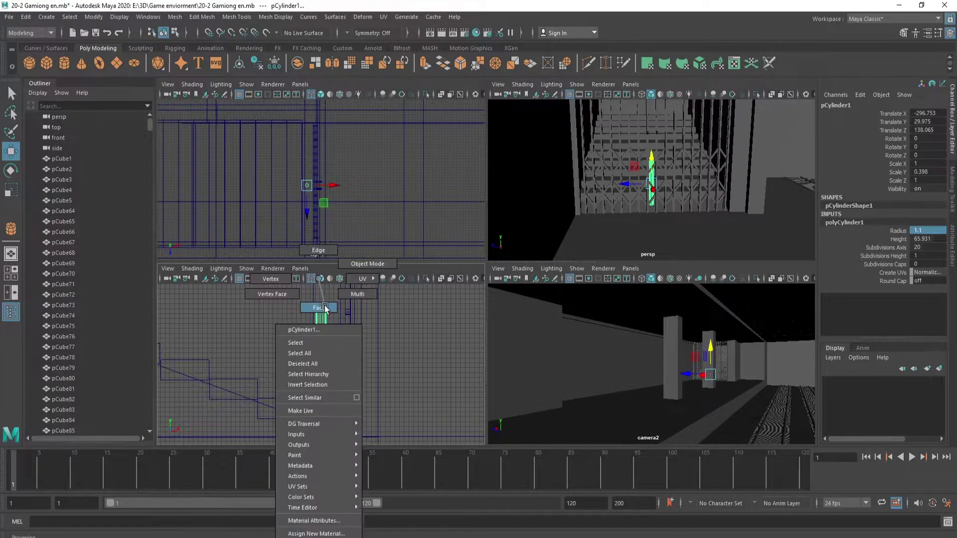
{"action": "left_click", "coordinate": [349, 438]}
{"action": "right_click_drag", "start_coordinate": [329, 291], "coordinate": [335, 266]}
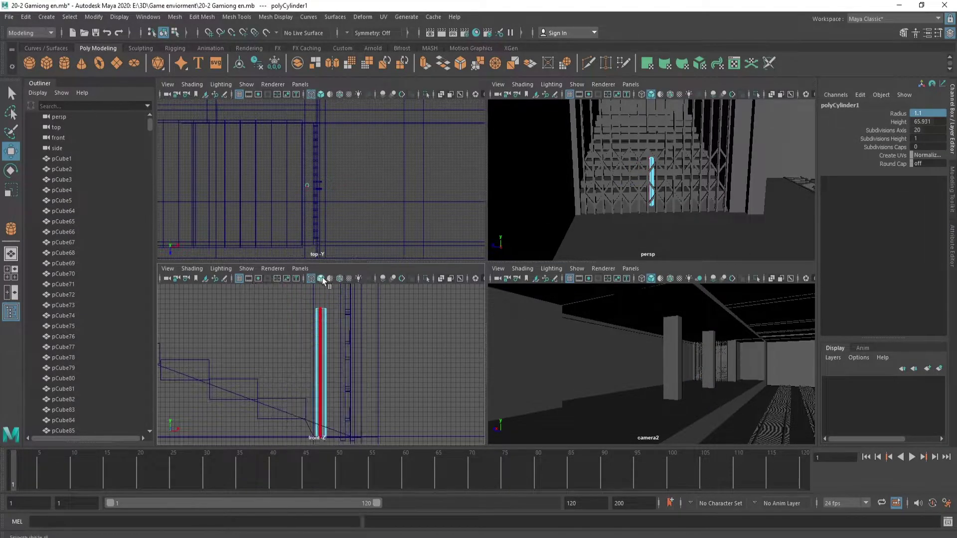
{"action": "left_click", "coordinate": [301, 185]}
{"action": "scroll", "coordinate": [301, 185], "scroll_direction": "up", "scroll_amount": 3}
{"action": "right_click_drag", "start_coordinate": [232, 212], "coordinate": [234, 215]}
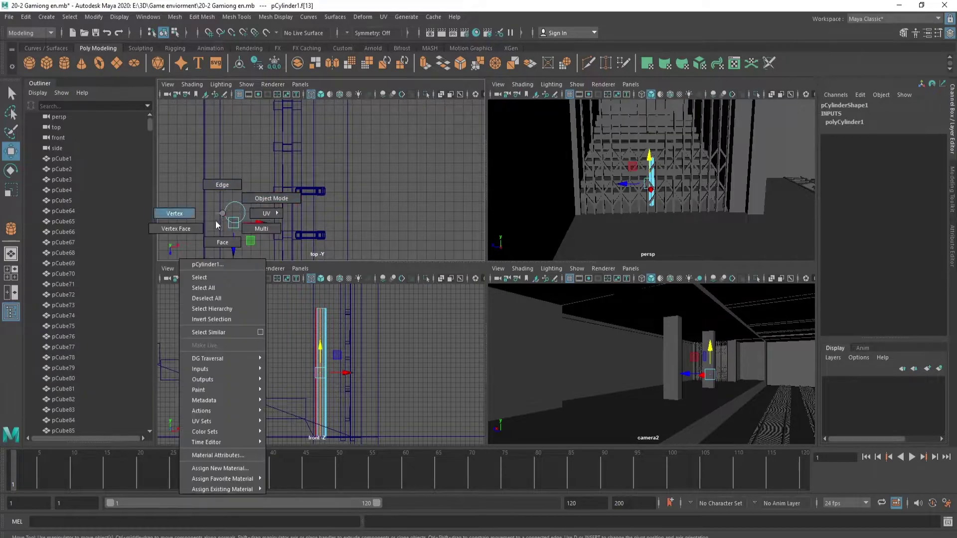
{"action": "left_click", "coordinate": [646, 180]}
{"action": "key", "text": "f"}
{"action": "key", "text": "space"}
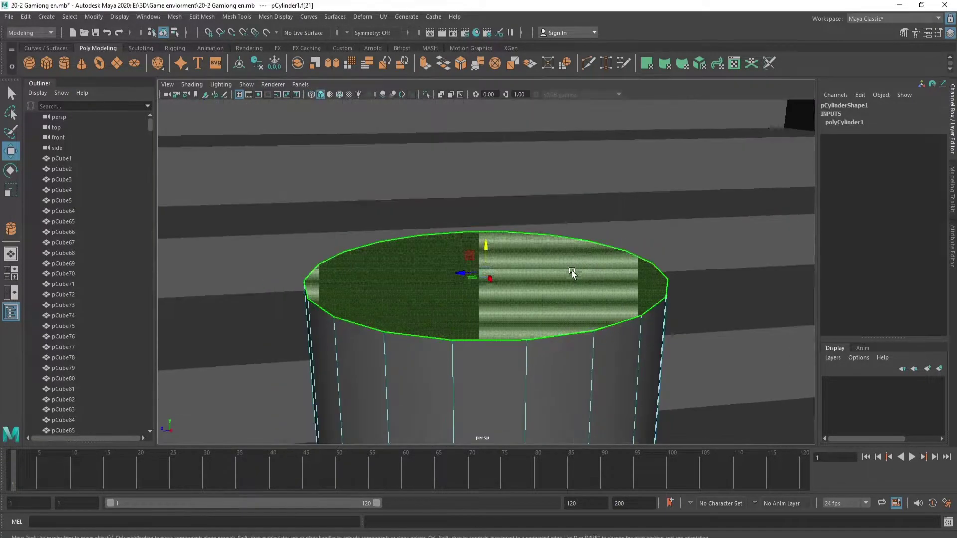
{"action": "left_click_drag", "start_coordinate": [573, 274], "coordinate": [581, 325], "text": "alt"}
{"action": "left_click", "coordinate": [953, 188]}
{"action": "left_click", "coordinate": [953, 120]}
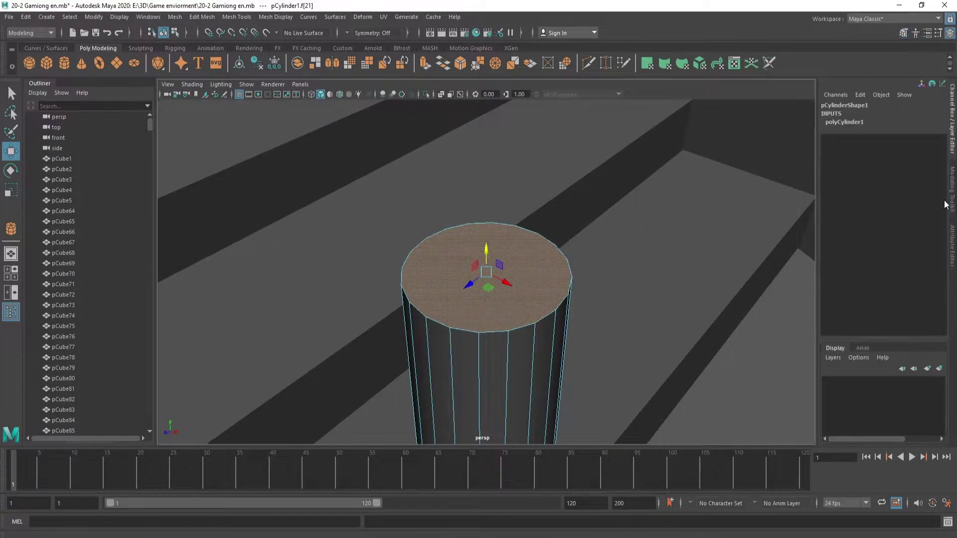
- Set Subdivisions Axis to 33, then reselect the top cap face in Face mode
{"action": "key", "text": "F8"}
{"action": "left_click", "coordinate": [575, 259]}
{"action": "left_click", "coordinate": [900, 232]}
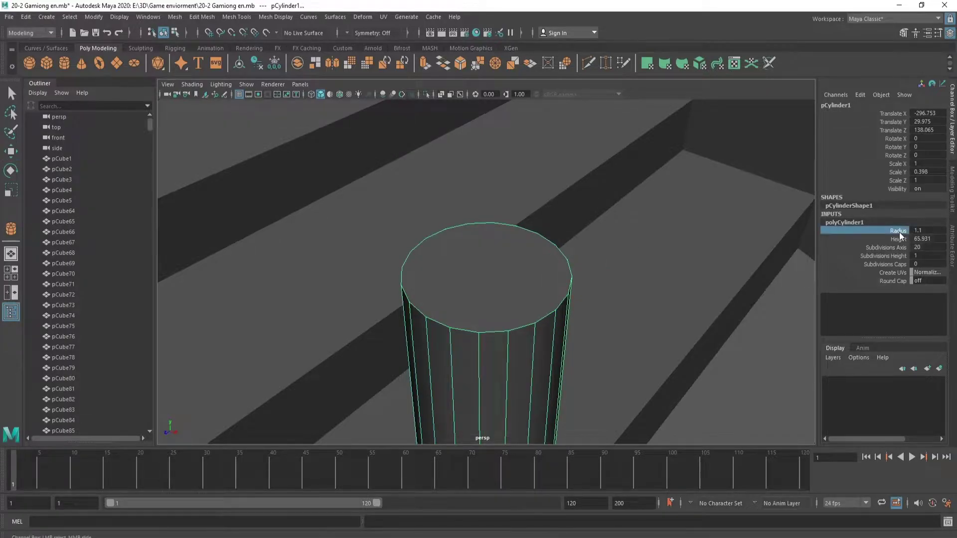
{"action": "middle_click_drag", "start_coordinate": [918, 249], "coordinate": [579, 240]}
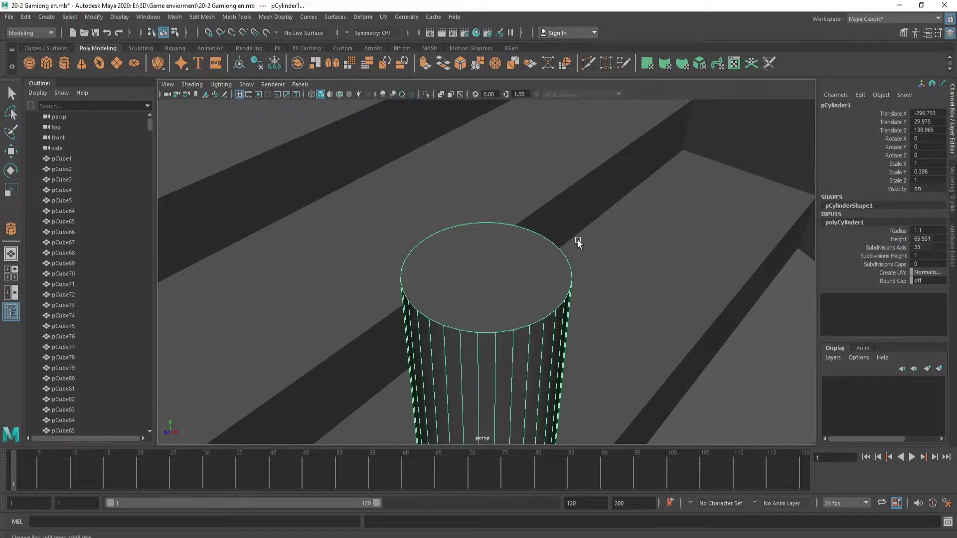
{"action": "right_click_drag", "start_coordinate": [499, 272], "coordinate": [507, 300]}
{"action": "left_click", "coordinate": [494, 282]}
- Extrude the top cap three times, rotating and moving each new face to form the elbow
{"action": "key", "text": "w"}
{"action": "key", "text": "ctrl+e"}
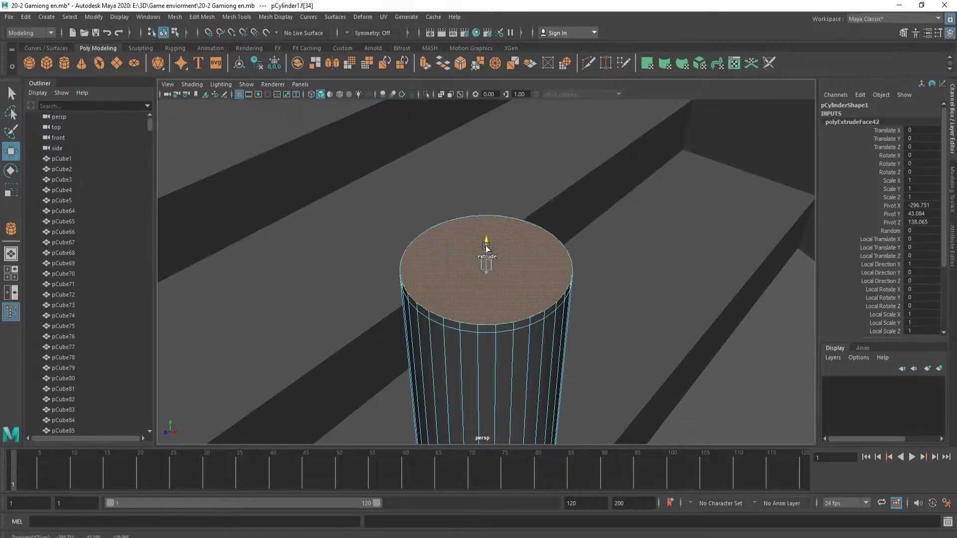
{"action": "mouse_move", "coordinate": [485, 247]}
{"action": "left_mouse_down"}
{"action": "mouse_move", "coordinate": [488, 219]}
{"action": "mouse_move", "coordinate": [513, 232]}
{"action": "left_mouse_up"}
{"action": "key", "text": "e"}
{"action": "key", "text": "ctrl+e"}
{"action": "key", "text": "e"}
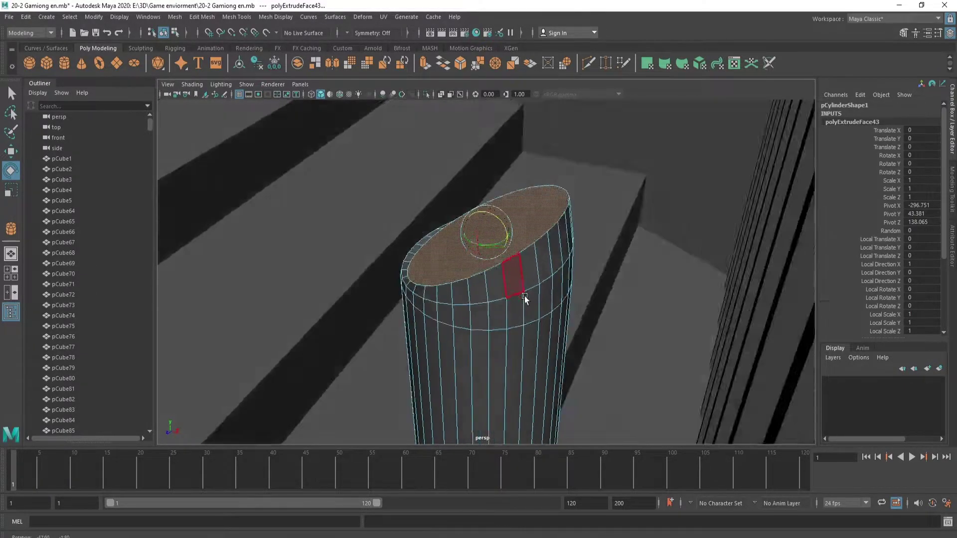
{"action": "key", "text": "w"}
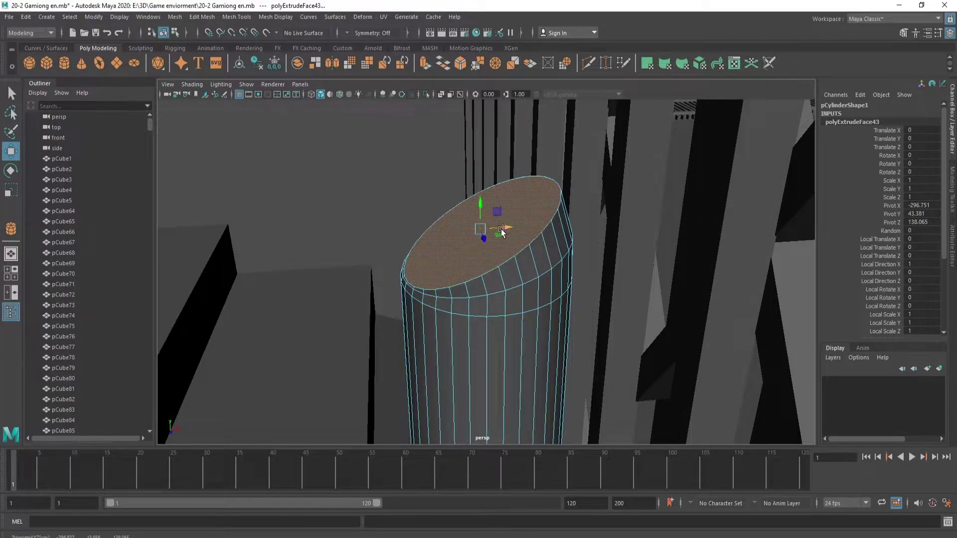
{"action": "key", "text": "ctrl+e"}
{"action": "mouse_move", "coordinate": [483, 218]}
{"action": "left_mouse_down"}
{"action": "mouse_move", "coordinate": [474, 199]}
{"action": "mouse_move", "coordinate": [486, 174]}
{"action": "mouse_move", "coordinate": [454, 175]}
{"action": "mouse_move", "coordinate": [475, 194]}
{"action": "mouse_move", "coordinate": [429, 193]}
{"action": "mouse_move", "coordinate": [406, 181]}
{"action": "mouse_move", "coordinate": [386, 211]}
{"action": "left_mouse_up"}
{"action": "key", "text": "e"}
{"action": "key", "text": "w"}
{"action": "key", "text": "e"}
{"action": "key", "text": "e"}
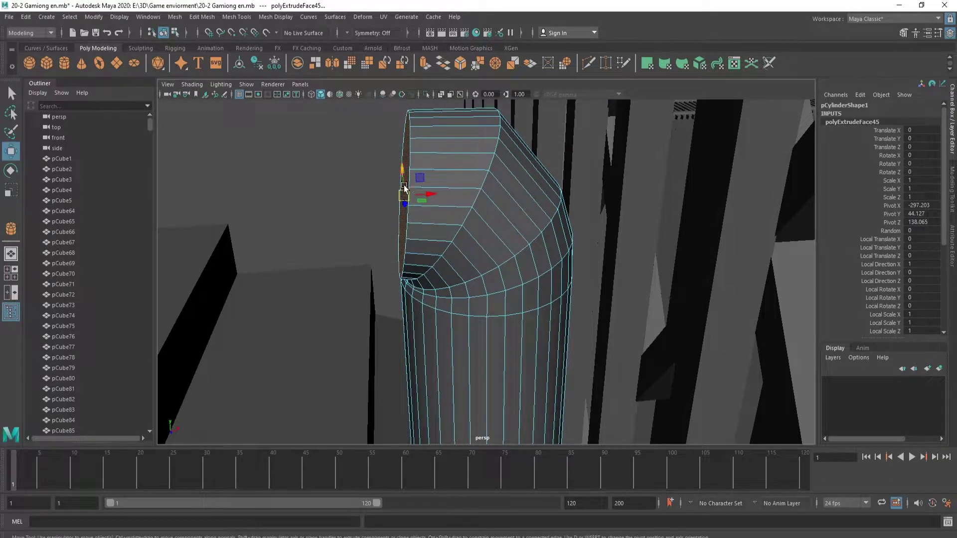
{"action": "key", "text": "w"}
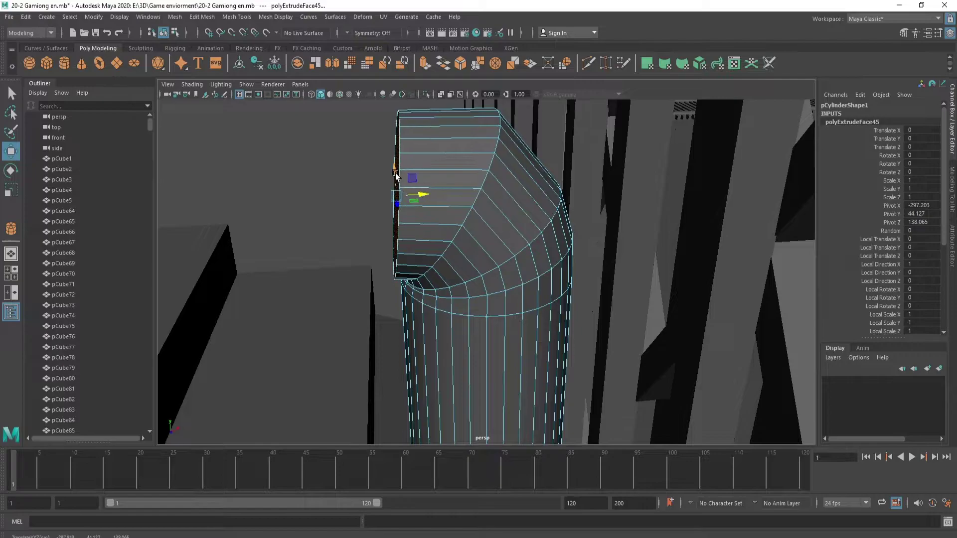
- Rotate and nudge the pipe's end faces left in the front view to level the horizontal run
{"action": "key", "text": "space"}
{"action": "scroll", "coordinate": [320, 307], "scroll_direction": "up", "scroll_amount": 5}
{"action": "key", "text": "space"}
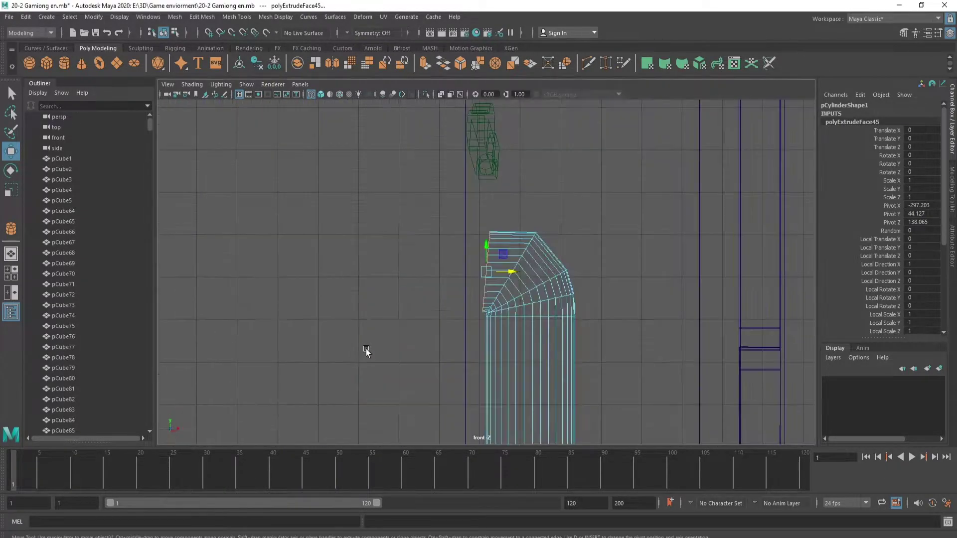
{"action": "scroll", "coordinate": [510, 262], "scroll_direction": "up", "scroll_amount": 1}
{"action": "key", "text": "e"}
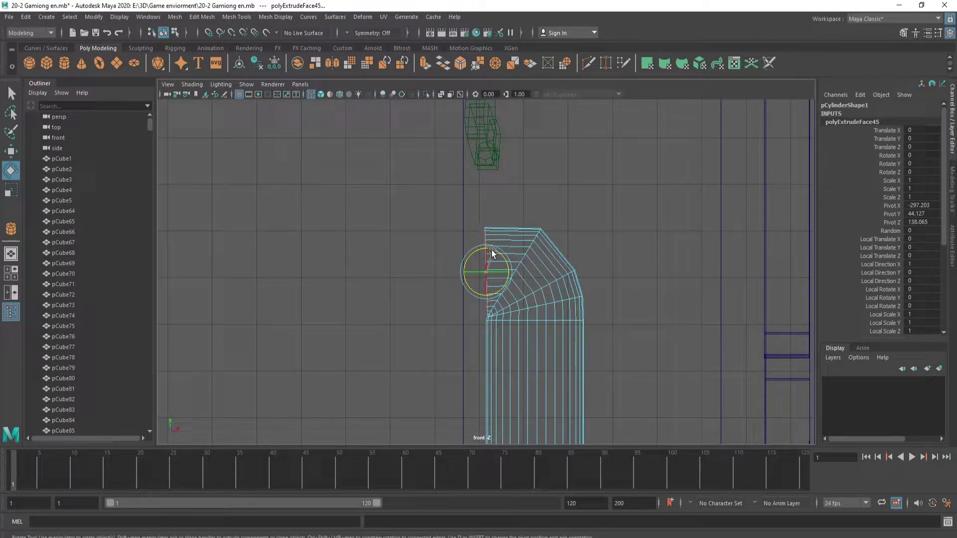
{"action": "key", "text": "w"}
{"action": "key", "text": "e"}
{"action": "left_click_drag", "start_coordinate": [504, 261], "coordinate": [432, 263]}
{"action": "key", "text": "w"}
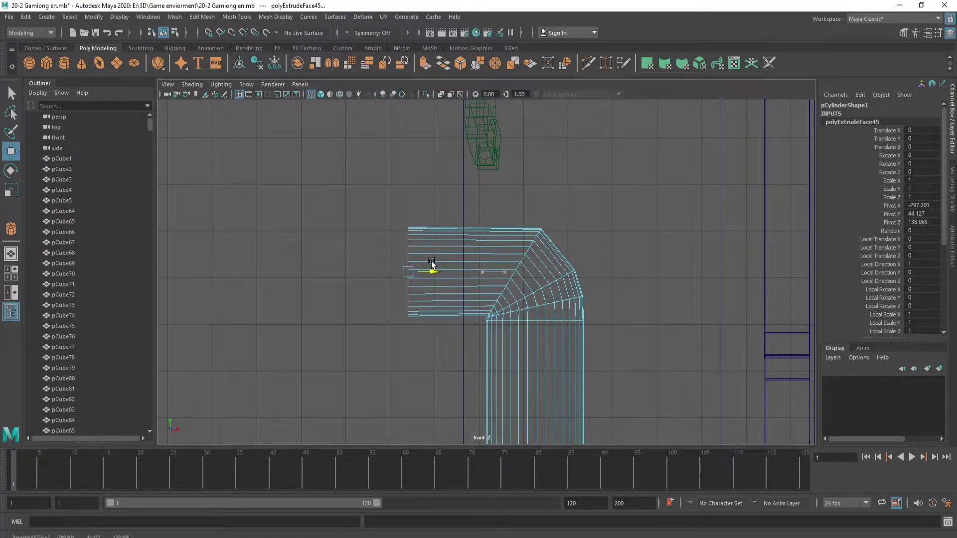
{"action": "key", "text": "space"}
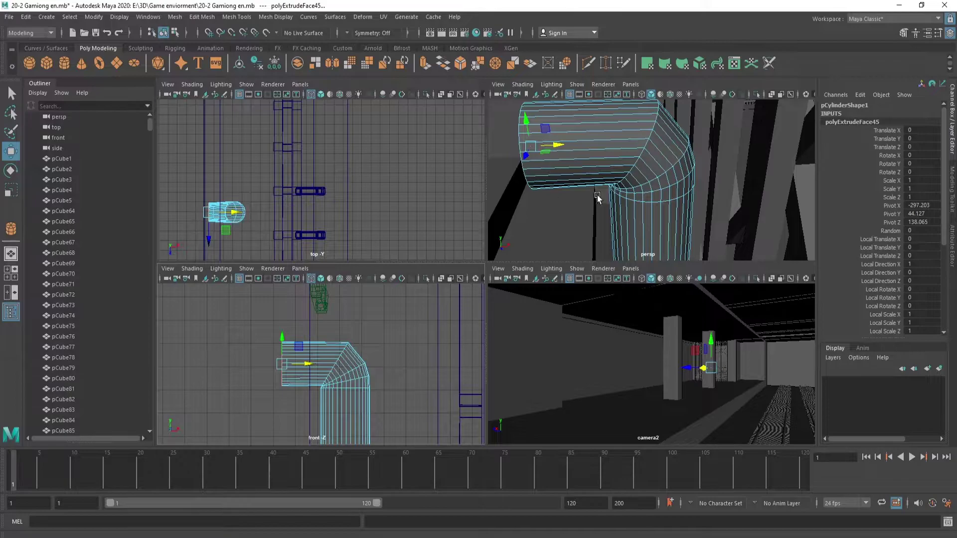
- Slide the horizontal run's end faces further left in the full perspective view
{"action": "key", "text": "space"}
{"action": "scroll", "coordinate": [555, 226], "scroll_direction": "down", "scroll_amount": 5}
{"action": "scroll", "coordinate": [554, 248], "scroll_direction": "down", "scroll_amount": 3}
{"action": "scroll", "coordinate": [546, 267], "scroll_direction": "down", "scroll_amount": 3}
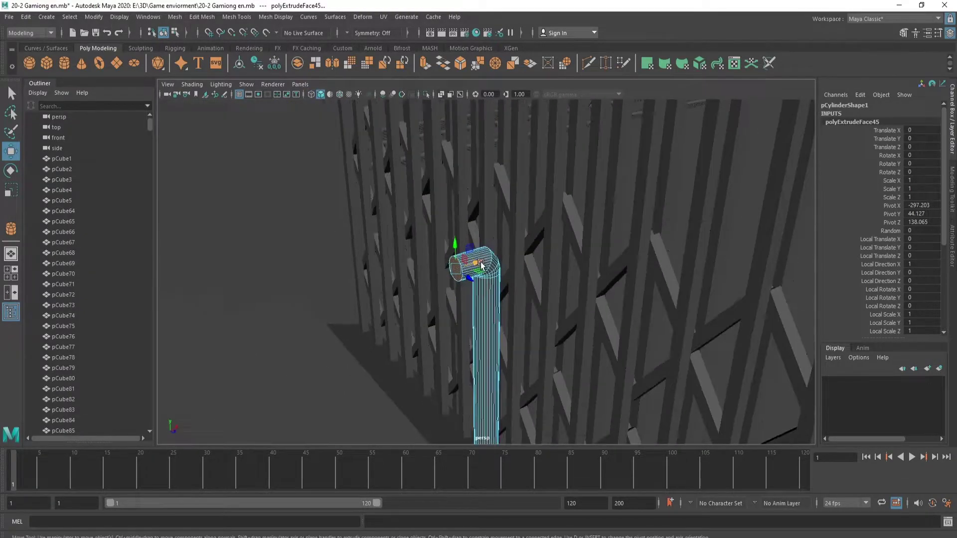
{"action": "left_click_drag", "start_coordinate": [482, 266], "coordinate": [405, 276]}
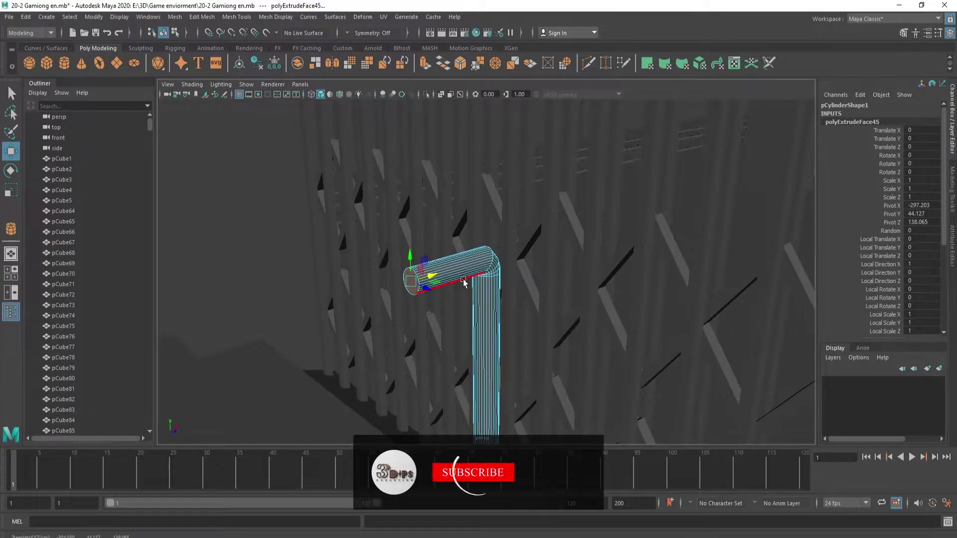
{"action": "key", "text": "q"}
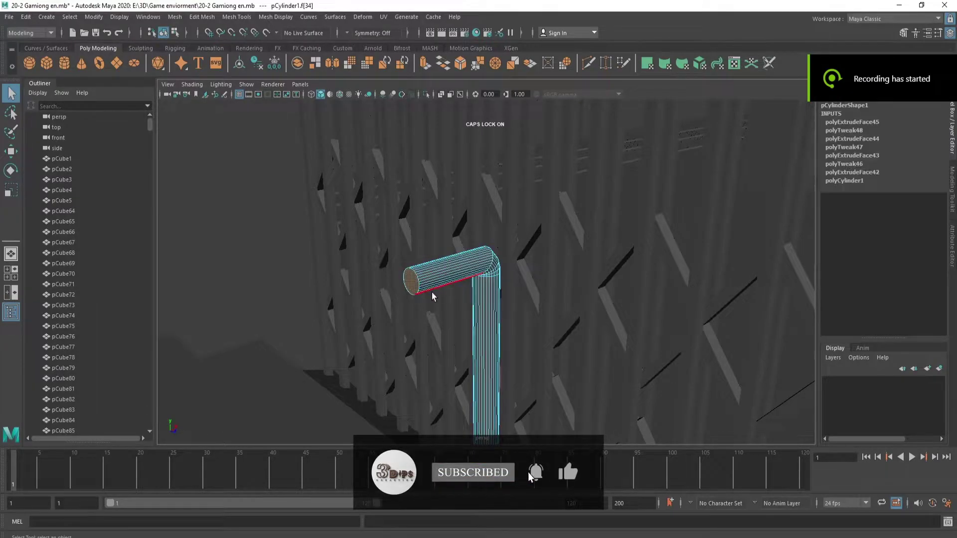
{"action": "key", "text": "f"}
{"action": "scroll", "coordinate": [449, 289], "scroll_direction": "down", "scroll_amount": 5}
{"action": "mouse_move", "coordinate": [483, 306]}
{"action": "left_mouse_down", "text": "alt"}
{"action": "mouse_move", "coordinate": [424, 304]}
{"action": "mouse_move", "coordinate": [491, 272]}
{"action": "mouse_move", "coordinate": [487, 256]}
{"action": "left_mouse_up", "text": "alt"}
- Extrude the end cap twice, rotating and moving the new faces to angle into a second bend
{"action": "key", "text": "ctrl+e"}
{"action": "key", "text": "e"}
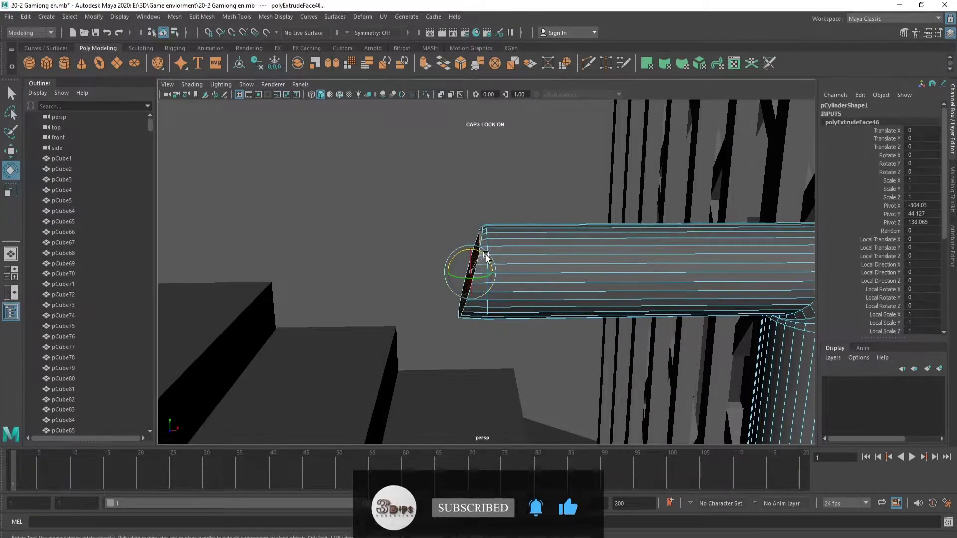
{"action": "key", "text": "space"}
{"action": "key", "text": "space"}
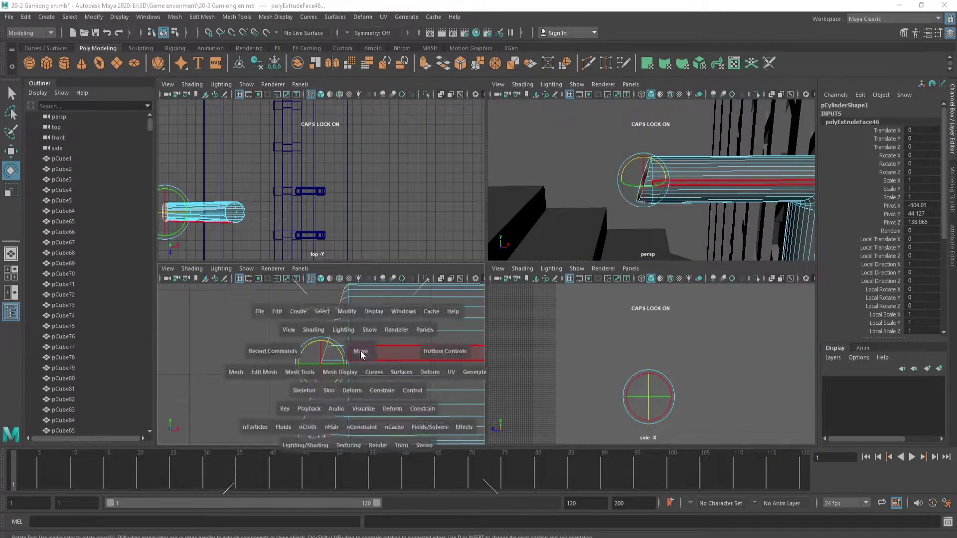
{"action": "key", "text": "f"}
{"action": "key", "text": "w"}
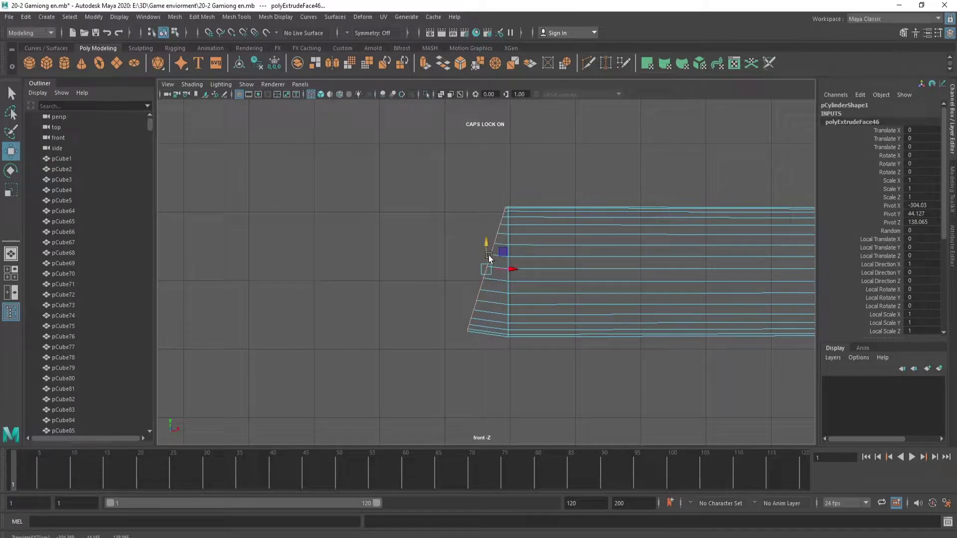
{"action": "key", "text": "e"}
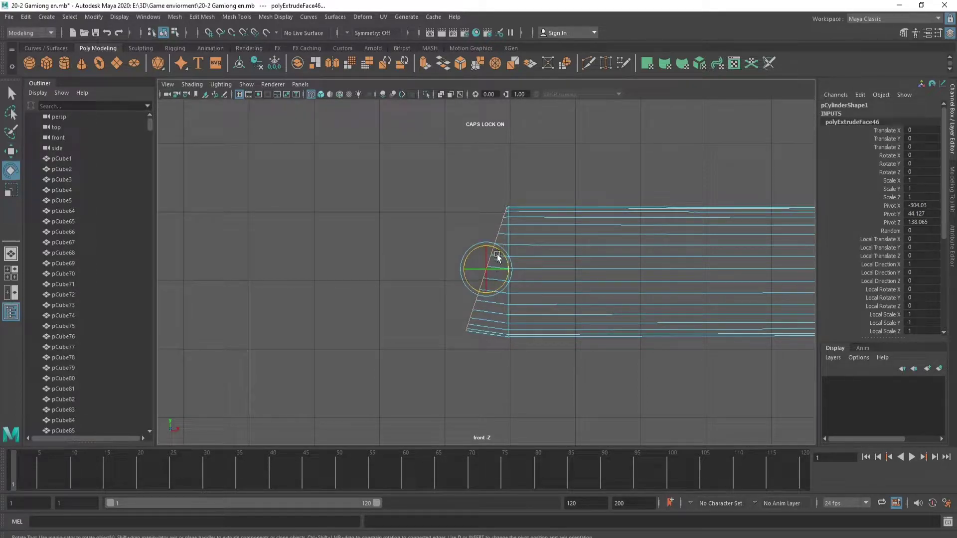
{"action": "key", "text": "w"}
{"action": "key", "text": "ctrl+e"}
{"action": "mouse_move", "coordinate": [497, 272]}
{"action": "left_mouse_down"}
{"action": "mouse_move", "coordinate": [456, 238]}
{"action": "mouse_move", "coordinate": [471, 243]}
{"action": "left_mouse_up"}
- Rotate and move the angled end face in the front view to finish the second bend
{"action": "key", "text": "e"}
{"action": "key", "text": "w"}
{"action": "key", "text": "e"}
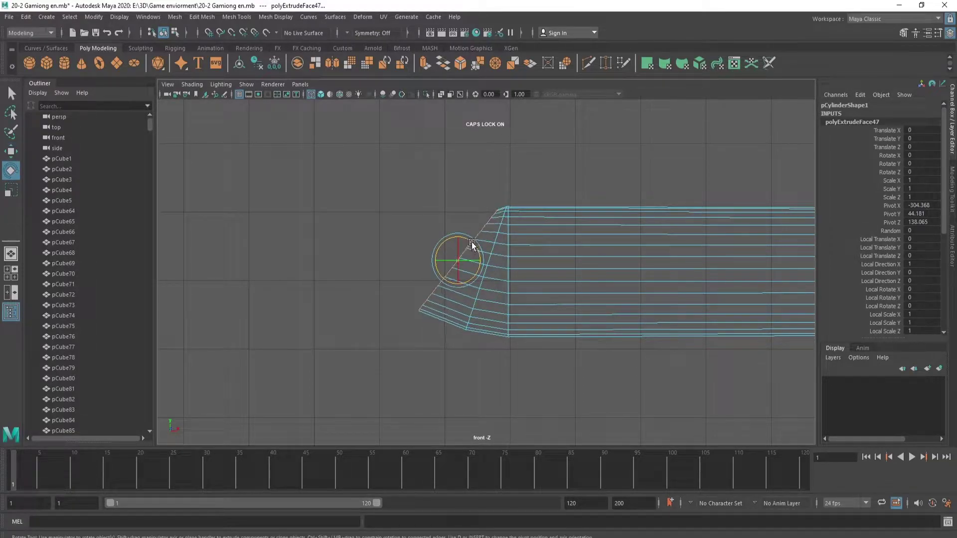
{"action": "key", "text": "w"}
{"action": "scroll", "coordinate": [508, 333], "scroll_direction": "down", "scroll_amount": 5}
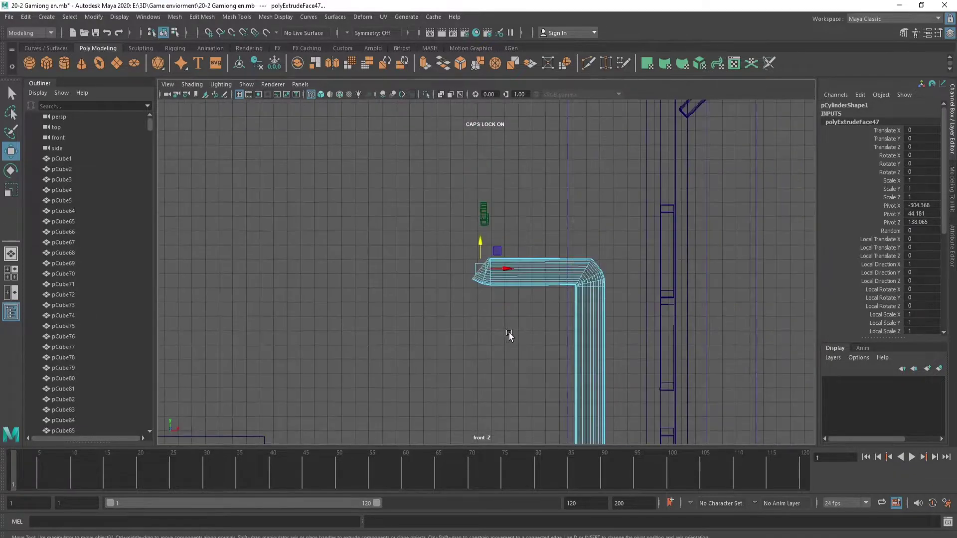
- Extrude a long diagonal segment up and left along the stair slope, adjusting its length
{"action": "key", "text": "ctrl+e"}
{"action": "left_click_drag", "start_coordinate": [449, 250], "coordinate": [374, 205]}
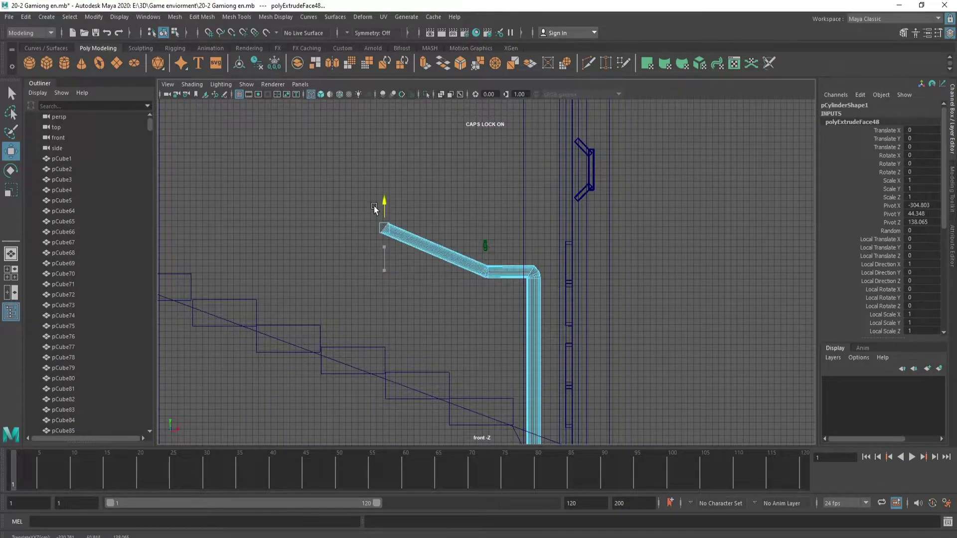
{"action": "scroll", "coordinate": [454, 245], "scroll_direction": "down", "scroll_amount": 3}
{"action": "mouse_move", "coordinate": [453, 245]}
{"action": "left_mouse_down"}
{"action": "mouse_move", "coordinate": [330, 242]}
{"action": "mouse_move", "coordinate": [343, 184]}
{"action": "left_mouse_up"}
{"action": "scroll", "coordinate": [511, 282], "scroll_direction": "up", "scroll_amount": 3}
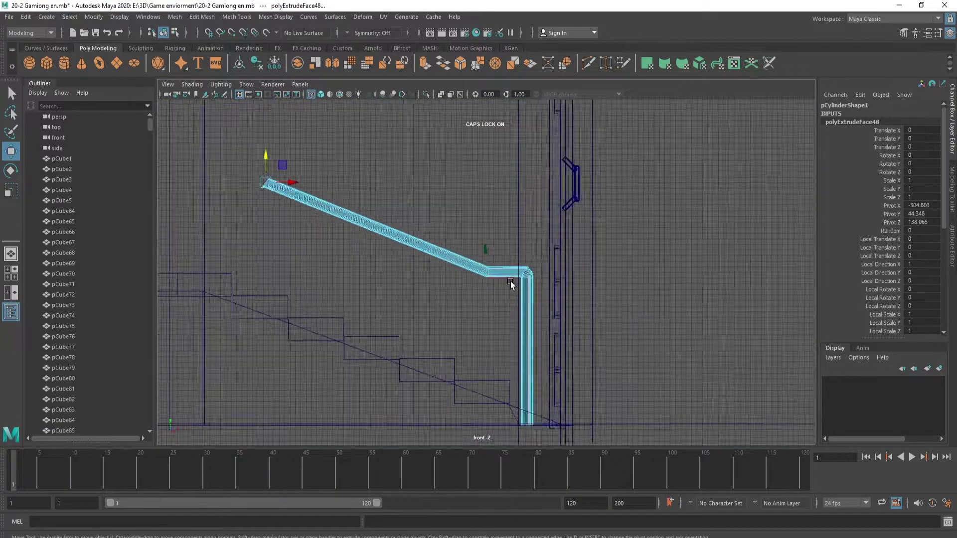
{"action": "scroll", "coordinate": [579, 300], "scroll_direction": "up", "scroll_amount": 3}
{"action": "scroll", "coordinate": [579, 301], "scroll_direction": "down", "scroll_amount": 6}
{"action": "middle_click_drag", "start_coordinate": [315, 241], "coordinate": [357, 221], "text": "ctrl"}
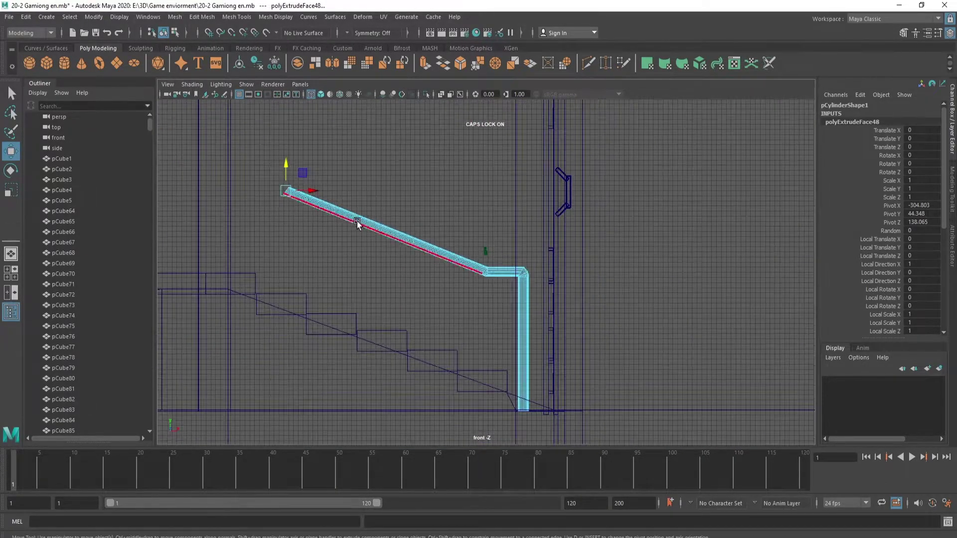
{"action": "left_click_drag", "start_coordinate": [307, 193], "coordinate": [285, 189]}
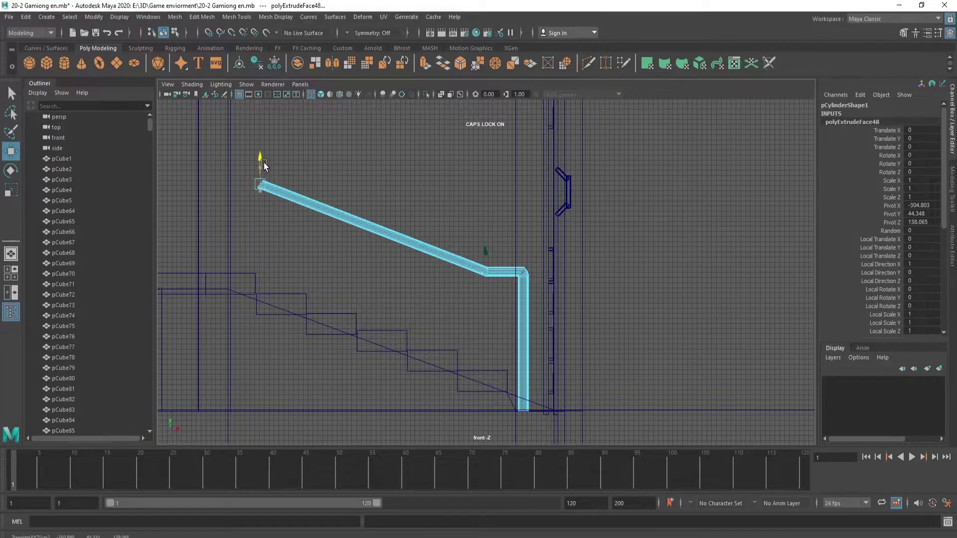
- Rotate the upper end face upright and extrude a short level segment to the left
{"action": "key", "text": "f"}
{"action": "key", "text": "e"}
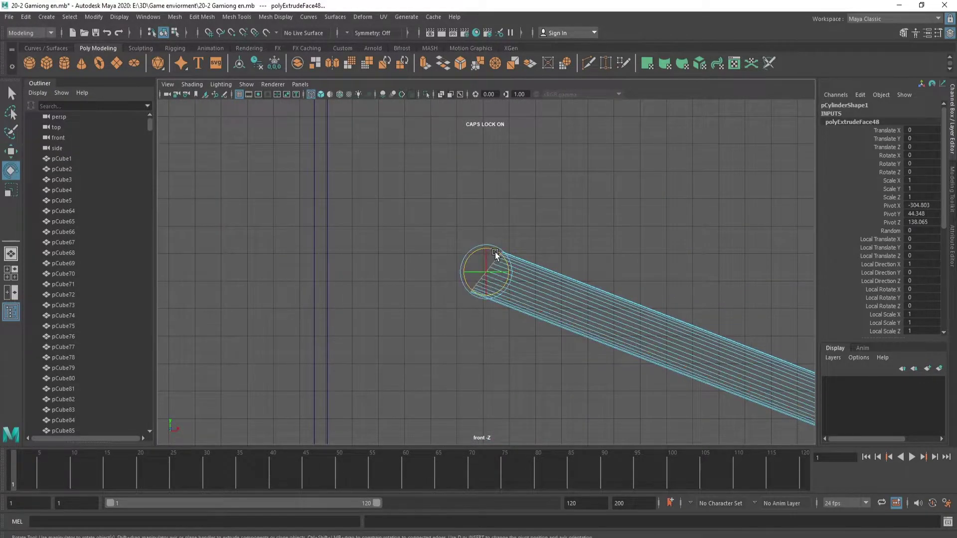
{"action": "left_click_drag", "start_coordinate": [495, 252], "coordinate": [483, 247]}
{"action": "key", "text": "w"}
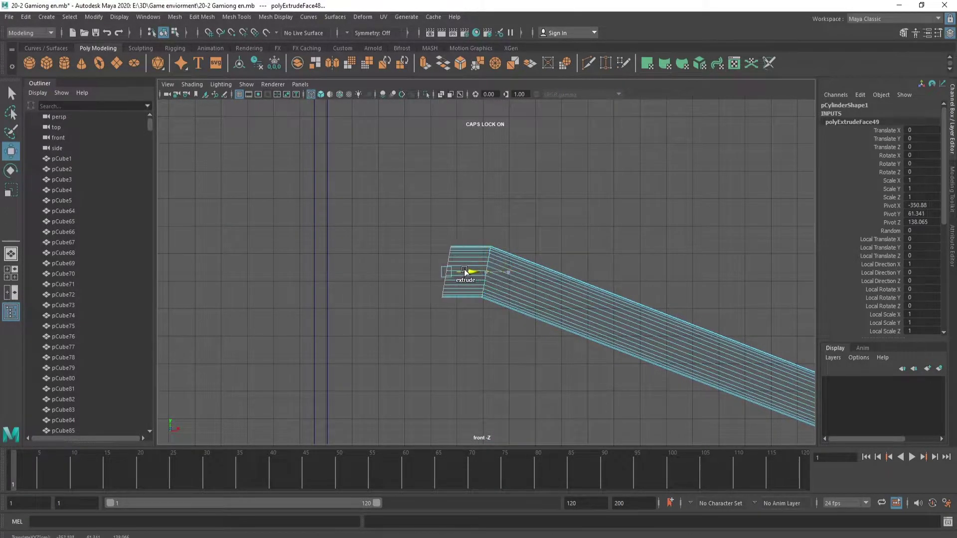
{"action": "key", "text": "e"}
{"action": "scroll", "coordinate": [373, 334], "scroll_direction": "down", "scroll_amount": 2}
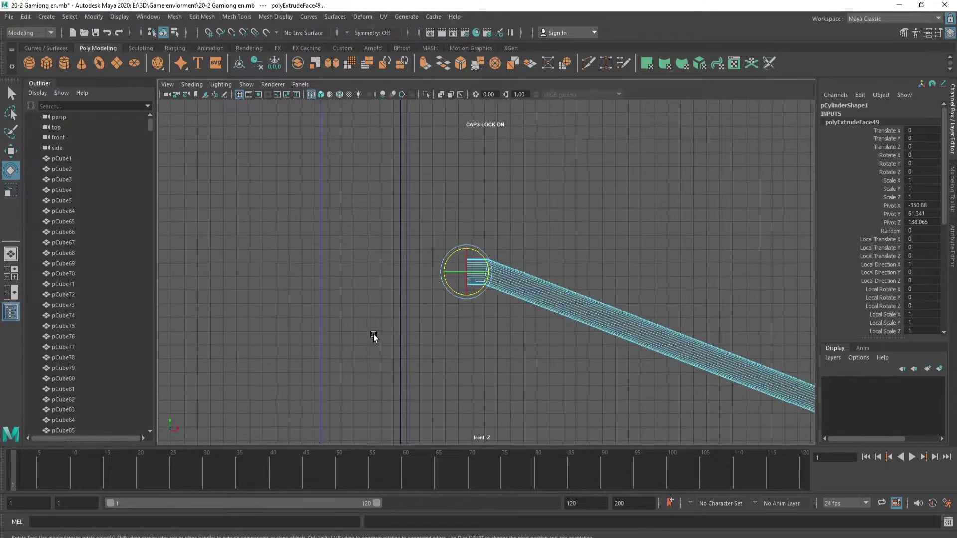
{"action": "scroll", "coordinate": [379, 348], "scroll_direction": "down", "scroll_amount": 5}
{"action": "key", "text": "ctrl+e"}
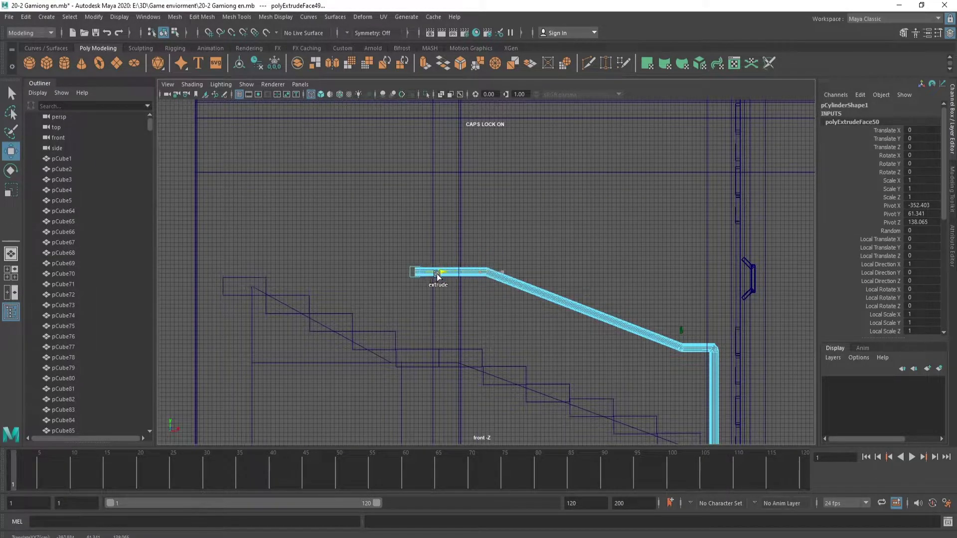
{"action": "scroll", "coordinate": [418, 310], "scroll_direction": "up", "scroll_amount": 1}
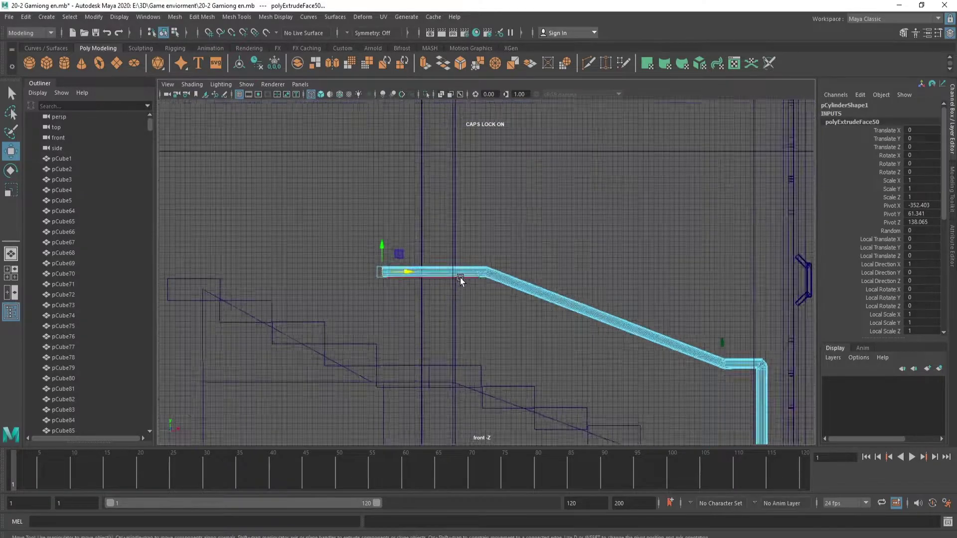
{"action": "scroll", "coordinate": [459, 277], "scroll_direction": "up", "scroll_amount": 4}
{"action": "scroll", "coordinate": [462, 279], "scroll_direction": "down", "scroll_amount": 5}
- Orbit the perspective view around the railing's upper end to check the new bend
{"action": "key", "text": "space"}
{"action": "key", "text": "space"}
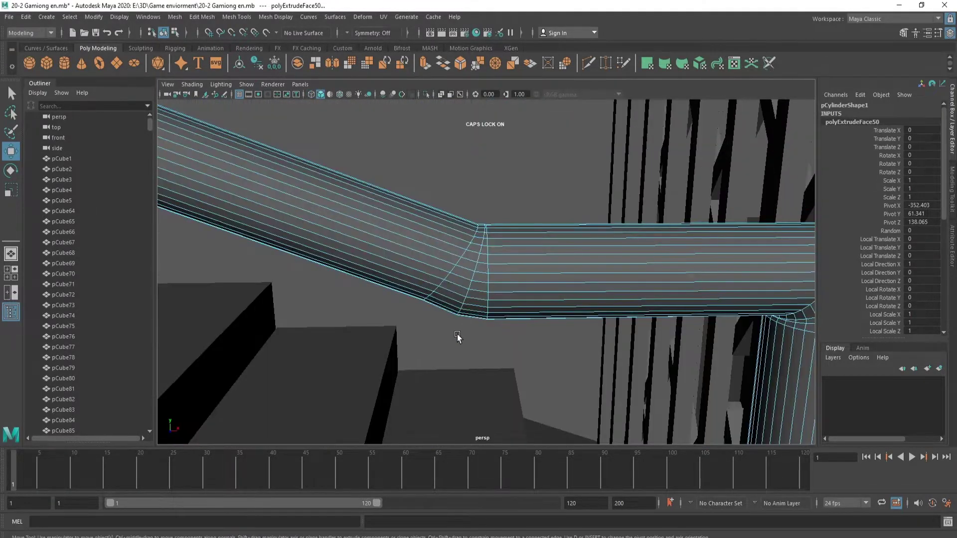
{"action": "mouse_move", "coordinate": [457, 336]}
{"action": "left_mouse_down", "text": "alt"}
{"action": "mouse_move", "coordinate": [310, 331]}
{"action": "mouse_move", "coordinate": [570, 292]}
{"action": "mouse_move", "coordinate": [668, 265]}
{"action": "mouse_move", "coordinate": [479, 303]}
{"action": "mouse_move", "coordinate": [741, 357]}
{"action": "mouse_move", "coordinate": [513, 273]}
{"action": "left_mouse_up", "text": "alt"}
{"action": "key", "text": "f"}
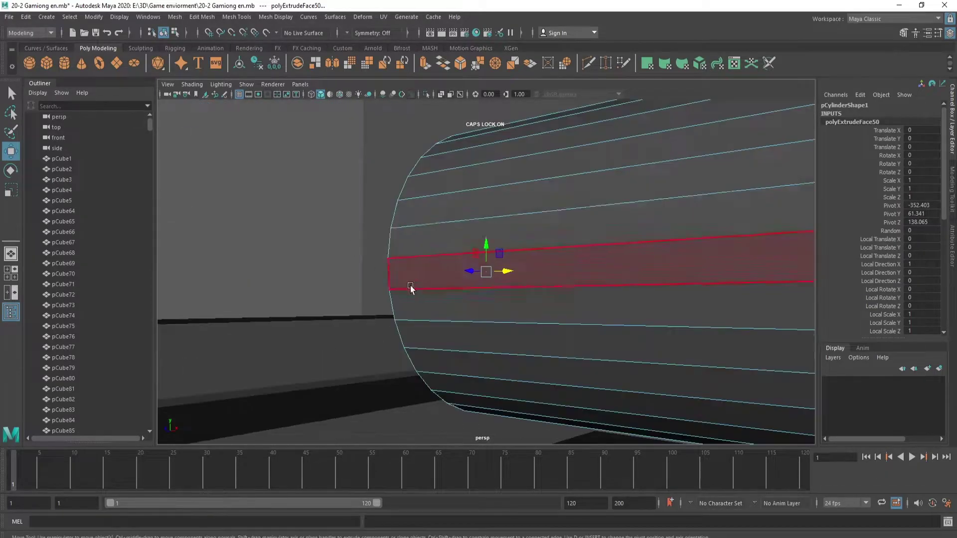
{"action": "left_click_drag", "start_coordinate": [411, 286], "coordinate": [566, 331], "text": "alt"}
{"action": "key", "text": "space"}
{"action": "key", "text": "space"}
- Frame the pipe's end face and tilt it into a taper with the Rotate and Move tools
{"action": "scroll", "coordinate": [404, 278], "scroll_direction": "up", "scroll_amount": 2}
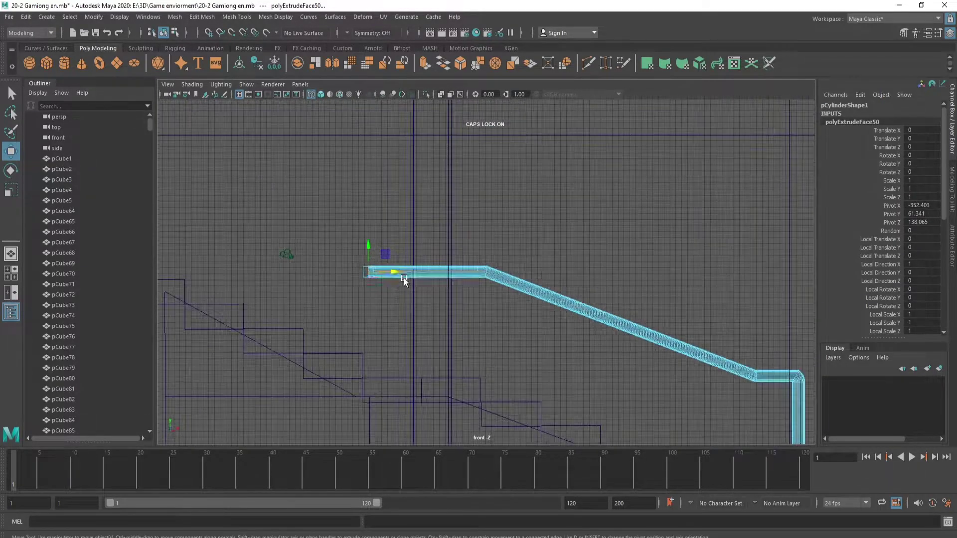
{"action": "scroll", "coordinate": [399, 274], "scroll_direction": "up", "scroll_amount": 2}
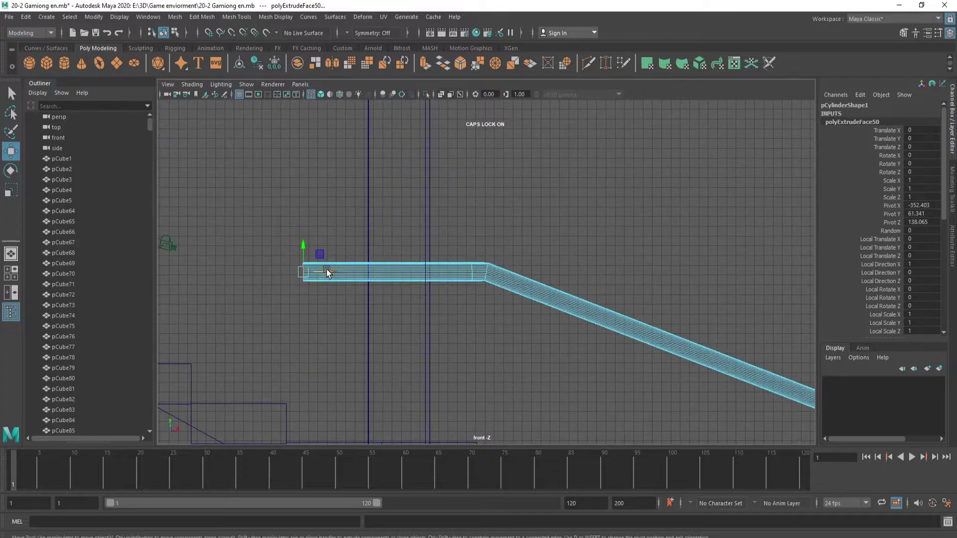
{"action": "key", "text": "f"}
{"action": "key", "text": "e"}
{"action": "scroll", "coordinate": [493, 281], "scroll_direction": "down", "scroll_amount": 3}
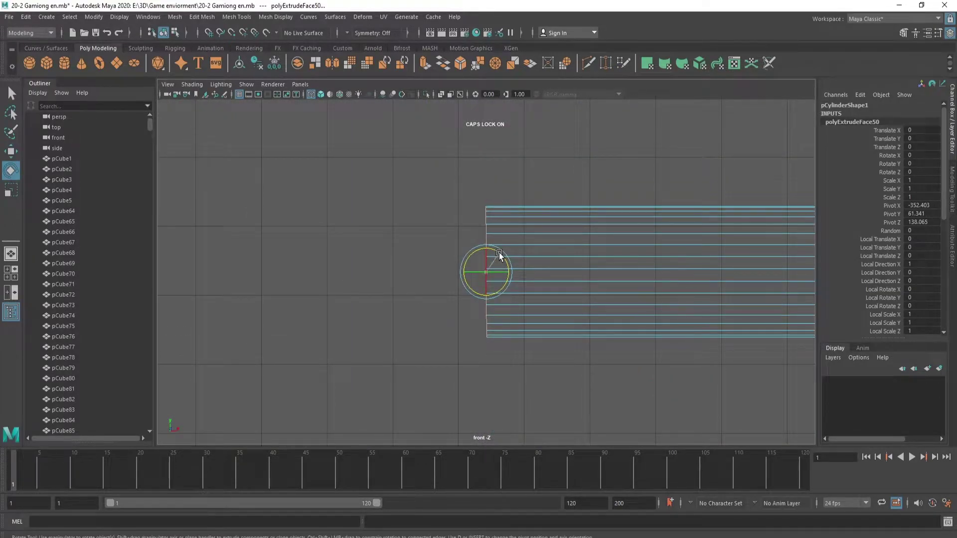
{"action": "key", "text": "w"}
{"action": "mouse_move", "coordinate": [499, 255]}
{"action": "left_mouse_down", "text": "shift"}
{"action": "mouse_move", "coordinate": [492, 273]}
{"action": "mouse_move", "coordinate": [474, 253]}
{"action": "mouse_move", "coordinate": [338, 274]}
{"action": "mouse_move", "coordinate": [360, 191]}
{"action": "left_mouse_up", "text": "shift"}
{"action": "key", "text": "e"}
{"action": "key", "text": "w"}
{"action": "scroll", "coordinate": [461, 249], "scroll_direction": "down", "scroll_amount": 5}
{"action": "scroll", "coordinate": [501, 283], "scroll_direction": "down", "scroll_amount": 3}
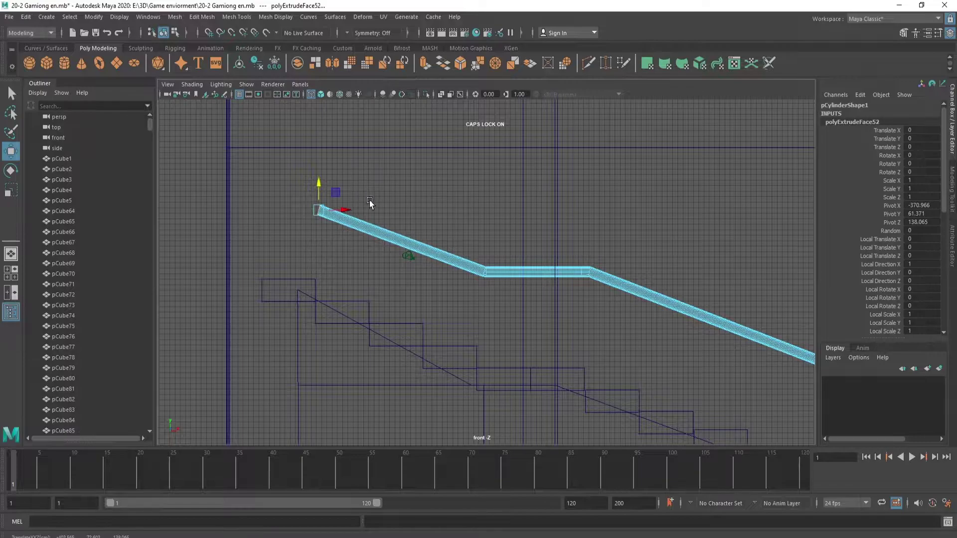
- Extrude the pipe's left end face again, rotate the new section upright, and extrude once more
{"action": "scroll", "coordinate": [488, 271], "scroll_direction": "up", "scroll_amount": 2}
{"action": "scroll", "coordinate": [488, 272], "scroll_direction": "up", "scroll_amount": 8}
{"action": "scroll", "coordinate": [342, 228], "scroll_direction": "down", "scroll_amount": 8}
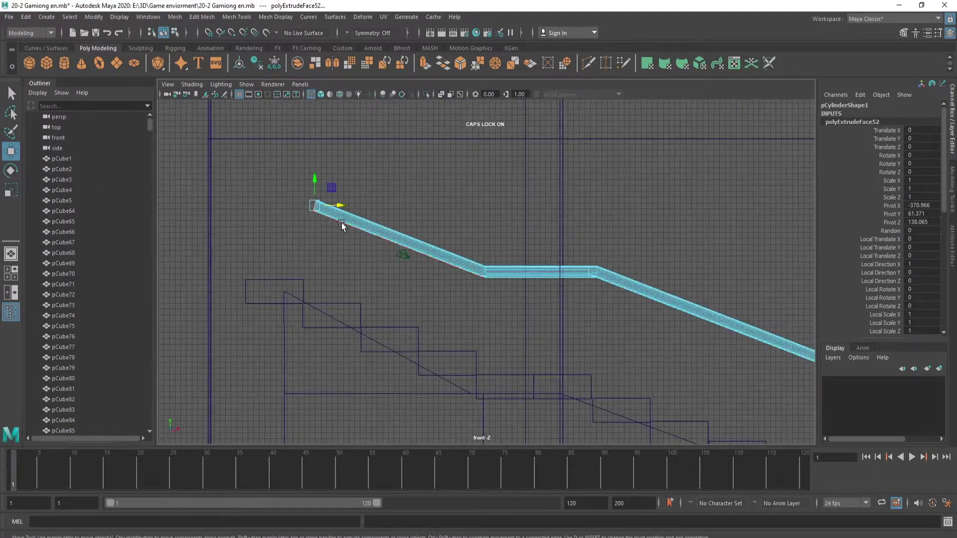
{"action": "key", "text": "f"}
{"action": "scroll", "coordinate": [502, 316], "scroll_direction": "down", "scroll_amount": 5}
{"action": "scroll", "coordinate": [504, 277], "scroll_direction": "down", "scroll_amount": 2}
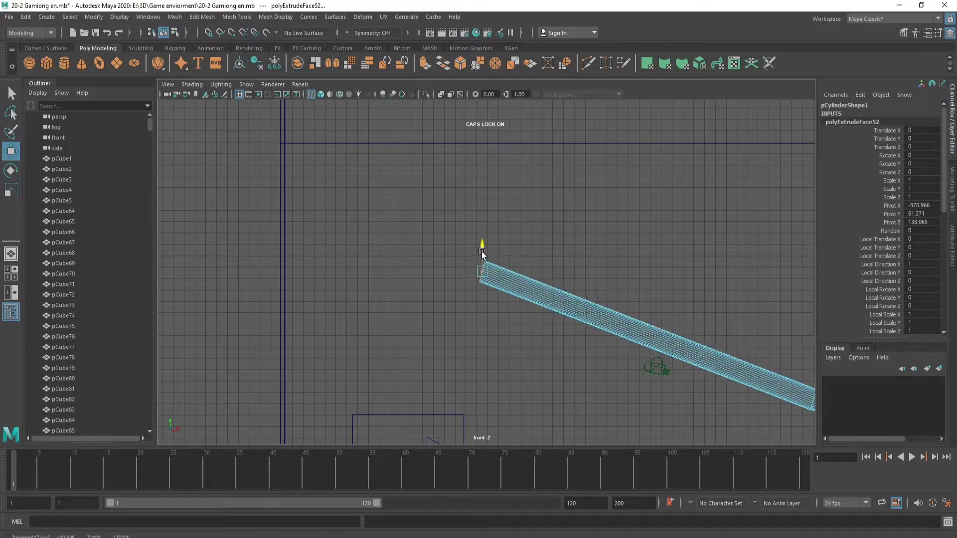
{"action": "scroll", "coordinate": [503, 279], "scroll_direction": "up", "scroll_amount": 4}
{"action": "scroll", "coordinate": [511, 289], "scroll_direction": "down", "scroll_amount": 2}
{"action": "key", "text": "ctrl+e"}
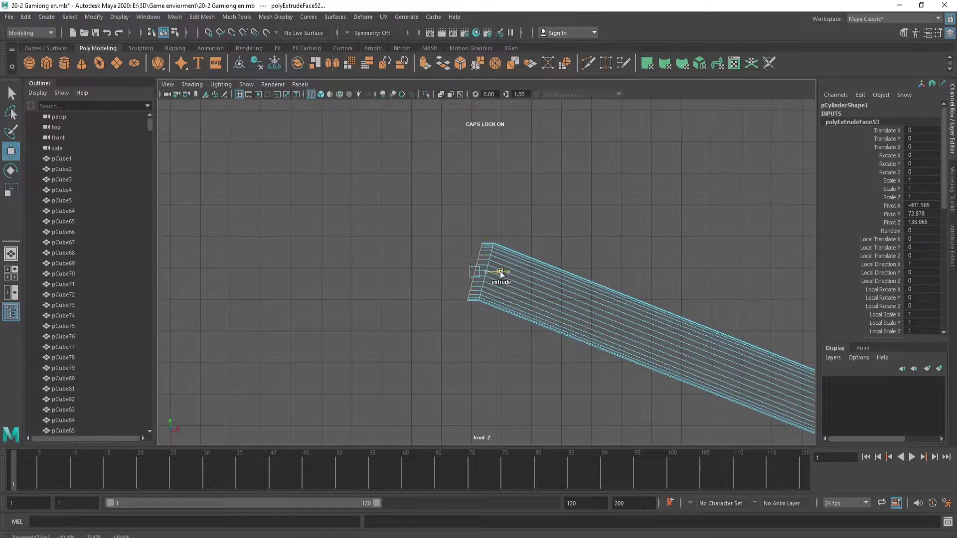
{"action": "key", "text": "e"}
{"action": "mouse_move", "coordinate": [501, 271]}
{"action": "left_mouse_down"}
{"action": "mouse_move", "coordinate": [480, 273]}
{"action": "mouse_move", "coordinate": [467, 259]}
{"action": "mouse_move", "coordinate": [419, 272]}
{"action": "left_mouse_up"}
{"action": "key", "text": "w"}
{"action": "scroll", "coordinate": [461, 276], "scroll_direction": "down", "scroll_amount": 3}
{"action": "key", "text": "ctrl+e"}
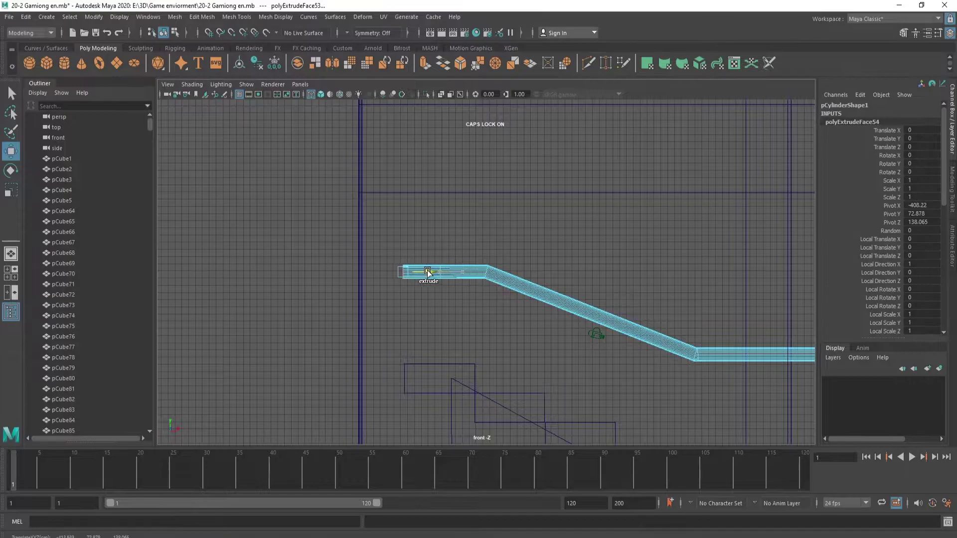
- Extrude a section from the end face and tilt it to start the elbow bend
{"action": "key", "text": "f"}
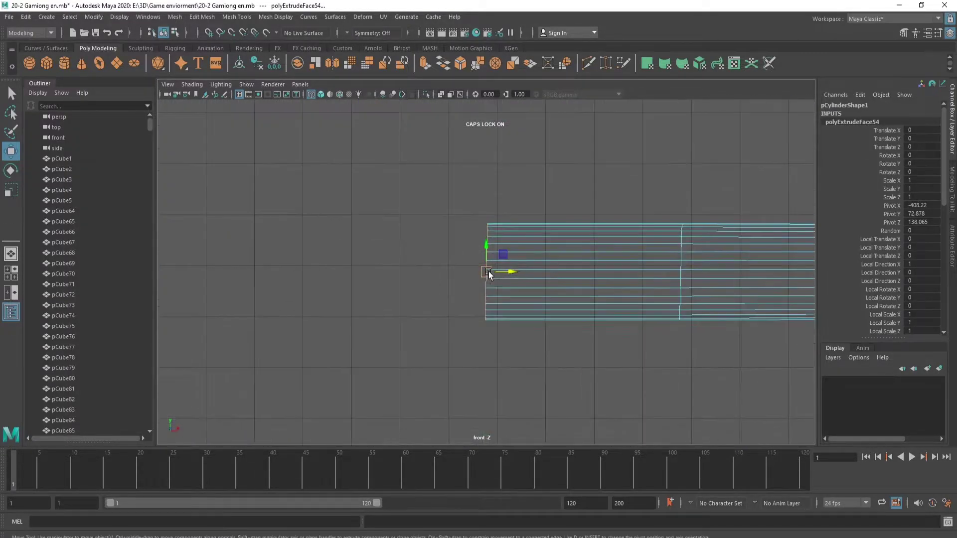
{"action": "key", "text": "e"}
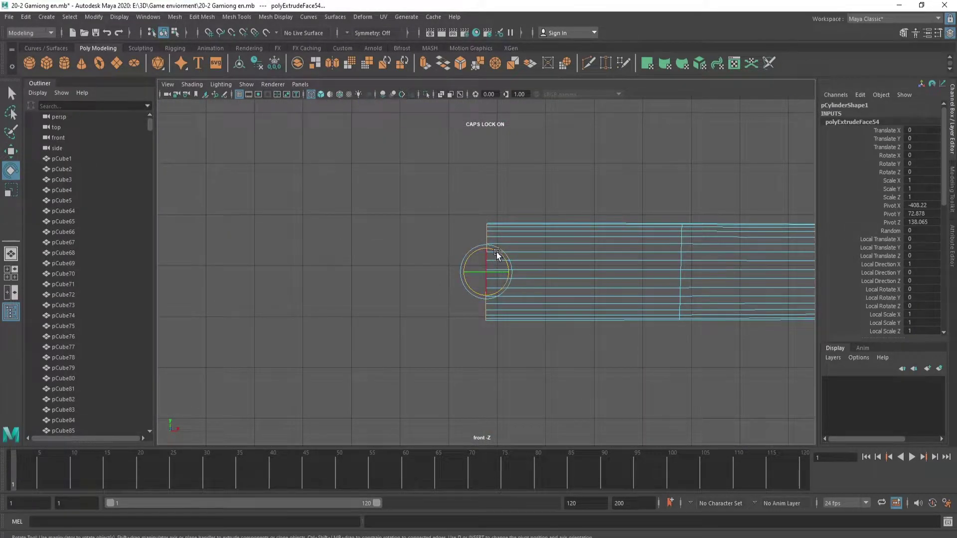
{"action": "key", "text": "ctrl+e"}
{"action": "mouse_move", "coordinate": [514, 274]}
{"action": "left_mouse_down"}
{"action": "mouse_move", "coordinate": [475, 257]}
{"action": "mouse_move", "coordinate": [443, 258]}
{"action": "left_mouse_up"}
{"action": "key", "text": "e"}
{"action": "key", "text": "w"}
- Extrude further bend sections and rotate the end face further downward
{"action": "key", "text": "ctrl+e"}
{"action": "key", "text": "e"}
{"action": "key", "text": "w"}
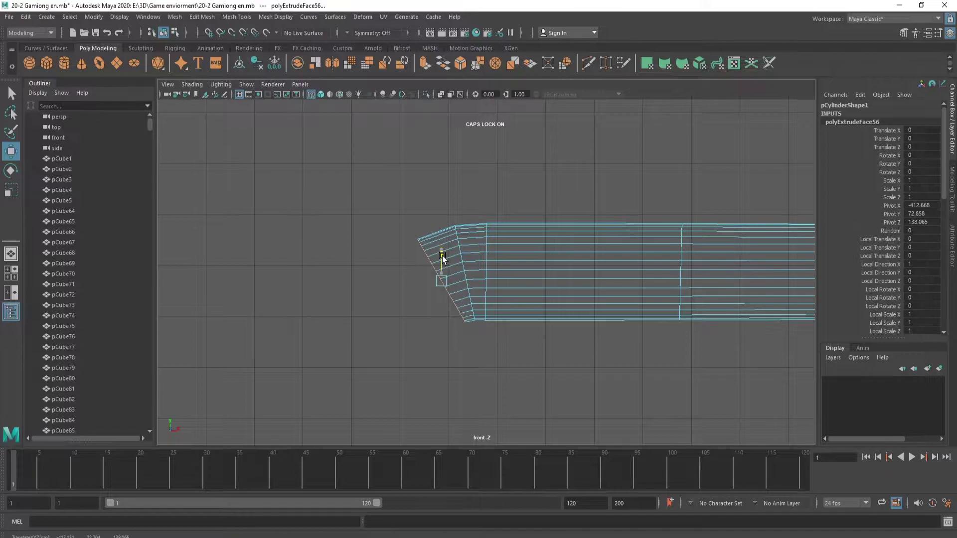
{"action": "key", "text": "e"}
{"action": "key", "text": "ctrl+e"}
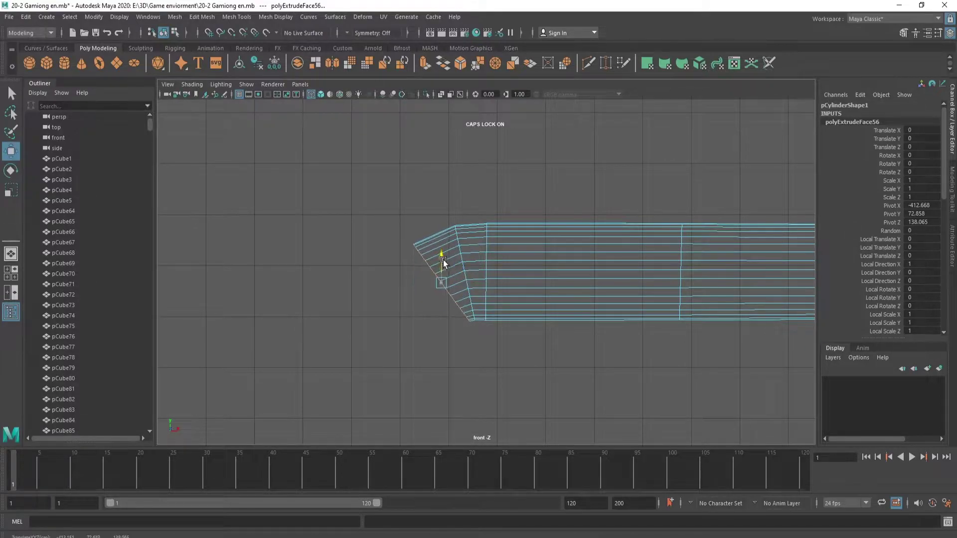
{"action": "mouse_move", "coordinate": [439, 261]}
{"action": "left_mouse_down"}
{"action": "mouse_move", "coordinate": [435, 295]}
{"action": "mouse_move", "coordinate": [445, 299]}
{"action": "left_mouse_up"}
- Shrink the elbow's end face slightly to round the bend
{"action": "key", "text": "e"}
{"action": "key", "text": "w"}
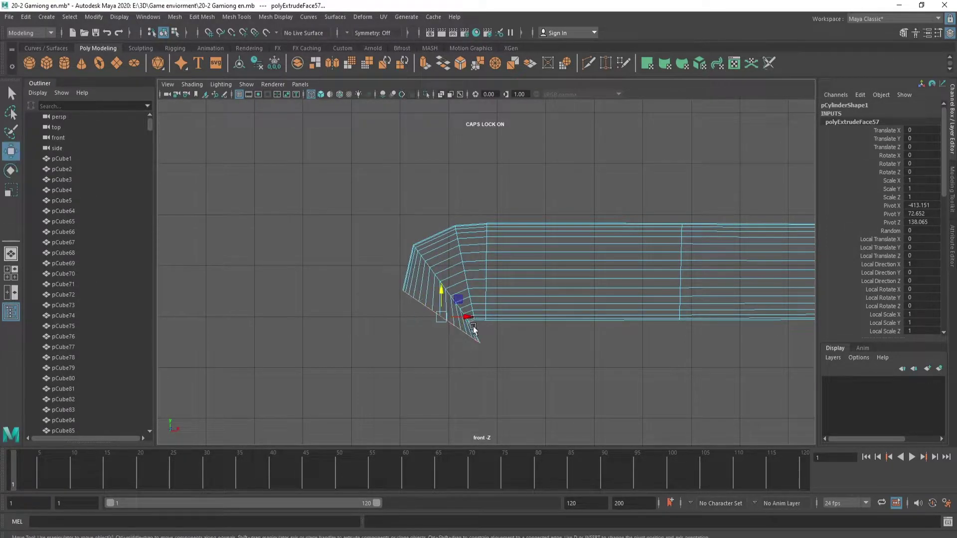
{"action": "mouse_move", "coordinate": [474, 327]}
{"action": "left_mouse_down"}
{"action": "mouse_move", "coordinate": [456, 335]}
{"action": "mouse_move", "coordinate": [414, 322]}
{"action": "mouse_move", "coordinate": [432, 301]}
{"action": "mouse_move", "coordinate": [417, 330]}
{"action": "left_mouse_up"}
{"action": "key", "text": "r"}
{"action": "key", "text": "w"}
{"action": "key", "text": "e"}
{"action": "key", "text": "r"}
- Extrude the final section and pull the pipe end straight down into a vertical drop
{"action": "key", "text": "ctrl+e"}
{"action": "key", "text": "w"}
{"action": "key", "text": "e"}
{"action": "scroll", "coordinate": [431, 337], "scroll_direction": "down", "scroll_amount": 3}
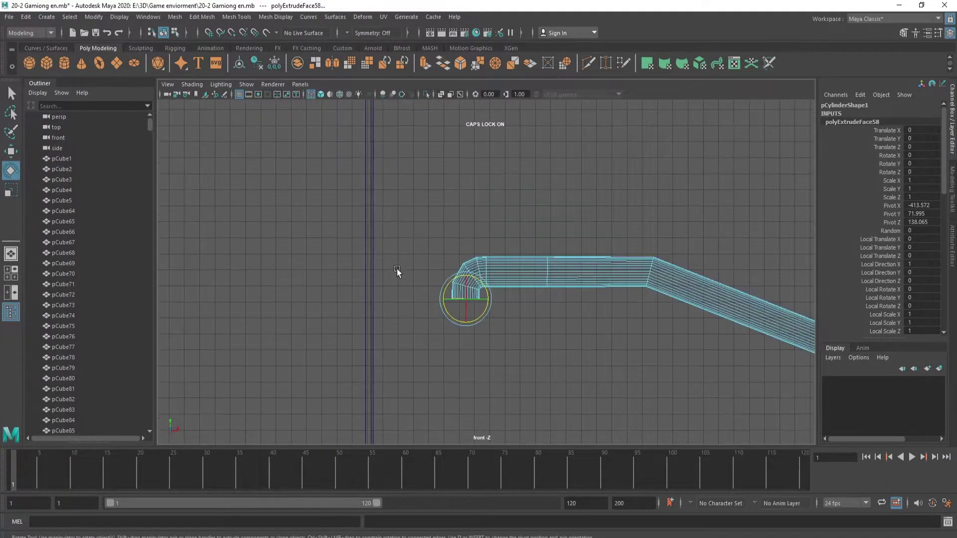
{"action": "scroll", "coordinate": [397, 269], "scroll_direction": "down", "scroll_amount": 2}
{"action": "key", "text": "ctrl+e"}
{"action": "key", "text": "w"}
{"action": "left_click_drag", "start_coordinate": [484, 287], "coordinate": [481, 300]}
- Back in object mode, clone the small block below the pipe's end and move the copy left
{"action": "scroll", "coordinate": [539, 394], "scroll_direction": "up", "scroll_amount": 2}
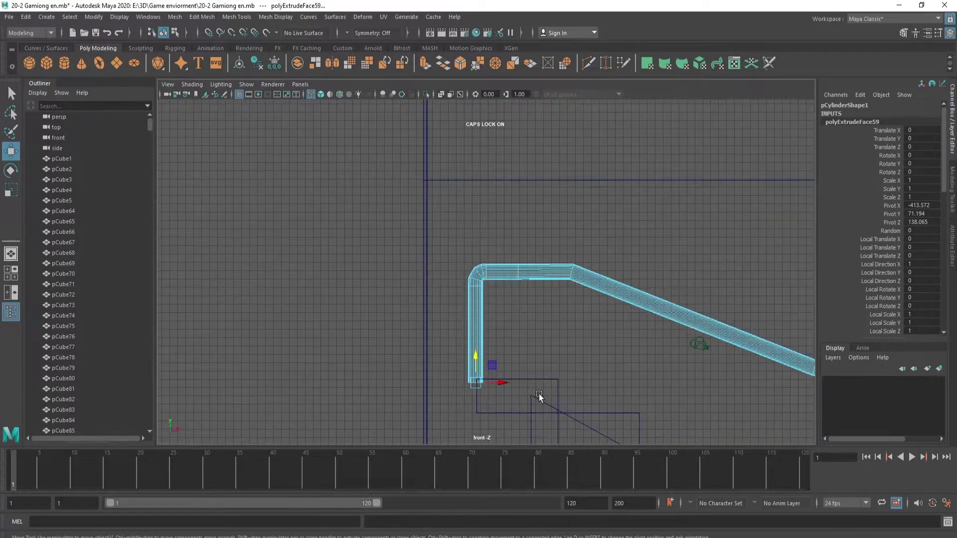
{"action": "key", "text": "F8"}
{"action": "left_click", "coordinate": [477, 349]}
{"action": "left_click", "coordinate": [542, 396]}
{"action": "mouse_move", "coordinate": [542, 396]}
{"action": "left_mouse_down", "text": "shift"}
{"action": "mouse_move", "coordinate": [460, 394]}
{"action": "mouse_move", "coordinate": [448, 339]}
{"action": "left_mouse_up", "text": "shift"}
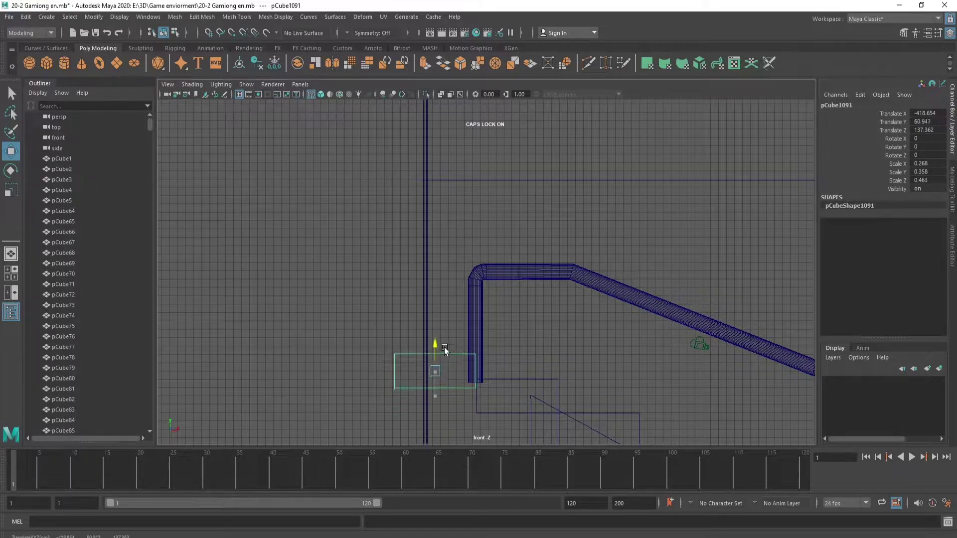
- Lower the copied block toward the pipe's foot and reselect the railing pipe
{"action": "scroll", "coordinate": [406, 338], "scroll_direction": "down", "scroll_amount": 5}
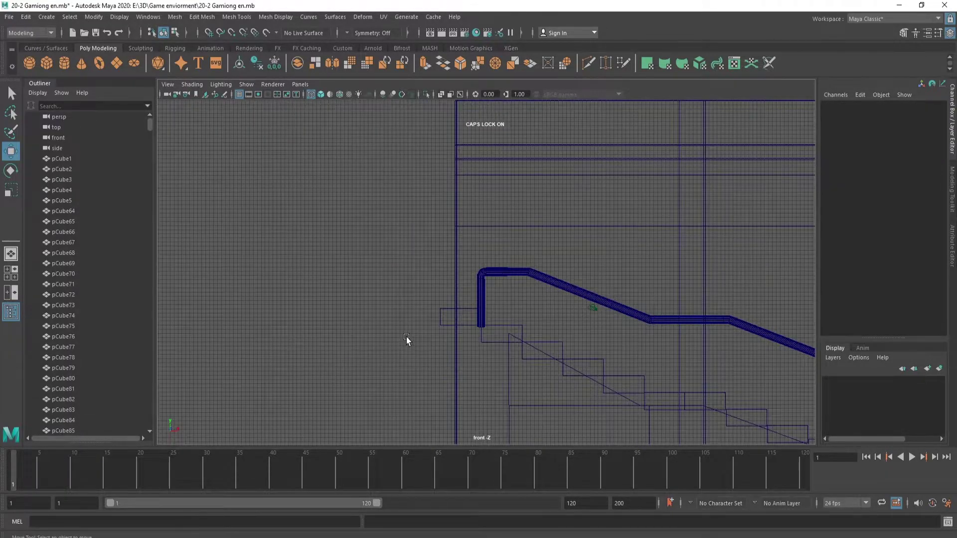
{"action": "key", "text": "ctrl+z"}
{"action": "key", "text": "ctrl+z"}
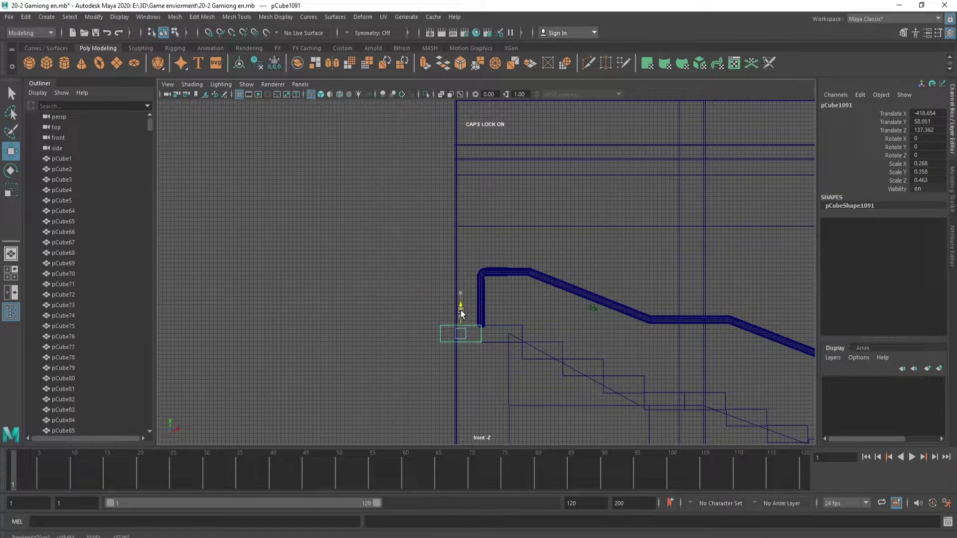
{"action": "key", "text": "ctrl+z"}
{"action": "scroll", "coordinate": [499, 299], "scroll_direction": "down", "scroll_amount": 2}
{"action": "left_click", "coordinate": [639, 320]}
- Orbit the perspective view to inspect the railing on the stairs, then pick the Polygon Cylinder tool
{"action": "key", "text": "space"}
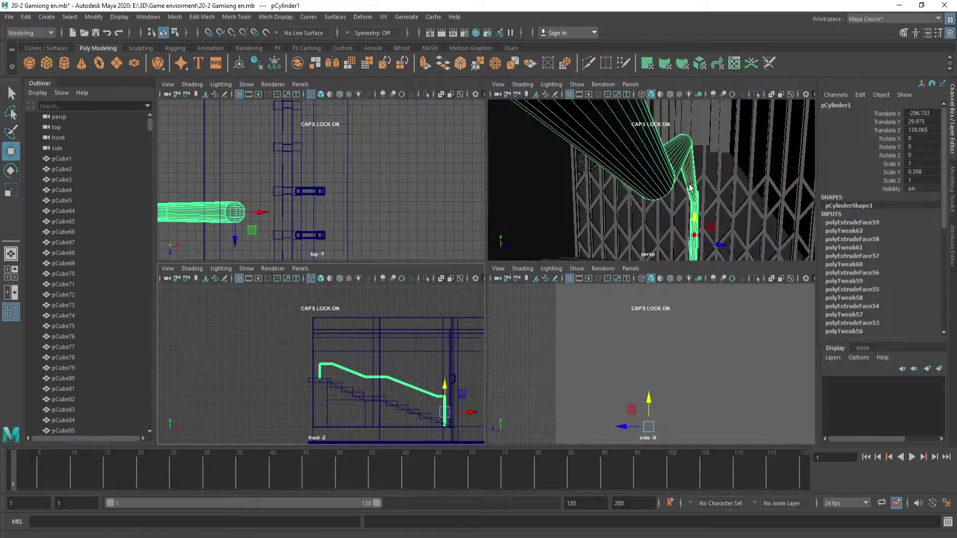
{"action": "key", "text": "space"}
{"action": "scroll", "coordinate": [597, 253], "scroll_direction": "down", "scroll_amount": 10}
{"action": "left_click_drag", "start_coordinate": [510, 265], "coordinate": [537, 260], "text": "alt"}
{"action": "scroll", "coordinate": [522, 267], "scroll_direction": "up", "scroll_amount": 2}
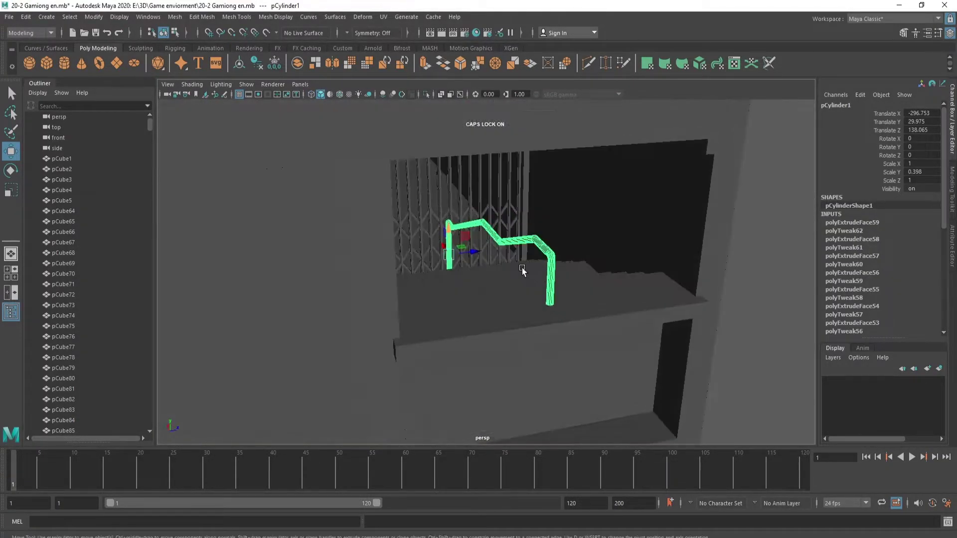
{"action": "left_click", "coordinate": [549, 309]}
{"action": "left_click_drag", "start_coordinate": [513, 289], "coordinate": [231, 139], "text": "alt"}
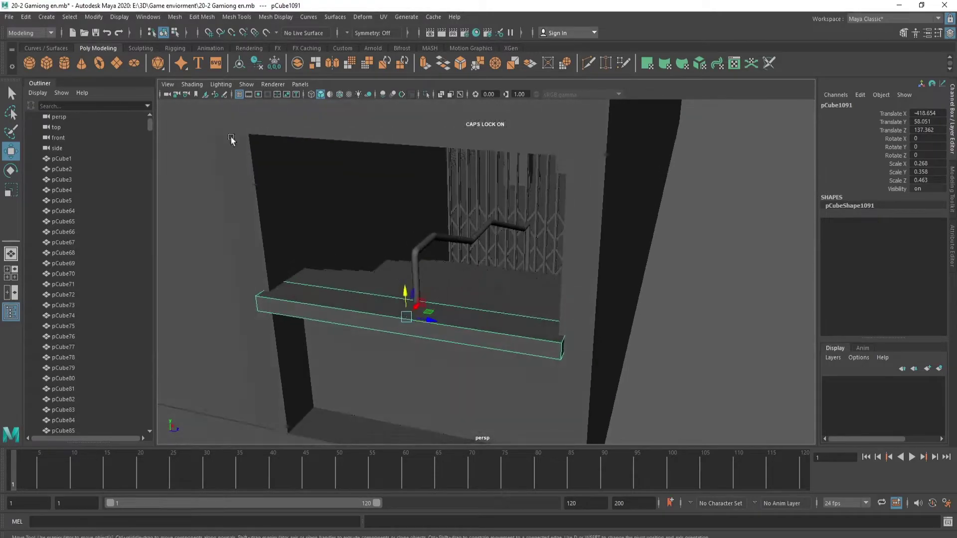
{"action": "left_click", "coordinate": [479, 234]}
{"action": "left_click", "coordinate": [64, 63]}
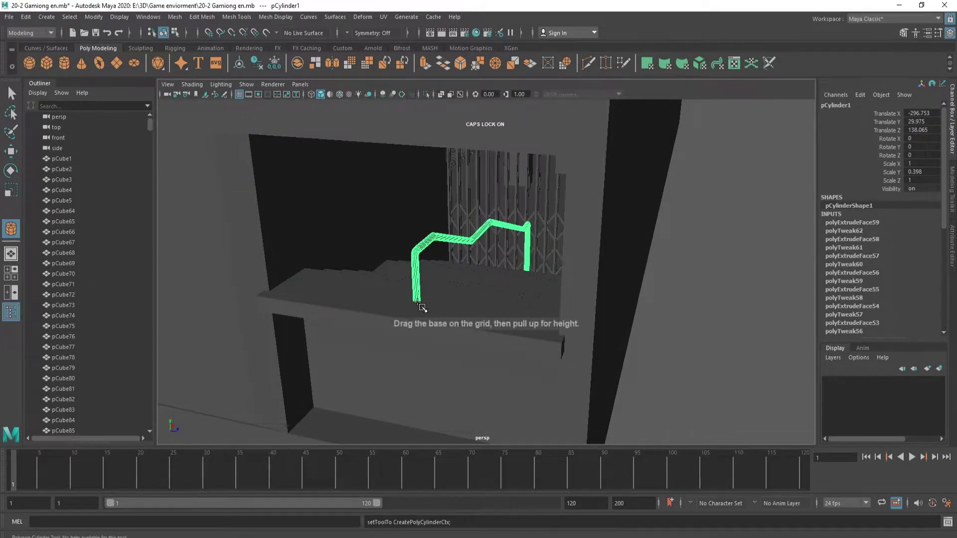
- Draw a thin new cylinder in the top view at the pipe's end
{"action": "key", "text": "space"}
{"action": "scroll", "coordinate": [437, 207], "scroll_direction": "down", "scroll_amount": 3}
{"action": "mouse_move", "coordinate": [438, 207]}
{"action": "middle_mouse_down", "text": "alt"}
{"action": "mouse_move", "coordinate": [256, 208]}
{"action": "mouse_move", "coordinate": [361, 214]}
{"action": "middle_mouse_up", "text": "alt"}
{"action": "scroll", "coordinate": [257, 207], "scroll_direction": "up", "scroll_amount": 4}
{"action": "scroll", "coordinate": [246, 201], "scroll_direction": "up", "scroll_amount": 2}
{"action": "left_click_drag", "start_coordinate": [359, 212], "coordinate": [379, 228]}
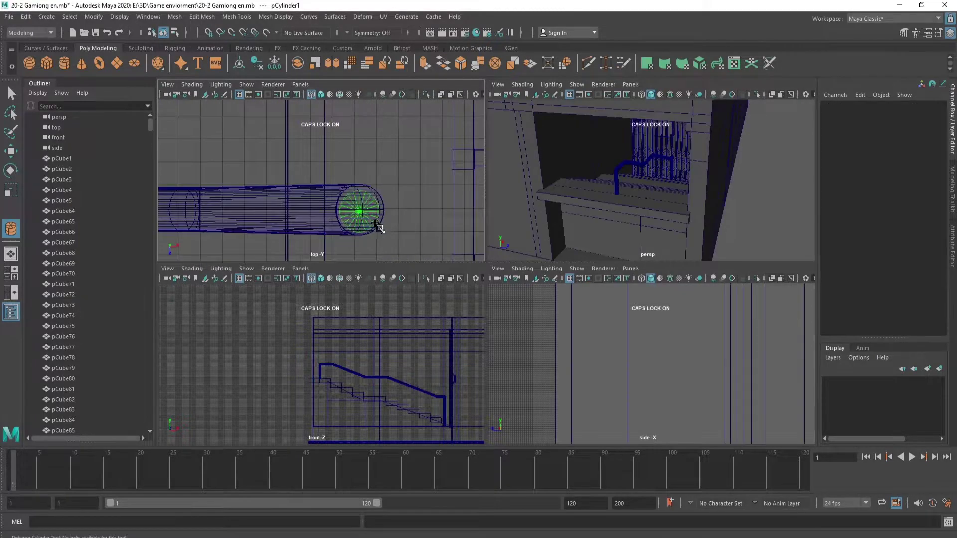
{"action": "left_click_drag", "start_coordinate": [377, 195], "coordinate": [378, 187]}
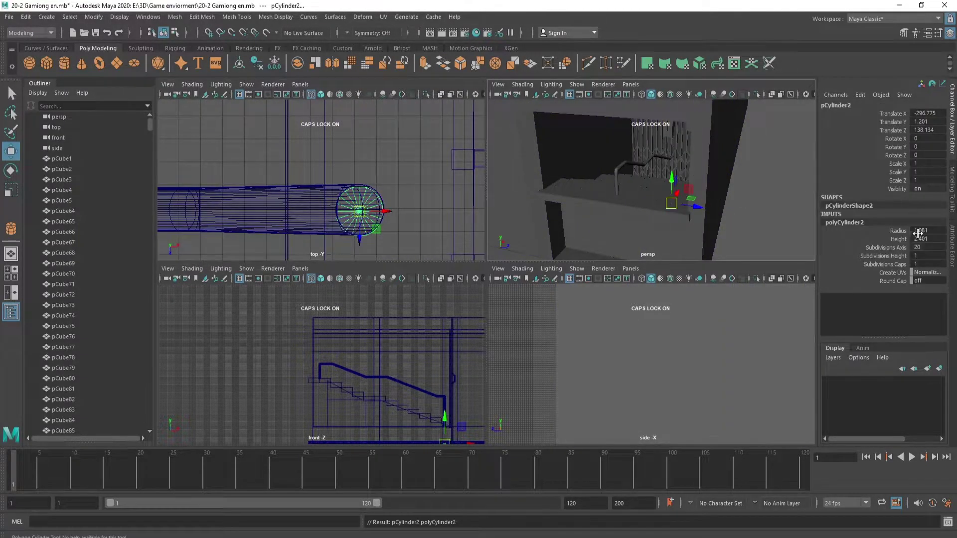
- Compare with the original pipe's settings and give the new post radius 1.1 and height 28
{"action": "left_click", "coordinate": [618, 183]}
{"action": "scroll", "coordinate": [840, 211], "scroll_direction": "down", "scroll_amount": 5}
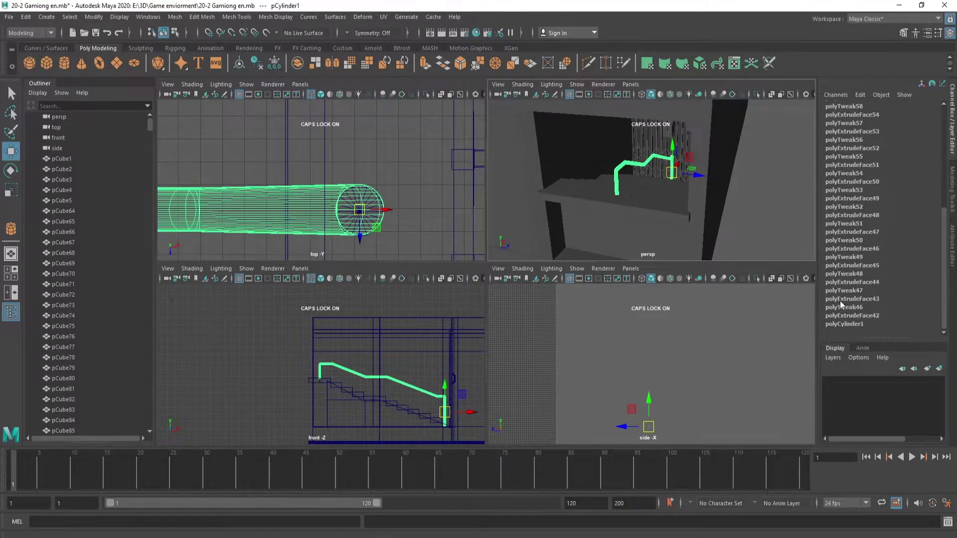
{"action": "left_click", "coordinate": [840, 300]}
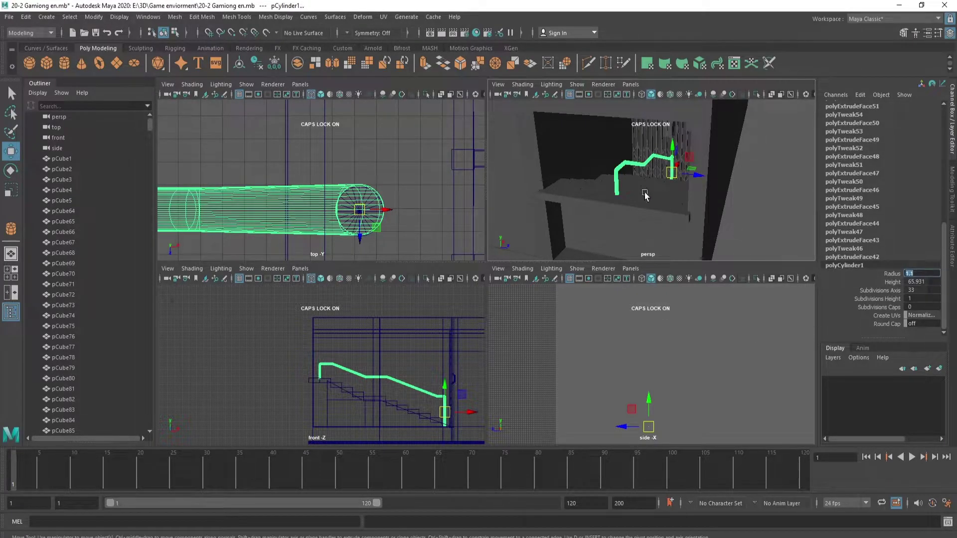
{"action": "scroll", "coordinate": [378, 425], "scroll_direction": "down", "scroll_amount": 1}
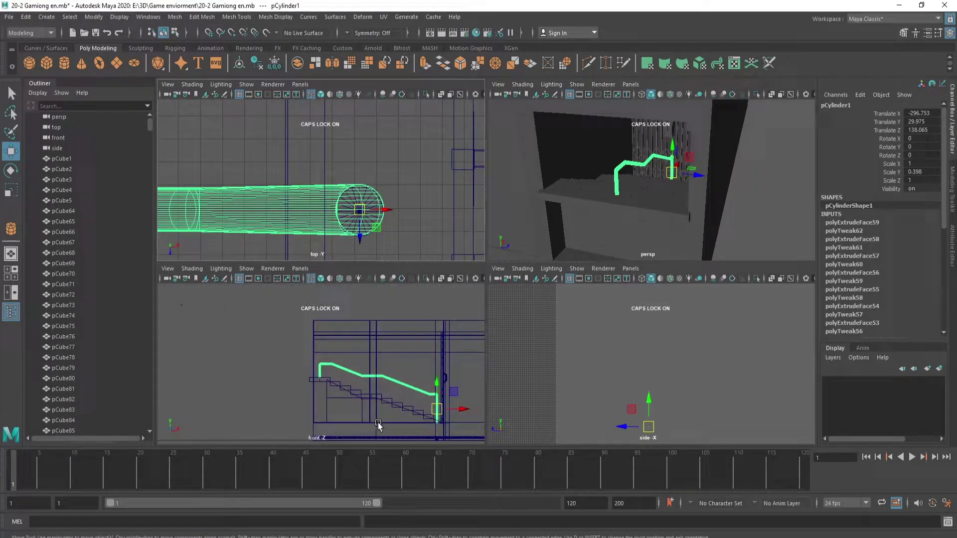
{"action": "left_click", "coordinate": [437, 442]}
{"action": "scroll", "coordinate": [200, 424], "scroll_direction": "up", "scroll_amount": 5}
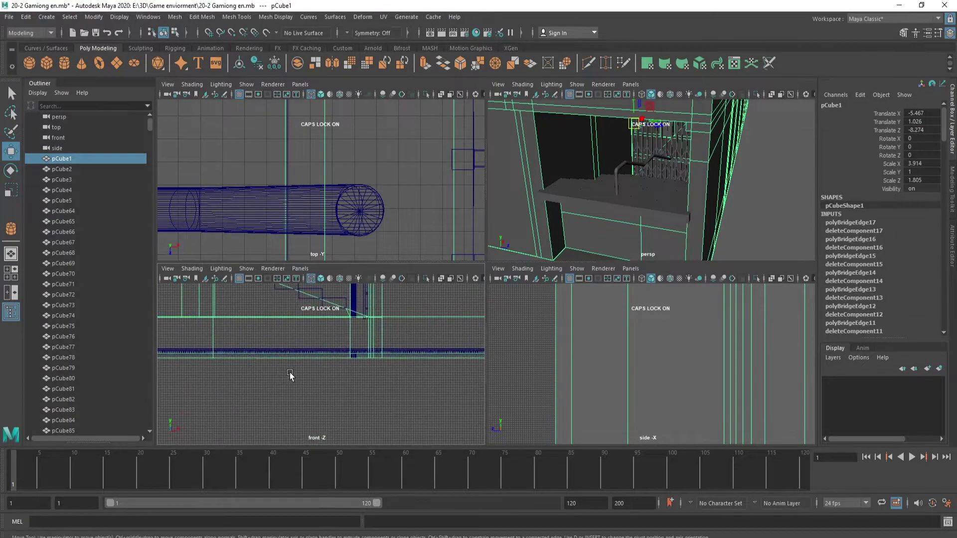
{"action": "key", "text": "space"}
{"action": "left_click", "coordinate": [552, 252]}
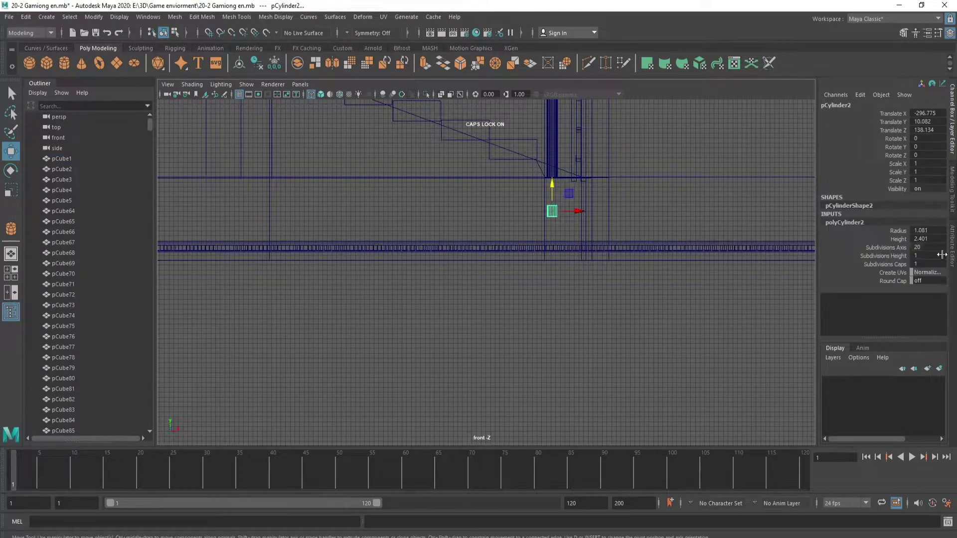
{"action": "left_click", "coordinate": [550, 156]}
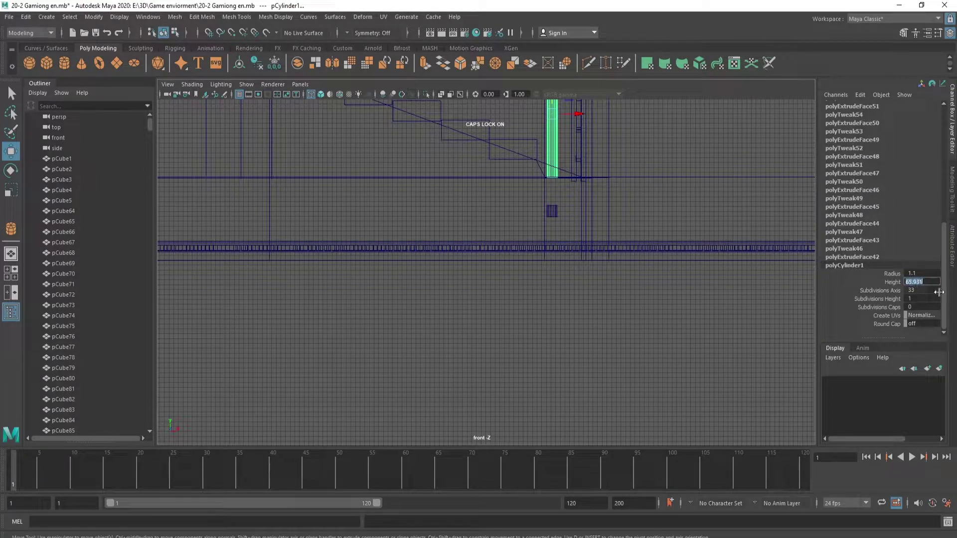
{"action": "key", "text": "ctrl+z"}
{"action": "key", "text": "Return"}
- Move the post down under the sloped rail and set its Caps to 0
{"action": "scroll", "coordinate": [621, 321], "scroll_direction": "down", "scroll_amount": 1}
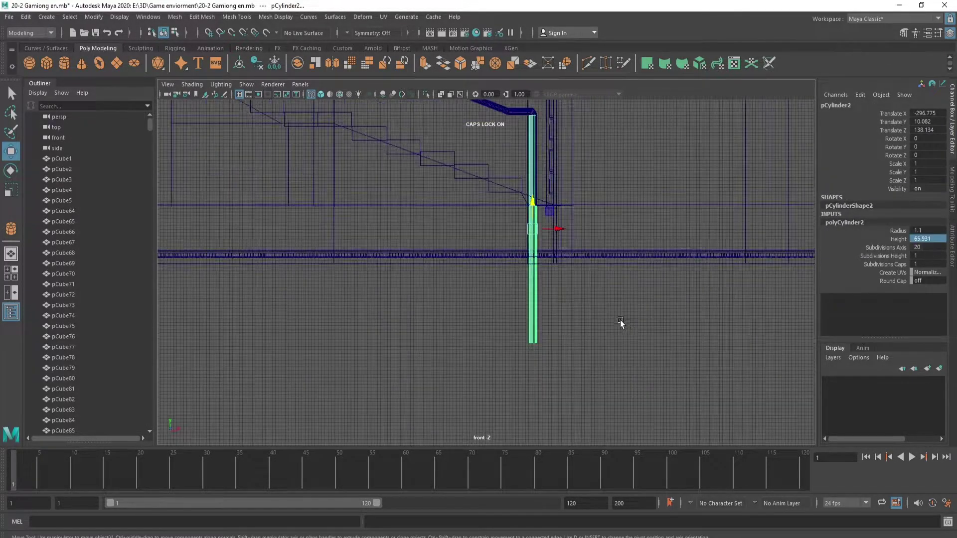
{"action": "scroll", "coordinate": [643, 247], "scroll_direction": "down", "scroll_amount": 1}
{"action": "left_click_drag", "start_coordinate": [528, 205], "coordinate": [529, 82]}
{"action": "scroll", "coordinate": [571, 207], "scroll_direction": "down", "scroll_amount": 1}
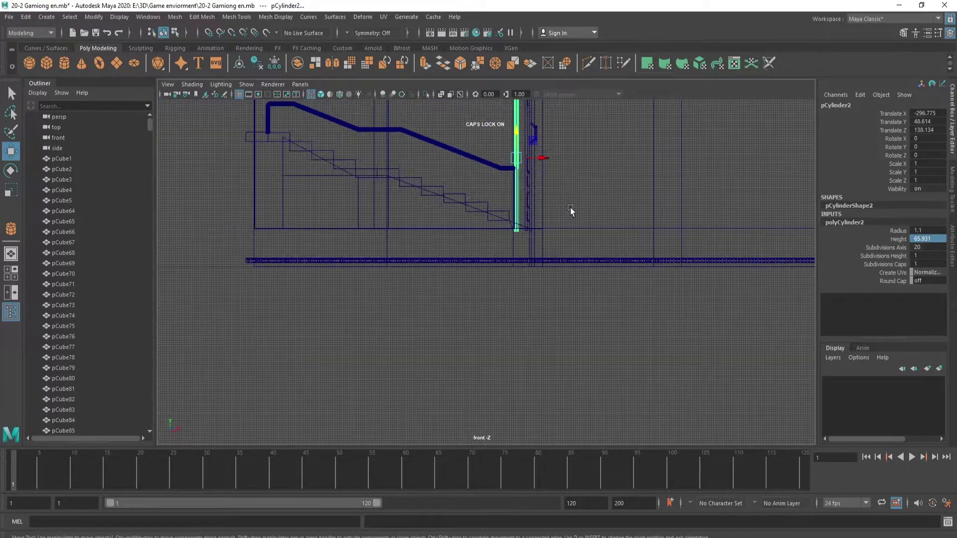
{"action": "mouse_move", "coordinate": [516, 133]}
{"action": "left_mouse_down"}
{"action": "mouse_move", "coordinate": [517, 175]}
{"action": "mouse_move", "coordinate": [522, 155]}
{"action": "mouse_move", "coordinate": [418, 154]}
{"action": "left_mouse_up"}
{"action": "type", "text": "28"}
{"action": "scroll", "coordinate": [517, 170], "scroll_direction": "up", "scroll_amount": 1}
{"action": "type", "text": "0"}
{"action": "key", "text": "Return"}
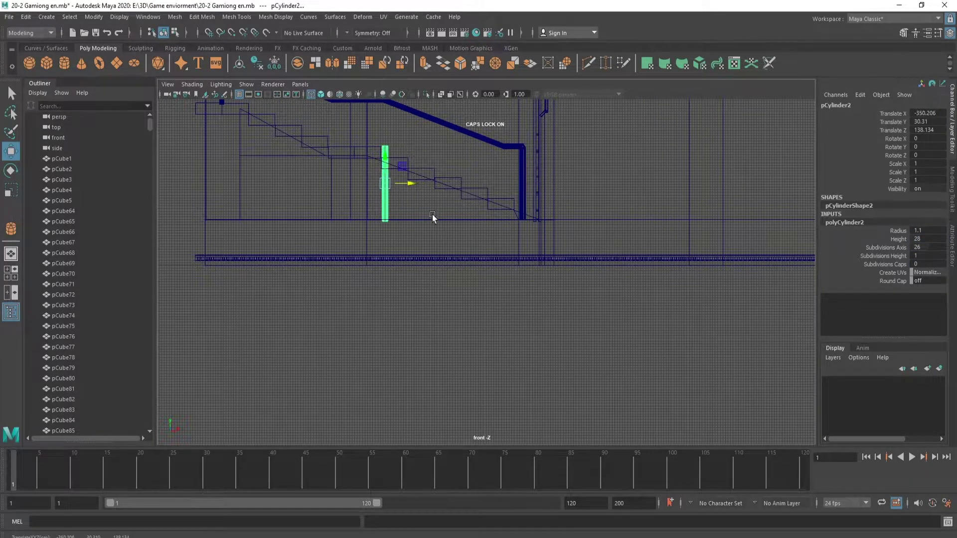
- Raise the post to meet the rail and shift it slightly left
{"action": "key", "text": "f"}
{"action": "middle_click_drag", "start_coordinate": [488, 314], "coordinate": [526, 419], "text": "alt"}
{"action": "left_click_drag", "start_coordinate": [482, 374], "coordinate": [481, 189]}
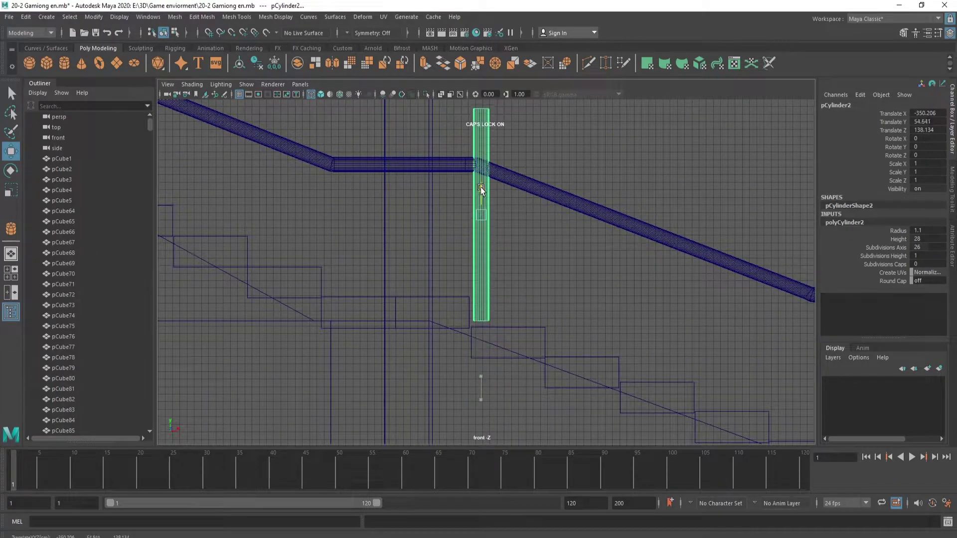
{"action": "left_click_drag", "start_coordinate": [507, 239], "coordinate": [498, 239]}
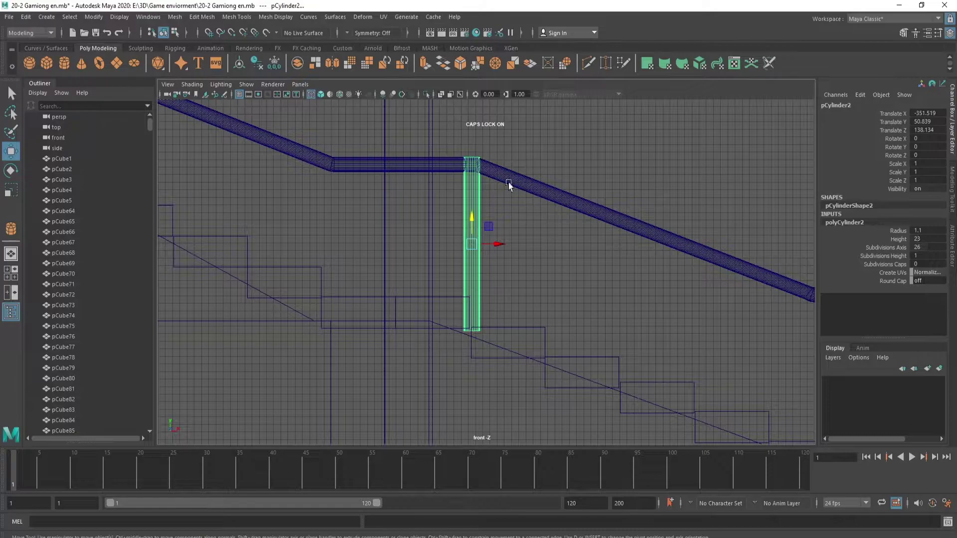
- Make post copies further left and raise the leftmost one under the upper-left bend
{"action": "scroll", "coordinate": [506, 268], "scroll_direction": "down", "scroll_amount": 5}
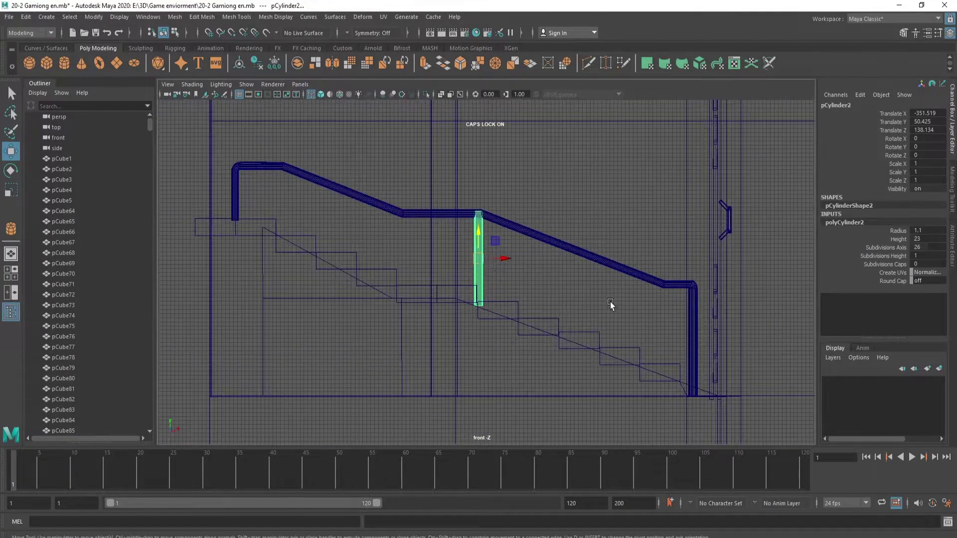
{"action": "left_click_drag", "start_coordinate": [479, 258], "coordinate": [420, 258], "text": "shift"}
{"action": "middle_click_drag", "start_coordinate": [424, 260], "coordinate": [187, 204], "text": "shift"}
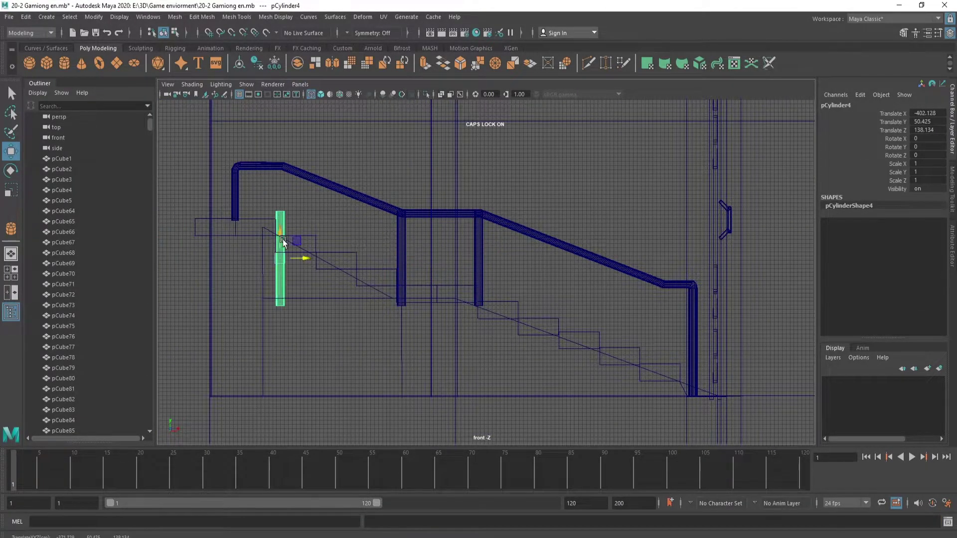
{"action": "middle_click_drag", "start_coordinate": [284, 242], "coordinate": [301, 193]}
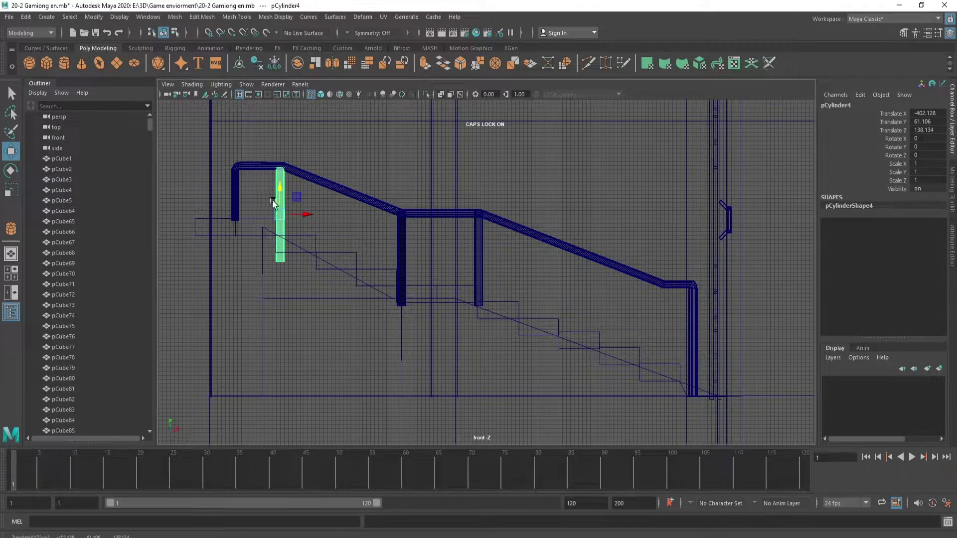
{"action": "left_click_drag", "start_coordinate": [279, 214], "coordinate": [278, 196]}
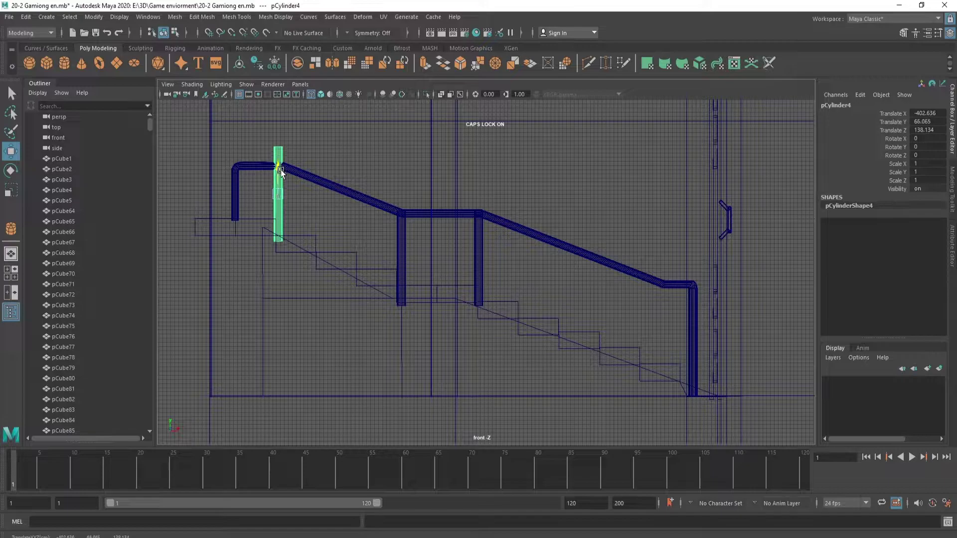
{"action": "scroll", "coordinate": [324, 200], "scroll_direction": "down", "scroll_amount": 2}
- In vertex mode, raise the handrail's upper-left corner vertices, drag the left end lower, then reselect the left post
{"action": "left_click", "coordinate": [320, 184]}
{"action": "right_click", "coordinate": [314, 191]}
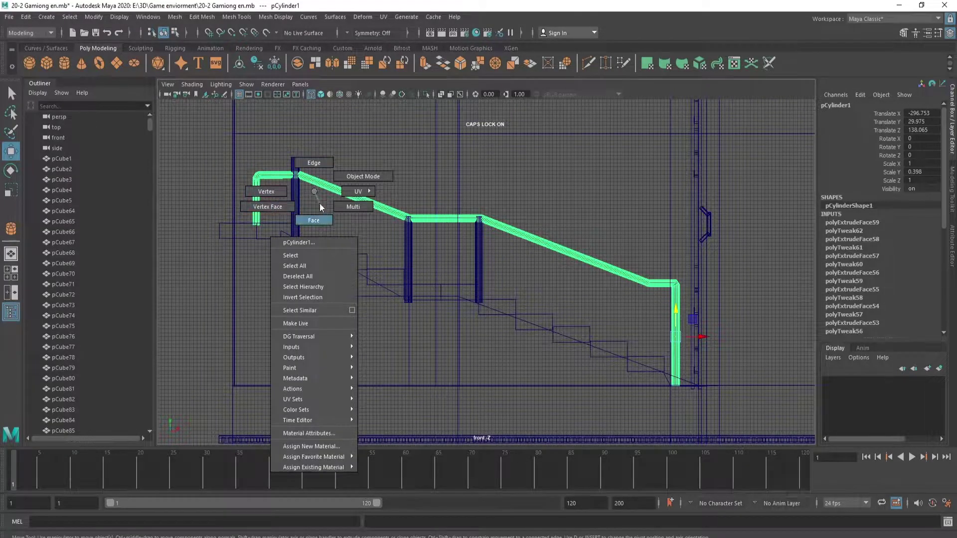
{"action": "left_click", "coordinate": [267, 191]}
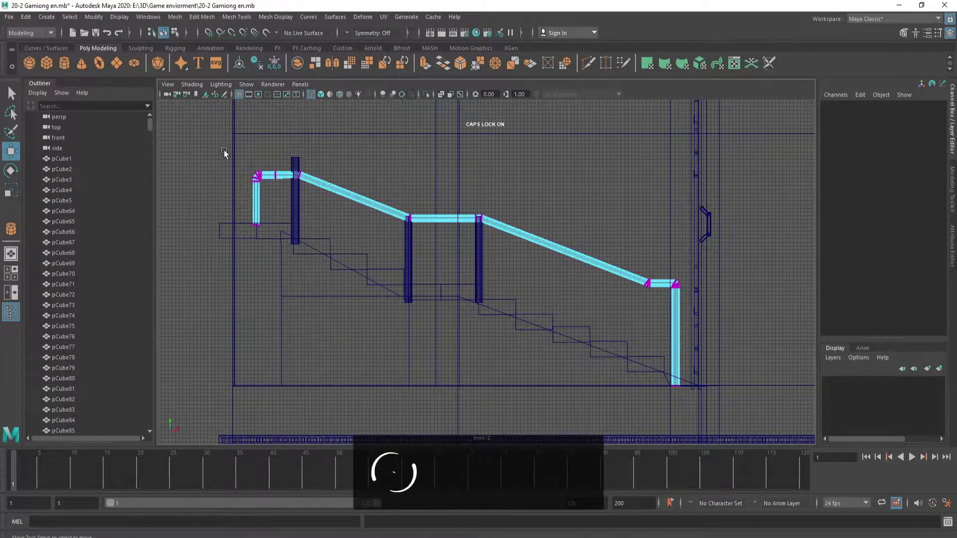
{"action": "left_click_drag", "start_coordinate": [223, 151], "coordinate": [304, 246]}
{"action": "left_click_drag", "start_coordinate": [275, 187], "coordinate": [285, 153]}
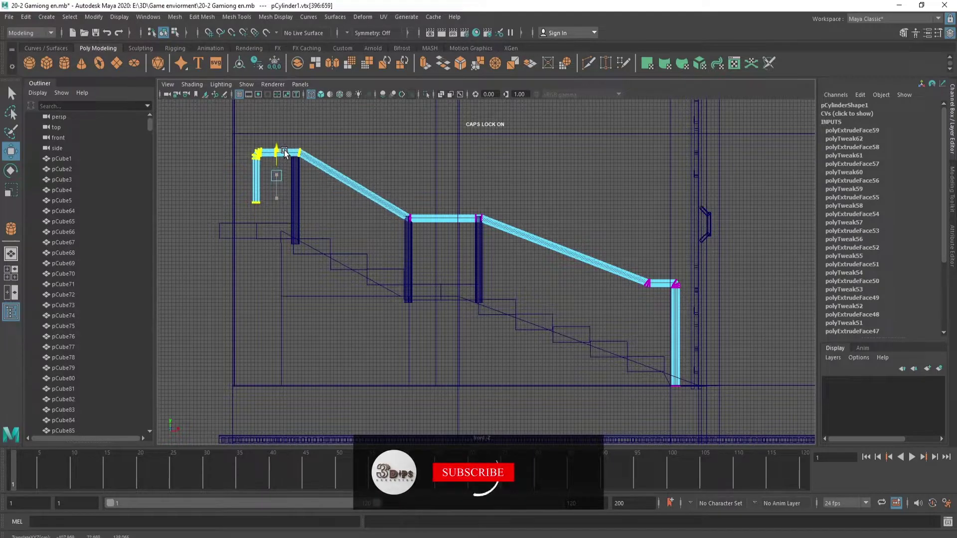
{"action": "mouse_move", "coordinate": [242, 192]}
{"action": "left_mouse_down"}
{"action": "mouse_move", "coordinate": [271, 213]}
{"action": "mouse_move", "coordinate": [259, 204]}
{"action": "left_mouse_up"}
{"action": "key", "text": "F8"}
{"action": "left_click", "coordinate": [301, 195]}
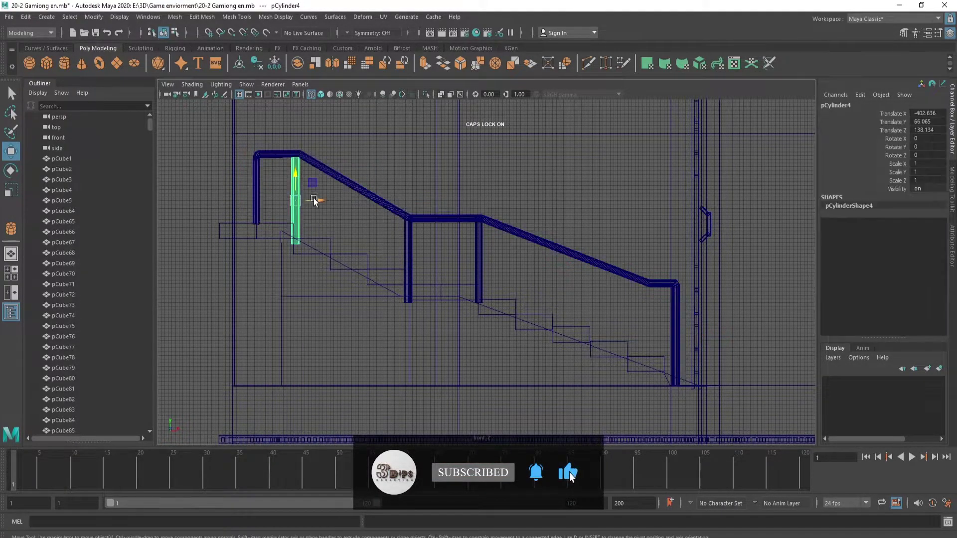
- Select the extra post beside the flat section's right end and nudge it slightly left
{"action": "left_click", "coordinate": [347, 225]}
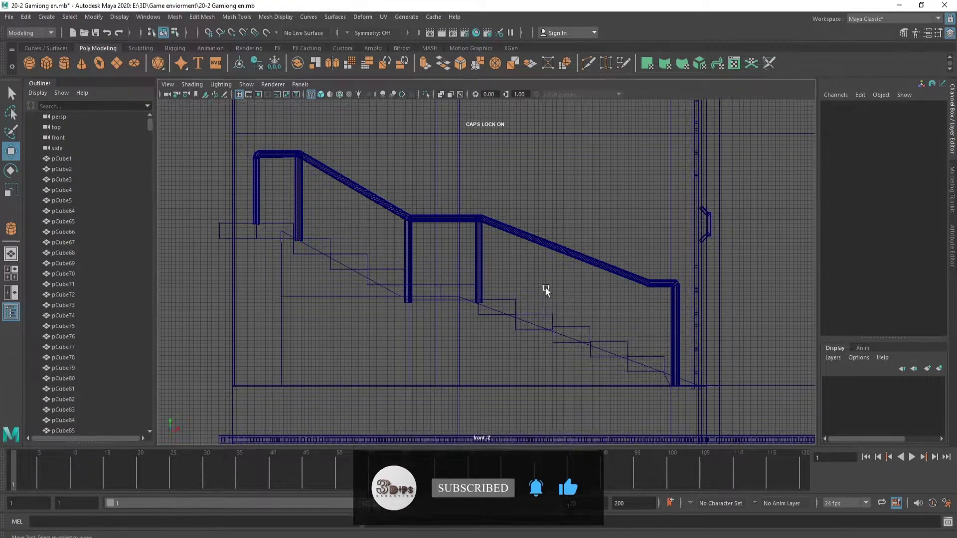
{"action": "left_click", "coordinate": [479, 279]}
{"action": "left_click", "coordinate": [409, 284]}
{"action": "left_click", "coordinate": [475, 243]}
{"action": "left_click", "coordinate": [420, 271]}
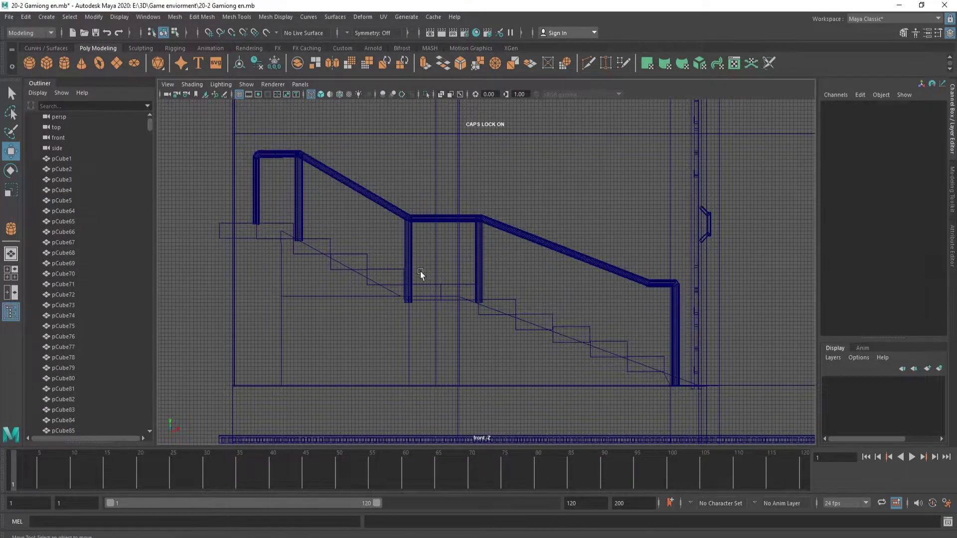
{"action": "left_click", "coordinate": [480, 290]}
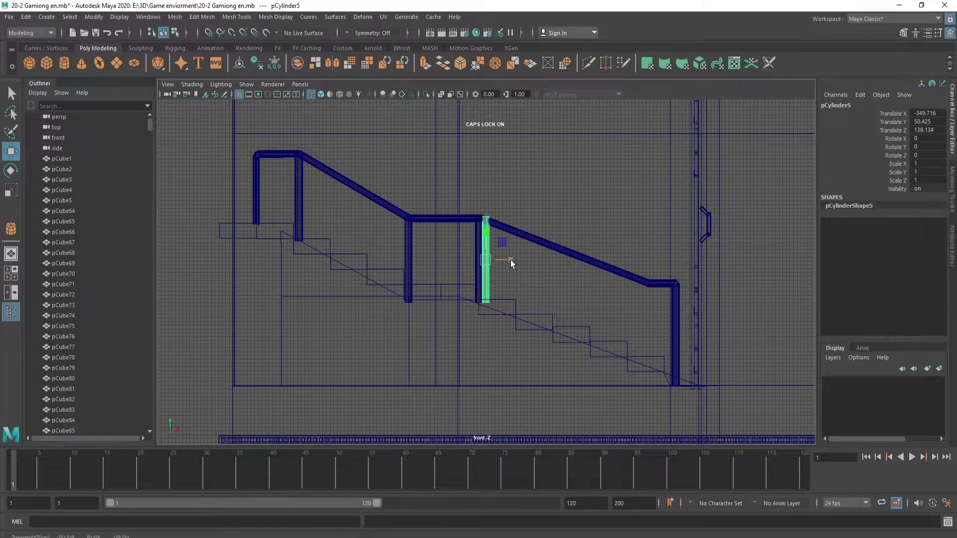
{"action": "scroll", "coordinate": [510, 258], "scroll_direction": "up", "scroll_amount": 3}
{"action": "scroll", "coordinate": [511, 254], "scroll_direction": "up", "scroll_amount": 1}
{"action": "mouse_move", "coordinate": [511, 254]}
{"action": "left_mouse_down"}
{"action": "mouse_move", "coordinate": [498, 249]}
{"action": "mouse_move", "coordinate": [523, 250]}
{"action": "left_mouse_up"}
- Remove the extra post, then duplicate the flat section's right-end post and slide the copy right
{"action": "left_click", "coordinate": [952, 190]}
{"action": "left_click", "coordinate": [953, 120]}
{"action": "left_click", "coordinate": [879, 205]}
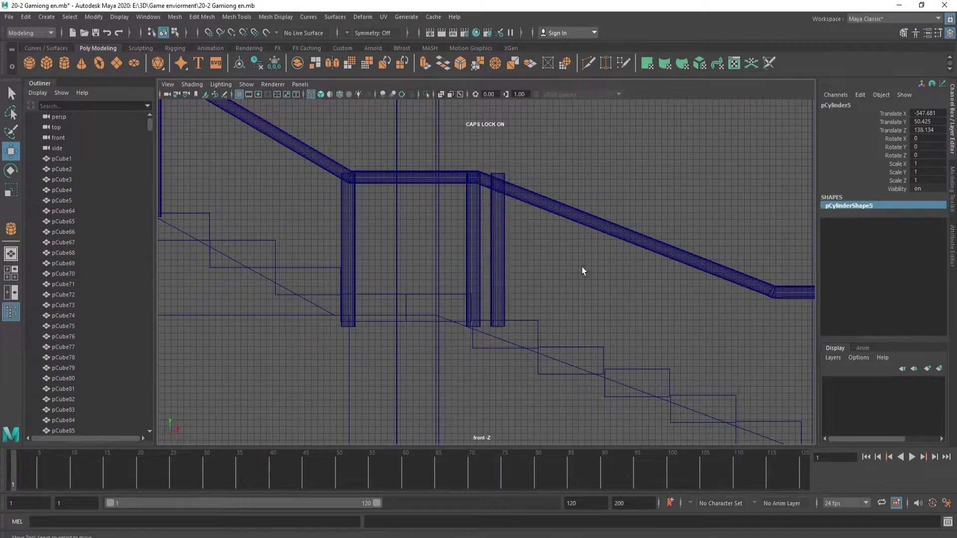
{"action": "left_click", "coordinate": [846, 218]}
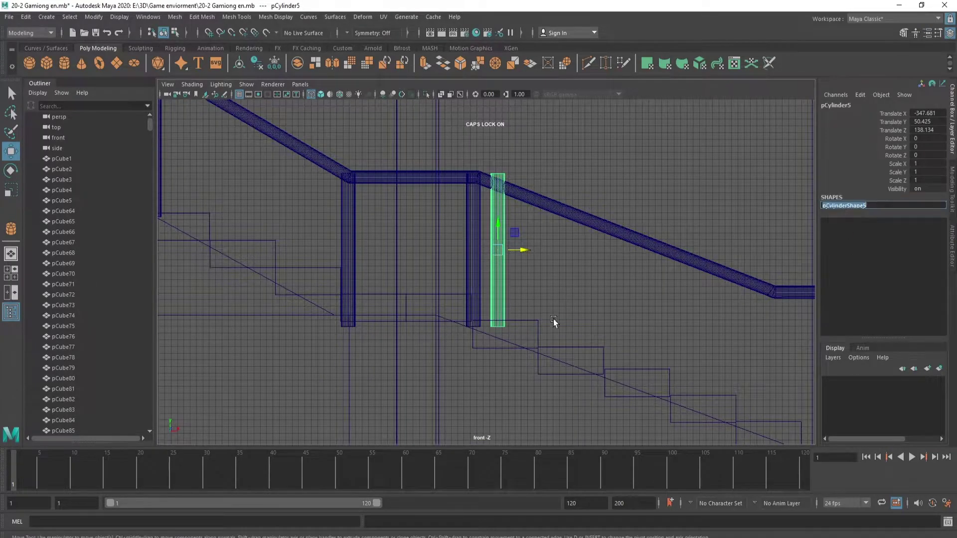
{"action": "key", "text": "ctrl+z"}
{"action": "key", "text": "ctrl+z"}
{"action": "left_click", "coordinate": [838, 225]}
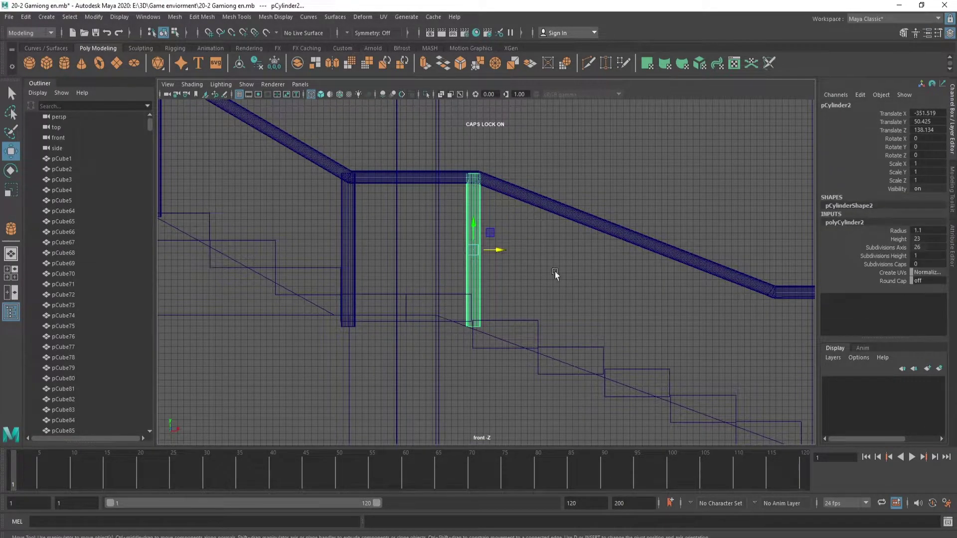
{"action": "key", "text": "ctrl+d"}
{"action": "left_click_drag", "start_coordinate": [500, 250], "coordinate": [520, 251]}
{"action": "key", "text": "Delete"}
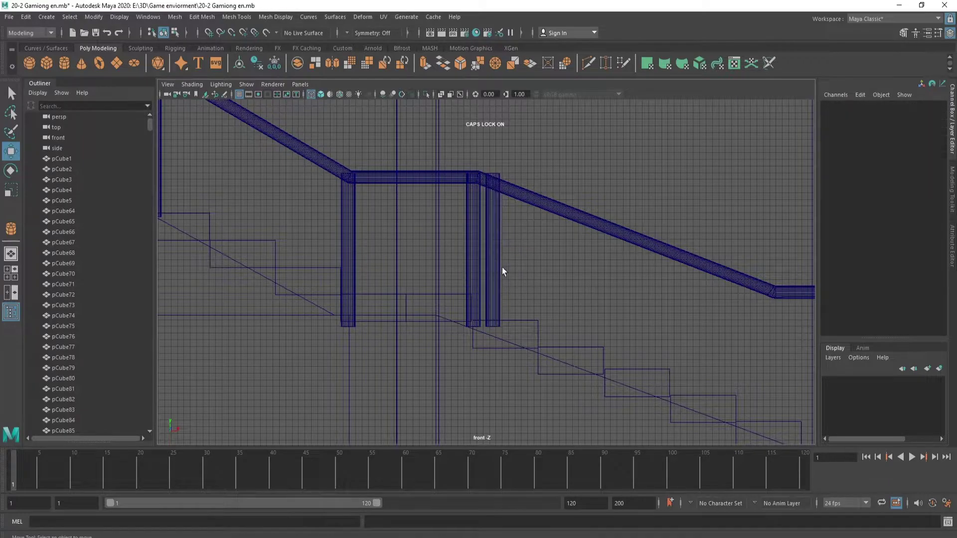
- Draw a new polygon cylinder interactively in the top view, replacing the first attempt
{"action": "left_click", "coordinate": [64, 63]}
{"action": "key", "text": "space"}
{"action": "left_click", "coordinate": [408, 207]}
{"action": "key", "text": "Delete"}
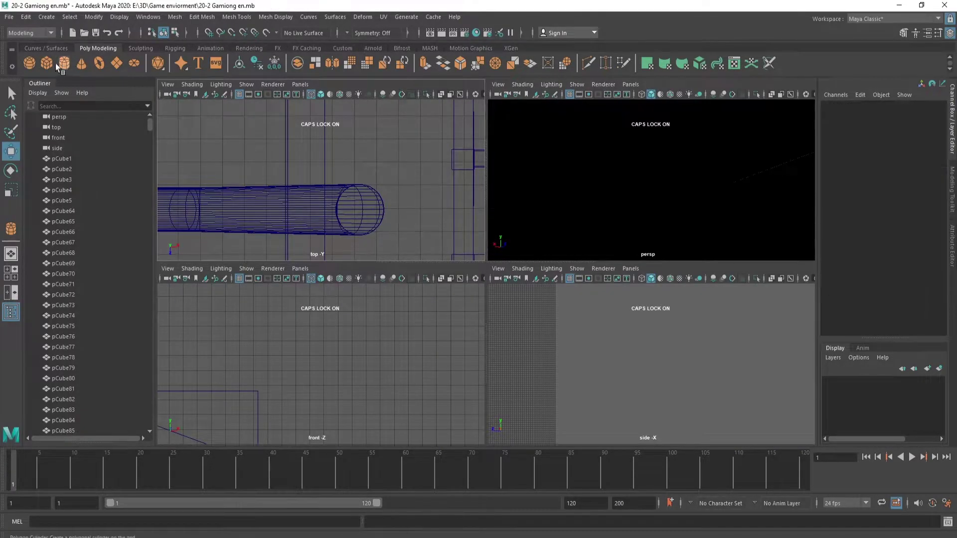
{"action": "left_click", "coordinate": [64, 63]}
{"action": "mouse_move", "coordinate": [411, 208]}
{"action": "left_mouse_down"}
{"action": "mouse_move", "coordinate": [425, 219]}
{"action": "mouse_move", "coordinate": [442, 195]}
{"action": "left_mouse_up"}
{"action": "key", "text": "f"}
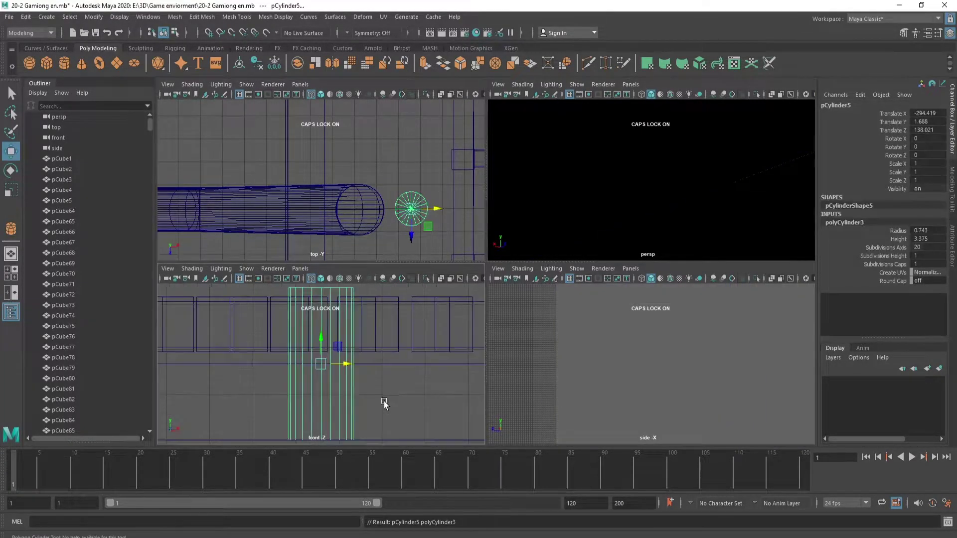
{"action": "key", "text": "space"}
- Raise the cylinder toward the railing, flatten it to 0.2 Y scale, and bevel it
{"action": "left_click_drag", "start_coordinate": [486, 252], "coordinate": [491, 119]}
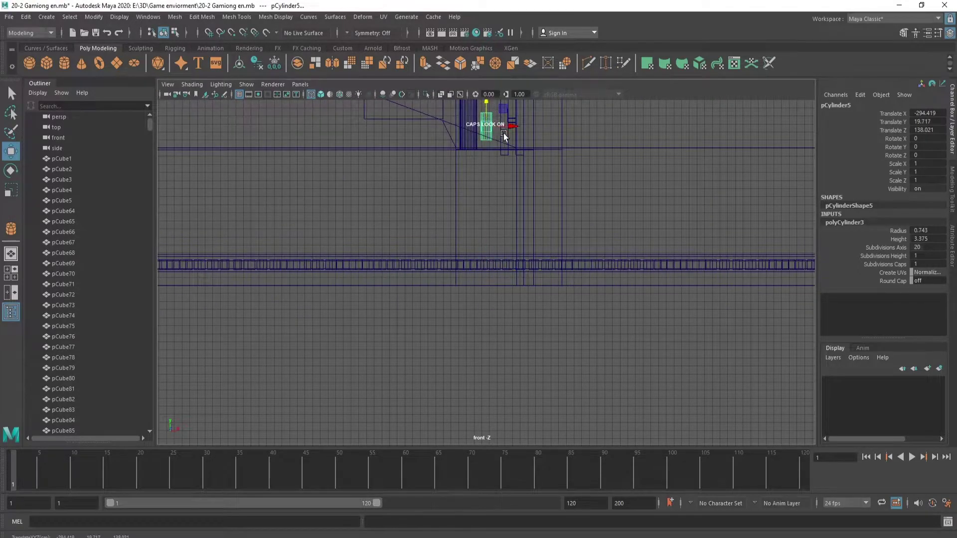
{"action": "key", "text": "f"}
{"action": "scroll", "coordinate": [469, 294], "scroll_direction": "up", "scroll_amount": 1}
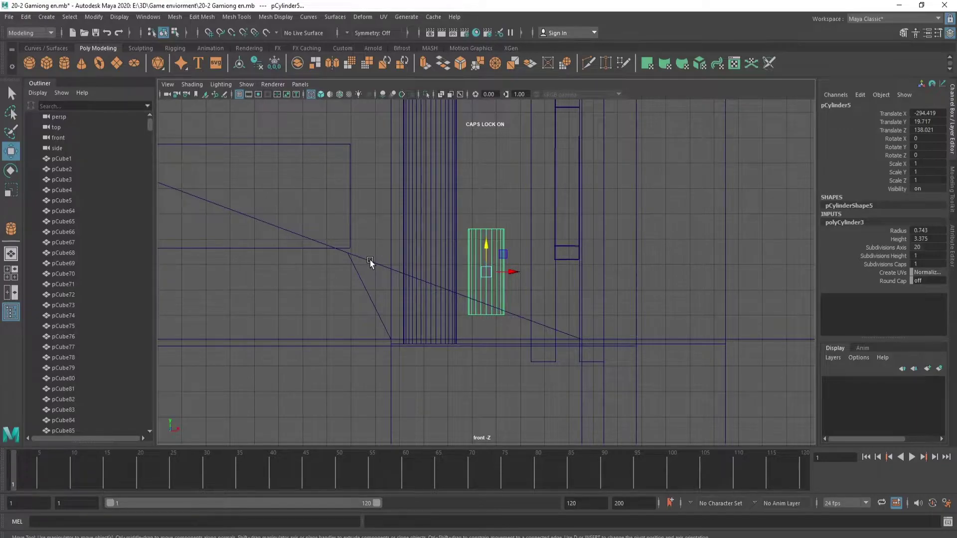
{"action": "scroll", "coordinate": [493, 224], "scroll_direction": "up", "scroll_amount": 3}
{"action": "mouse_move", "coordinate": [485, 250]}
{"action": "left_mouse_down"}
{"action": "mouse_move", "coordinate": [494, 225]}
{"action": "mouse_move", "coordinate": [496, 237]}
{"action": "left_mouse_up"}
{"action": "key", "text": "r"}
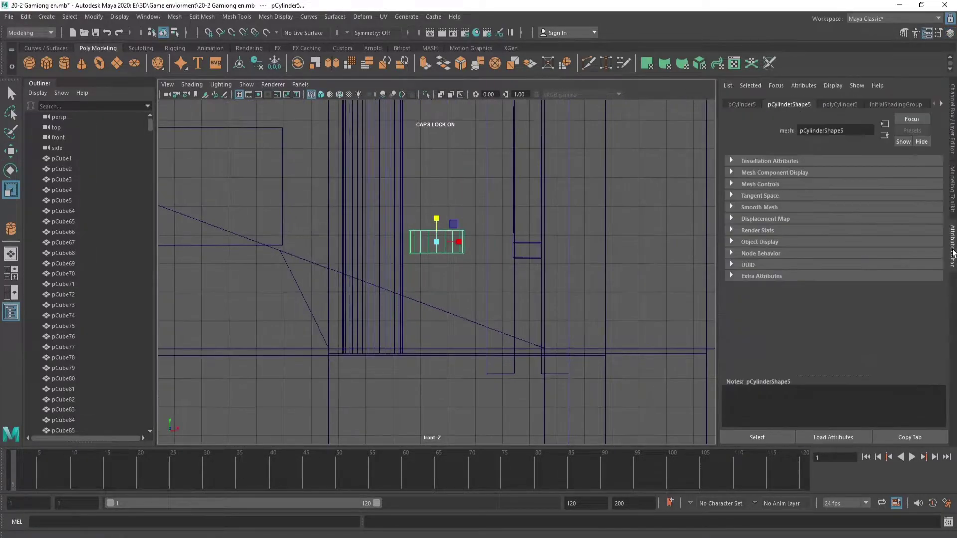
{"action": "left_click", "coordinate": [954, 208]}
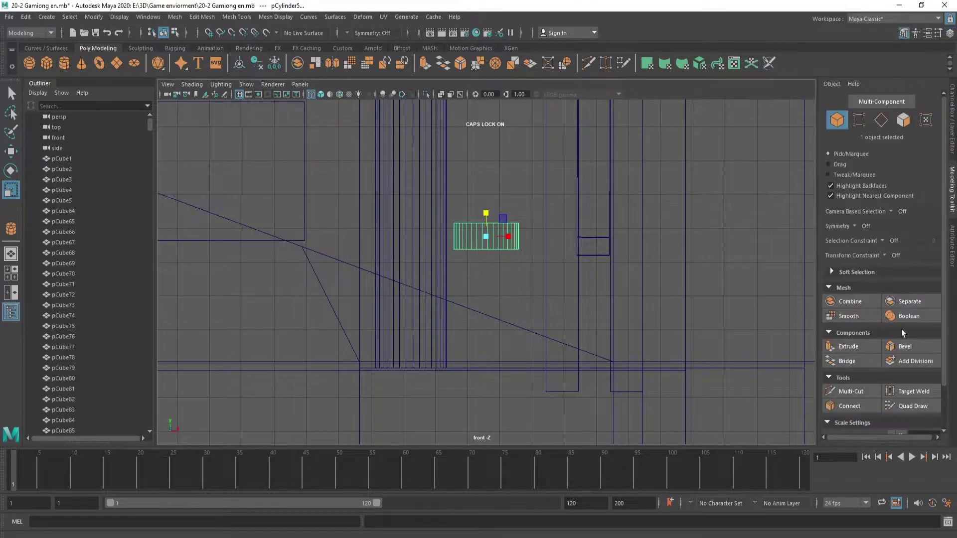
{"action": "left_click", "coordinate": [905, 346]}
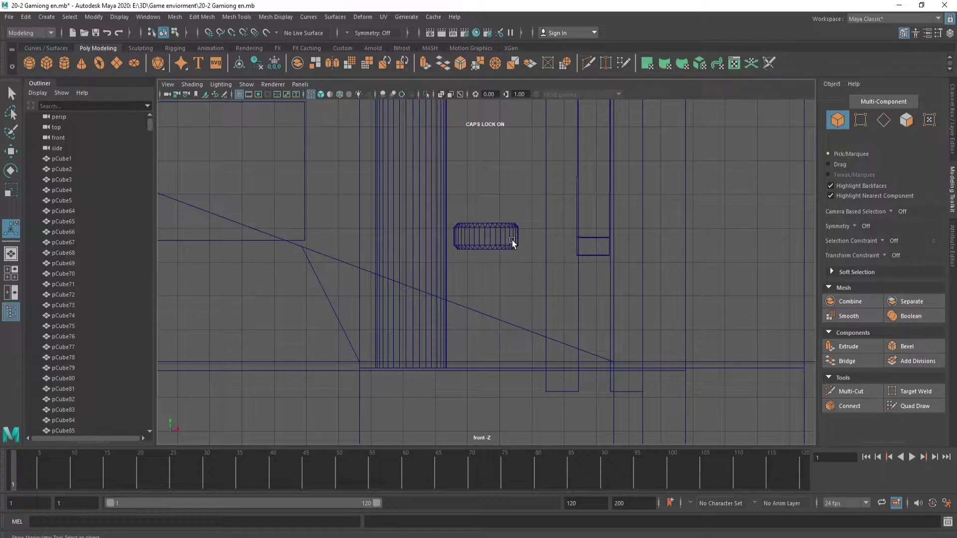
- Finish the bevel and scale the collar wider
{"action": "right_click_drag", "start_coordinate": [508, 231], "coordinate": [511, 212]}
{"action": "scroll", "coordinate": [506, 228], "scroll_direction": "up", "scroll_amount": 2}
{"action": "left_click", "coordinate": [487, 230]}
{"action": "left_click_drag", "start_coordinate": [488, 231], "coordinate": [268, 224]}
{"action": "key", "text": "w"}
{"action": "key", "text": "r"}
{"action": "key", "text": "w"}
- Duplicate the collar and lower the original along the post, undoing a test tilt
{"action": "key", "text": "ctrl+d"}
{"action": "left_click", "coordinate": [436, 212]}
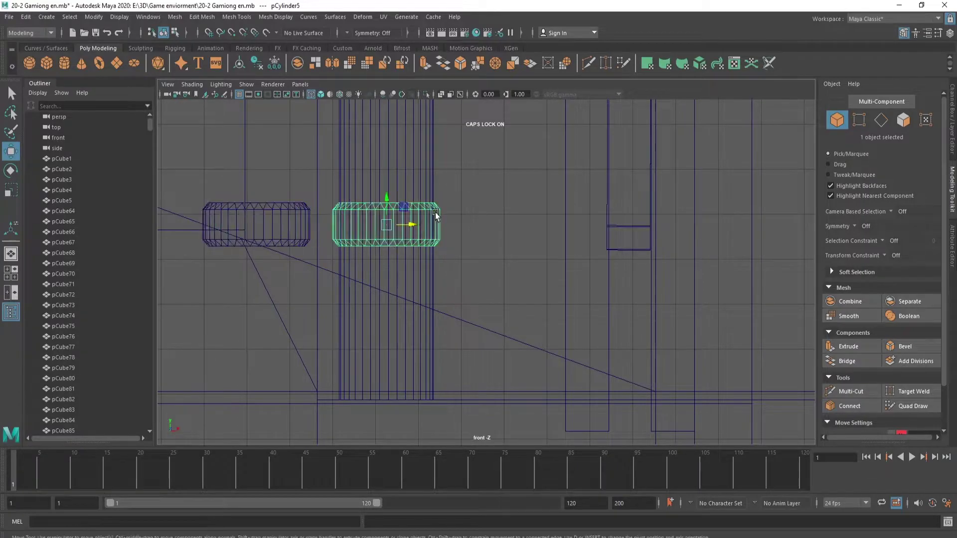
{"action": "mouse_move", "coordinate": [387, 203]}
{"action": "left_mouse_down"}
{"action": "mouse_move", "coordinate": [387, 223]}
{"action": "mouse_move", "coordinate": [404, 239]}
{"action": "mouse_move", "coordinate": [387, 263]}
{"action": "left_mouse_up"}
{"action": "key", "text": "e"}
{"action": "key", "text": "w"}
{"action": "key", "text": "ctrl+z"}
{"action": "key", "text": "ctrl+z"}
{"action": "key", "text": "ctrl+z"}
{"action": "key", "text": "ctrl+z"}
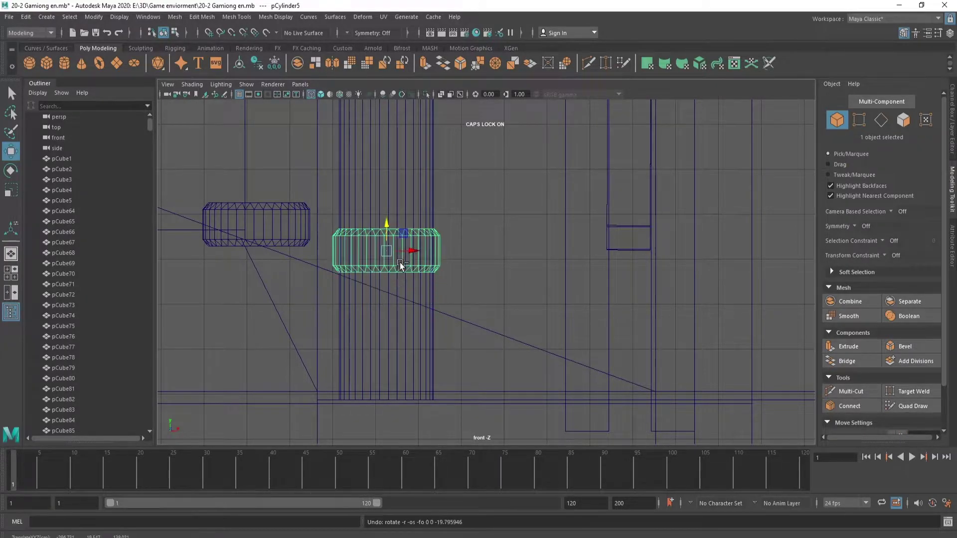
{"action": "mouse_move", "coordinate": [387, 229]}
{"action": "left_mouse_down"}
{"action": "mouse_move", "coordinate": [404, 279]}
{"action": "mouse_move", "coordinate": [402, 261]}
{"action": "left_mouse_up"}
- Move the guide line's bend vertices so its middle run becomes level
{"action": "left_click", "coordinate": [279, 258]}
{"action": "right_click_drag", "start_coordinate": [259, 261], "coordinate": [233, 231]}
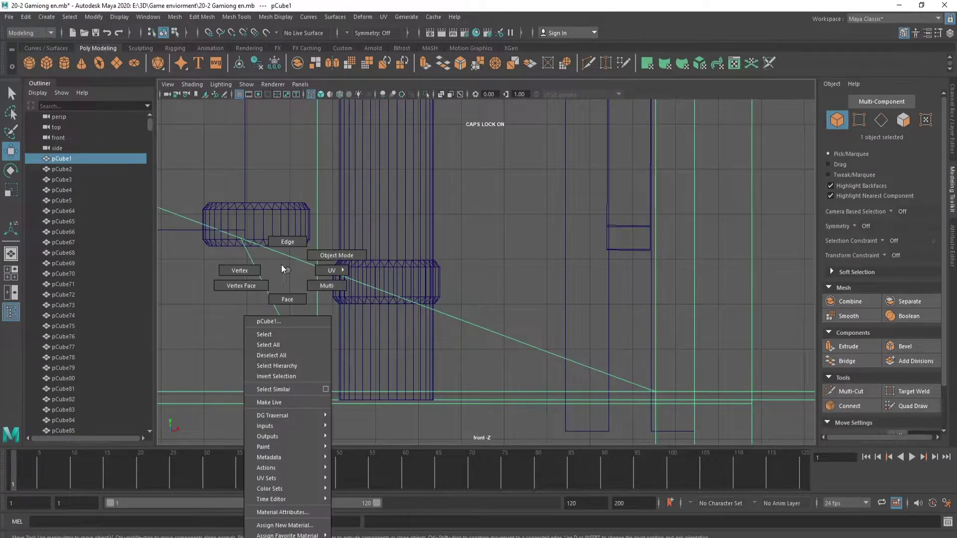
{"action": "left_click", "coordinate": [233, 231]}
{"action": "left_click_drag", "start_coordinate": [266, 241], "coordinate": [347, 280]}
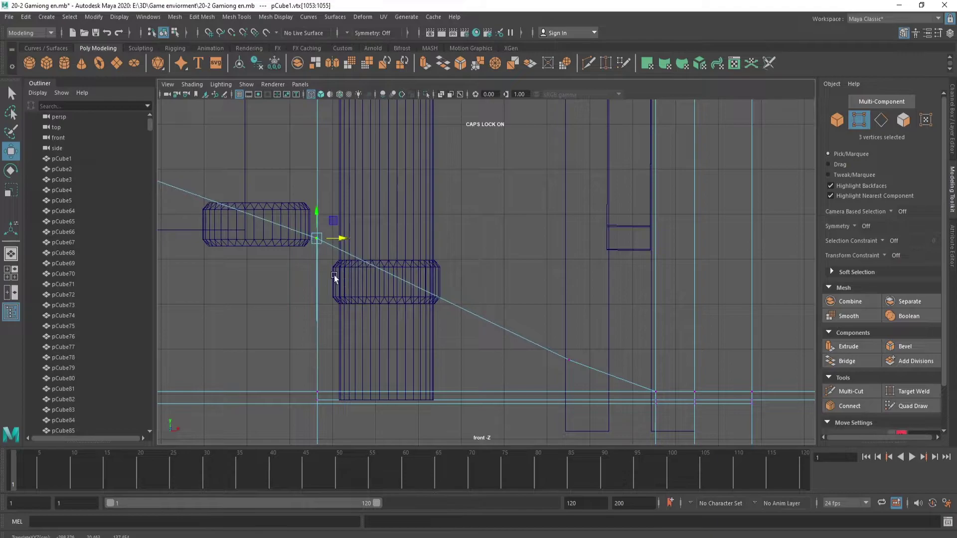
{"action": "left_click_drag", "start_coordinate": [316, 214], "coordinate": [317, 272]}
{"action": "mouse_move", "coordinate": [558, 337]}
{"action": "left_mouse_down"}
{"action": "mouse_move", "coordinate": [584, 373]}
{"action": "mouse_move", "coordinate": [568, 278]}
{"action": "left_mouse_up"}
{"action": "left_click", "coordinate": [316, 296]}
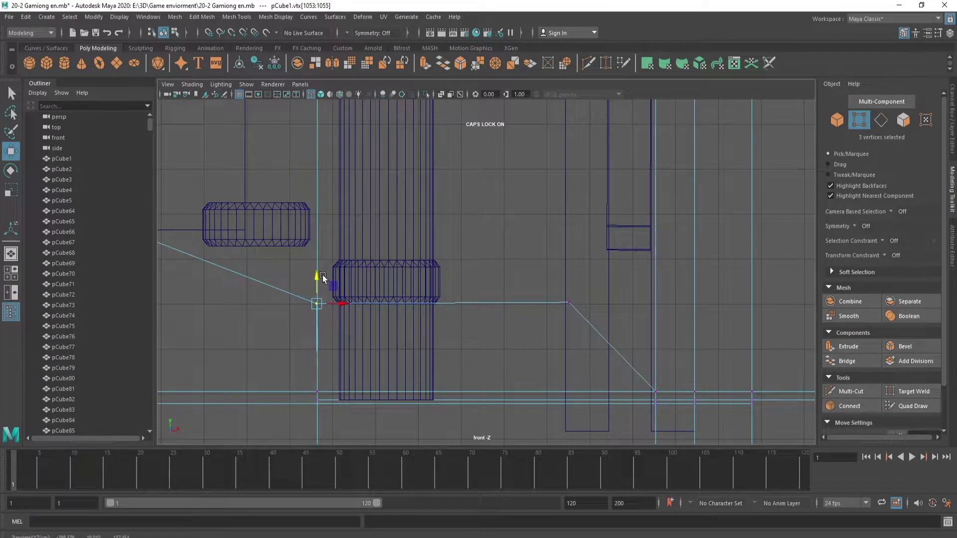
- Return to object mode and scale the lower collar slightly
{"action": "right_click_drag", "start_coordinate": [428, 271], "coordinate": [464, 252]}
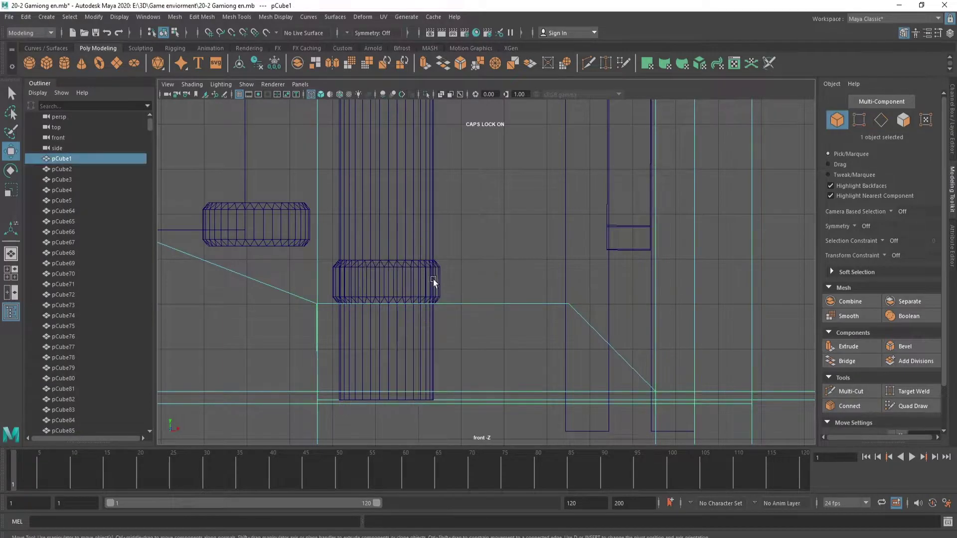
{"action": "left_click", "coordinate": [433, 282]}
{"action": "left_click_drag", "start_coordinate": [386, 260], "coordinate": [375, 279]}
- Select the collar on the other post and lower it slightly
{"action": "key", "text": "r"}
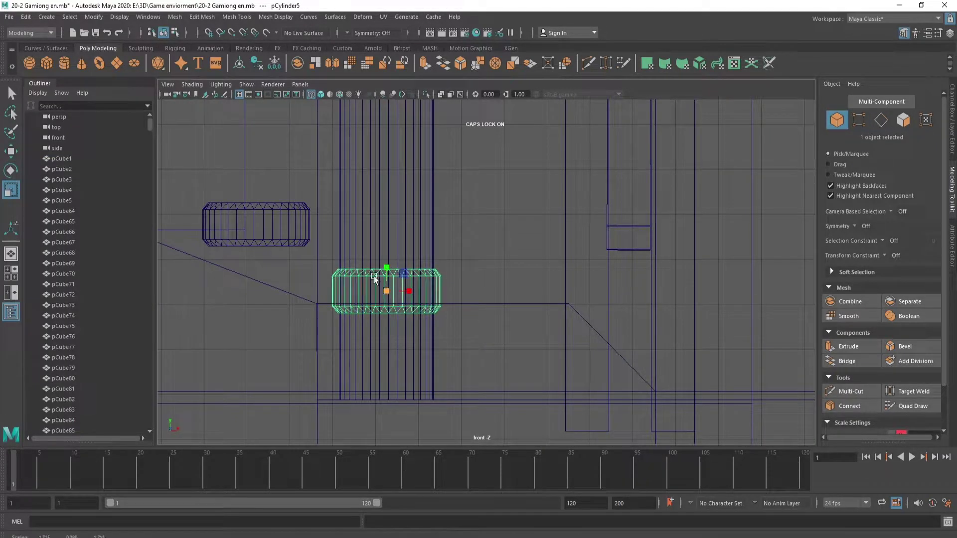
{"action": "key", "text": "w"}
{"action": "scroll", "coordinate": [326, 280], "scroll_direction": "up", "scroll_amount": 2}
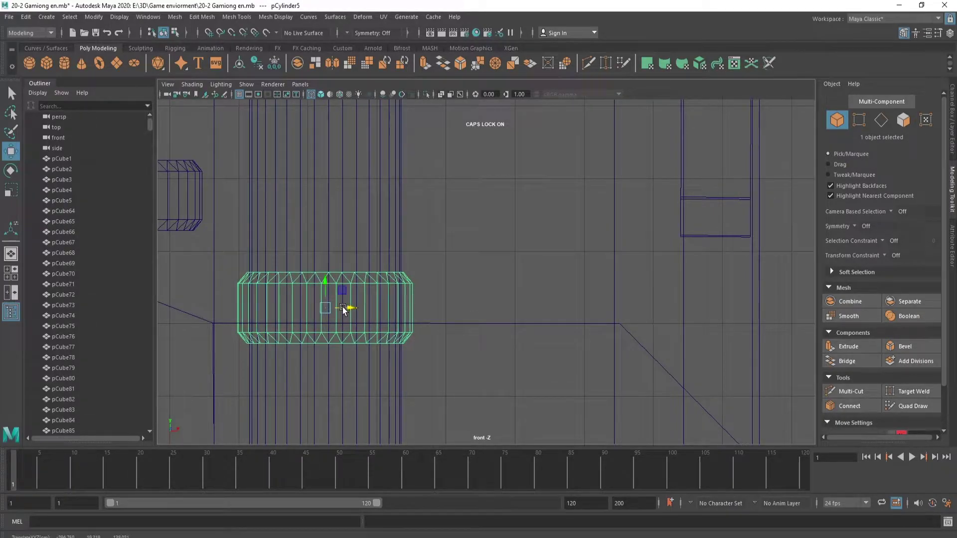
{"action": "left_click", "coordinate": [494, 274]}
{"action": "scroll", "coordinate": [494, 274], "scroll_direction": "down", "scroll_amount": 3}
{"action": "scroll", "coordinate": [521, 291], "scroll_direction": "down", "scroll_amount": 1}
{"action": "scroll", "coordinate": [521, 292], "scroll_direction": "down", "scroll_amount": 2}
{"action": "left_click", "coordinate": [417, 258]}
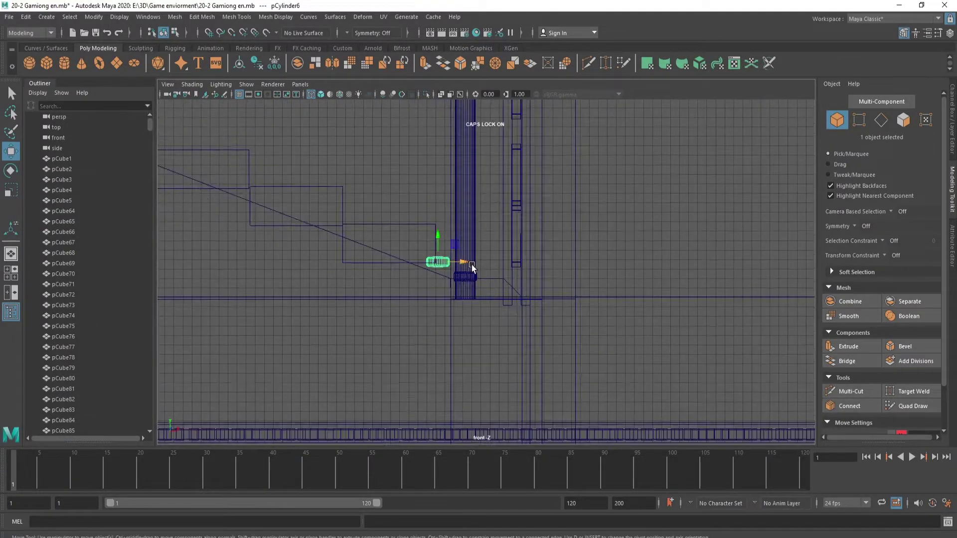
{"action": "key", "text": "f"}
{"action": "scroll", "coordinate": [512, 276], "scroll_direction": "down", "scroll_amount": 3}
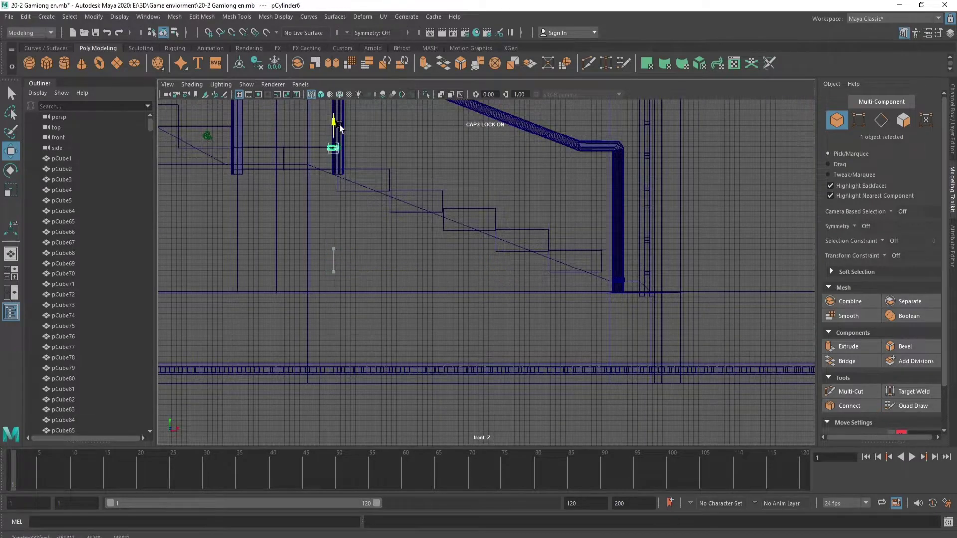
{"action": "key", "text": "f"}
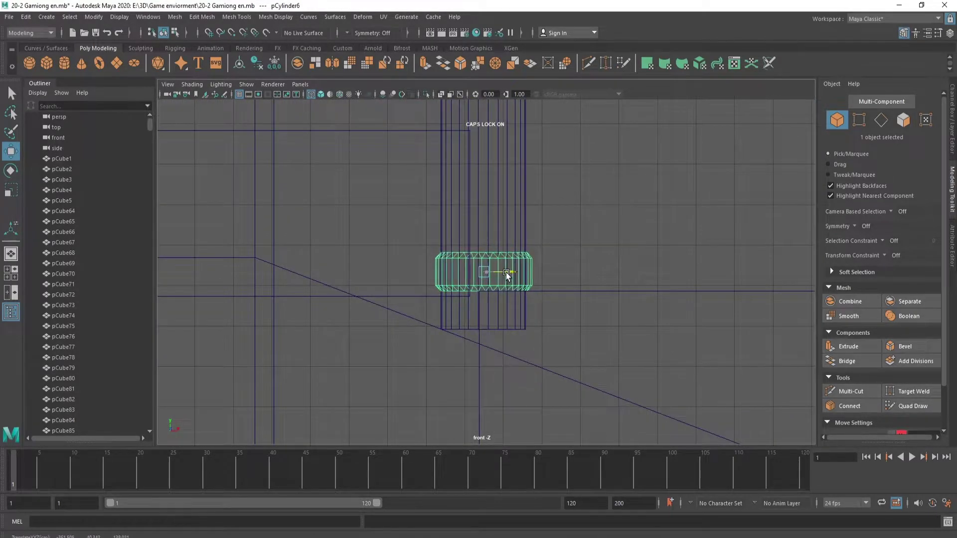
{"action": "left_click_drag", "start_coordinate": [483, 254], "coordinate": [505, 281]}
- Clone the collar to the left and enlarge the copy slightly
{"action": "scroll", "coordinate": [519, 308], "scroll_direction": "up", "scroll_amount": 3}
{"action": "scroll", "coordinate": [514, 294], "scroll_direction": "up", "scroll_amount": 1}
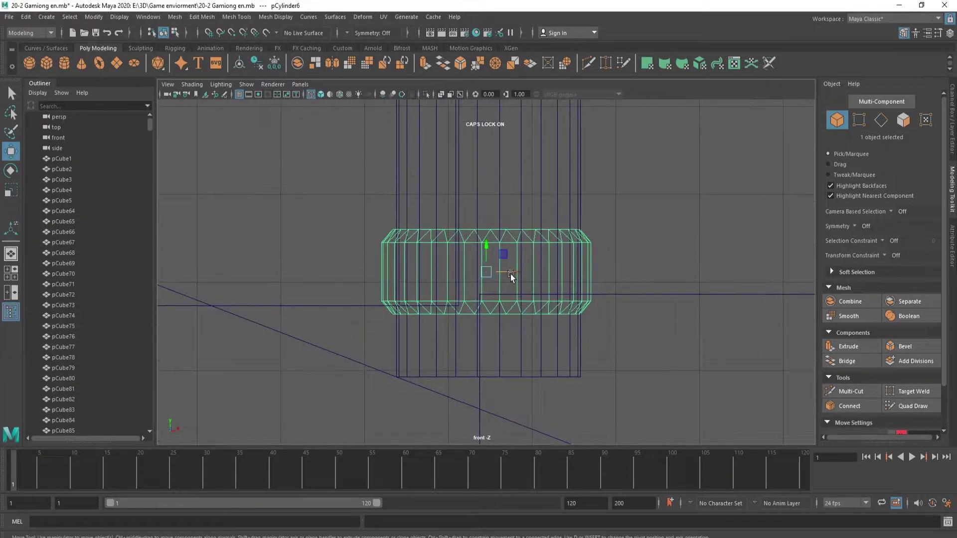
{"action": "scroll", "coordinate": [521, 299], "scroll_direction": "down", "scroll_amount": 8}
{"action": "left_click_drag", "start_coordinate": [511, 272], "coordinate": [277, 266], "text": "shift"}
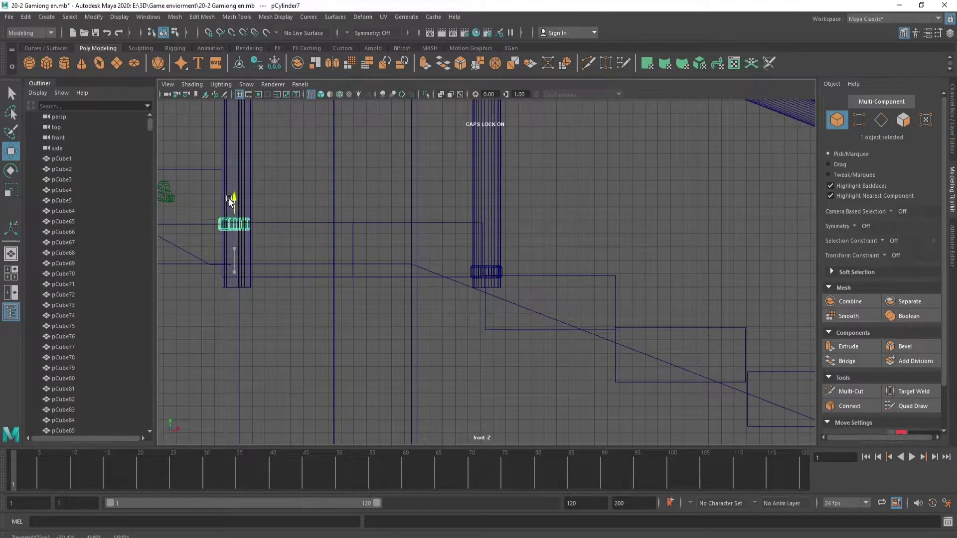
{"action": "key", "text": "f"}
{"action": "scroll", "coordinate": [488, 269], "scroll_direction": "down", "scroll_amount": 5}
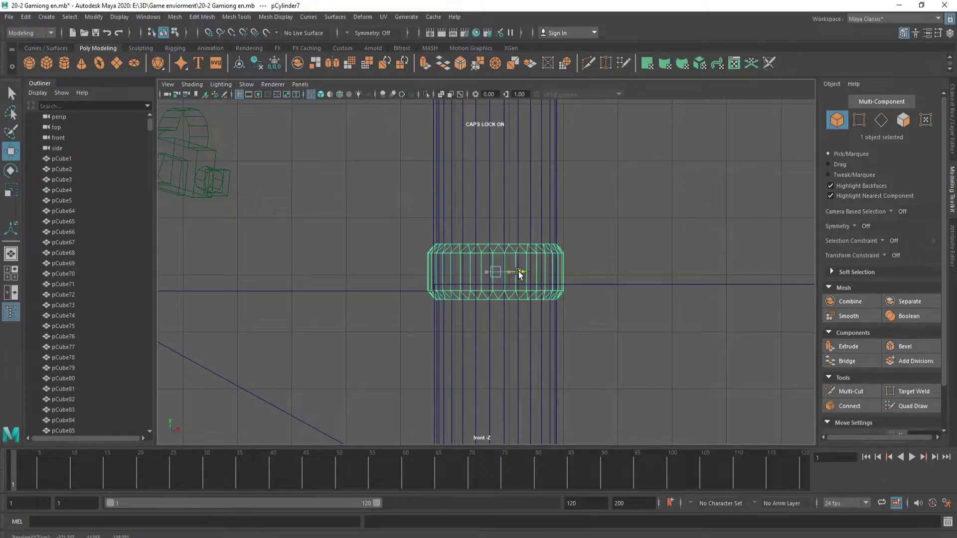
{"action": "key", "text": "r"}
{"action": "left_click_drag", "start_coordinate": [497, 273], "coordinate": [493, 274]}
{"action": "key", "text": "w"}
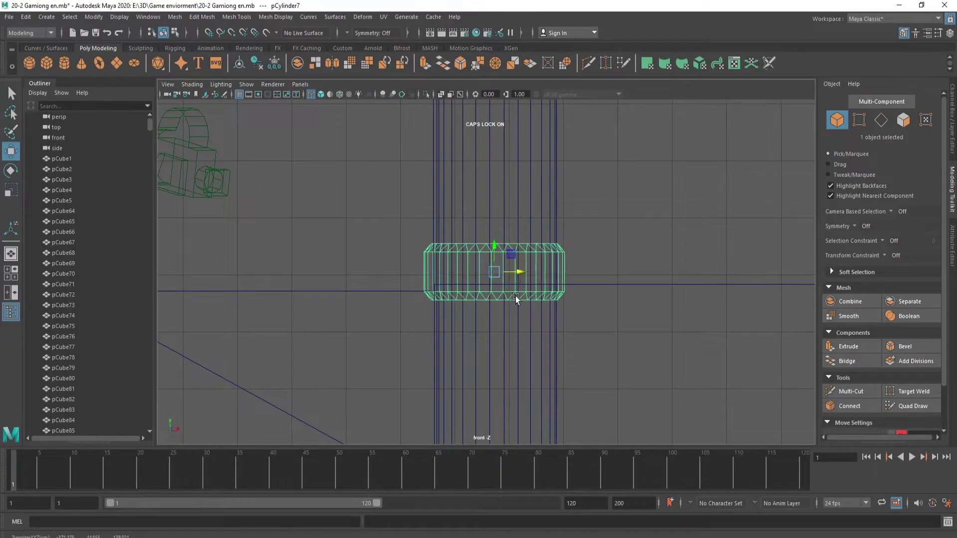
- Position the cloned collar onto its post
{"action": "scroll", "coordinate": [507, 307], "scroll_direction": "down", "scroll_amount": 5}
{"action": "scroll", "coordinate": [516, 327], "scroll_direction": "down", "scroll_amount": 5}
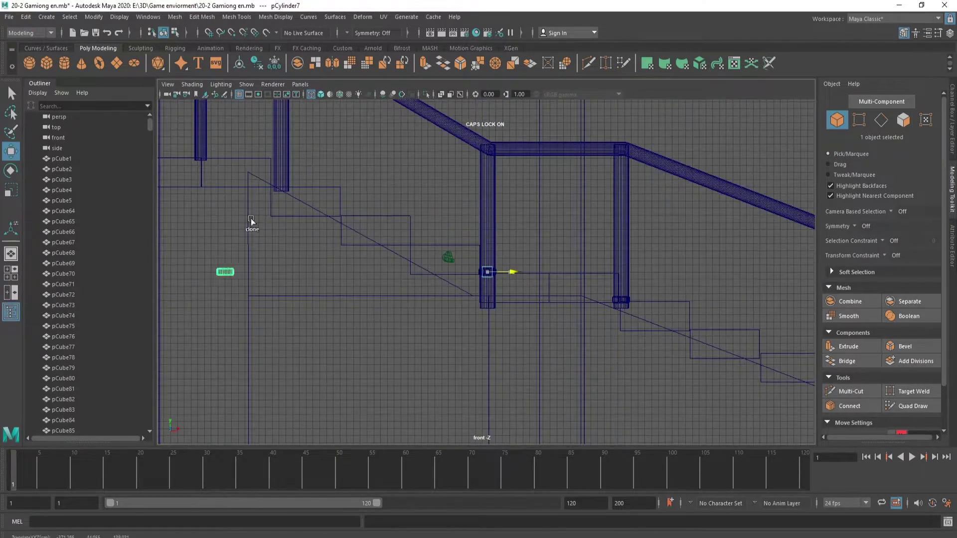
{"action": "key", "text": "f"}
{"action": "scroll", "coordinate": [501, 273], "scroll_direction": "down", "scroll_amount": 5}
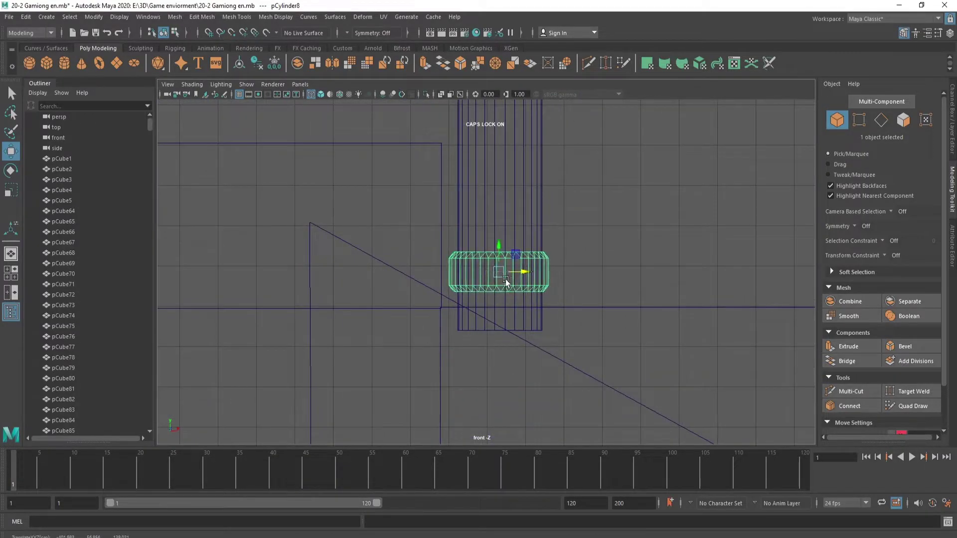
{"action": "key", "text": "r"}
{"action": "key", "text": "w"}
{"action": "mouse_move", "coordinate": [521, 273]}
{"action": "left_mouse_down"}
{"action": "mouse_move", "coordinate": [232, 286]}
{"action": "mouse_move", "coordinate": [209, 162]}
{"action": "left_mouse_up"}
{"action": "scroll", "coordinate": [499, 276], "scroll_direction": "down", "scroll_amount": 2}
- Duplicate another collar and narrow it to fit its post
{"action": "key", "text": "ctrl+d"}
{"action": "key", "text": "f"}
{"action": "scroll", "coordinate": [399, 229], "scroll_direction": "down", "scroll_amount": 5}
{"action": "key", "text": "r"}
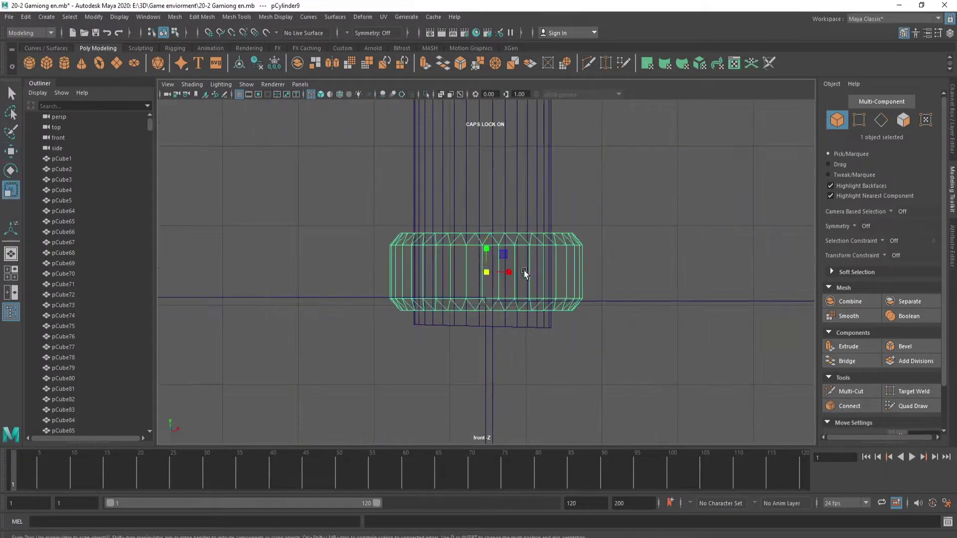
{"action": "left_click_drag", "start_coordinate": [523, 271], "coordinate": [502, 281]}
{"action": "key", "text": "w"}
{"action": "key", "text": "r"}
{"action": "key", "text": "w"}
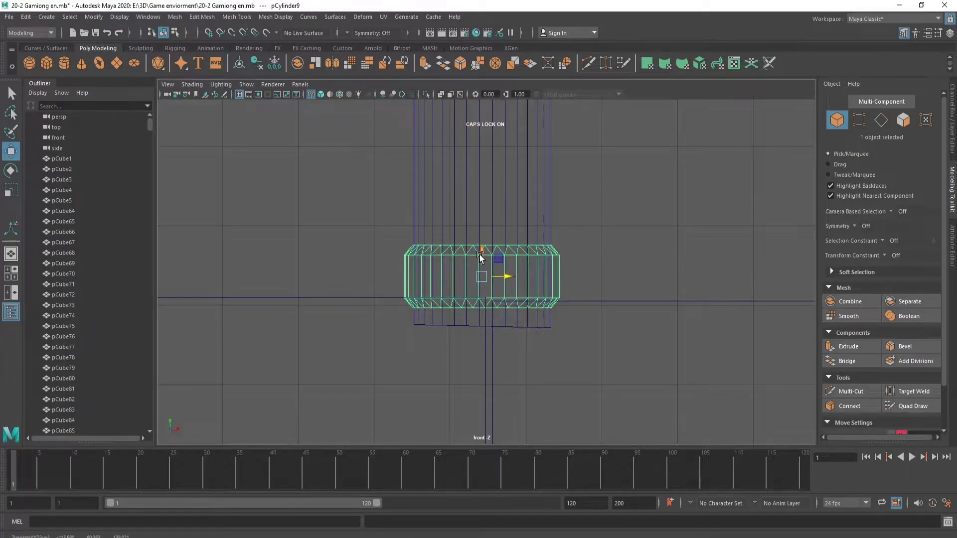
{"action": "left_click", "coordinate": [343, 278]}
{"action": "scroll", "coordinate": [224, 306], "scroll_direction": "down", "scroll_amount": 5}
{"action": "scroll", "coordinate": [570, 290], "scroll_direction": "down", "scroll_amount": 2}
- Select the railing and orbit the close-up stair camera down to a post
{"action": "left_click", "coordinate": [604, 311]}
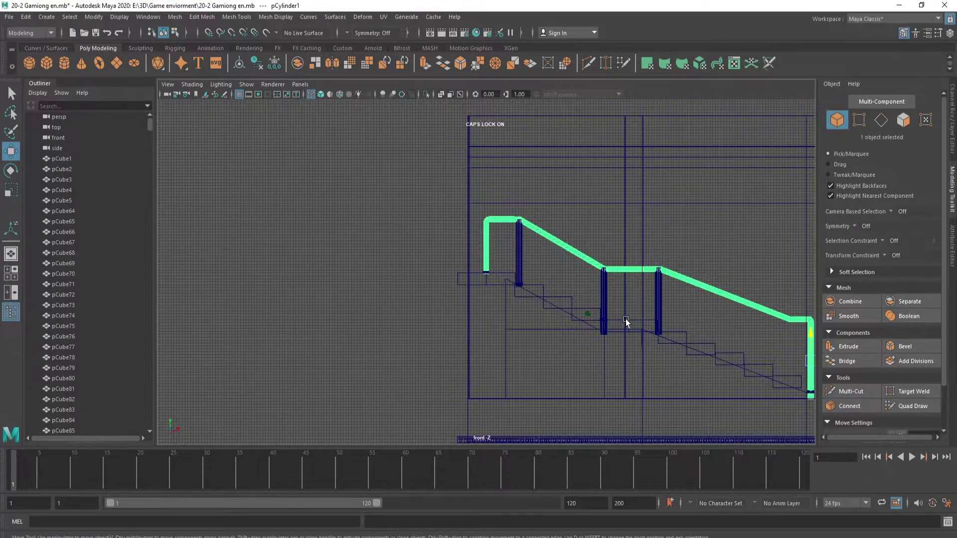
{"action": "key", "text": "space"}
{"action": "key", "text": "space"}
{"action": "key", "text": "f"}
{"action": "mouse_move", "coordinate": [477, 264]}
{"action": "left_mouse_down", "text": "alt"}
{"action": "mouse_move", "coordinate": [600, 258]}
{"action": "mouse_move", "coordinate": [668, 239]}
{"action": "mouse_move", "coordinate": [609, 313]}
{"action": "mouse_move", "coordinate": [538, 330]}
{"action": "mouse_move", "coordinate": [549, 301]}
{"action": "left_mouse_up", "text": "alt"}
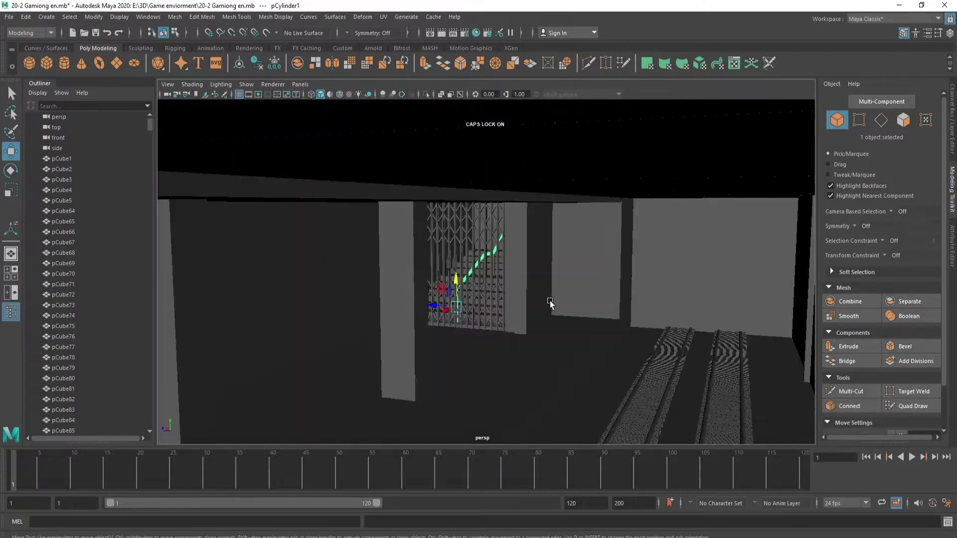
{"action": "left_click", "coordinate": [471, 320]}
{"action": "mouse_move", "coordinate": [448, 355]}
{"action": "left_mouse_down", "text": "alt"}
{"action": "mouse_move", "coordinate": [474, 348]}
{"action": "mouse_move", "coordinate": [436, 277]}
{"action": "mouse_move", "coordinate": [441, 266]}
{"action": "left_mouse_up", "text": "alt"}
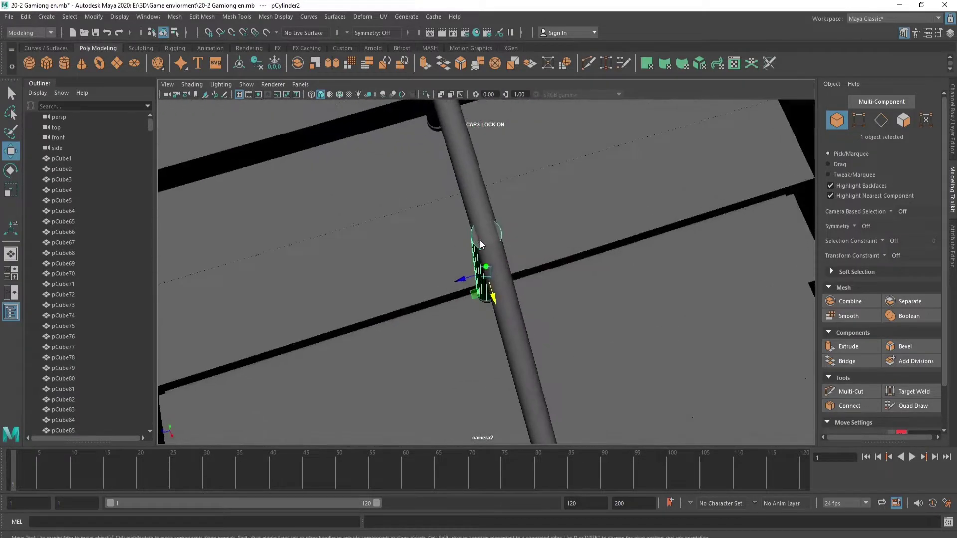
{"action": "right_click_drag", "start_coordinate": [481, 240], "coordinate": [480, 228]}
- Inspect the short post's top cap face in Face mode with the Scale tool
{"action": "right_click_drag", "start_coordinate": [471, 273], "coordinate": [472, 273]}
{"action": "left_click", "coordinate": [495, 238]}
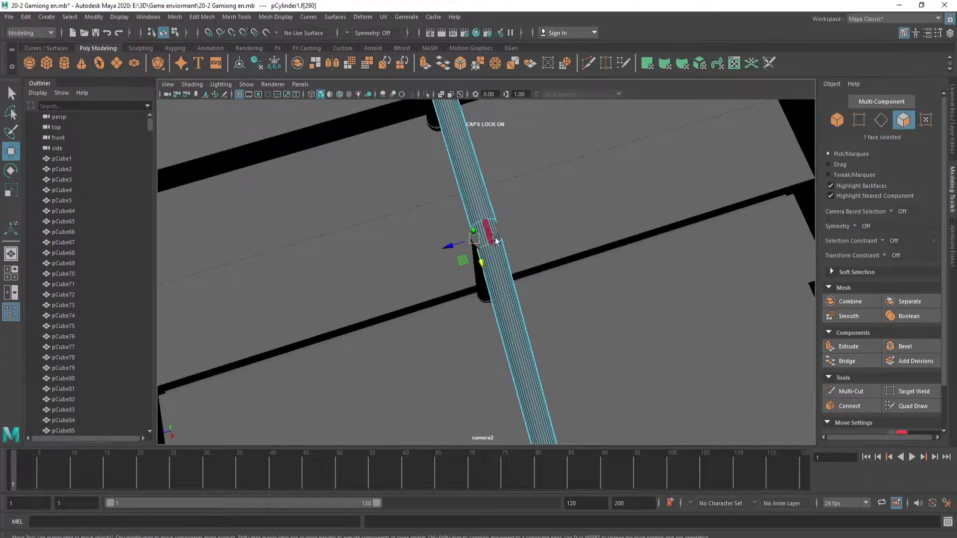
{"action": "right_click", "coordinate": [477, 267]}
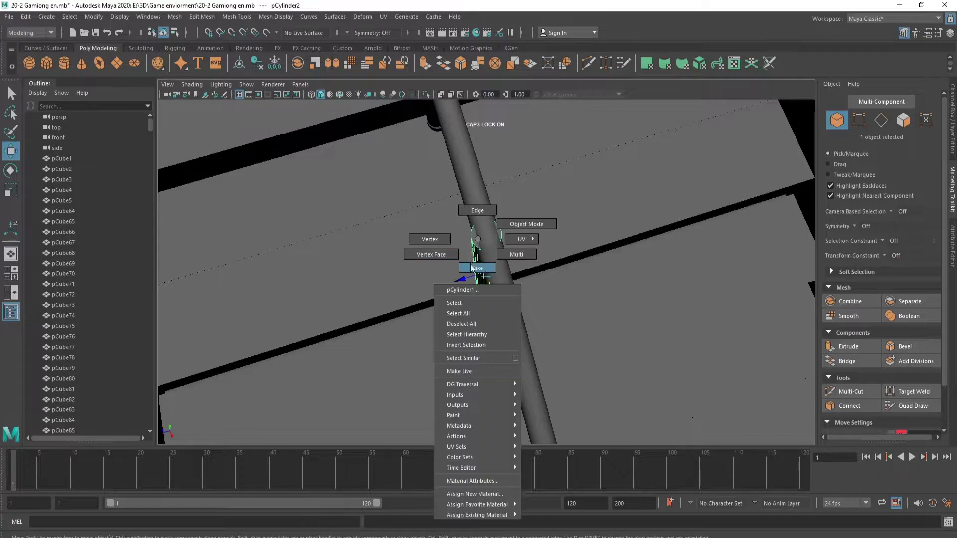
{"action": "left_click", "coordinate": [474, 244]}
{"action": "left_click", "coordinate": [477, 264]}
{"action": "mouse_move", "coordinate": [523, 252]}
{"action": "left_mouse_down", "text": "alt"}
{"action": "mouse_move", "coordinate": [592, 307]}
{"action": "mouse_move", "coordinate": [490, 266]}
{"action": "left_mouse_up", "text": "alt"}
{"action": "right_click_drag", "start_coordinate": [490, 266], "coordinate": [529, 250]}
{"action": "left_click", "coordinate": [480, 200]}
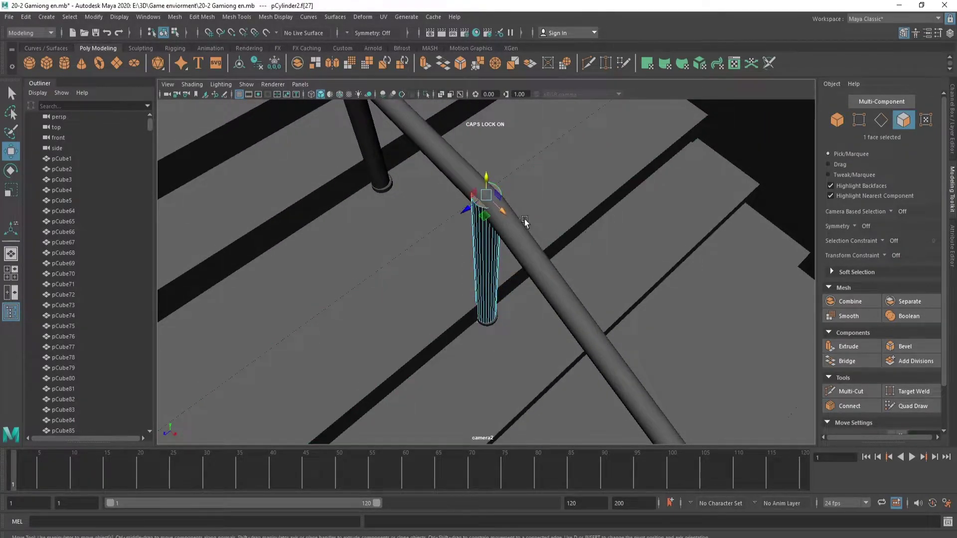
{"action": "left_click_drag", "start_coordinate": [480, 204], "coordinate": [502, 240], "text": "alt"}
{"action": "key", "text": "r"}
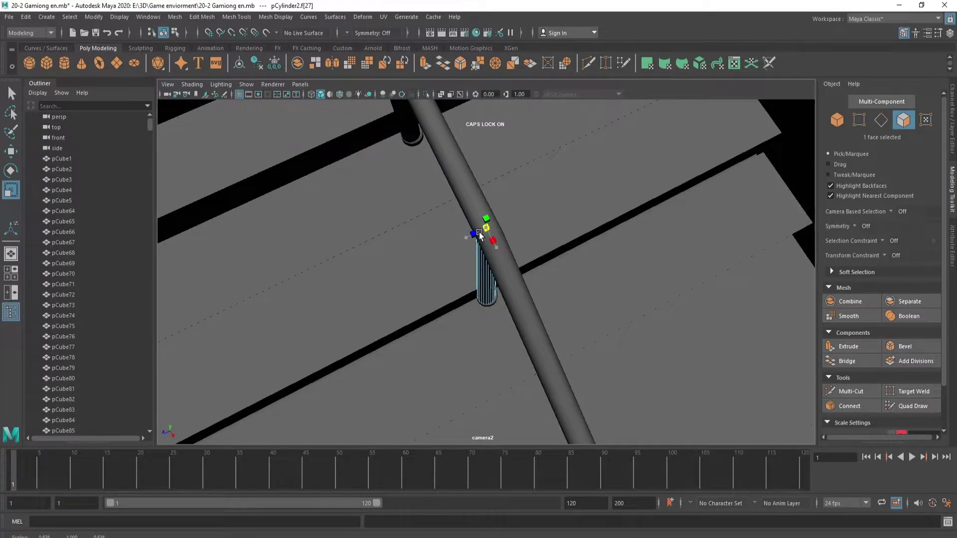
{"action": "mouse_move", "coordinate": [532, 311]}
{"action": "left_mouse_down", "text": "alt"}
{"action": "mouse_move", "coordinate": [606, 267]}
{"action": "mouse_move", "coordinate": [618, 272]}
{"action": "mouse_move", "coordinate": [592, 298]}
{"action": "left_mouse_up", "text": "alt"}
{"action": "right_click_drag", "start_coordinate": [492, 178], "coordinate": [521, 159]}
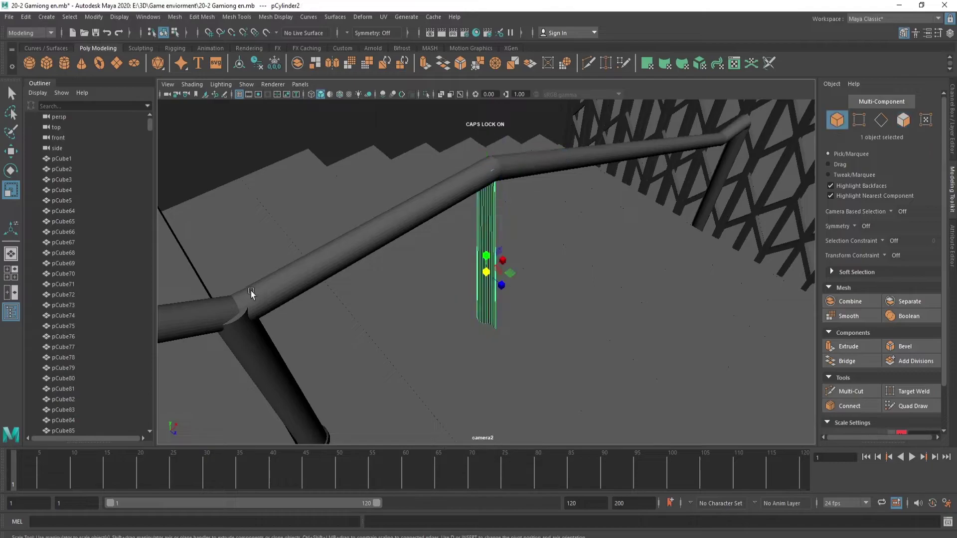
- Inspect the top cap faces of both diagonal end legs in Face mode
{"action": "left_click", "coordinate": [268, 359]}
{"action": "right_click_drag", "start_coordinate": [268, 289], "coordinate": [267, 320]}
{"action": "left_click", "coordinate": [230, 313]}
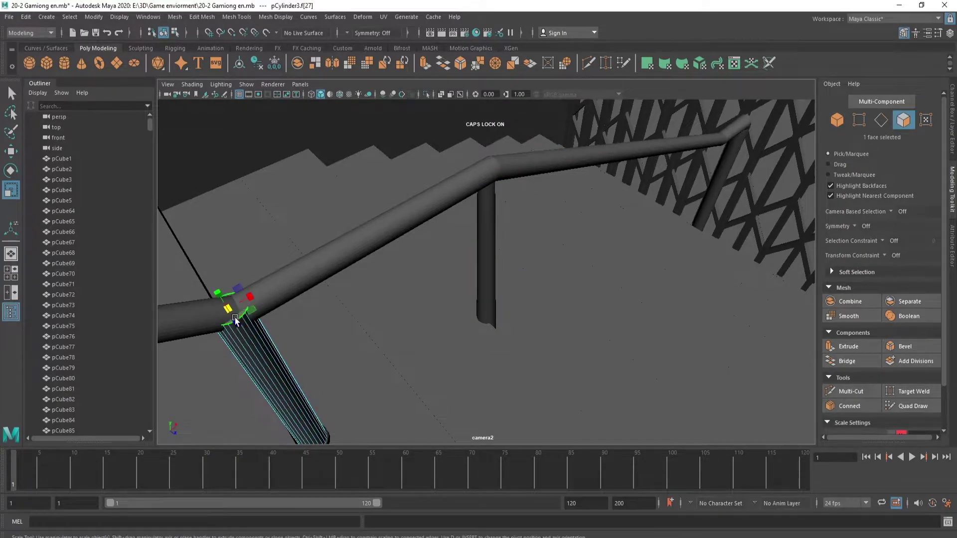
{"action": "left_click_drag", "start_coordinate": [299, 359], "coordinate": [420, 350], "text": "alt"}
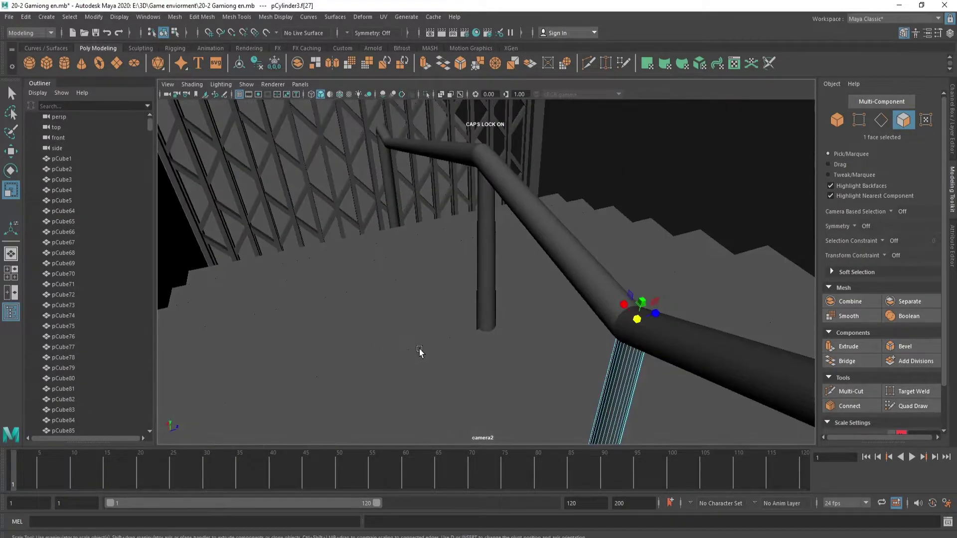
{"action": "right_click_drag", "start_coordinate": [540, 279], "coordinate": [588, 266]}
{"action": "mouse_move", "coordinate": [427, 278]}
{"action": "left_mouse_down", "text": "alt"}
{"action": "mouse_move", "coordinate": [519, 335]}
{"action": "mouse_move", "coordinate": [423, 280]}
{"action": "left_mouse_up", "text": "alt"}
{"action": "left_click", "coordinate": [394, 239]}
{"action": "right_click_drag", "start_coordinate": [393, 234], "coordinate": [392, 275]}
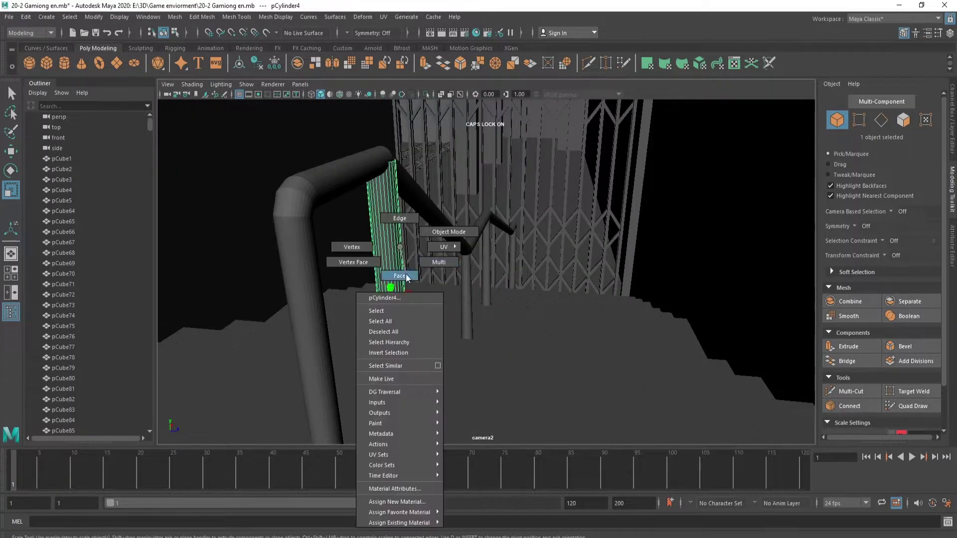
{"action": "left_click", "coordinate": [395, 165]}
{"action": "mouse_move", "coordinate": [420, 221]}
{"action": "left_mouse_down", "text": "alt"}
{"action": "mouse_move", "coordinate": [455, 309]}
{"action": "mouse_move", "coordinate": [448, 303]}
{"action": "mouse_move", "coordinate": [478, 272]}
{"action": "mouse_move", "coordinate": [449, 278]}
{"action": "mouse_move", "coordinate": [453, 290]}
{"action": "mouse_move", "coordinate": [548, 280]}
{"action": "left_mouse_up", "text": "alt"}
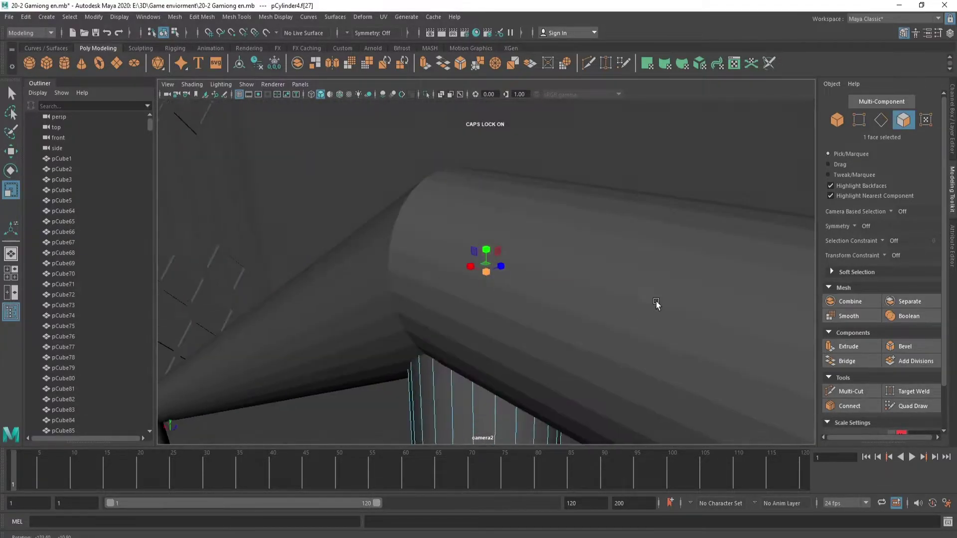
{"action": "right_click_drag", "start_coordinate": [549, 280], "coordinate": [606, 269]}
- Shift-drag clone the whole railing pCylinder1 sideways across the stairs
{"action": "scroll", "coordinate": [537, 307], "scroll_direction": "down", "scroll_amount": 5}
{"action": "left_click", "coordinate": [531, 319]}
{"action": "left_click_drag", "start_coordinate": [530, 319], "coordinate": [449, 325], "text": "alt"}
{"action": "key", "text": "w"}
{"action": "mouse_move", "coordinate": [507, 296]}
{"action": "left_mouse_down", "text": "shift"}
{"action": "mouse_move", "coordinate": [356, 300]}
{"action": "mouse_move", "coordinate": [411, 299]}
{"action": "left_mouse_up", "text": "shift"}
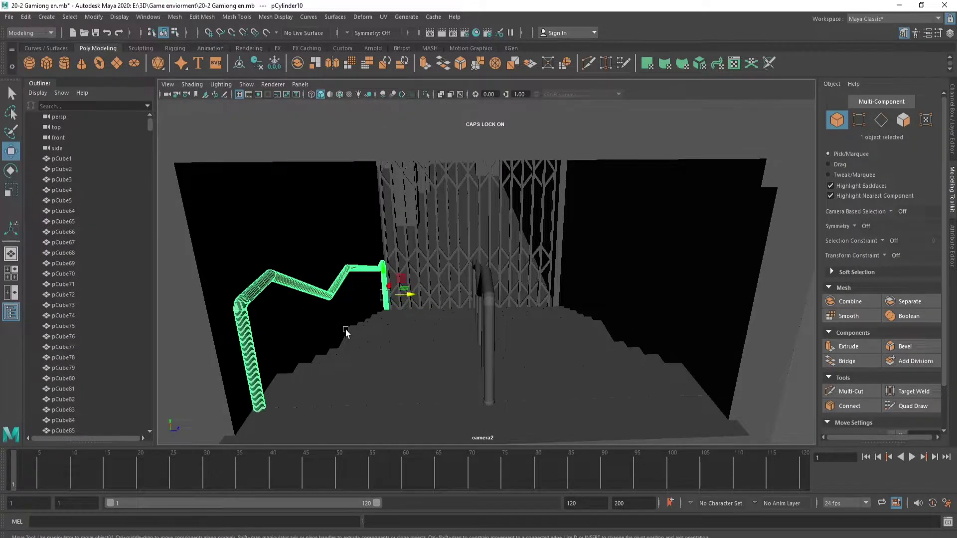
{"action": "left_click_drag", "start_coordinate": [349, 294], "coordinate": [481, 312], "text": "alt"}
- In the four-pane layout, reposition the copied railing in the top view
{"action": "key", "text": "space"}
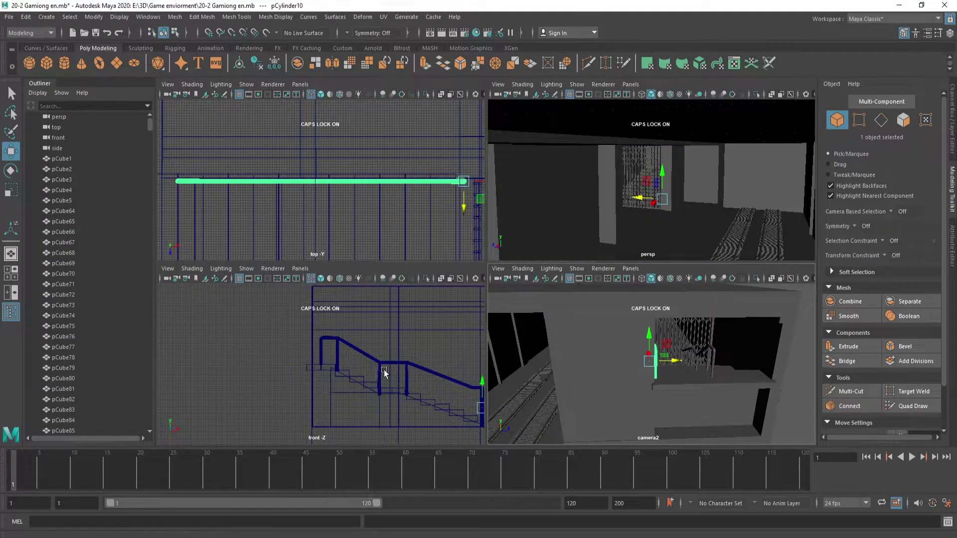
{"action": "scroll", "coordinate": [384, 370], "scroll_direction": "up", "scroll_amount": 3}
{"action": "scroll", "coordinate": [375, 191], "scroll_direction": "up", "scroll_amount": 3}
{"action": "scroll", "coordinate": [349, 187], "scroll_direction": "up", "scroll_amount": 2}
{"action": "scroll", "coordinate": [374, 191], "scroll_direction": "down", "scroll_amount": 2}
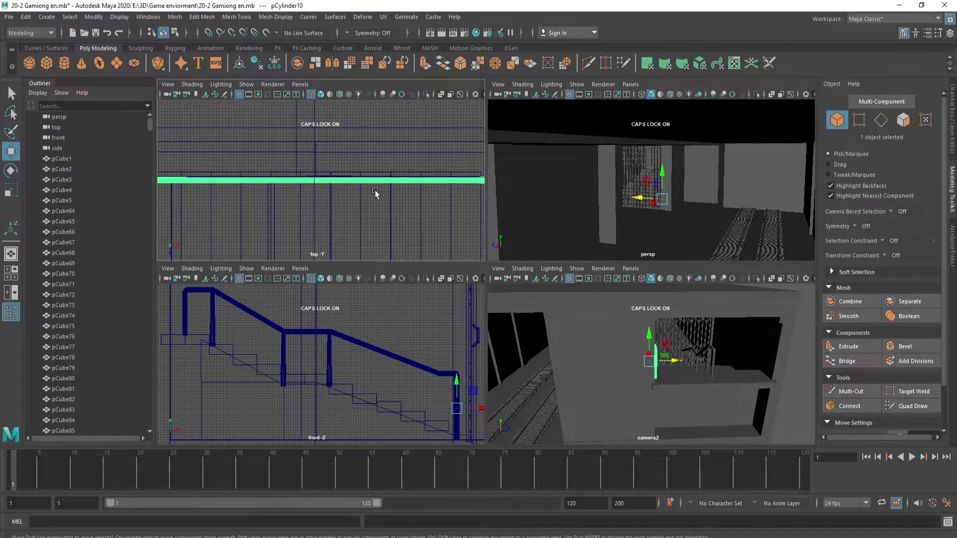
{"action": "scroll", "coordinate": [436, 194], "scroll_direction": "up", "scroll_amount": 4}
{"action": "middle_click_drag", "start_coordinate": [436, 194], "coordinate": [181, 177], "text": "alt"}
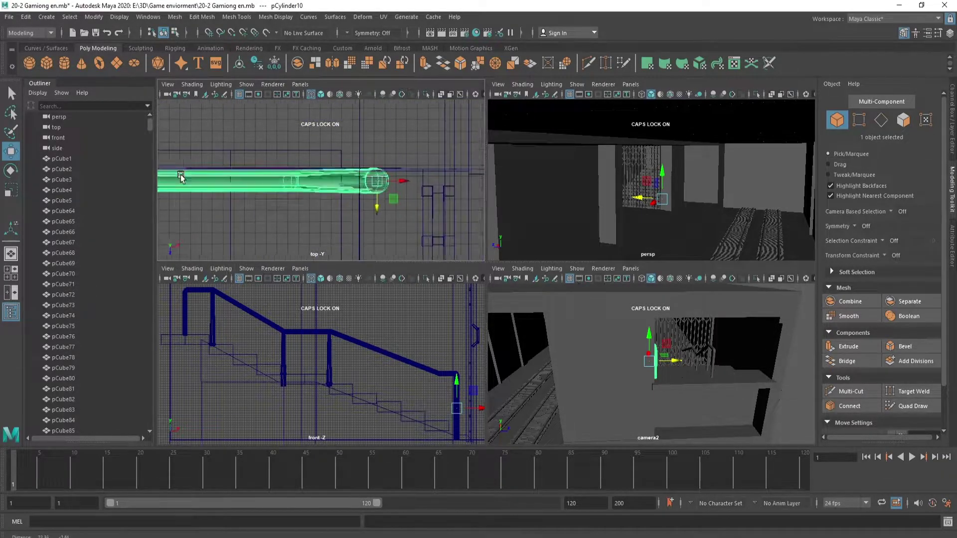
{"action": "right_click_drag", "start_coordinate": [181, 177], "coordinate": [433, 215], "text": "alt"}
{"action": "left_click_drag", "start_coordinate": [430, 212], "coordinate": [433, 214]}
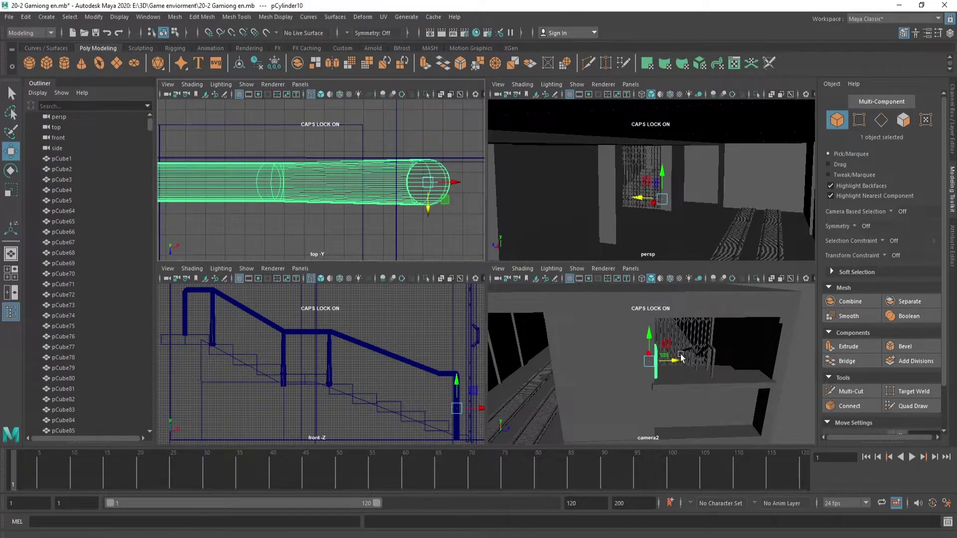
- Select the bottom vertex ring at the copied rail's bent end
{"action": "key", "text": "F11"}
{"action": "left_click_drag", "start_coordinate": [454, 155], "coordinate": [282, 217]}
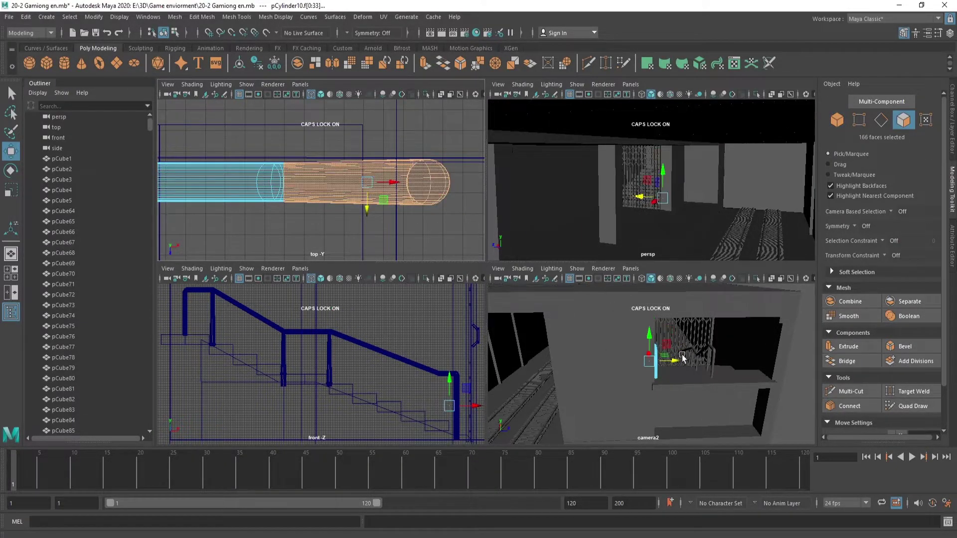
{"action": "key", "text": "f"}
{"action": "mouse_move", "coordinate": [711, 380]}
{"action": "left_mouse_down", "text": "alt"}
{"action": "mouse_move", "coordinate": [585, 370]}
{"action": "mouse_move", "coordinate": [600, 371]}
{"action": "left_mouse_up", "text": "alt"}
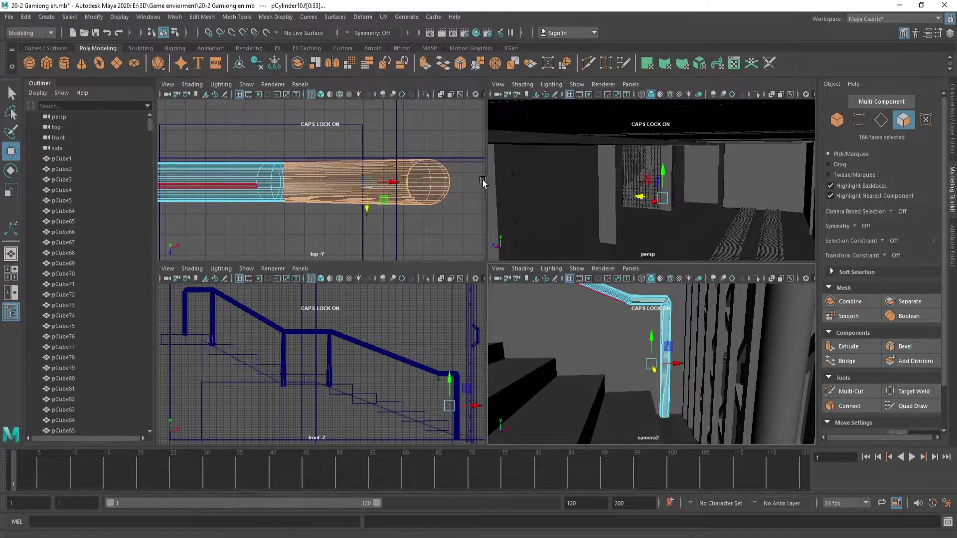
{"action": "left_click", "coordinate": [447, 229]}
{"action": "right_click_drag", "start_coordinate": [444, 201], "coordinate": [404, 202]}
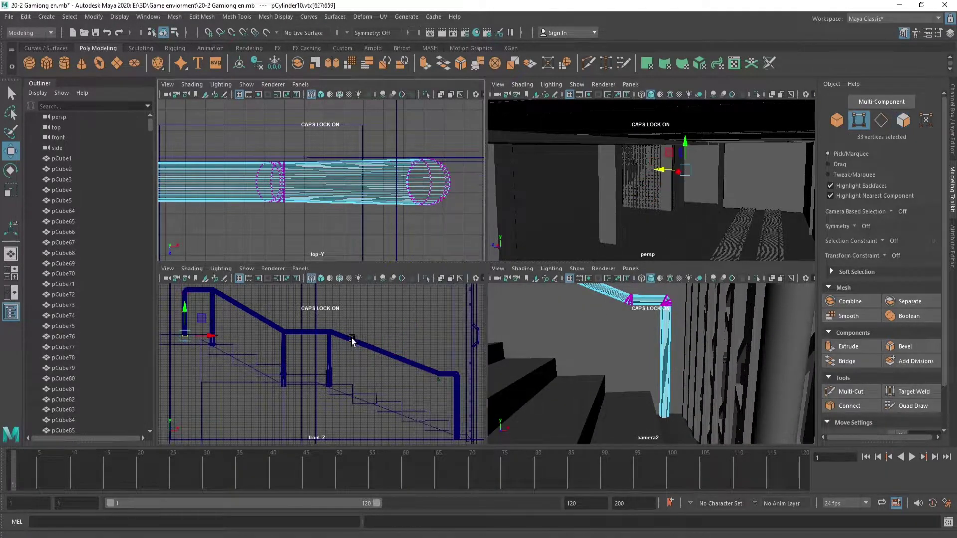
{"action": "scroll", "coordinate": [351, 338], "scroll_direction": "down", "scroll_amount": 2}
{"action": "left_click_drag", "start_coordinate": [405, 406], "coordinate": [433, 430]}
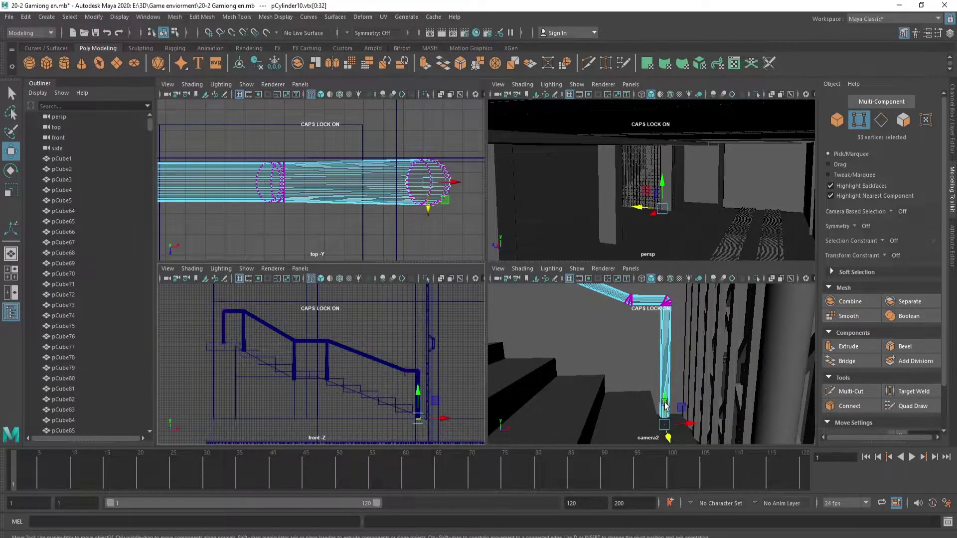
- Raise the bottom vertex ring along Y to shorten the end drop
{"action": "middle_click_drag", "start_coordinate": [705, 384], "coordinate": [705, 292]}
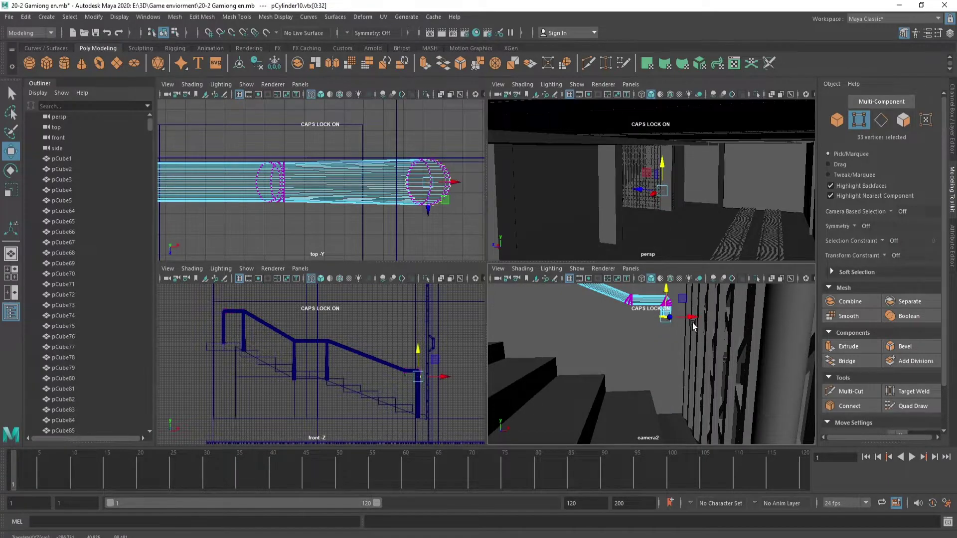
{"action": "mouse_move", "coordinate": [693, 325]}
{"action": "left_mouse_down", "text": "alt"}
{"action": "mouse_move", "coordinate": [658, 377]}
{"action": "mouse_move", "coordinate": [636, 353]}
{"action": "left_mouse_up", "text": "alt"}
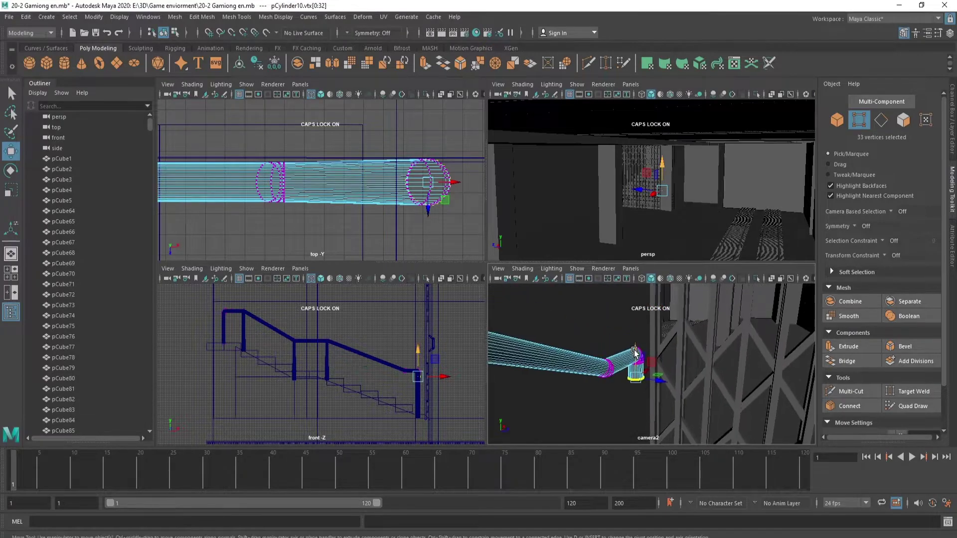
{"action": "middle_click_drag", "start_coordinate": [635, 353], "coordinate": [636, 345]}
{"action": "left_click_drag", "start_coordinate": [636, 342], "coordinate": [621, 368], "text": "alt"}
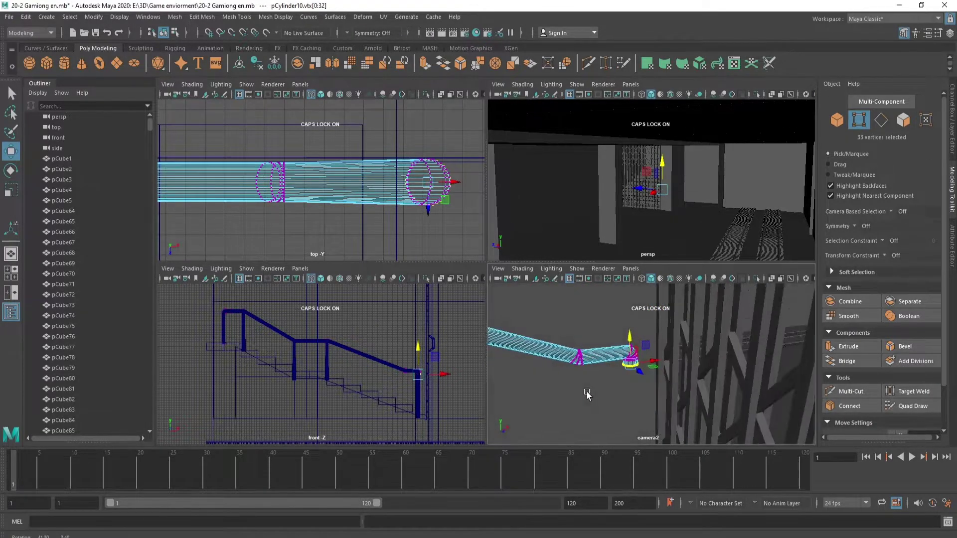
- Return the pipe to object mode and clear its stray vertex selection
{"action": "key", "text": "F8"}
{"action": "left_click", "coordinate": [645, 390]}
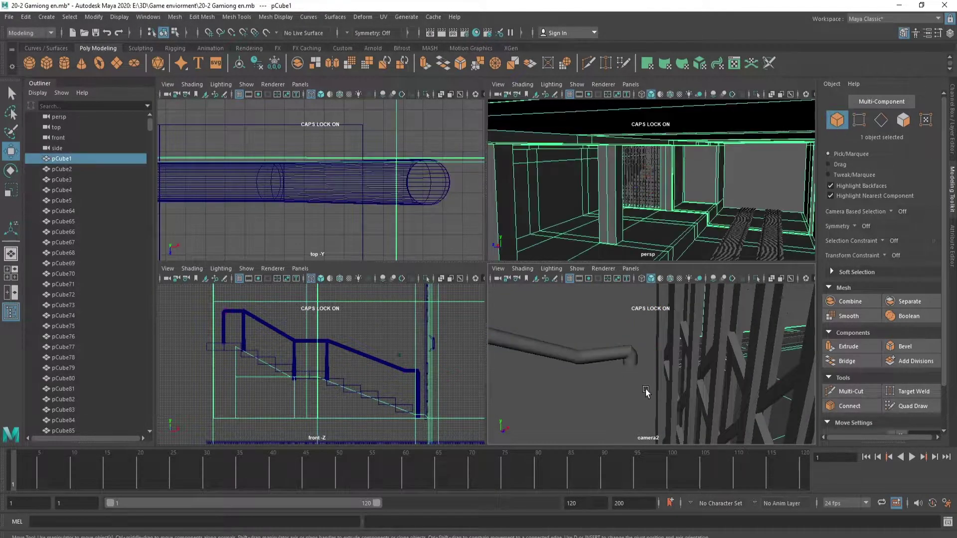
{"action": "left_click_drag", "start_coordinate": [643, 383], "coordinate": [643, 383]}
{"action": "right_click", "coordinate": [627, 280]}
{"action": "left_click", "coordinate": [591, 281]}
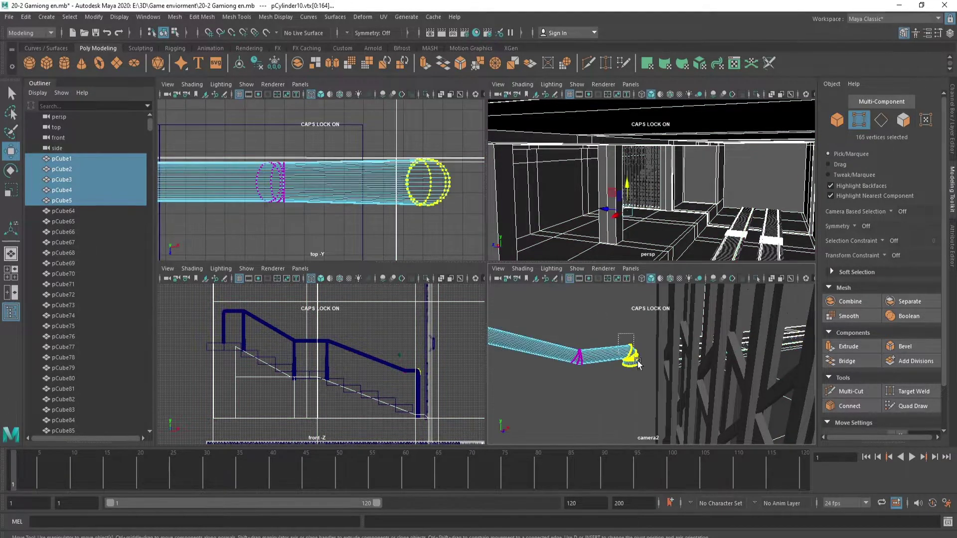
{"action": "left_click", "coordinate": [660, 392]}
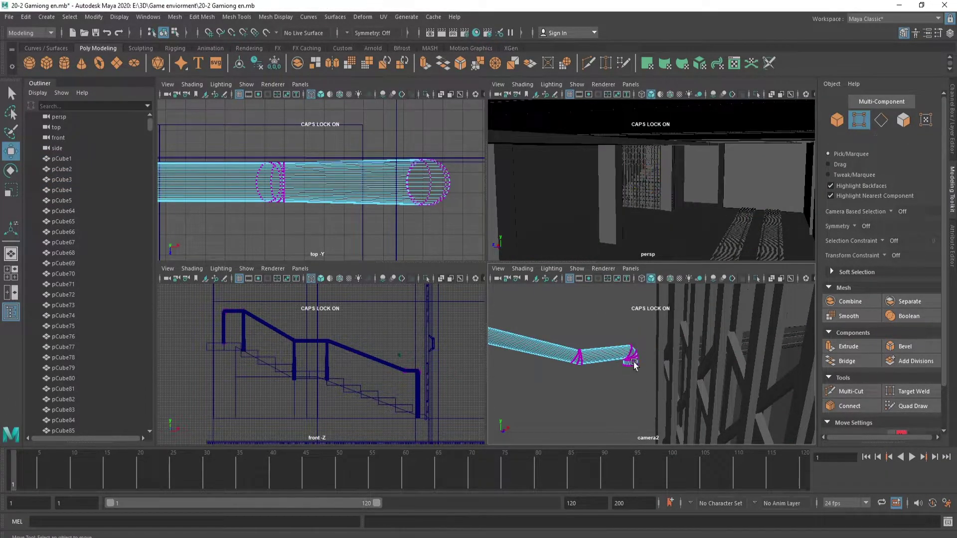
{"action": "left_click", "coordinate": [631, 355]}
{"action": "key", "text": "ctrl+z"}
- Switch the pipe to face mode and select its far end face
{"action": "right_click", "coordinate": [670, 268]}
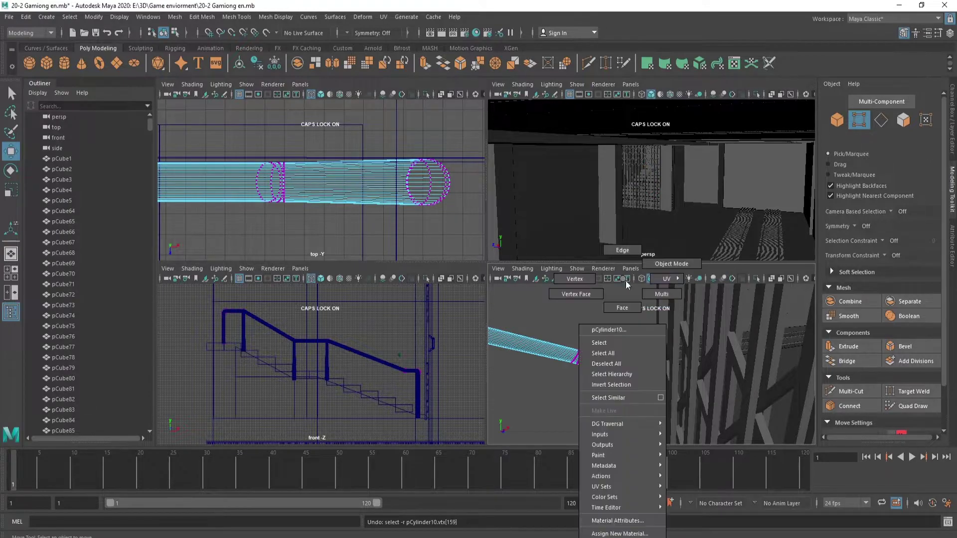
{"action": "left_click", "coordinate": [574, 280]}
{"action": "scroll", "coordinate": [597, 354], "scroll_direction": "up", "scroll_amount": 5}
{"action": "right_click_drag", "start_coordinate": [597, 354], "coordinate": [619, 294]}
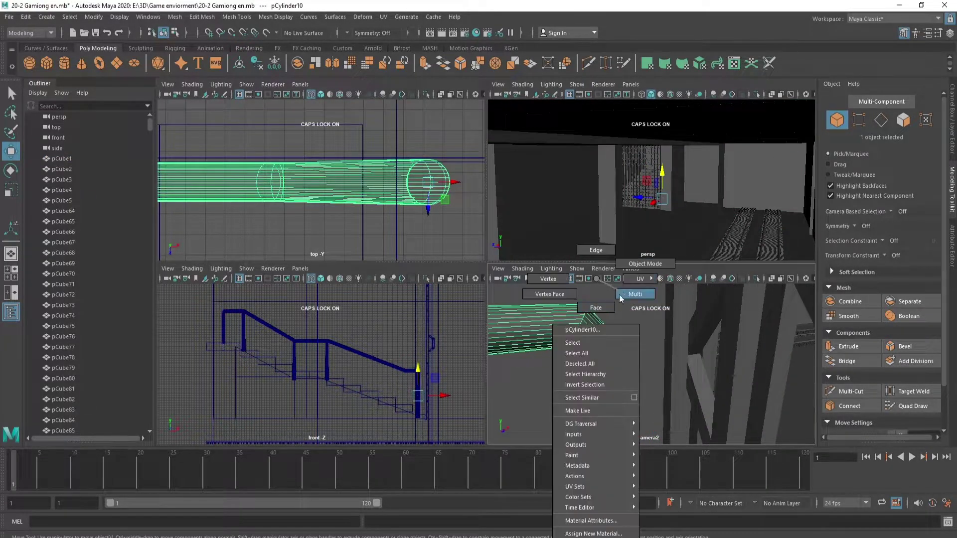
{"action": "right_click_drag", "start_coordinate": [630, 390], "coordinate": [599, 414]}
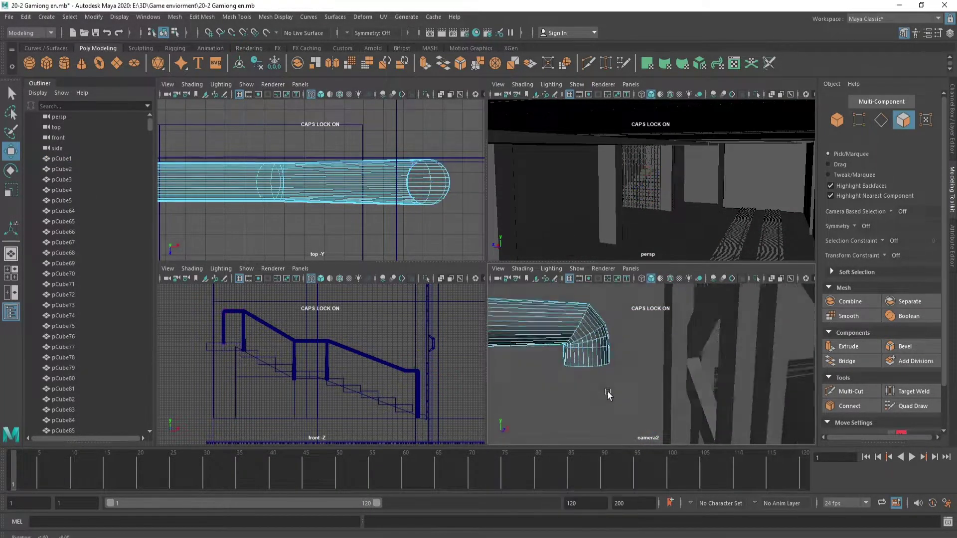
{"action": "left_click", "coordinate": [596, 349]}
{"action": "mouse_move", "coordinate": [614, 394]}
{"action": "left_mouse_down", "text": "alt"}
{"action": "mouse_move", "coordinate": [635, 408]}
{"action": "mouse_move", "coordinate": [642, 396]}
{"action": "left_mouse_up", "text": "alt"}
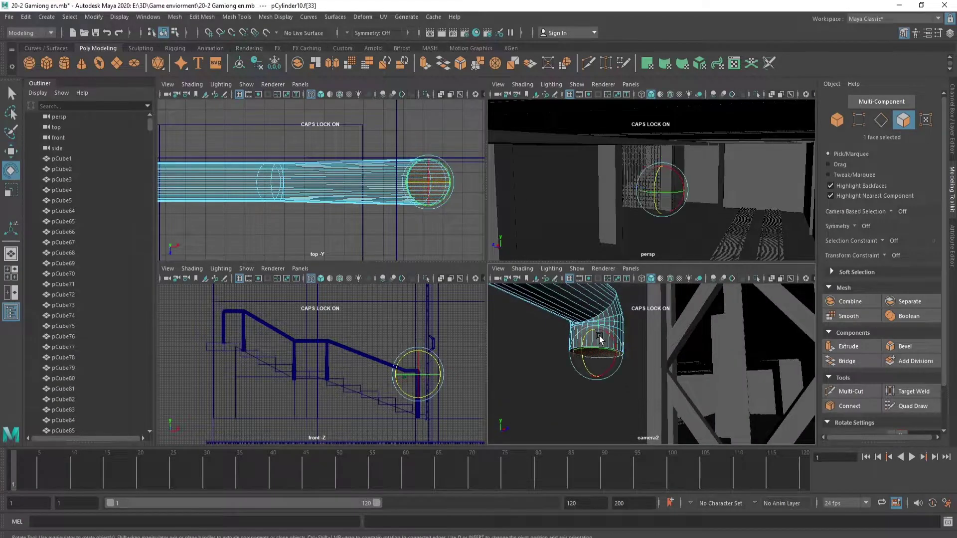
- Extrude the pipe's end face and tilt it downward
{"action": "key", "text": "ctrl+e"}
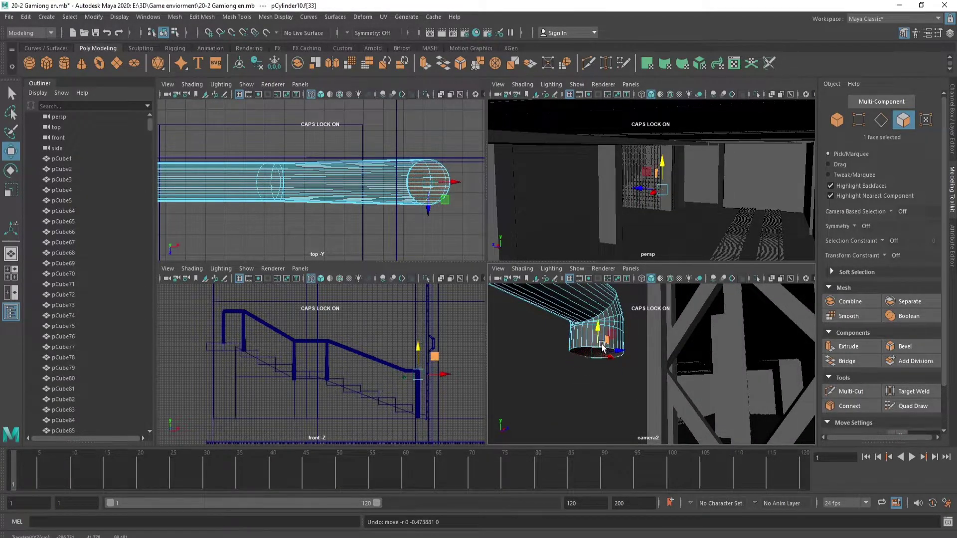
{"action": "key", "text": "e"}
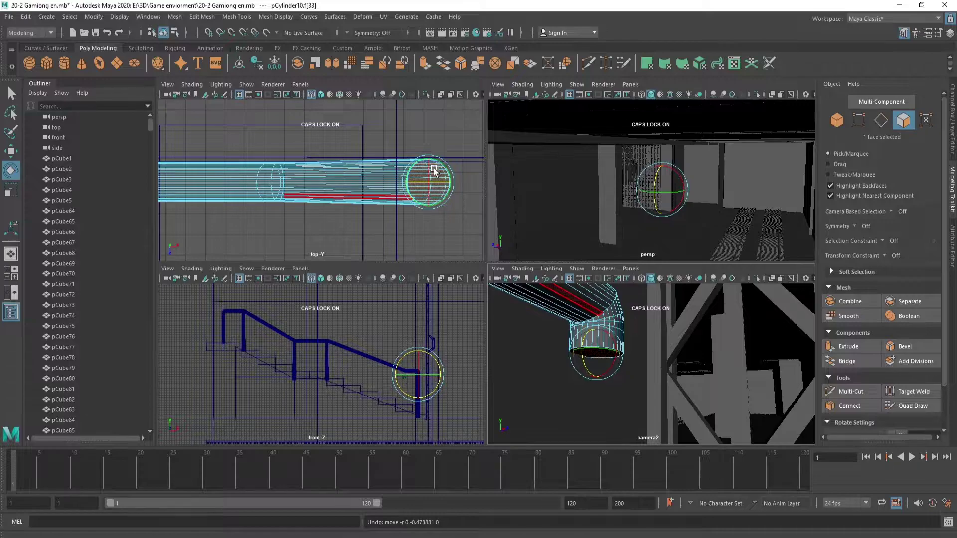
{"action": "left_click_drag", "start_coordinate": [428, 178], "coordinate": [445, 205]}
{"action": "key", "text": "w"}
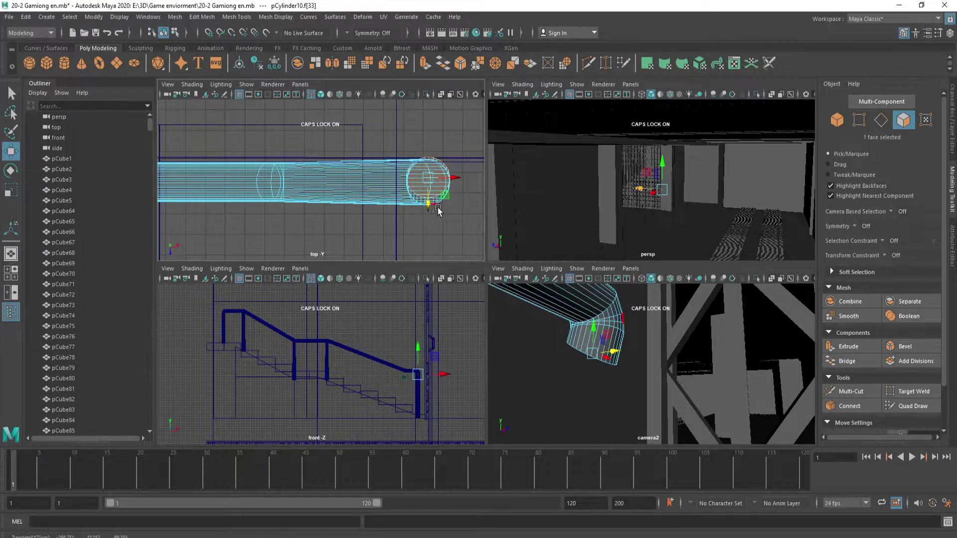
{"action": "left_click_drag", "start_coordinate": [418, 354], "coordinate": [421, 354]}
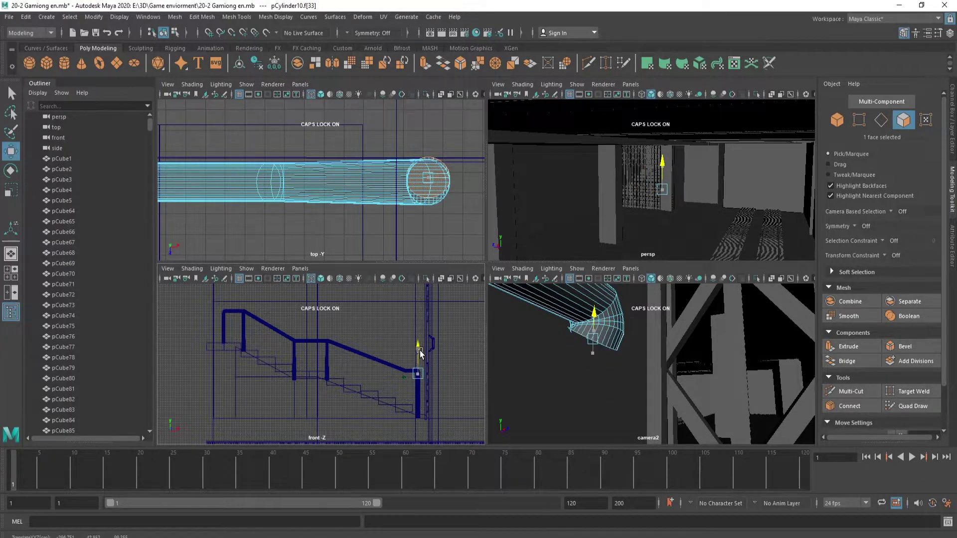
{"action": "key", "text": "ctrl+z"}
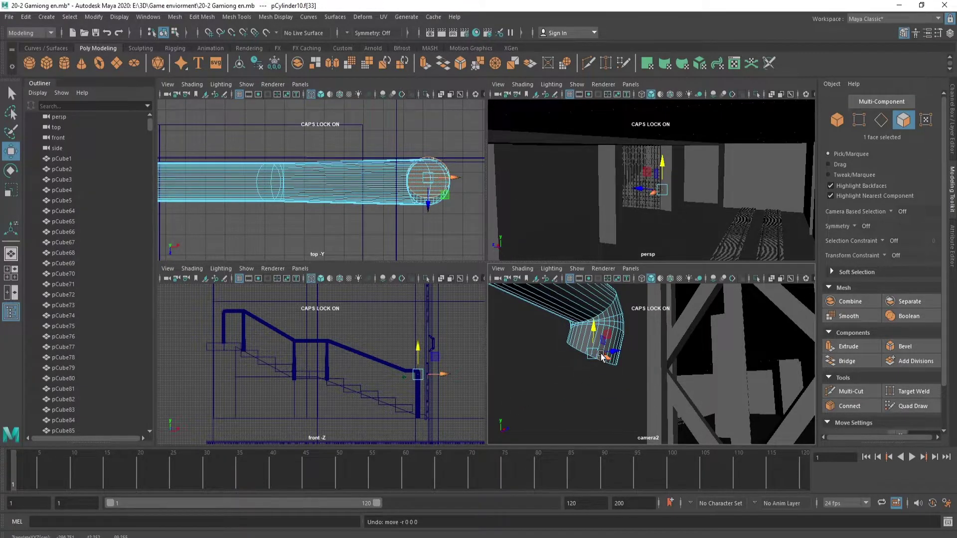
- Extrude a second section and lower it to round out the downward bend
{"action": "key", "text": "ctrl+e"}
{"action": "key", "text": "e"}
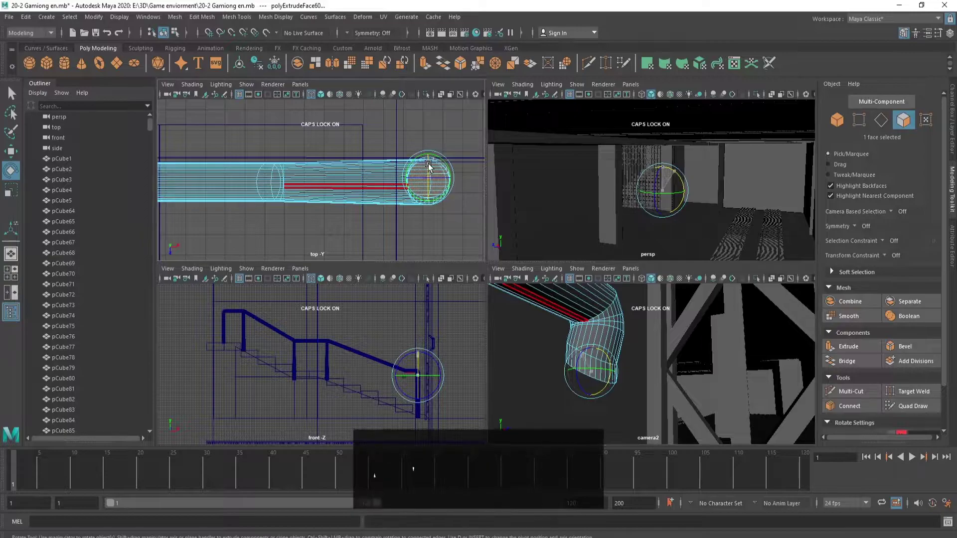
{"action": "key", "text": "w"}
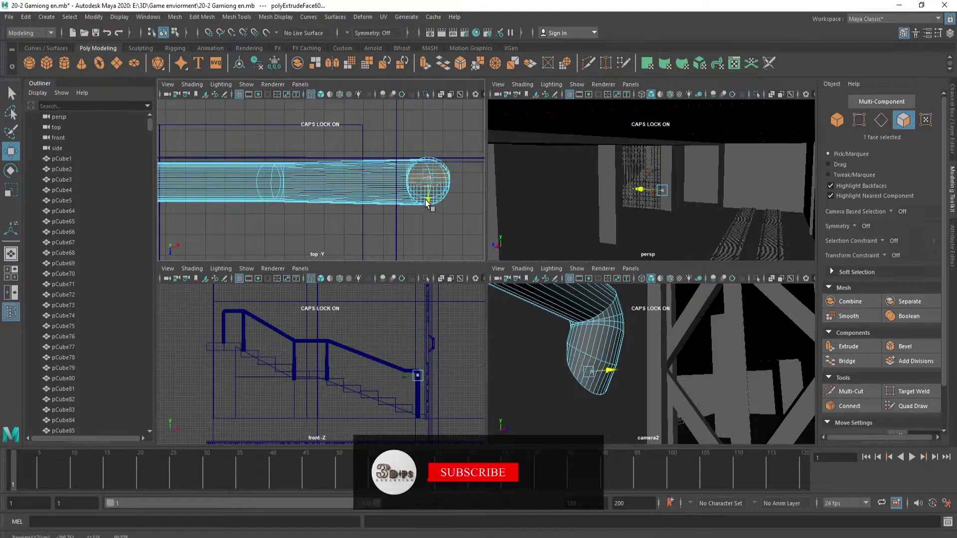
{"action": "left_click_drag", "start_coordinate": [428, 195], "coordinate": [418, 190]}
{"action": "key", "text": "e"}
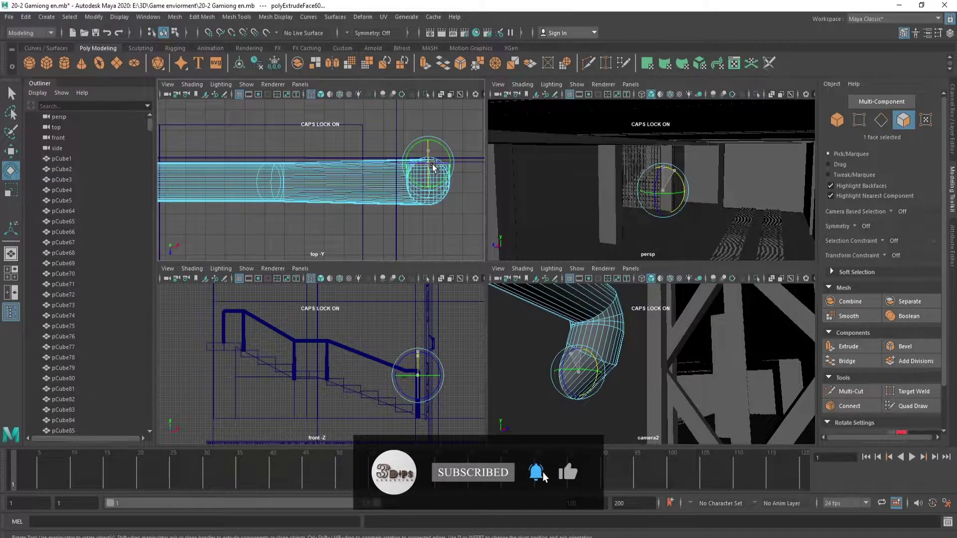
{"action": "key", "text": "w"}
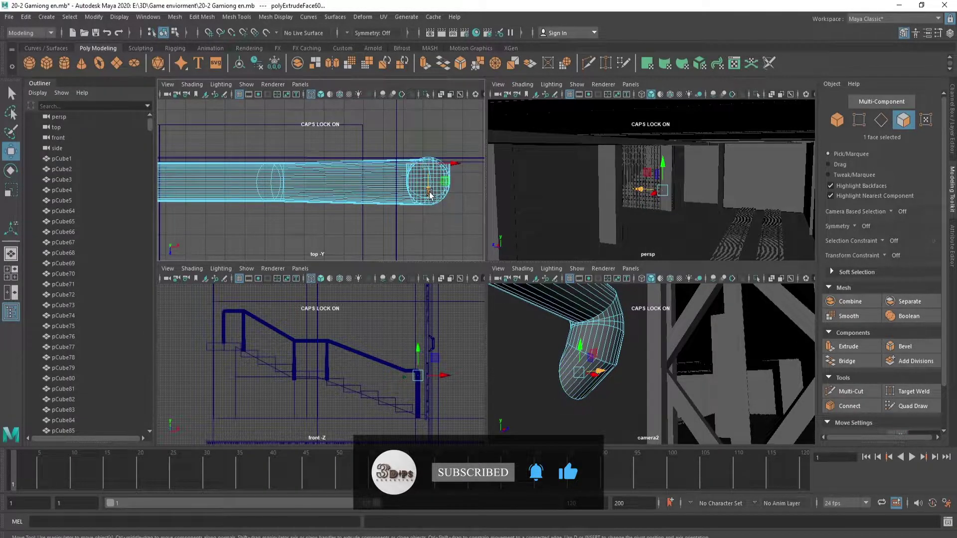
{"action": "left_click_drag", "start_coordinate": [430, 195], "coordinate": [430, 188]}
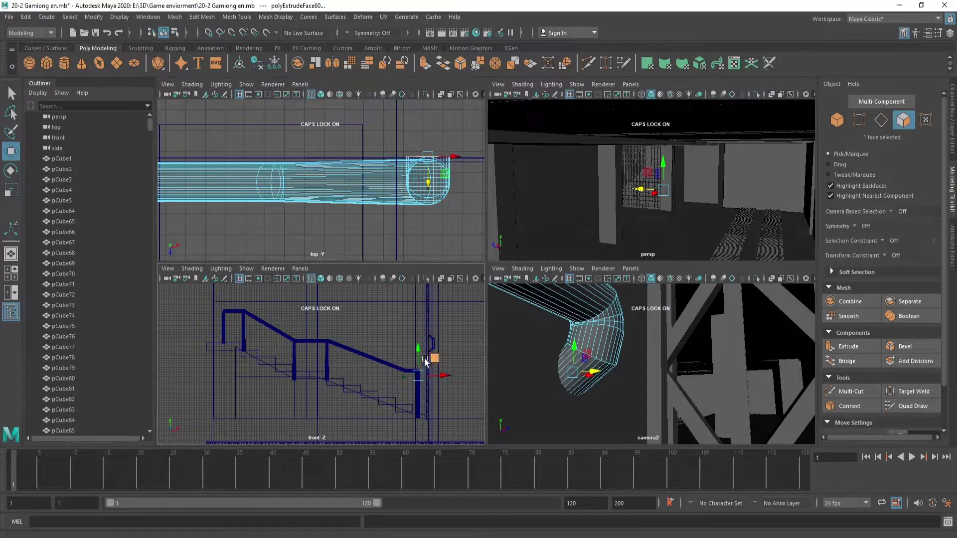
{"action": "left_click_drag", "start_coordinate": [419, 355], "coordinate": [419, 350]}
{"action": "key", "text": "ctrl+z"}
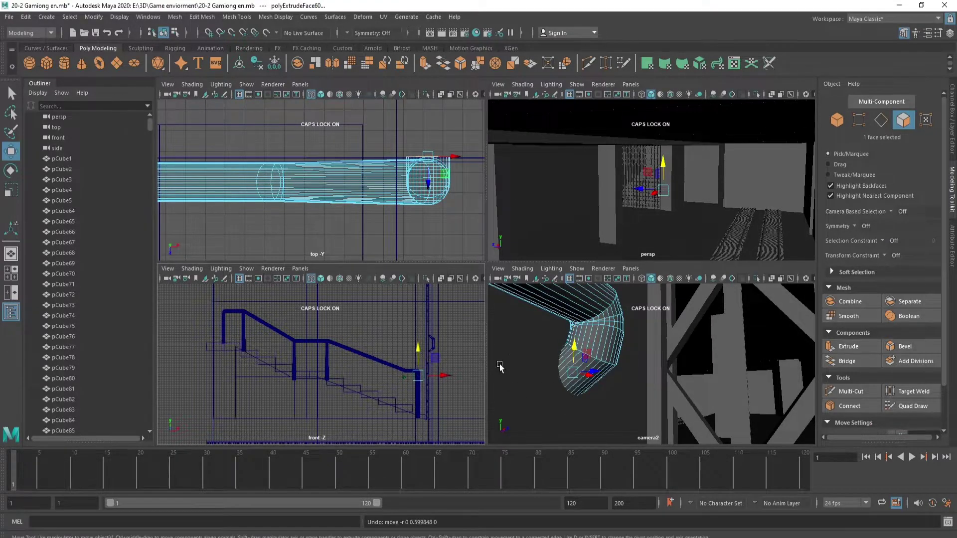
{"action": "left_click_drag", "start_coordinate": [500, 367], "coordinate": [625, 280], "text": "alt"}
{"action": "mouse_move", "coordinate": [624, 279]}
{"action": "right_mouse_down"}
{"action": "mouse_move", "coordinate": [673, 287]}
{"action": "mouse_move", "coordinate": [673, 264]}
{"action": "right_mouse_up"}
{"action": "mouse_move", "coordinate": [624, 319]}
{"action": "left_mouse_down", "text": "alt"}
{"action": "mouse_move", "coordinate": [644, 382]}
{"action": "mouse_move", "coordinate": [561, 403]}
{"action": "left_mouse_up", "text": "alt"}
- Select the vertices at the pipe's other end and raise them
{"action": "left_click", "coordinate": [561, 403]}
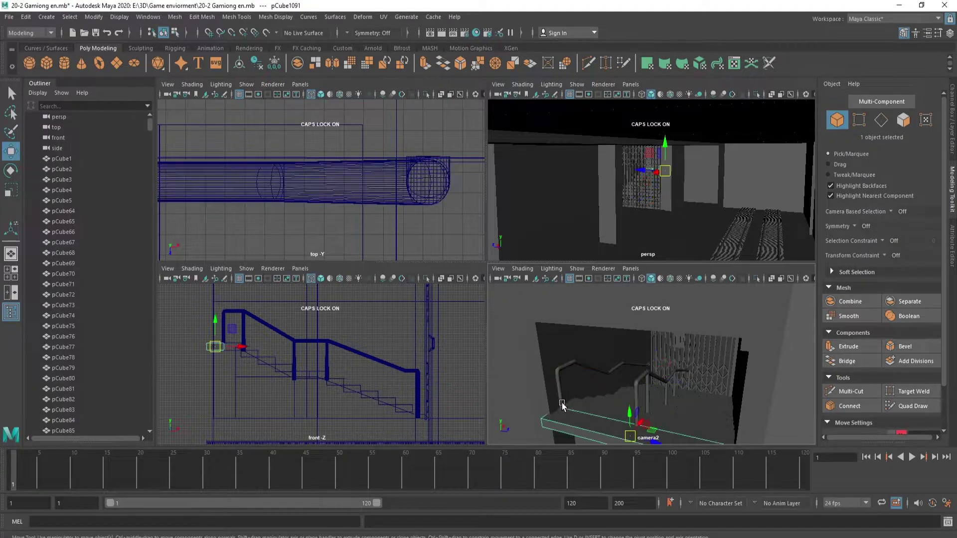
{"action": "right_click_drag", "start_coordinate": [568, 320], "coordinate": [582, 472]}
{"action": "left_click_drag", "start_coordinate": [578, 422], "coordinate": [577, 422]}
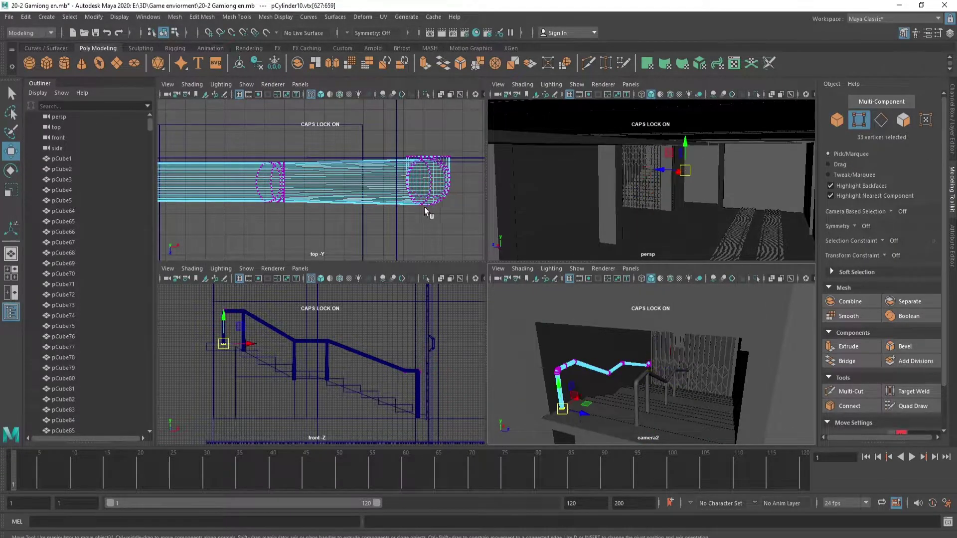
{"action": "key", "text": "f"}
{"action": "scroll", "coordinate": [321, 179], "scroll_direction": "down", "scroll_amount": 3}
{"action": "key", "text": "f"}
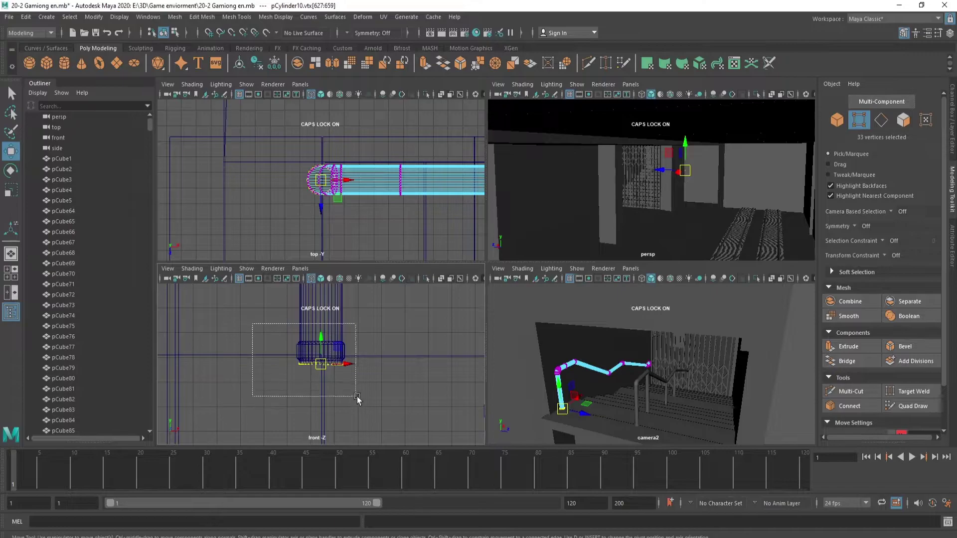
{"action": "left_click_drag", "start_coordinate": [357, 396], "coordinate": [357, 397]}
{"action": "scroll", "coordinate": [357, 397], "scroll_direction": "down", "scroll_amount": 5}
{"action": "left_click_drag", "start_coordinate": [323, 343], "coordinate": [337, 292]}
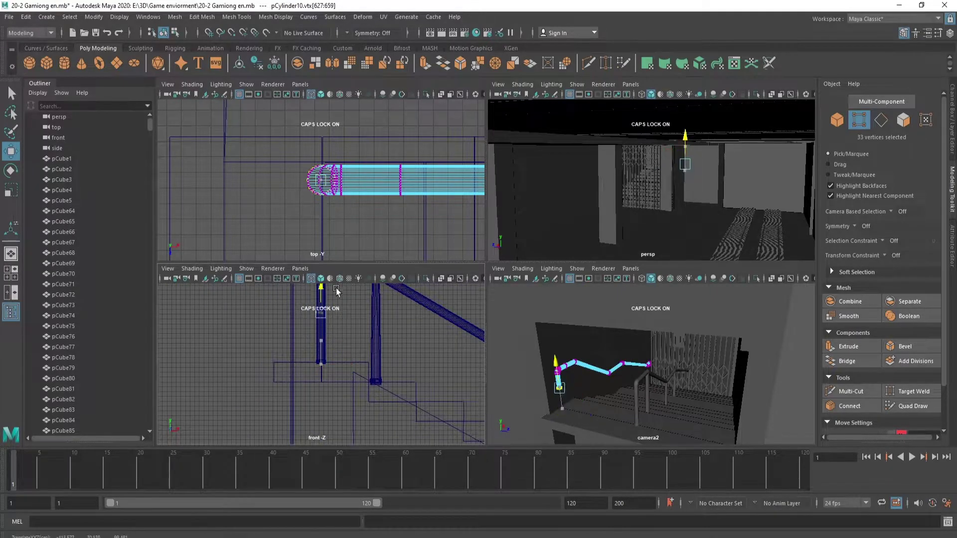
{"action": "key", "text": "f"}
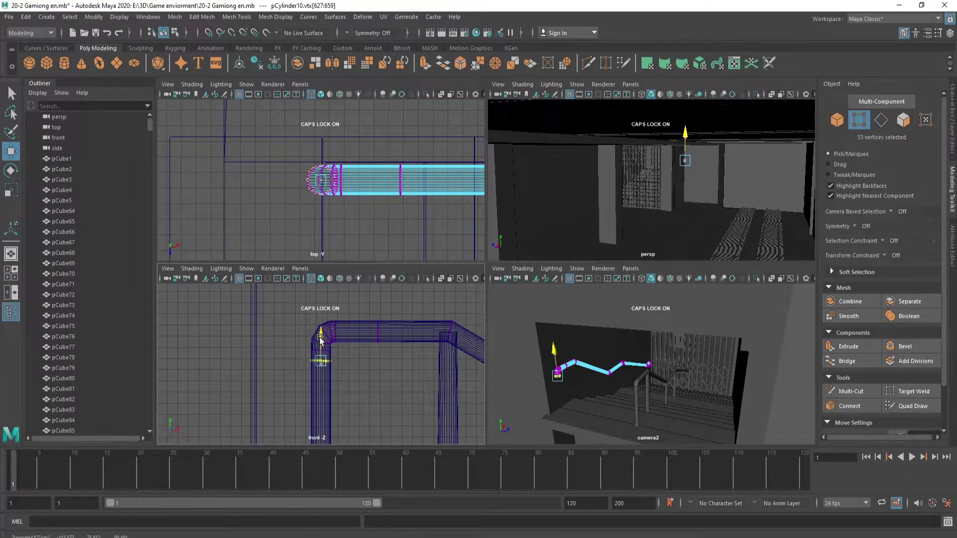
- Switch to face mode and select the pipe's end-cap face
{"action": "right_click_drag", "start_coordinate": [327, 359], "coordinate": [327, 394]}
{"action": "left_click", "coordinate": [559, 373]}
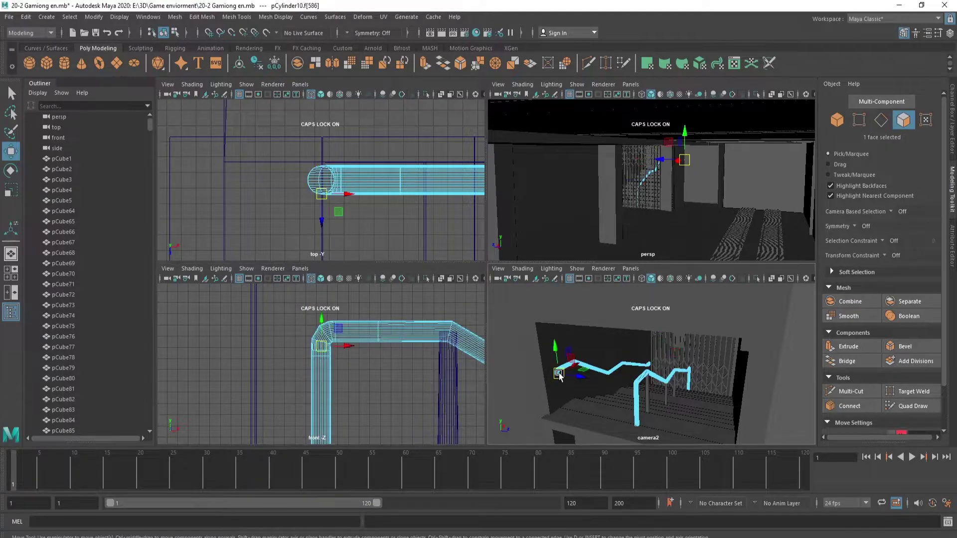
{"action": "left_click", "coordinate": [565, 405]}
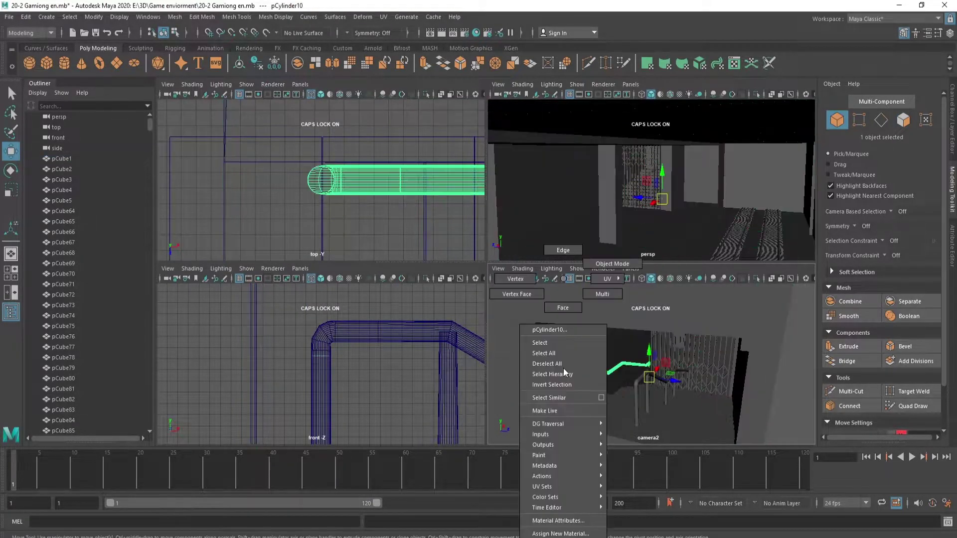
{"action": "right_click_drag", "start_coordinate": [564, 371], "coordinate": [564, 406]}
{"action": "left_click", "coordinate": [563, 372]}
{"action": "key", "text": "f"}
{"action": "mouse_move", "coordinate": [643, 372]}
{"action": "left_mouse_down", "text": "alt"}
{"action": "mouse_move", "coordinate": [621, 405]}
{"action": "mouse_move", "coordinate": [621, 388]}
{"action": "left_mouse_up", "text": "alt"}
{"action": "left_click", "coordinate": [621, 405]}
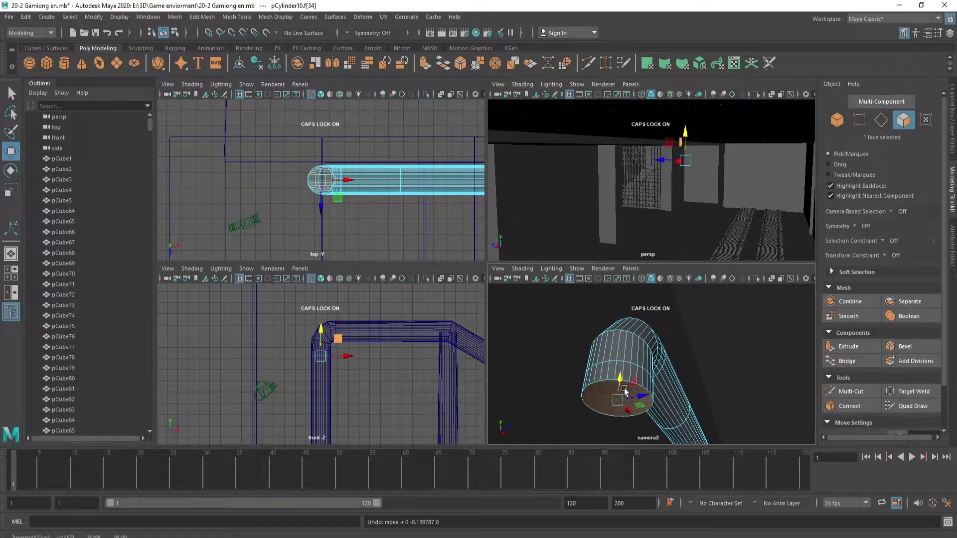
- Shift the end-cap face, extrude it and angle it into a further bend
{"action": "key", "text": "e"}
{"action": "key", "text": "w"}
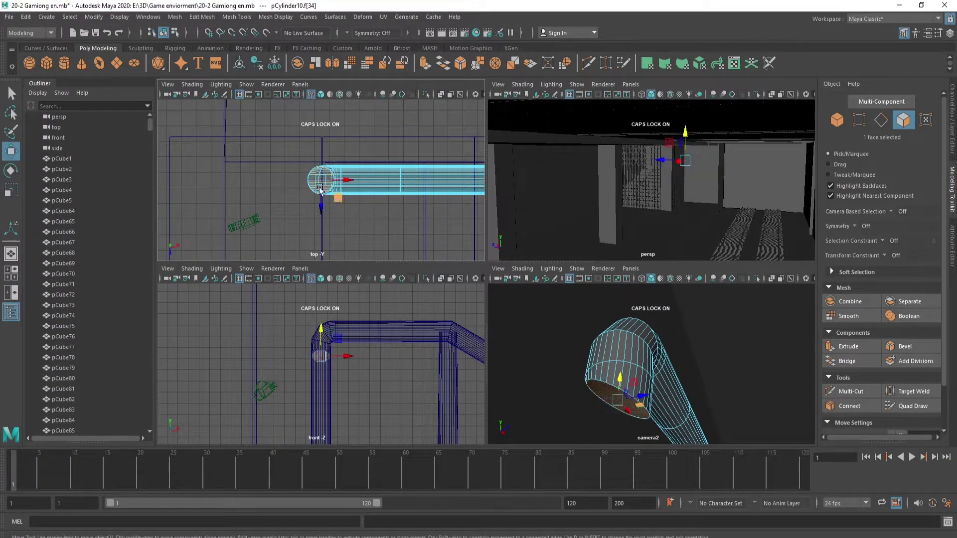
{"action": "left_click_drag", "start_coordinate": [321, 189], "coordinate": [319, 207]}
{"action": "left_click_drag", "start_coordinate": [599, 359], "coordinate": [634, 404], "text": "alt"}
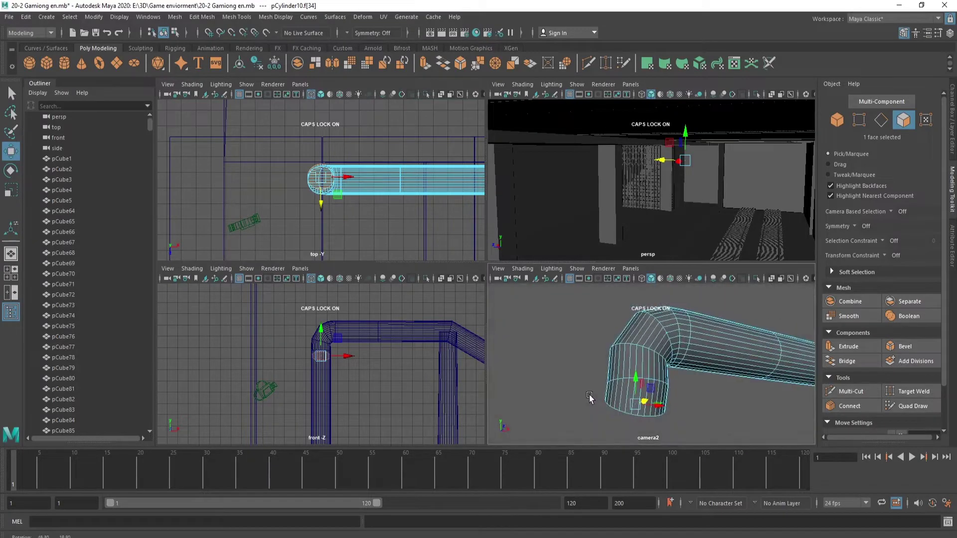
{"action": "key", "text": "e"}
{"action": "key", "text": "ctrl+e"}
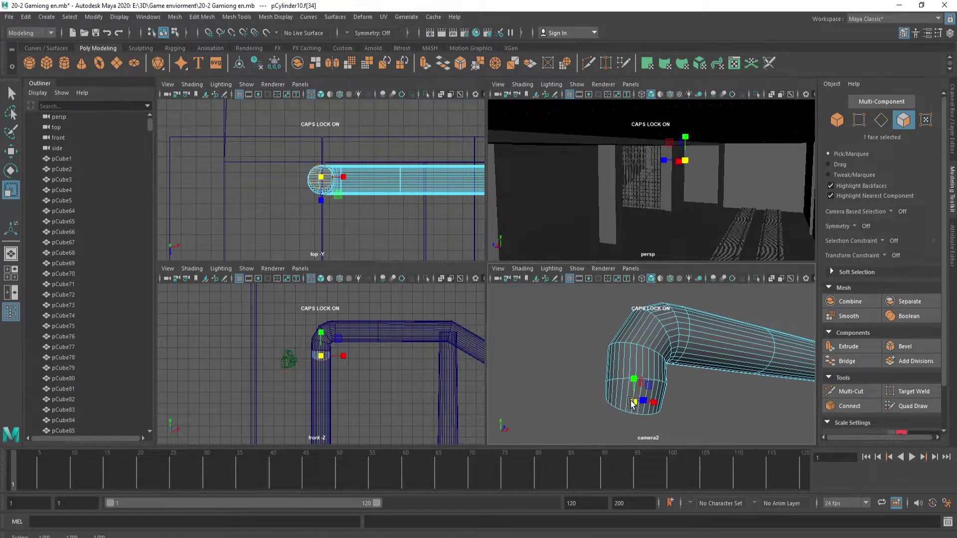
{"action": "key", "text": "w"}
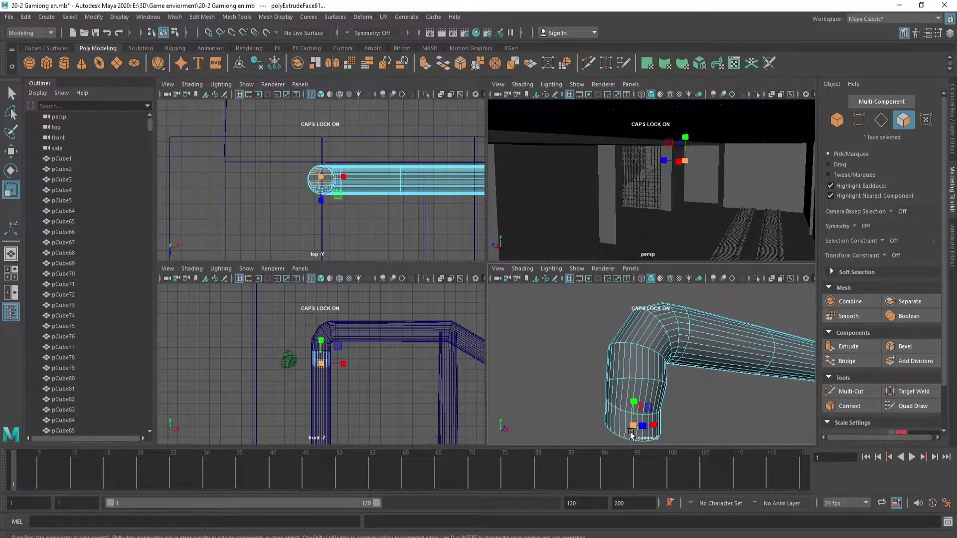
{"action": "key", "text": "e"}
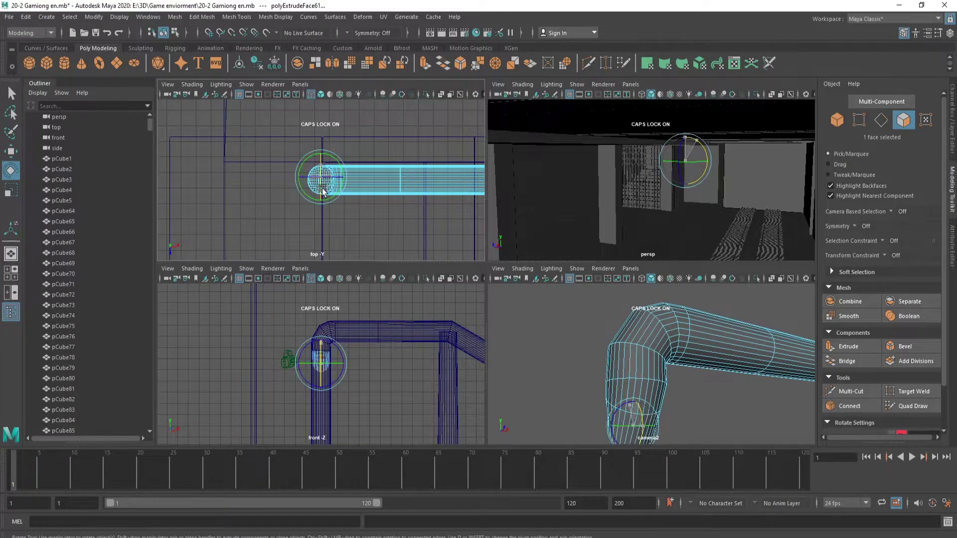
{"action": "mouse_move", "coordinate": [598, 323]}
{"action": "left_mouse_down", "text": "alt"}
{"action": "mouse_move", "coordinate": [613, 379]}
{"action": "mouse_move", "coordinate": [674, 390]}
{"action": "mouse_move", "coordinate": [627, 363]}
{"action": "left_mouse_up", "text": "alt"}
{"action": "key", "text": "w"}
{"action": "key", "text": "w"}
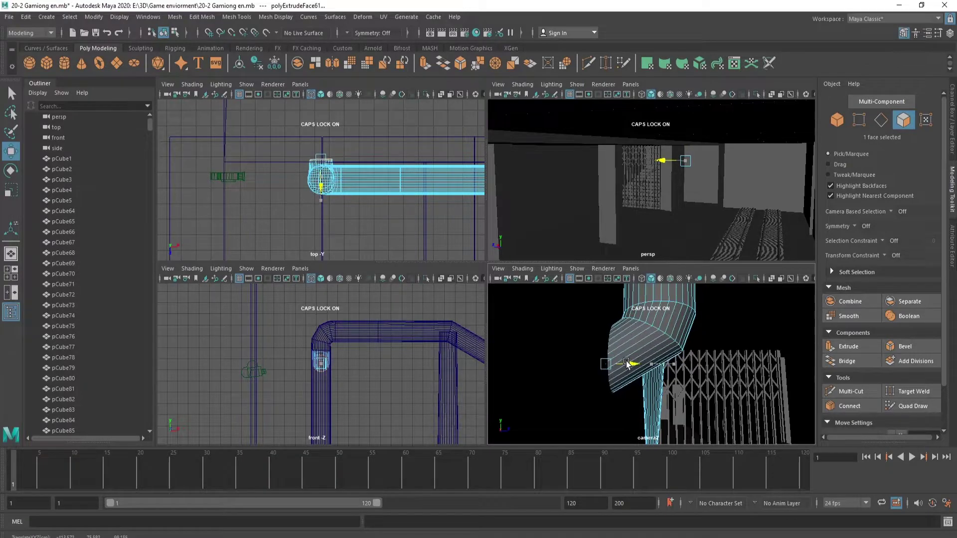
{"action": "key", "text": "e"}
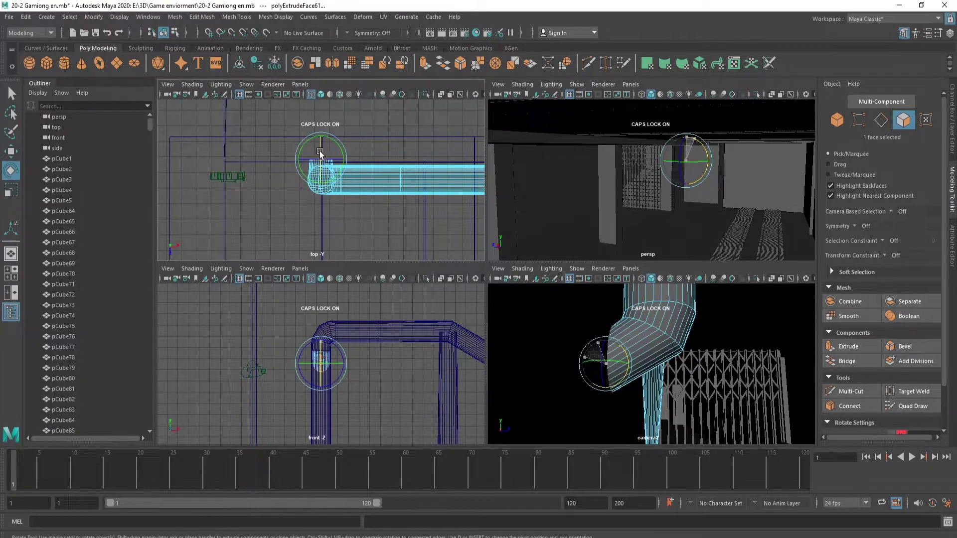
{"action": "key", "text": "F8"}
{"action": "left_click_drag", "start_coordinate": [601, 355], "coordinate": [620, 402], "text": "alt"}
- Duplicate the bent pipe and slide the copy sideways beside the original
{"action": "right_click_drag", "start_coordinate": [653, 309], "coordinate": [561, 389]}
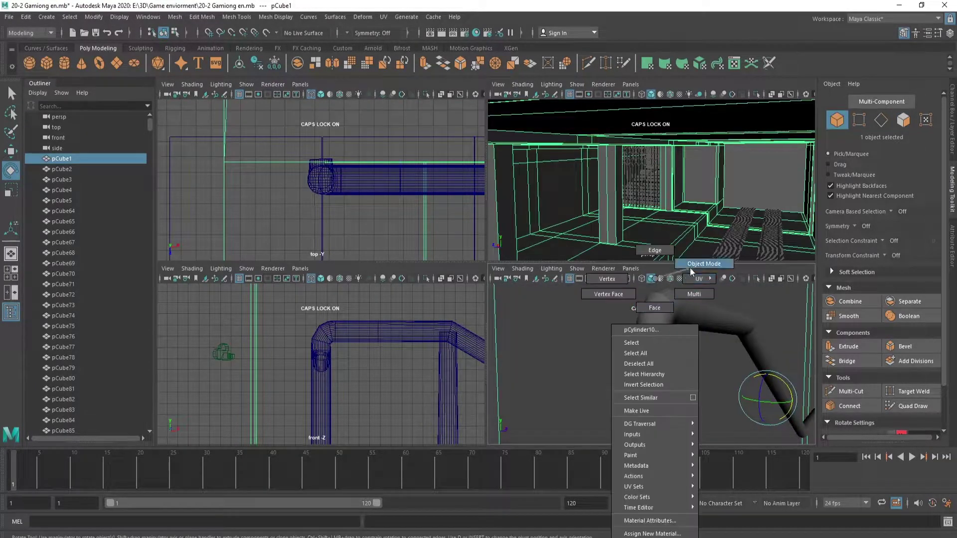
{"action": "left_click_drag", "start_coordinate": [560, 388], "coordinate": [667, 344], "text": "alt"}
{"action": "left_click", "coordinate": [664, 347]}
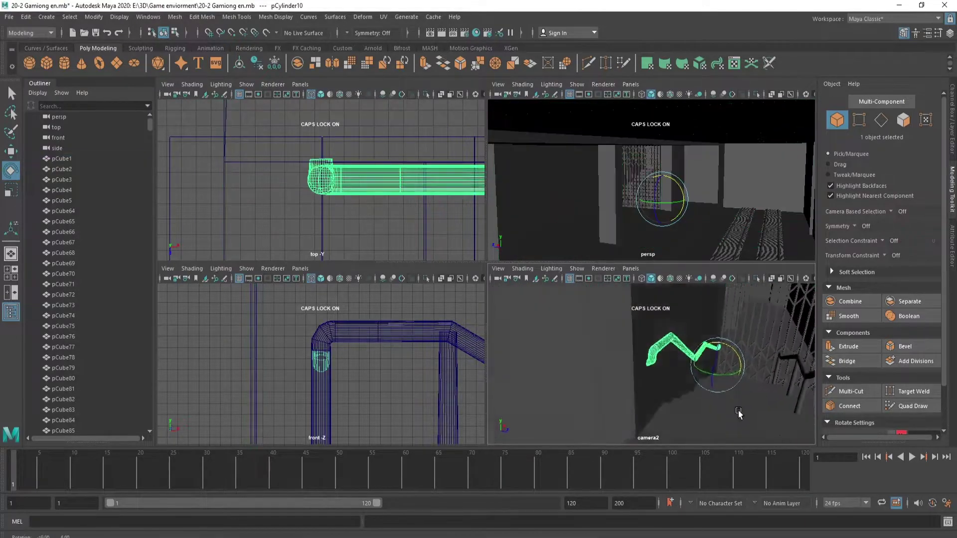
{"action": "key", "text": "w"}
{"action": "scroll", "coordinate": [230, 166], "scroll_direction": "down", "scroll_amount": 5}
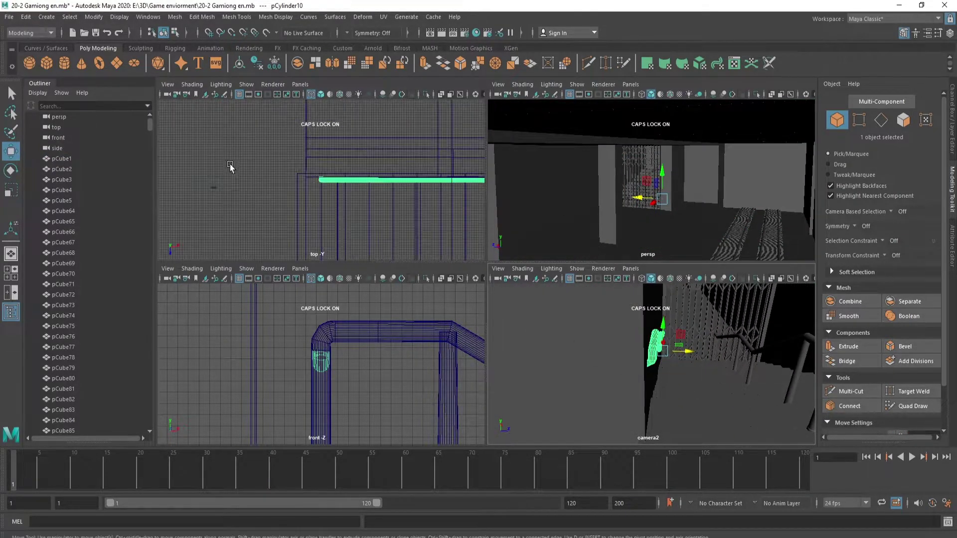
{"action": "scroll", "coordinate": [463, 240], "scroll_direction": "down", "scroll_amount": 3}
{"action": "left_click_drag", "start_coordinate": [420, 207], "coordinate": [415, 267], "text": "shift"}
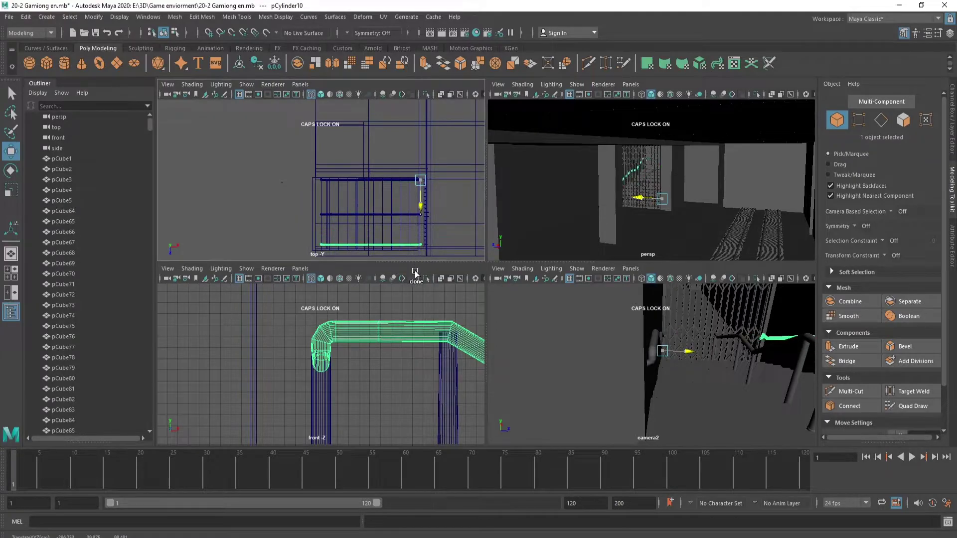
{"action": "scroll", "coordinate": [427, 250], "scroll_direction": "up", "scroll_amount": 5}
{"action": "left_click_drag", "start_coordinate": [475, 204], "coordinate": [466, 233]}
- Undo a trial rotation of the copy and frame it in an enlarged camera2
{"action": "key", "text": "e"}
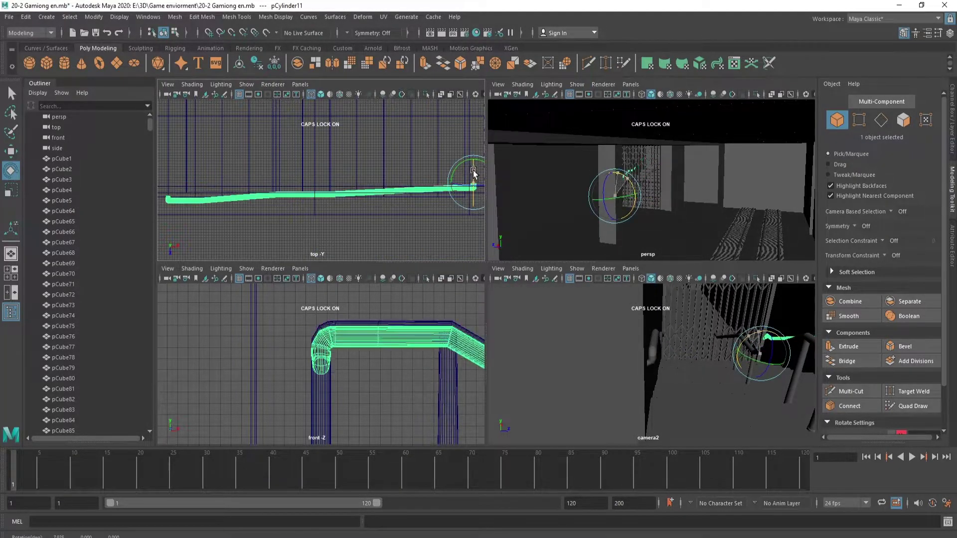
{"action": "left_click_drag", "start_coordinate": [476, 191], "coordinate": [480, 206]}
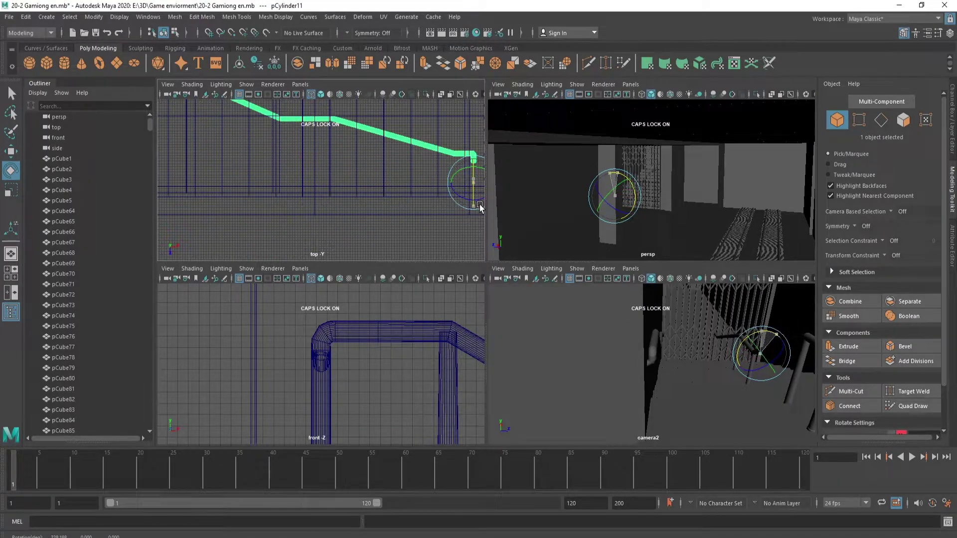
{"action": "key", "text": "ctrl+z"}
{"action": "key", "text": "ctrl+z"}
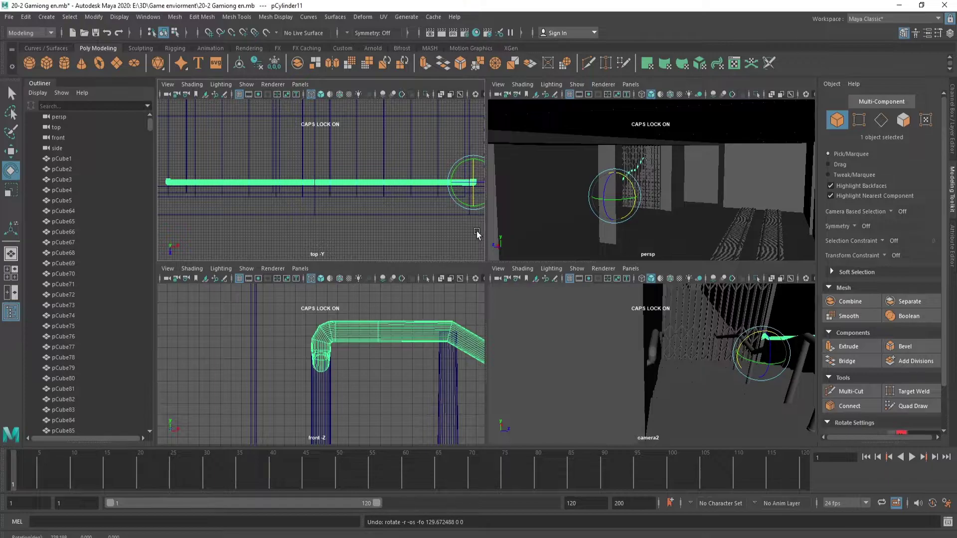
{"action": "key", "text": "f"}
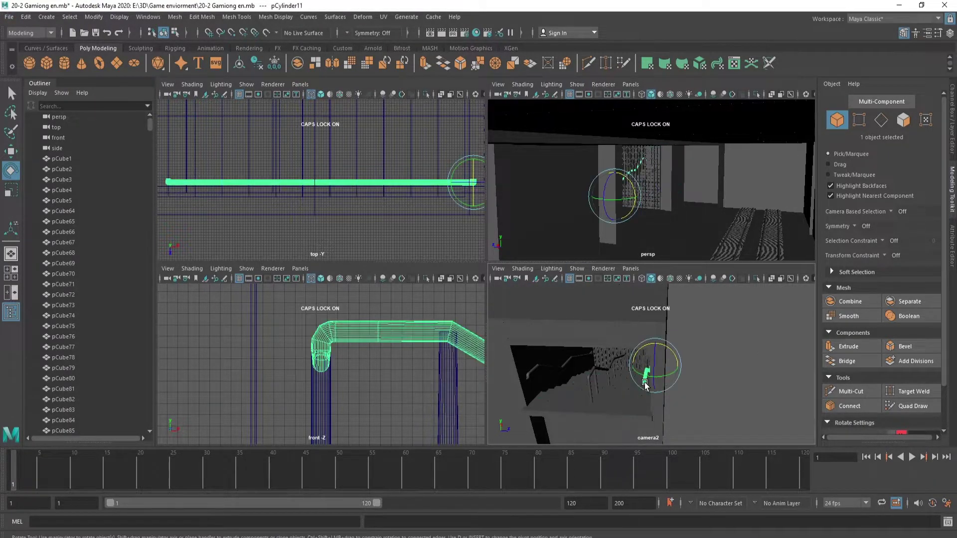
{"action": "key", "text": "space"}
{"action": "scroll", "coordinate": [532, 276], "scroll_direction": "up", "scroll_amount": 2}
- Switch the copied pipe to face mode and select its end face
{"action": "right_click", "coordinate": [574, 256]}
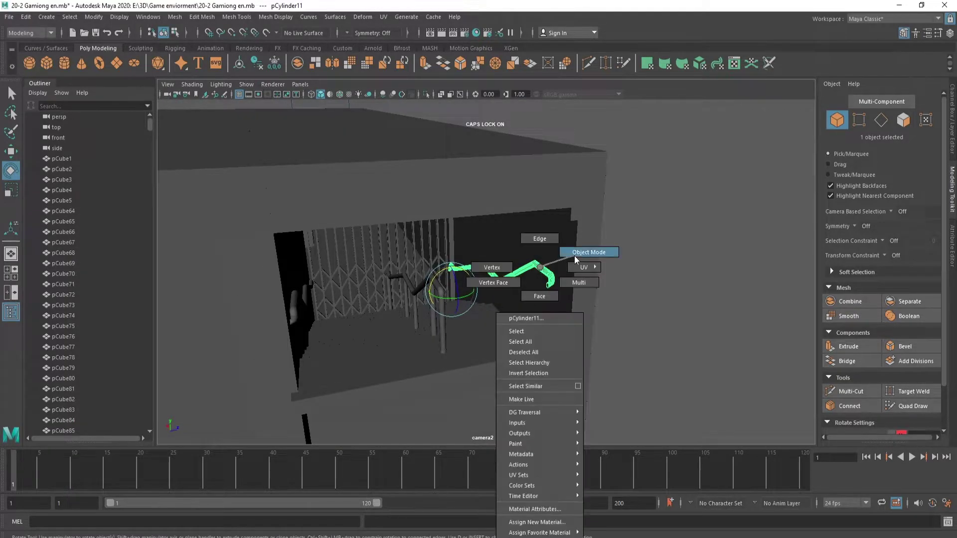
{"action": "scroll", "coordinate": [558, 315], "scroll_direction": "up", "scroll_amount": 4}
{"action": "scroll", "coordinate": [559, 315], "scroll_direction": "up", "scroll_amount": 3}
{"action": "right_click", "coordinate": [683, 251]}
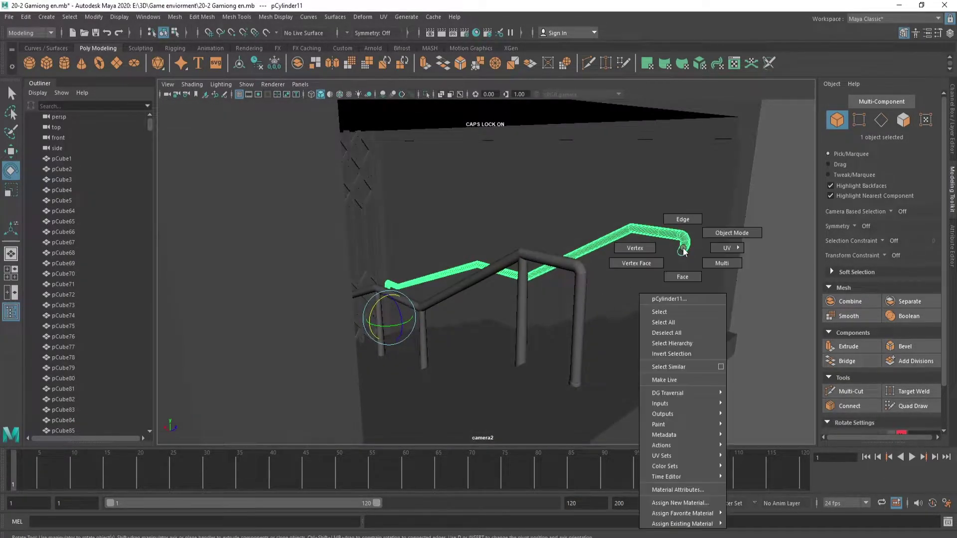
{"action": "right_click_drag", "start_coordinate": [680, 276], "coordinate": [680, 277]}
{"action": "scroll", "coordinate": [679, 272], "scroll_direction": "down", "scroll_amount": 3}
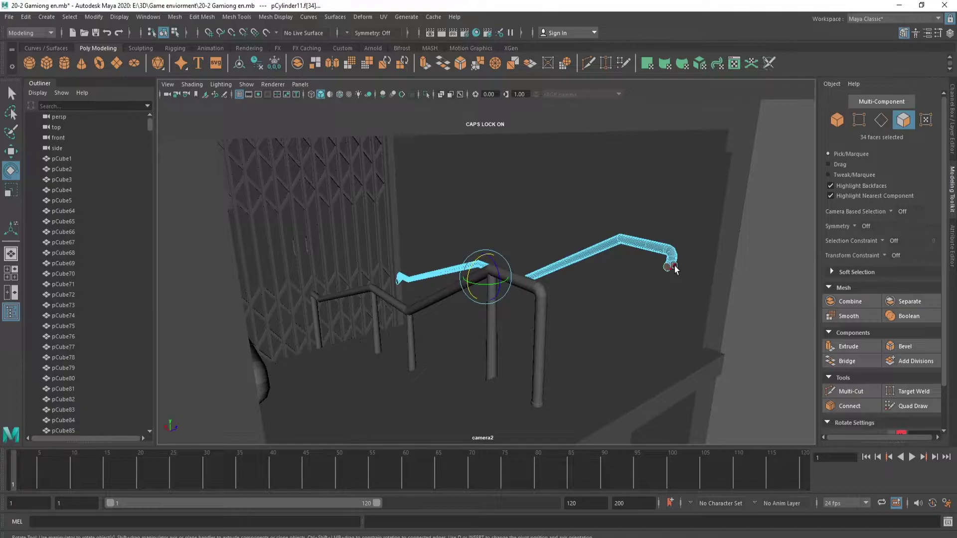
{"action": "left_click_drag", "start_coordinate": [676, 271], "coordinate": [636, 293], "text": "alt"}
{"action": "key", "text": "w"}
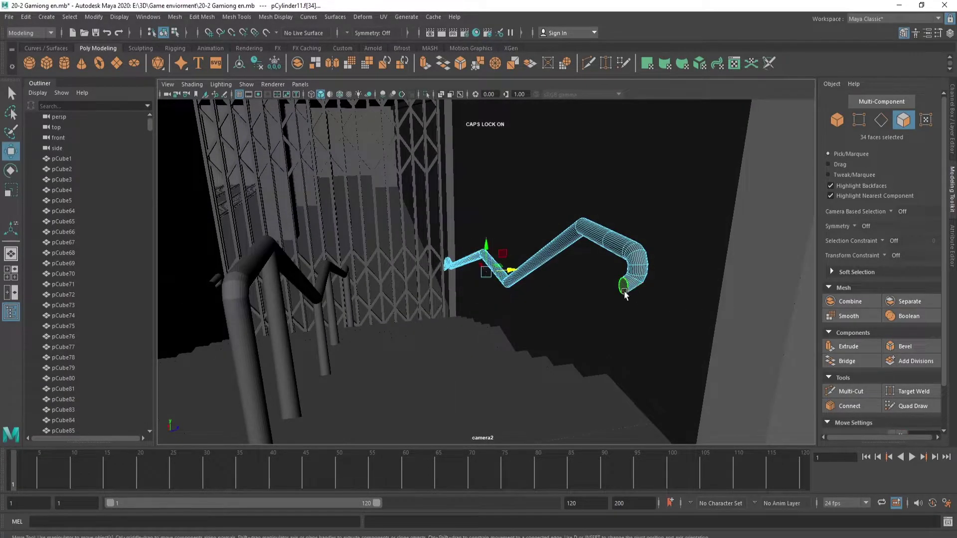
{"action": "right_click", "coordinate": [625, 289]}
{"action": "key", "text": "f"}
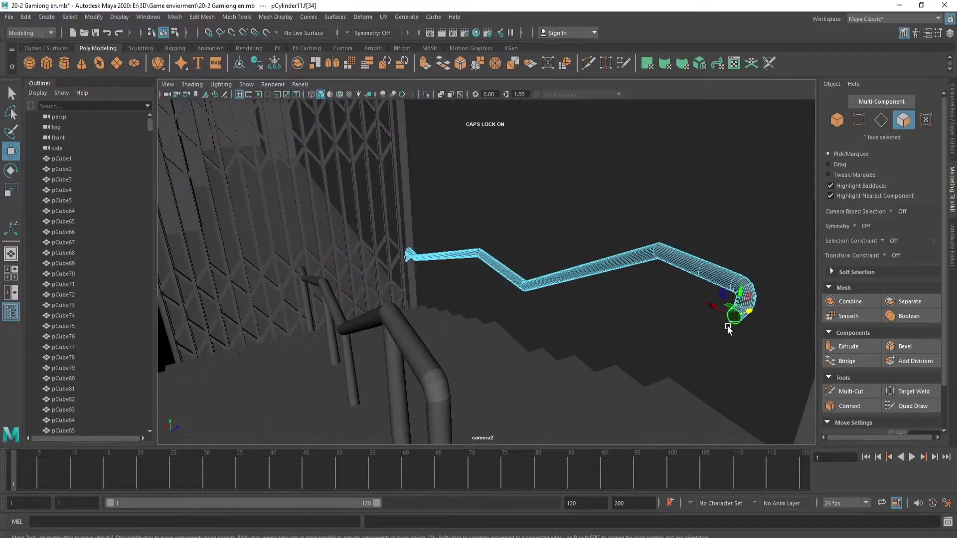
- Box-select vertices around the pipe end, then reselect the end face in face mode
{"action": "mouse_move", "coordinate": [724, 330]}
{"action": "right_mouse_down", "text": "alt"}
{"action": "mouse_move", "coordinate": [607, 376]}
{"action": "mouse_move", "coordinate": [573, 331]}
{"action": "right_mouse_up", "text": "alt"}
{"action": "left_click_drag", "start_coordinate": [573, 332], "coordinate": [536, 233], "text": "alt"}
{"action": "right_click_drag", "start_coordinate": [535, 230], "coordinate": [491, 230]}
{"action": "left_click_drag", "start_coordinate": [427, 188], "coordinate": [496, 331]}
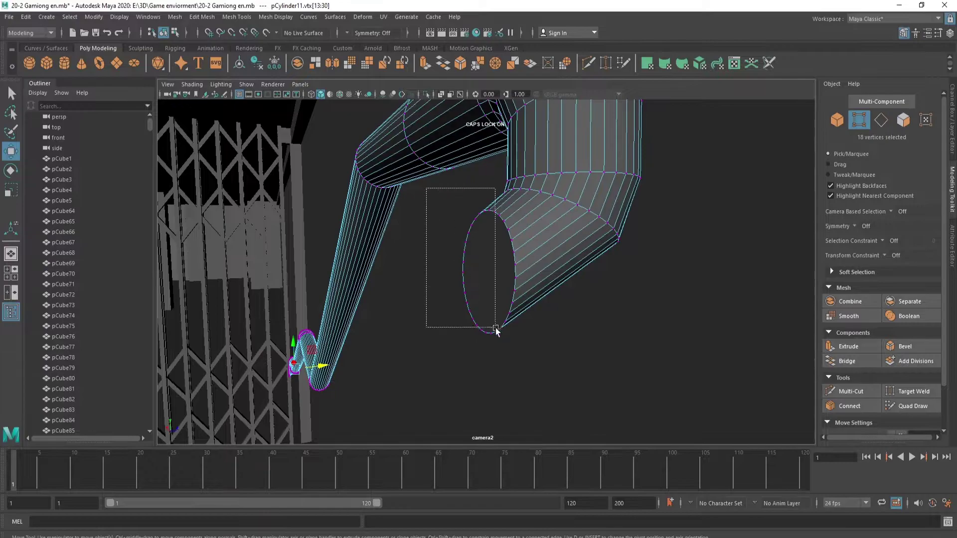
{"action": "key", "text": "f"}
{"action": "left_click_drag", "start_coordinate": [451, 189], "coordinate": [500, 360]}
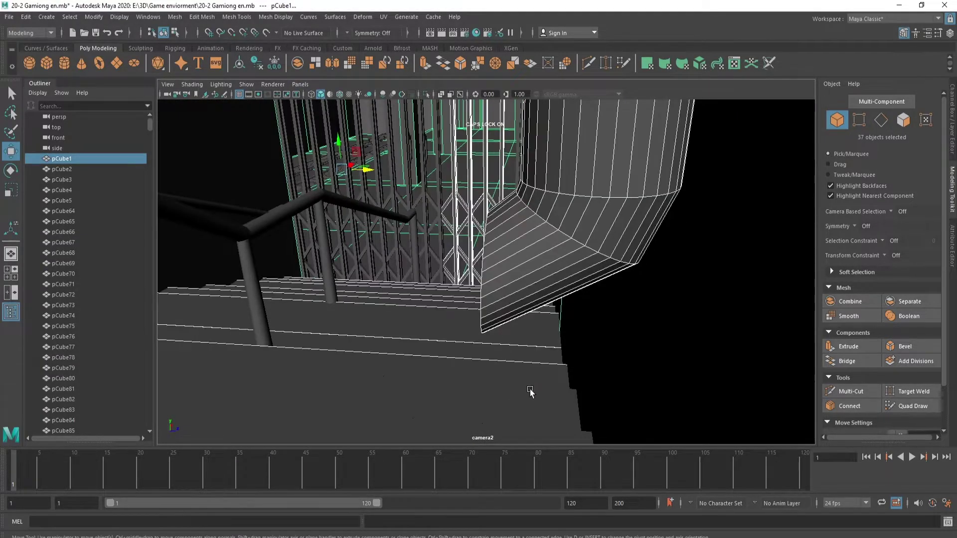
{"action": "right_click", "coordinate": [543, 271]}
{"action": "right_click", "coordinate": [532, 280]}
{"action": "left_click", "coordinate": [532, 308]}
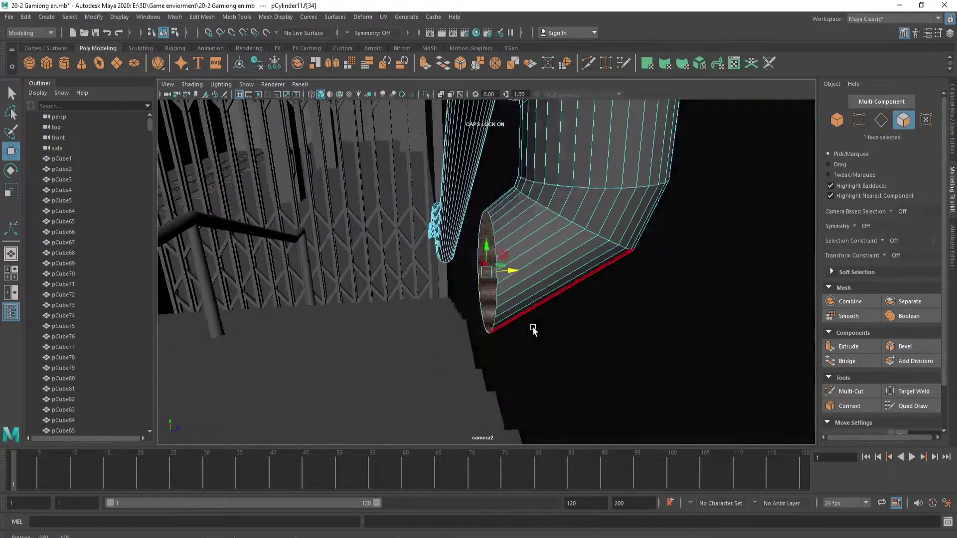
{"action": "left_click", "coordinate": [531, 327]}
{"action": "key", "text": "f"}
- Tilt the copy's end face and push it out to the right
{"action": "key", "text": "e"}
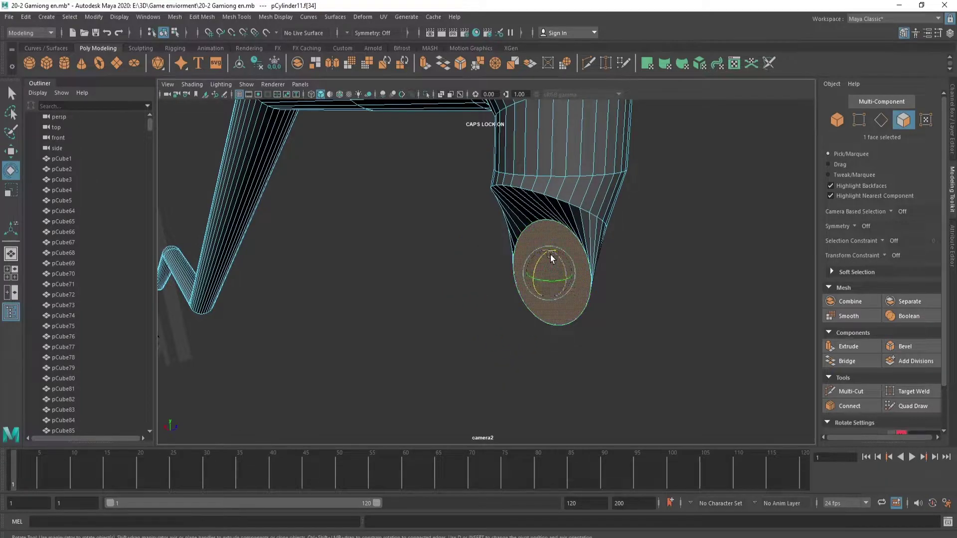
{"action": "left_click_drag", "start_coordinate": [569, 295], "coordinate": [537, 314]}
{"action": "scroll", "coordinate": [515, 328], "scroll_direction": "up", "scroll_amount": 3}
{"action": "key", "text": "w"}
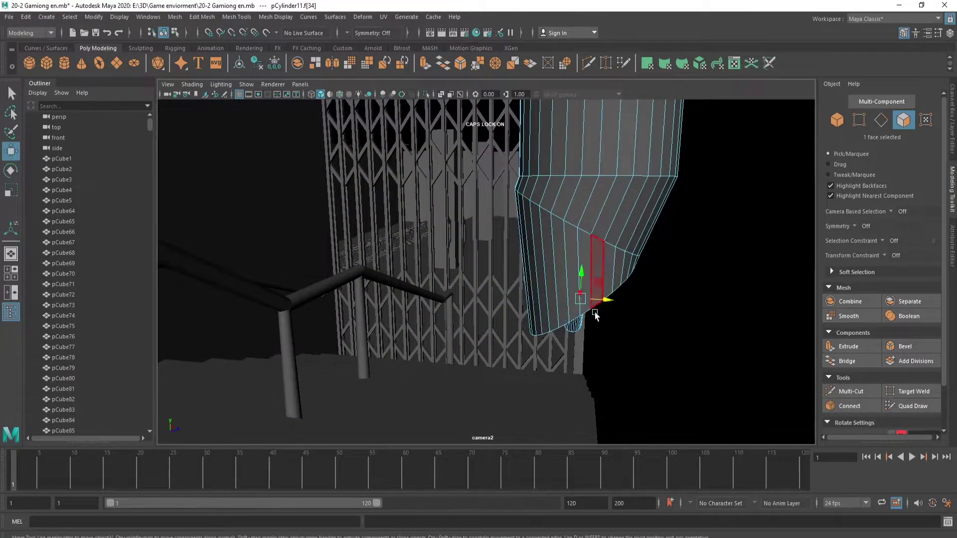
{"action": "left_click_drag", "start_coordinate": [609, 304], "coordinate": [636, 305]}
- Select the whole edge loop at the bend and reshape it
{"action": "right_click_drag", "start_coordinate": [546, 228], "coordinate": [546, 191]}
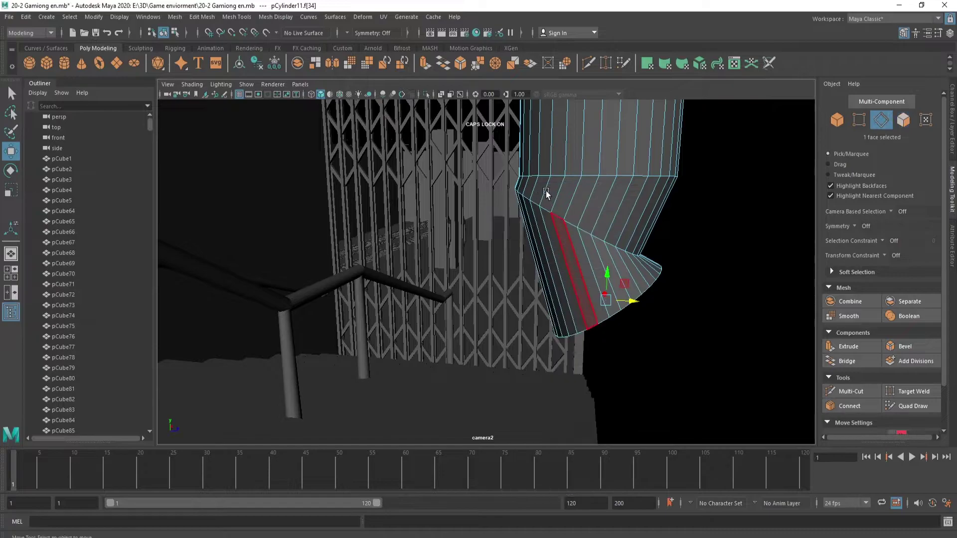
{"action": "left_click", "coordinate": [537, 204]}
{"action": "double_click", "coordinate": [545, 211]}
{"action": "mouse_move", "coordinate": [605, 225]}
{"action": "left_mouse_down"}
{"action": "mouse_move", "coordinate": [638, 226]}
{"action": "mouse_move", "coordinate": [614, 198]}
{"action": "mouse_move", "coordinate": [599, 199]}
{"action": "left_mouse_up"}
{"action": "key", "text": "e"}
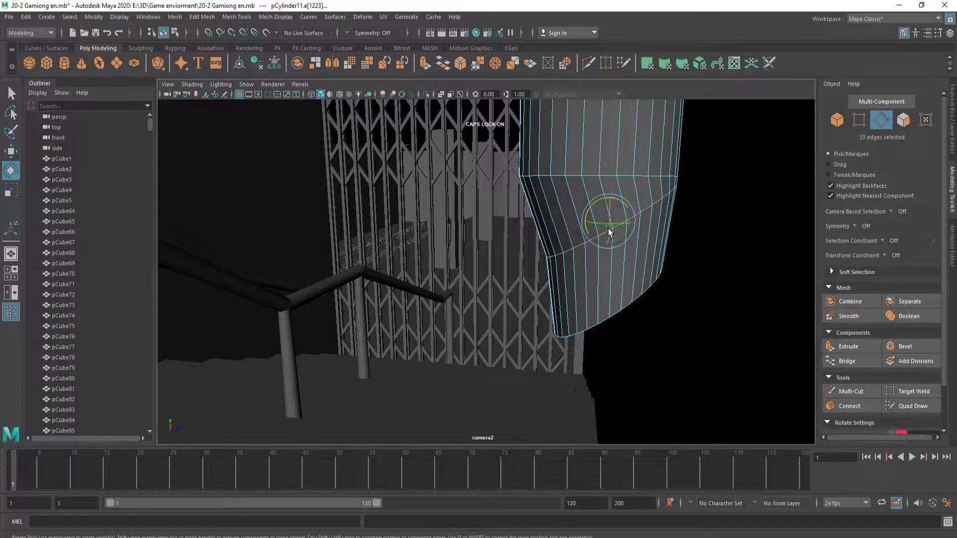
{"action": "key", "text": "w"}
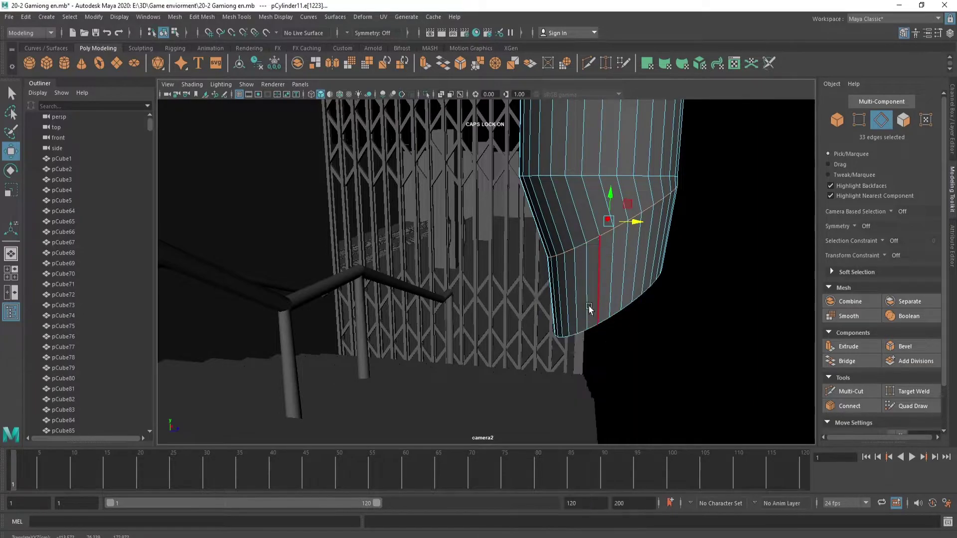
- Angle the end cap downward, then frame it in the four-view layout
{"action": "left_click_drag", "start_coordinate": [589, 306], "coordinate": [608, 338], "text": "alt"}
{"action": "key", "text": "F11"}
{"action": "left_click", "coordinate": [654, 264]}
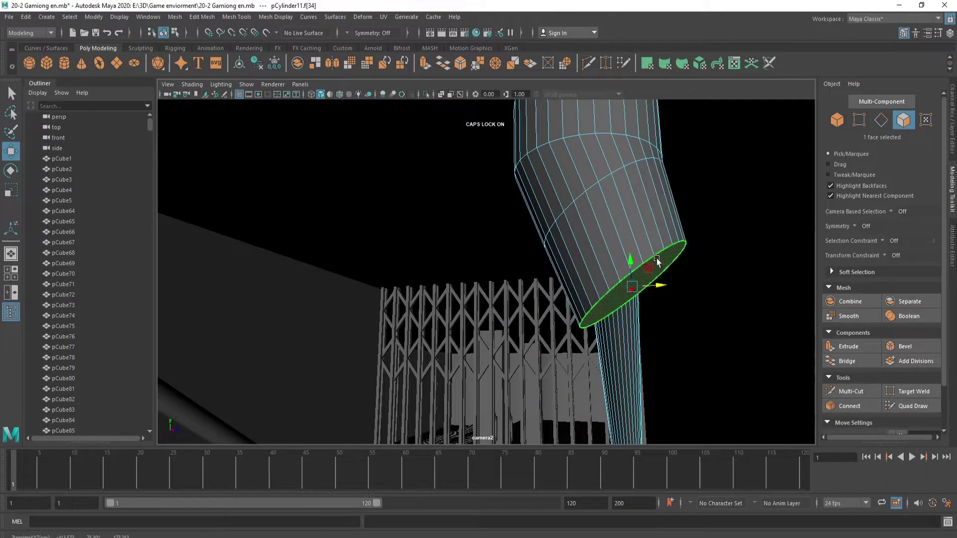
{"action": "key", "text": "e"}
{"action": "mouse_move", "coordinate": [648, 279]}
{"action": "left_mouse_down", "text": "alt"}
{"action": "mouse_move", "coordinate": [675, 370]}
{"action": "mouse_move", "coordinate": [608, 256]}
{"action": "left_mouse_up", "text": "alt"}
{"action": "key", "text": "w"}
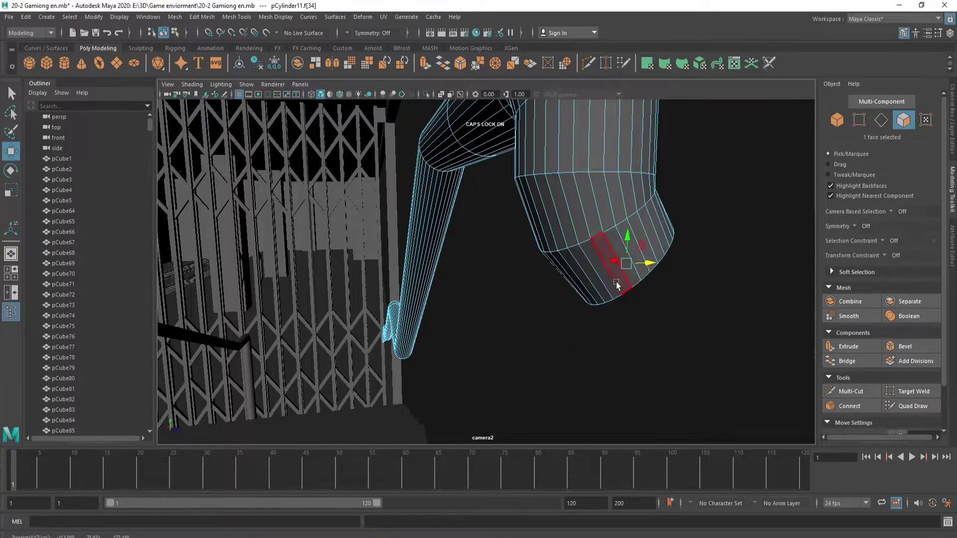
{"action": "key", "text": "space"}
{"action": "key", "text": "f"}
{"action": "scroll", "coordinate": [328, 184], "scroll_direction": "down", "scroll_amount": 3}
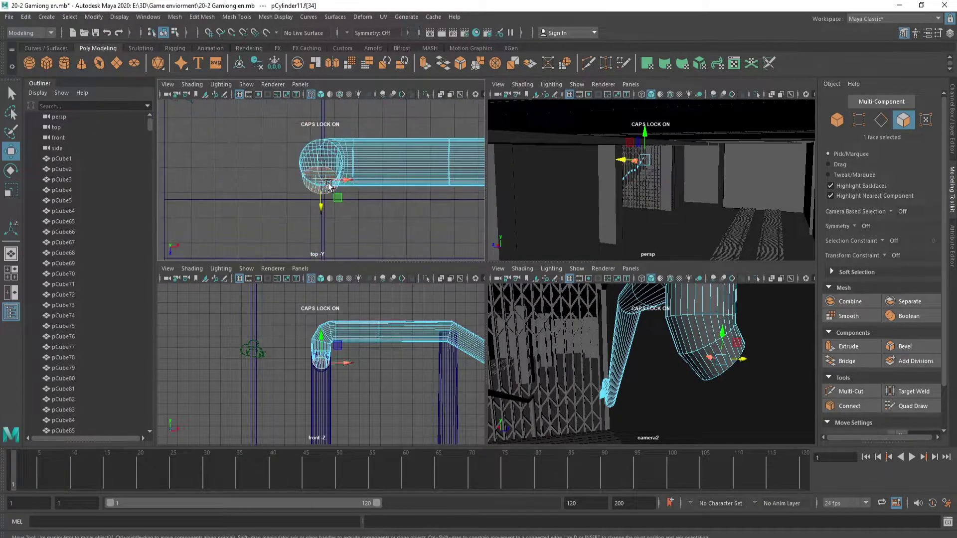
- Nudge the copy's end face down and outward, shifting it slightly along X
{"action": "key", "text": "e"}
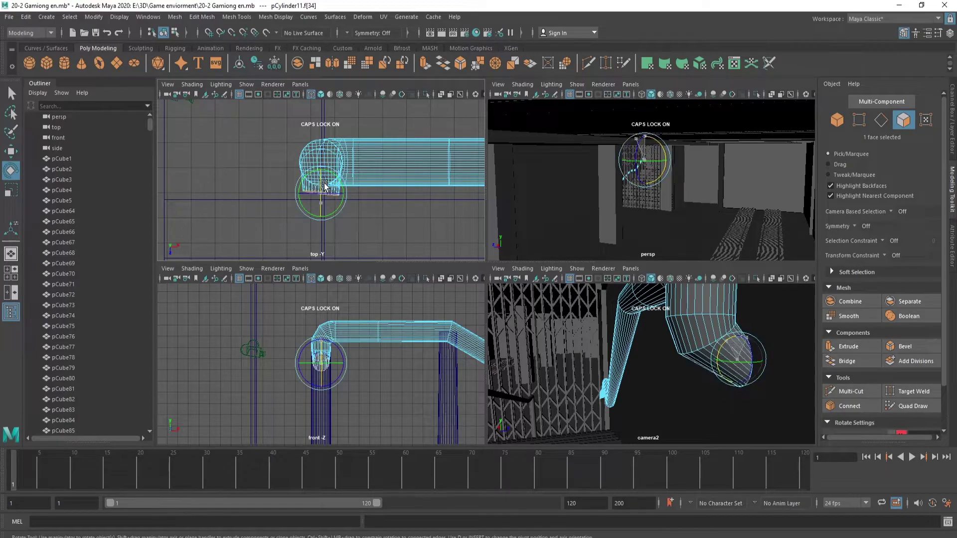
{"action": "key", "text": "w"}
{"action": "left_click_drag", "start_coordinate": [326, 214], "coordinate": [321, 233]}
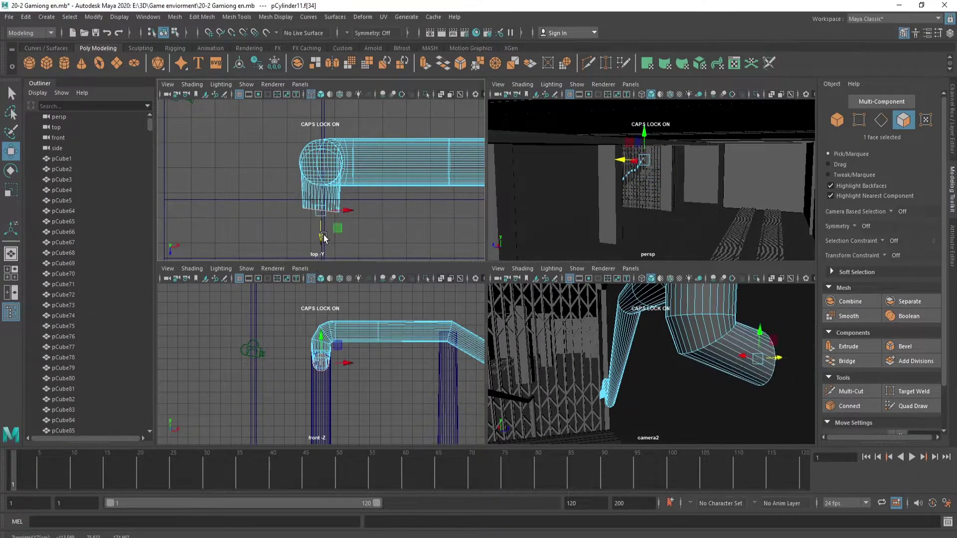
{"action": "scroll", "coordinate": [324, 235], "scroll_direction": "down", "scroll_amount": 2}
{"action": "scroll", "coordinate": [706, 372], "scroll_direction": "down", "scroll_amount": 2}
{"action": "scroll", "coordinate": [700, 373], "scroll_direction": "down", "scroll_amount": 2}
{"action": "scroll", "coordinate": [695, 374], "scroll_direction": "down", "scroll_amount": 2}
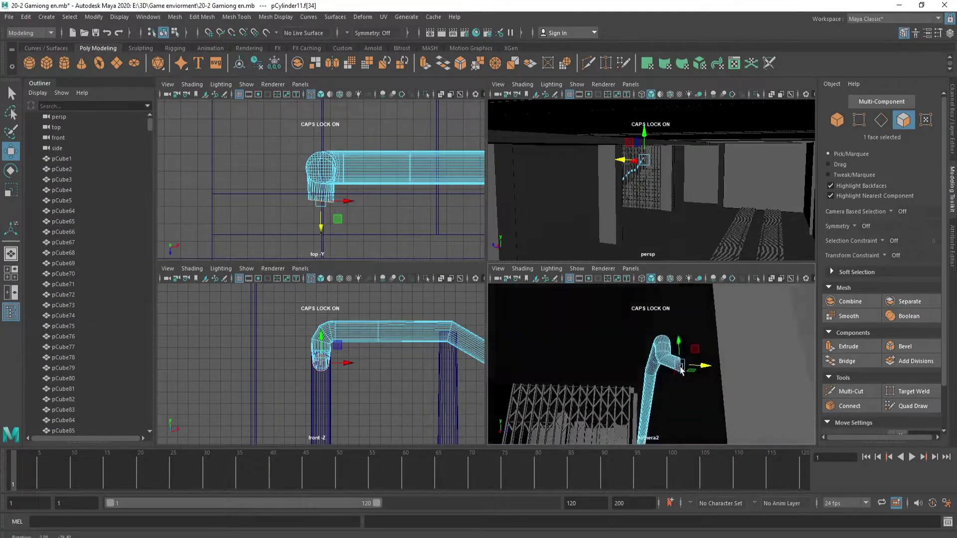
{"action": "scroll", "coordinate": [692, 375], "scroll_direction": "down", "scroll_amount": 2}
{"action": "left_click_drag", "start_coordinate": [697, 364], "coordinate": [700, 367]}
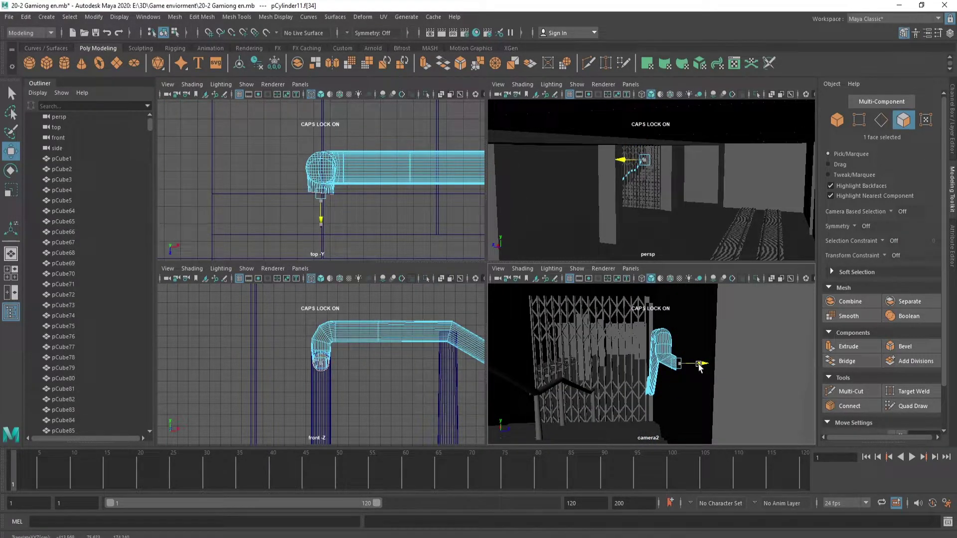
- Select the whole pCylinder11 and centre its end in the top view
{"action": "key", "text": "e"}
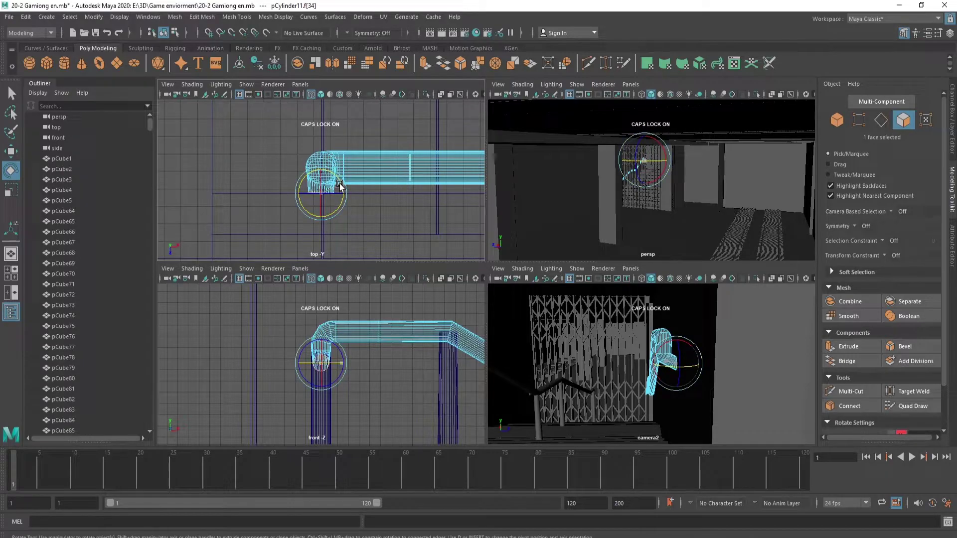
{"action": "key", "text": "F8"}
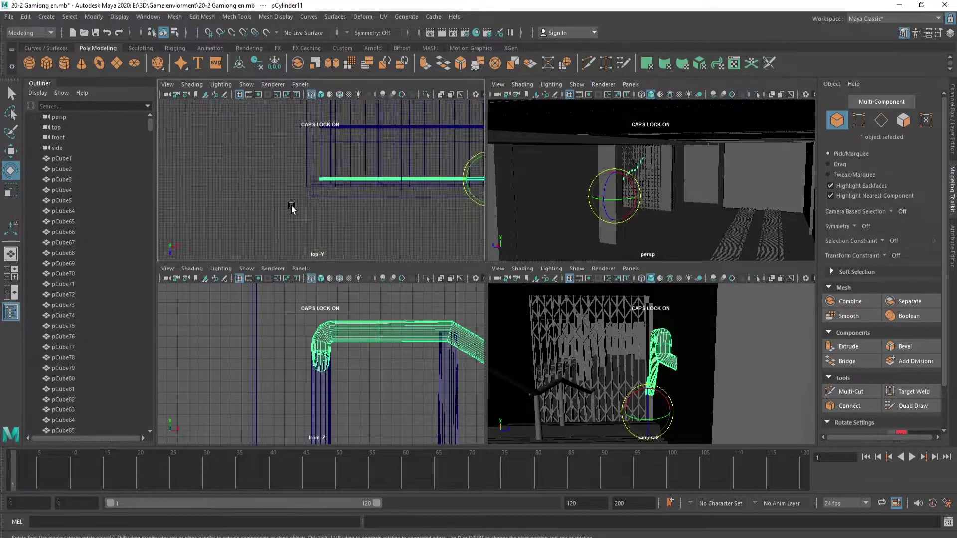
{"action": "middle_click_drag", "start_coordinate": [291, 205], "coordinate": [300, 149], "text": "alt"}
{"action": "scroll", "coordinate": [397, 143], "scroll_direction": "up", "scroll_amount": 5}
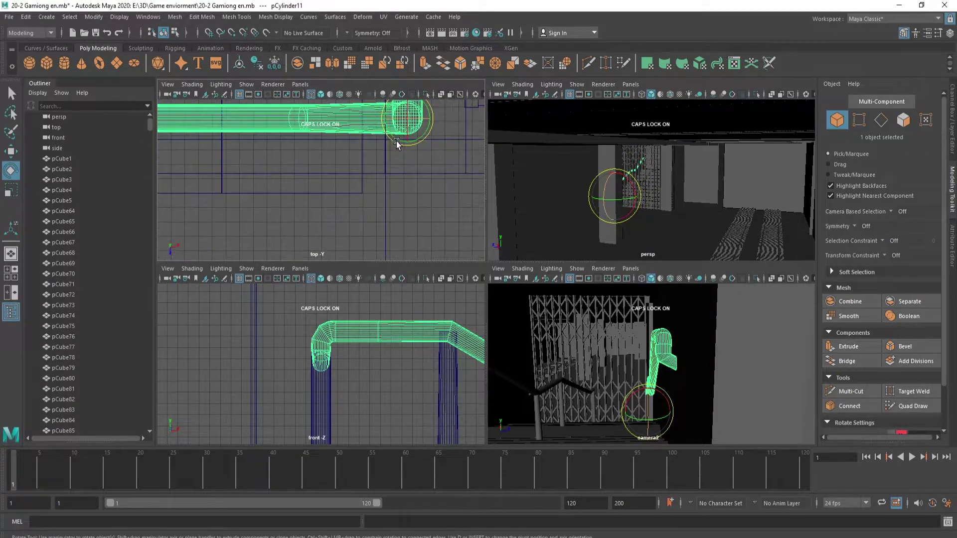
{"action": "middle_click_drag", "start_coordinate": [397, 143], "coordinate": [356, 187], "text": "alt"}
- Select the vertices at the pipe's end, then frame the edge ring near the tip in camera2
{"action": "right_click", "coordinate": [355, 158]}
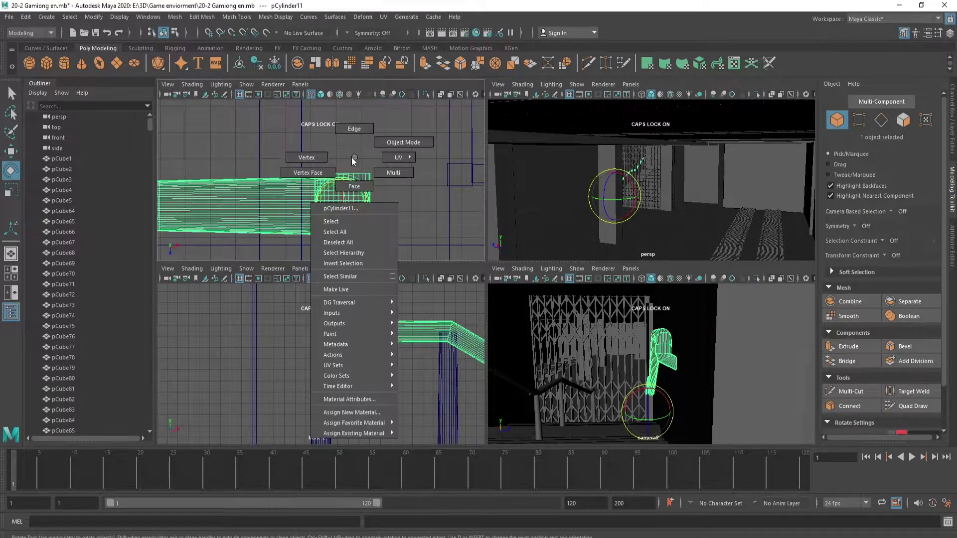
{"action": "left_click", "coordinate": [322, 159]}
{"action": "left_click_drag", "start_coordinate": [307, 167], "coordinate": [376, 179]}
{"action": "key", "text": "f"}
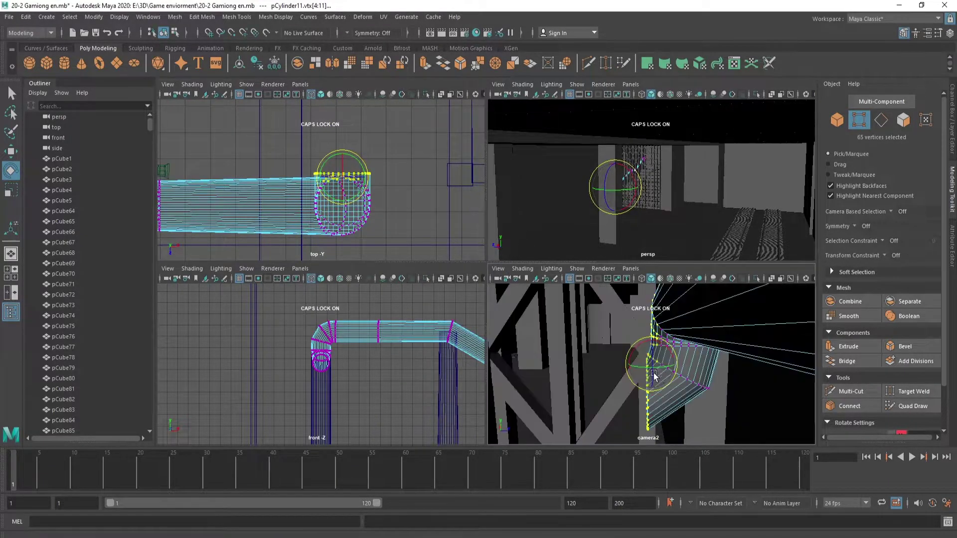
{"action": "right_click_drag", "start_coordinate": [665, 388], "coordinate": [643, 291]}
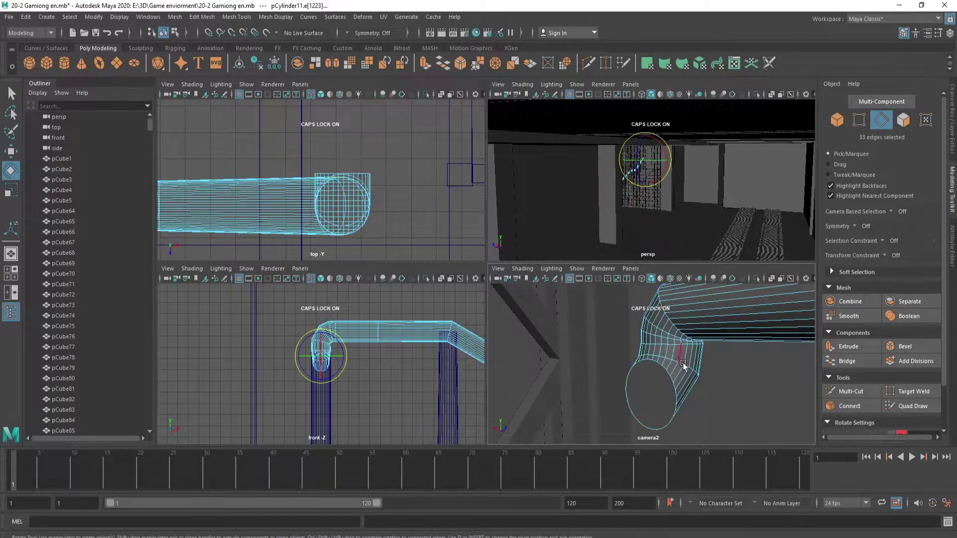
{"action": "left_click_drag", "start_coordinate": [660, 386], "coordinate": [692, 375], "text": "alt"}
{"action": "key", "text": "w"}
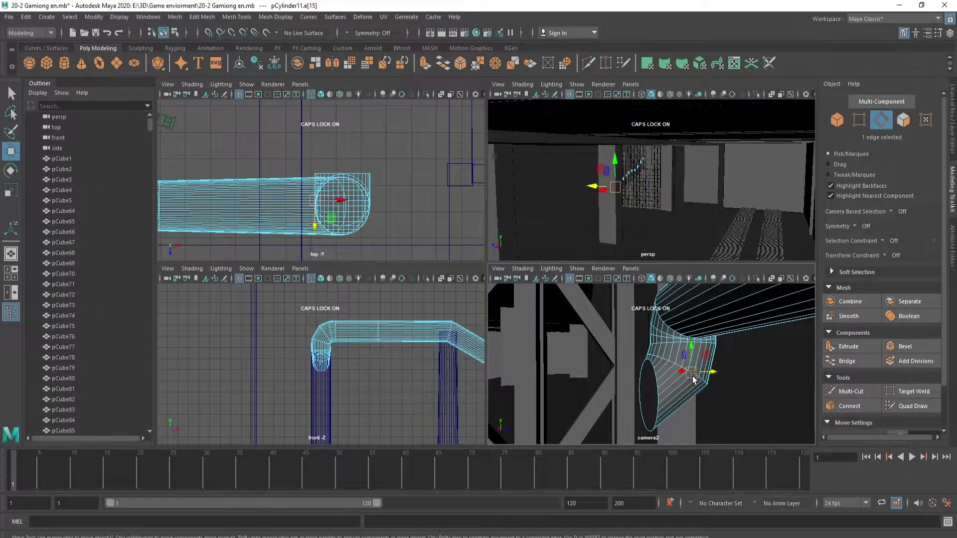
{"action": "key", "text": "f"}
{"action": "key", "text": "space"}
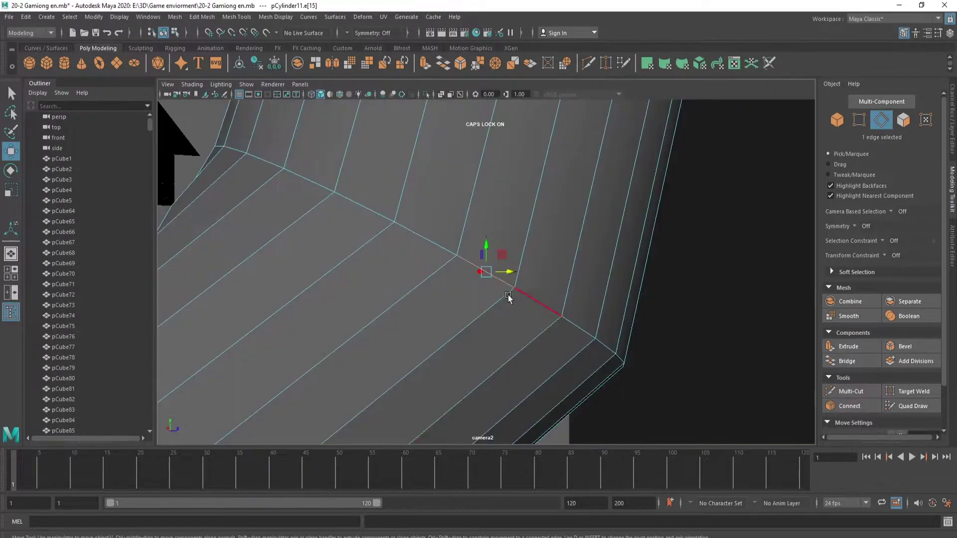
{"action": "scroll", "coordinate": [527, 298], "scroll_direction": "down", "scroll_amount": 3}
- Rotate the edge ring near the tip to bend it downward, then nudge it into place
{"action": "key", "text": "e"}
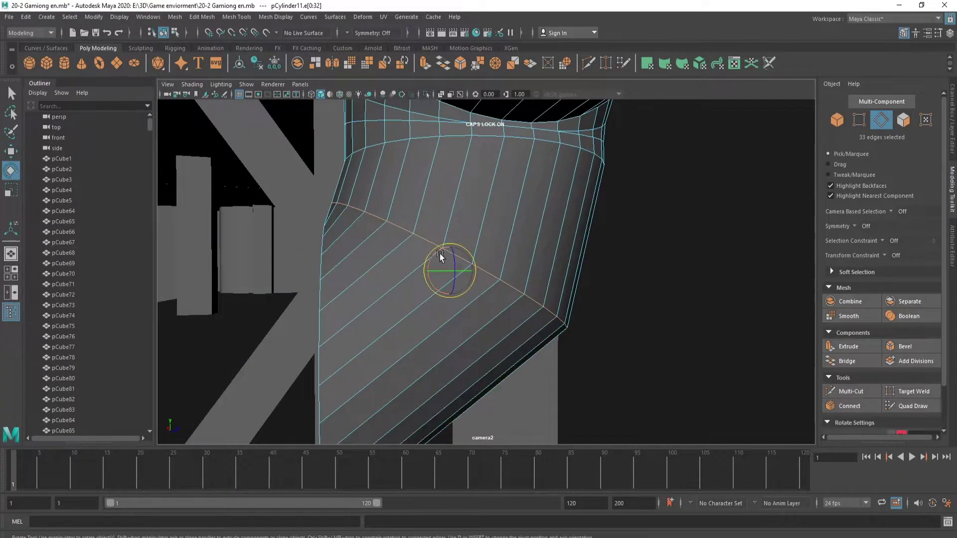
{"action": "mouse_move", "coordinate": [440, 259]}
{"action": "left_mouse_down"}
{"action": "mouse_move", "coordinate": [434, 273]}
{"action": "mouse_move", "coordinate": [494, 273]}
{"action": "left_mouse_up"}
{"action": "key", "text": "w"}
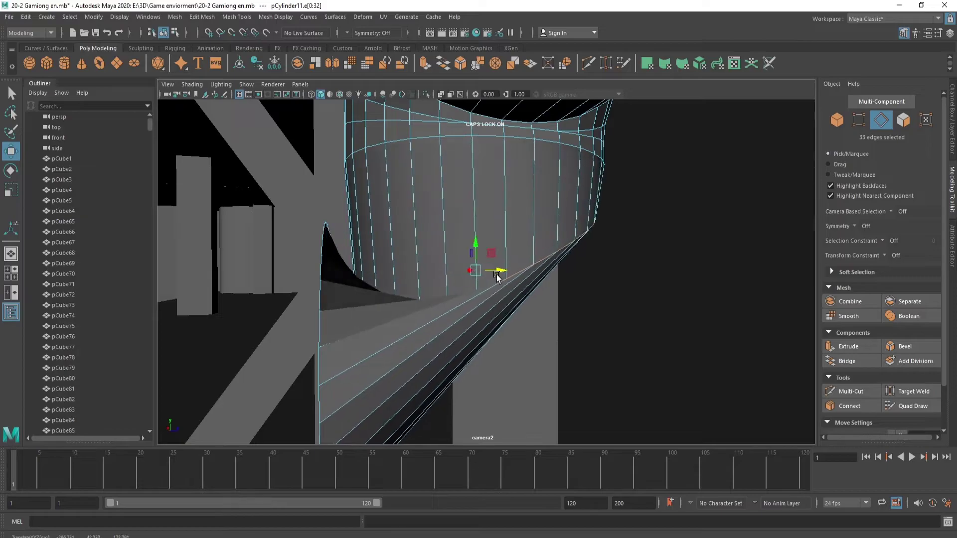
{"action": "right_click_drag", "start_coordinate": [362, 294], "coordinate": [357, 339]}
- Select a face at the pipe's bent end and return to the four-view layout
{"action": "left_click", "coordinate": [357, 339]}
{"action": "mouse_move", "coordinate": [357, 339]}
{"action": "left_mouse_down", "text": "alt"}
{"action": "mouse_move", "coordinate": [292, 372]}
{"action": "mouse_move", "coordinate": [369, 424]}
{"action": "left_mouse_up", "text": "alt"}
{"action": "left_click", "coordinate": [293, 372]}
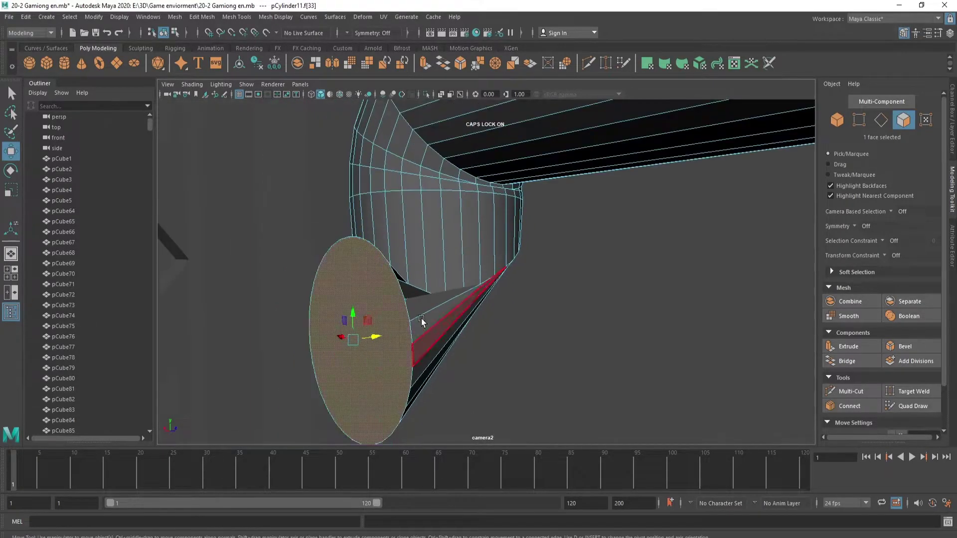
{"action": "left_click", "coordinate": [435, 271]}
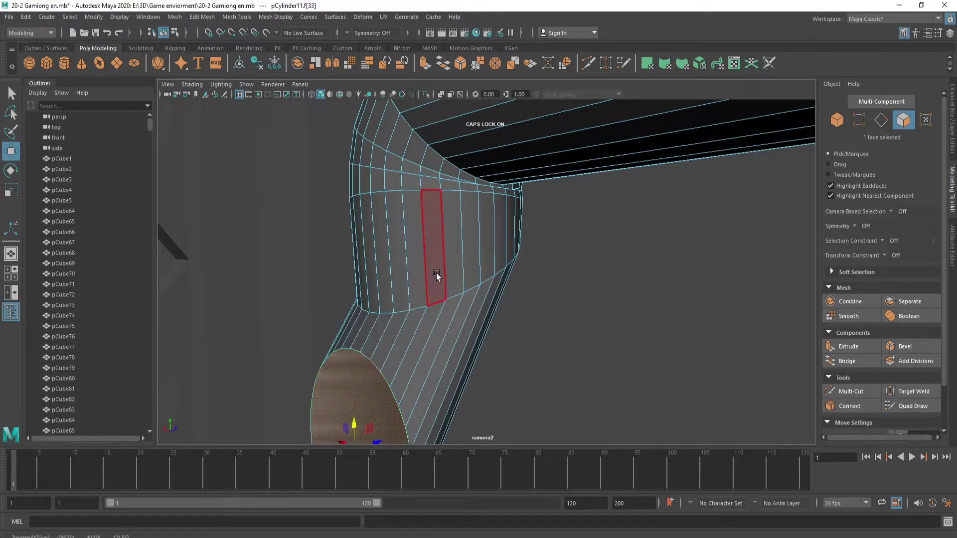
{"action": "key", "text": "space"}
- Tilt the pipe's end face and pull it down to lengthen the bent end
{"action": "left_click_drag", "start_coordinate": [356, 211], "coordinate": [367, 236]}
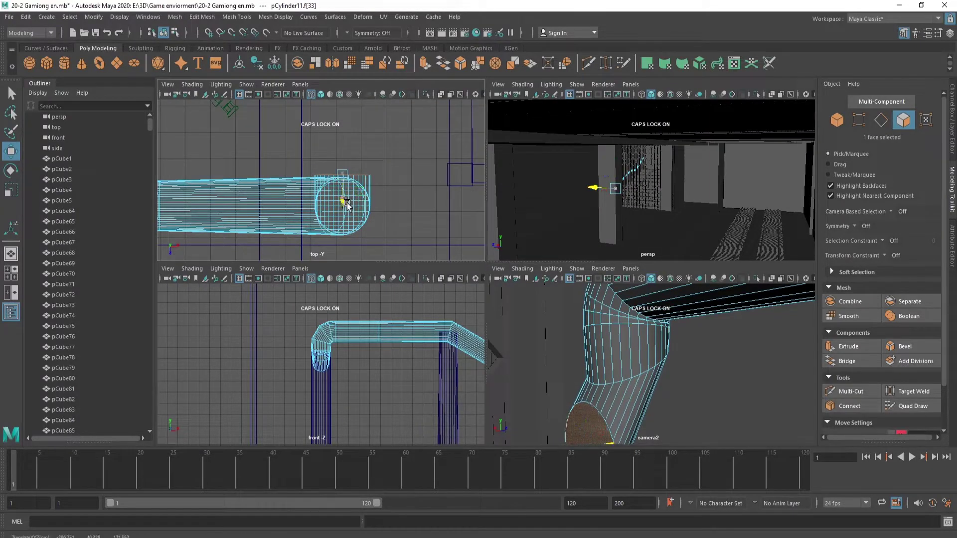
{"action": "key", "text": "ctrl+z"}
{"action": "key", "text": "e"}
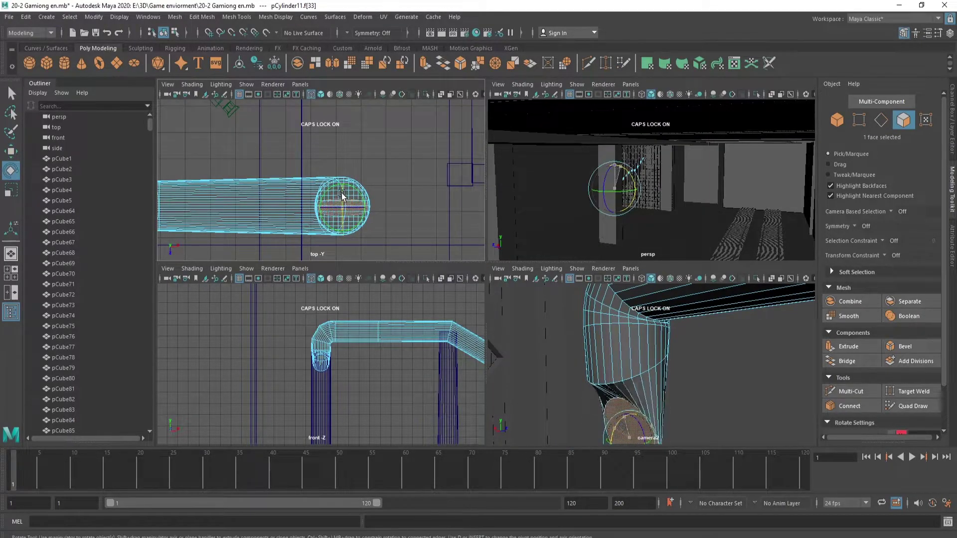
{"action": "left_click_drag", "start_coordinate": [343, 198], "coordinate": [342, 191]}
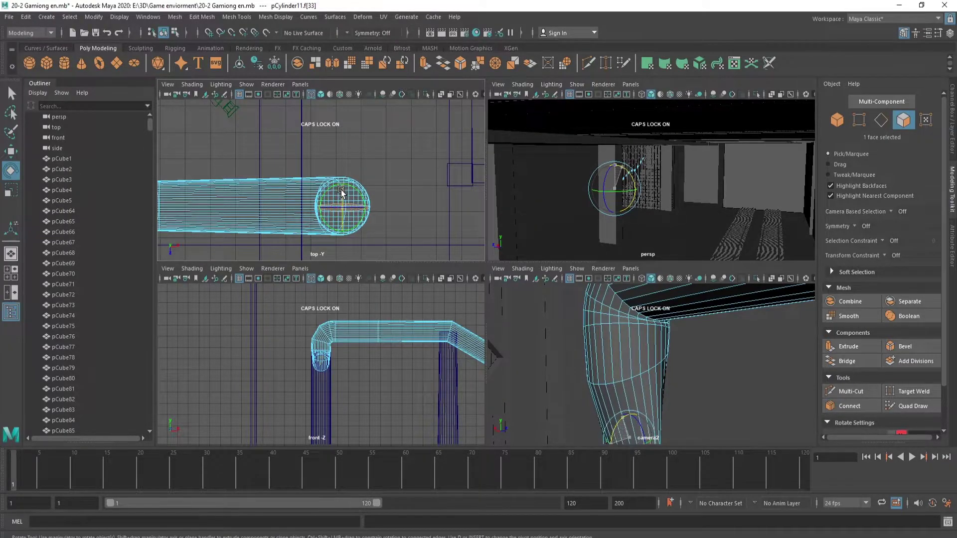
{"action": "key", "text": "w"}
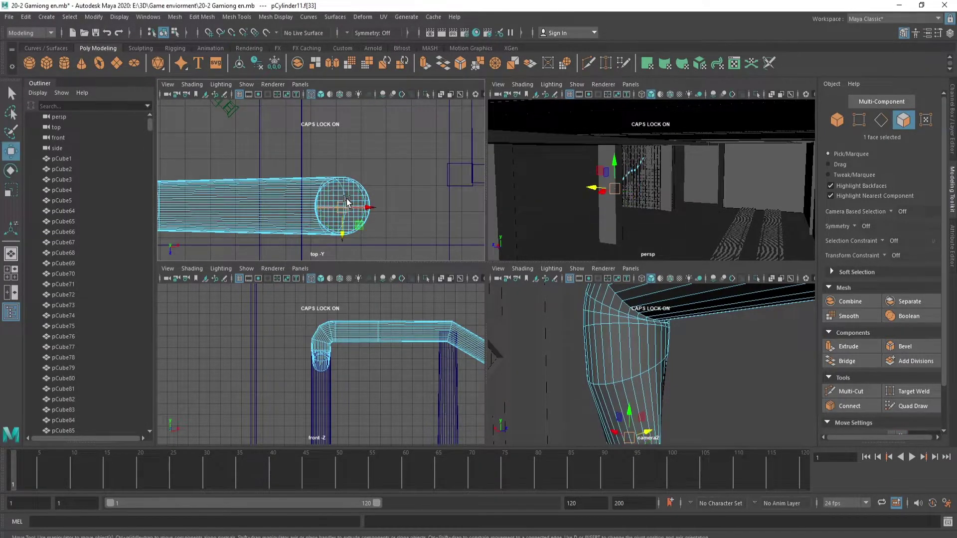
{"action": "left_click_drag", "start_coordinate": [342, 204], "coordinate": [345, 270]}
- Adjust the end face's height in the front view, then reposition the whole pipe in the top view
{"action": "key", "text": "f"}
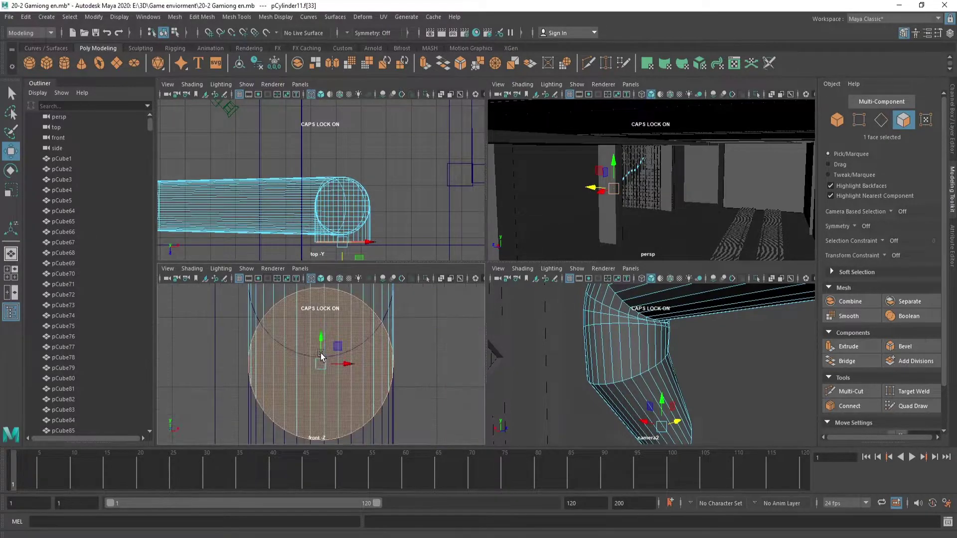
{"action": "left_click_drag", "start_coordinate": [327, 344], "coordinate": [342, 242]}
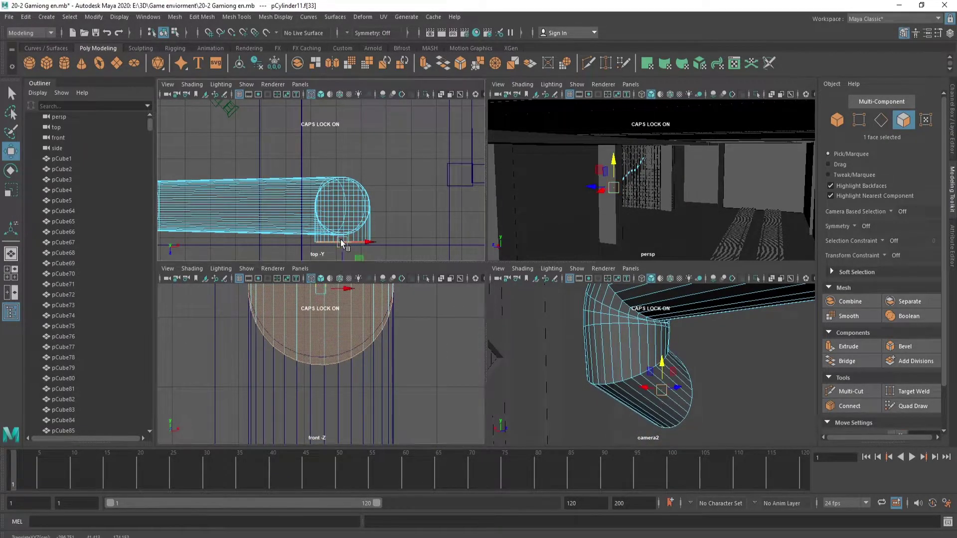
{"action": "right_click_drag", "start_coordinate": [343, 265], "coordinate": [363, 207]}
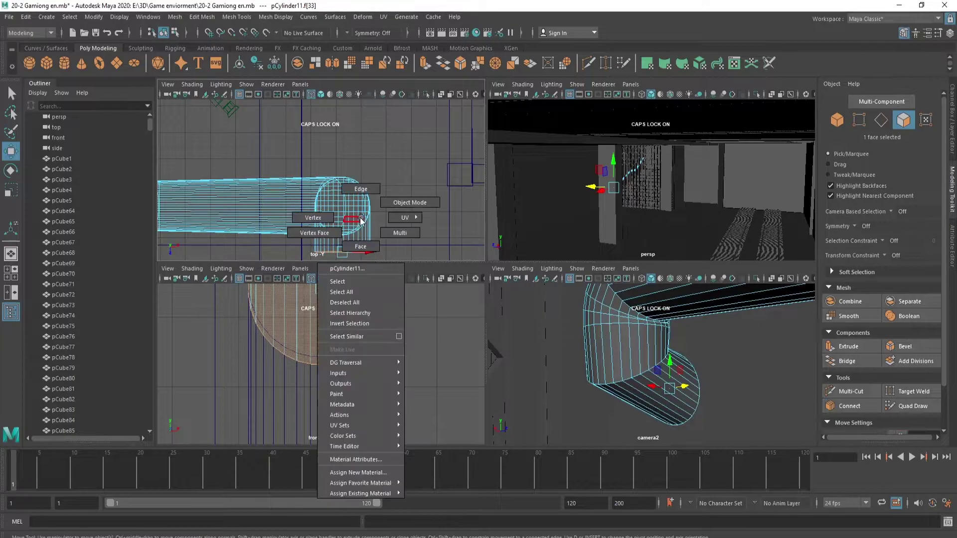
{"action": "mouse_move", "coordinate": [364, 207]}
{"action": "left_mouse_down"}
{"action": "mouse_move", "coordinate": [339, 235]}
{"action": "mouse_move", "coordinate": [344, 259]}
{"action": "left_mouse_up"}
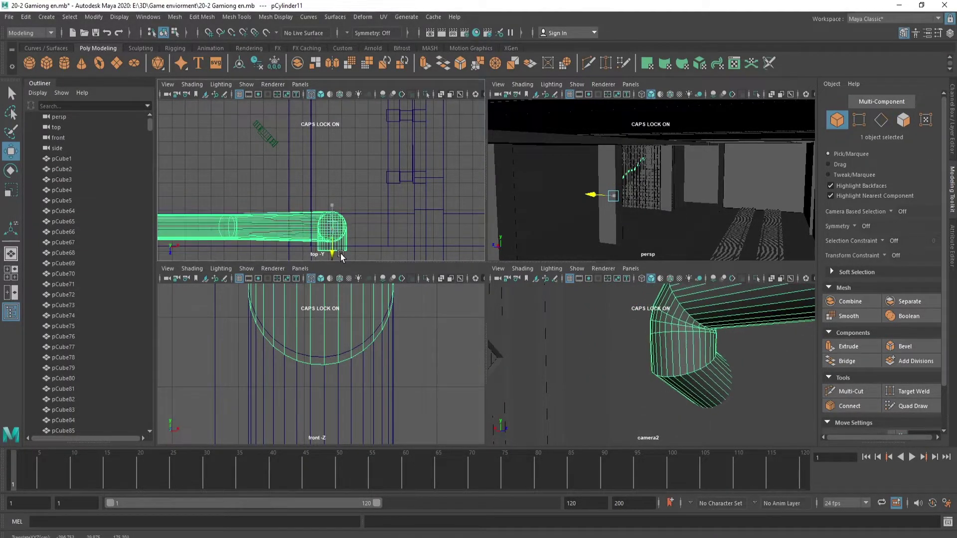
- Zoom around the scene and maximize the camera2 view
{"action": "scroll", "coordinate": [306, 206], "scroll_direction": "down", "scroll_amount": 3}
{"action": "scroll", "coordinate": [306, 207], "scroll_direction": "down", "scroll_amount": 2}
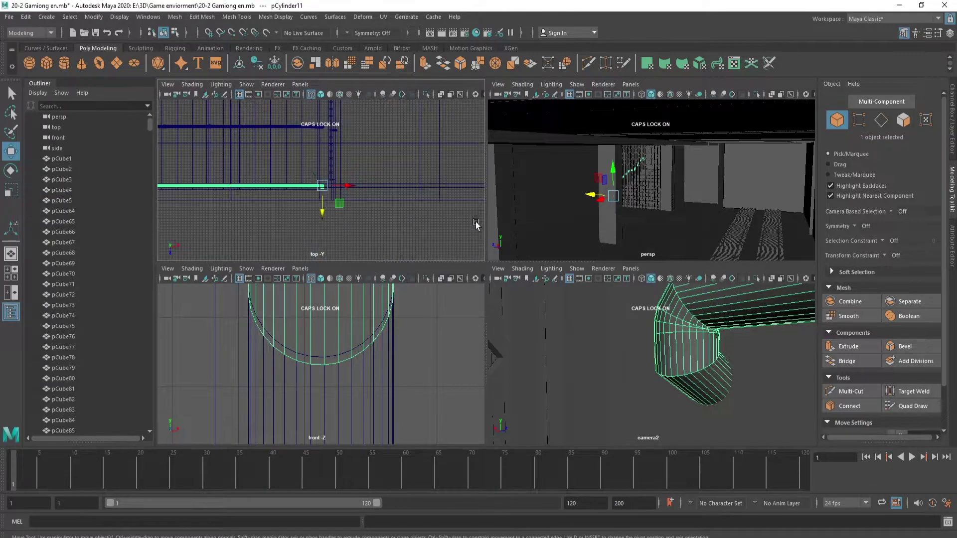
{"action": "scroll", "coordinate": [305, 207], "scroll_direction": "down", "scroll_amount": 2}
{"action": "scroll", "coordinate": [299, 204], "scroll_direction": "up", "scroll_amount": 2}
{"action": "scroll", "coordinate": [239, 196], "scroll_direction": "up", "scroll_amount": 2}
{"action": "scroll", "coordinate": [239, 196], "scroll_direction": "up", "scroll_amount": 2}
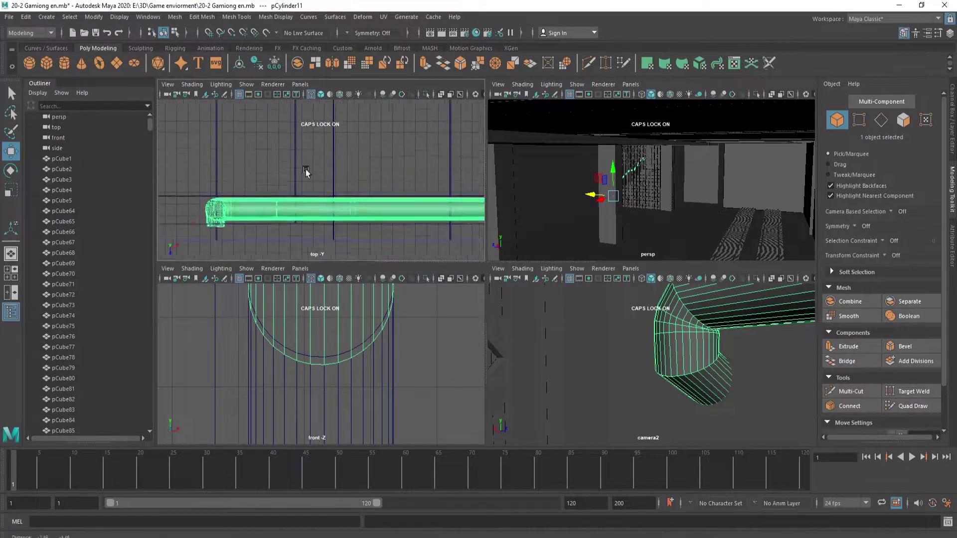
{"action": "scroll", "coordinate": [239, 196], "scroll_direction": "up", "scroll_amount": 2}
{"action": "scroll", "coordinate": [316, 198], "scroll_direction": "down", "scroll_amount": 2}
{"action": "right_click", "coordinate": [657, 381]}
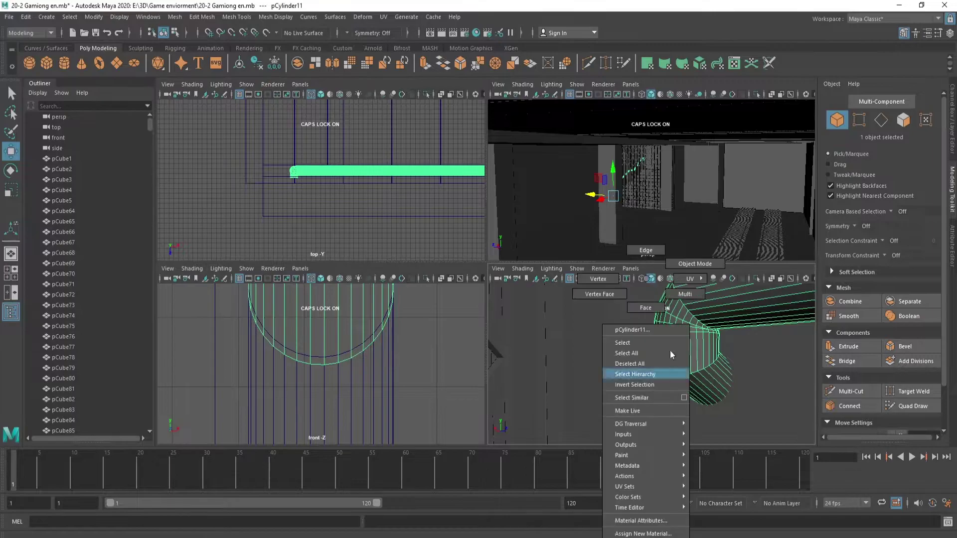
{"action": "key", "text": "space"}
- Orbit close to the railing and Shift-drag a copy downward as a lower rail
{"action": "mouse_move", "coordinate": [619, 375]}
{"action": "left_mouse_down", "text": "alt"}
{"action": "mouse_move", "coordinate": [534, 317]}
{"action": "mouse_move", "coordinate": [539, 305]}
{"action": "mouse_move", "coordinate": [599, 330]}
{"action": "left_mouse_up", "text": "alt"}
{"action": "mouse_move", "coordinate": [636, 191]}
{"action": "left_mouse_down", "text": "alt"}
{"action": "mouse_move", "coordinate": [584, 320]}
{"action": "mouse_move", "coordinate": [572, 297]}
{"action": "mouse_move", "coordinate": [542, 320]}
{"action": "mouse_move", "coordinate": [515, 396]}
{"action": "mouse_move", "coordinate": [579, 333]}
{"action": "mouse_move", "coordinate": [531, 286]}
{"action": "mouse_move", "coordinate": [658, 298]}
{"action": "left_mouse_up", "text": "alt"}
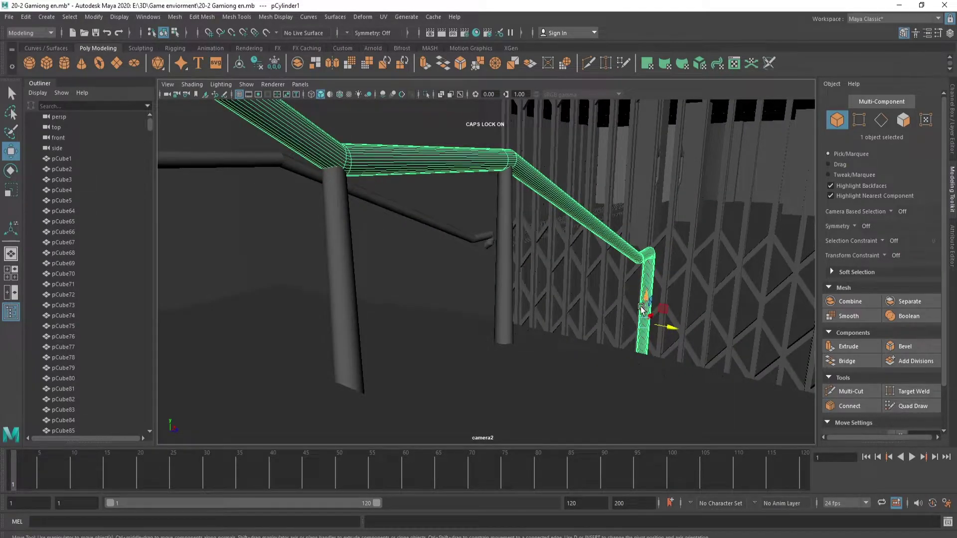
{"action": "left_click_drag", "start_coordinate": [647, 298], "coordinate": [652, 338], "text": "shift"}
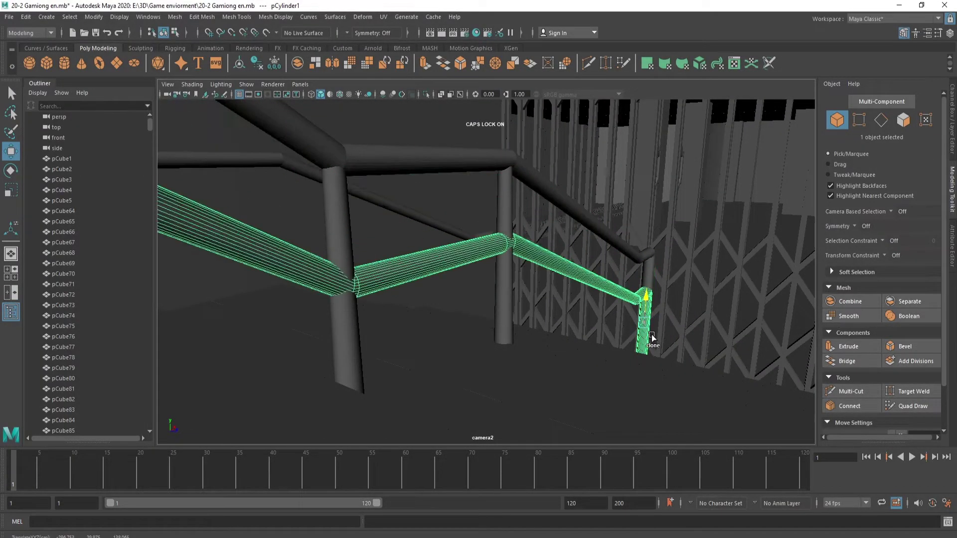
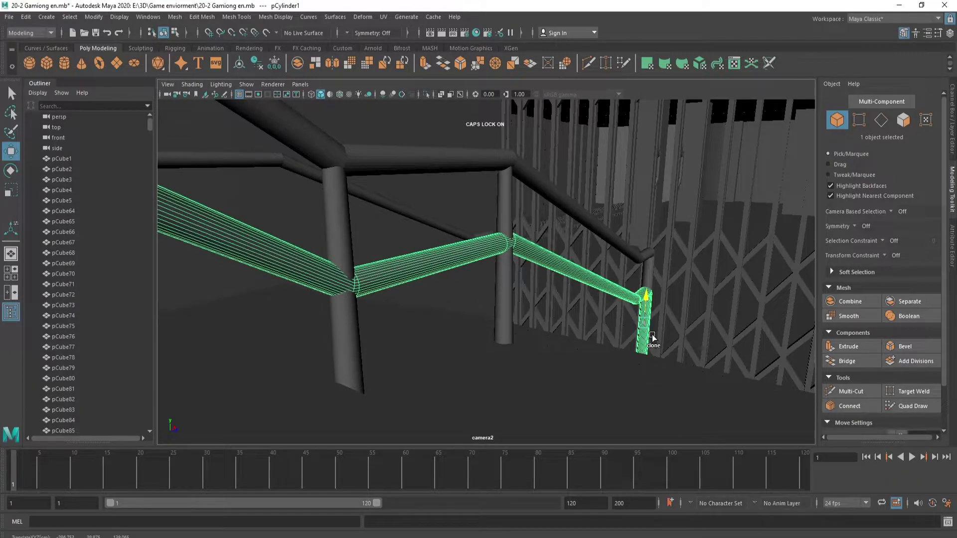
- Orbit to the green railing and select the lower railing pipe pCylinder12 in Object Mode
{"action": "mouse_move", "coordinate": [542, 318]}
{"action": "left_mouse_down", "text": "alt"}
{"action": "mouse_move", "coordinate": [617, 348]}
{"action": "mouse_move", "coordinate": [555, 345]}
{"action": "left_mouse_up", "text": "alt"}
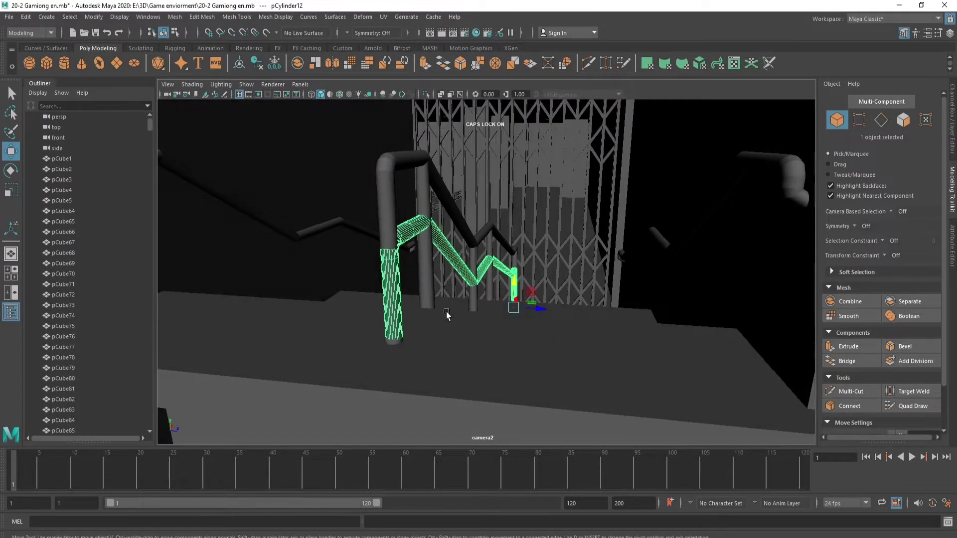
{"action": "scroll", "coordinate": [439, 314], "scroll_direction": "up", "scroll_amount": 3}
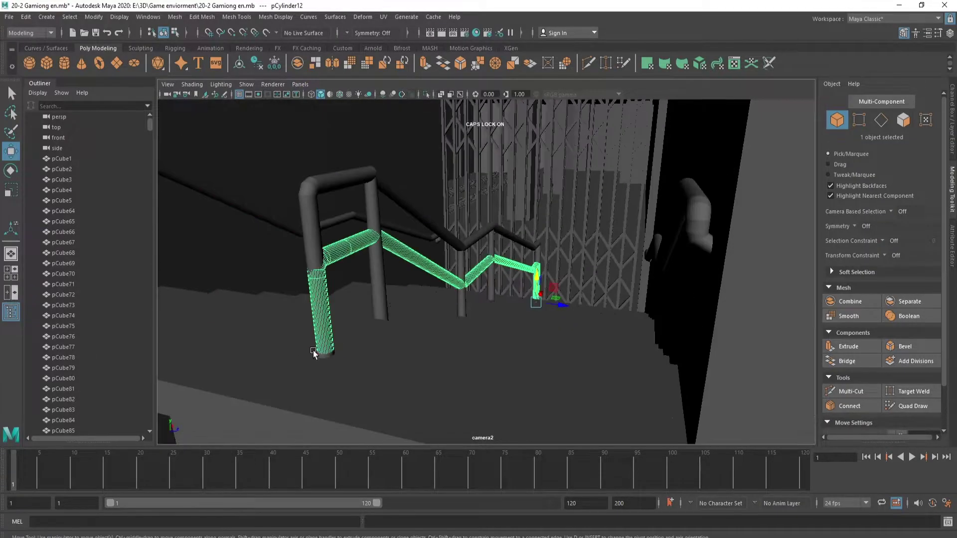
{"action": "right_click", "coordinate": [325, 323]}
{"action": "left_click", "coordinate": [277, 284]}
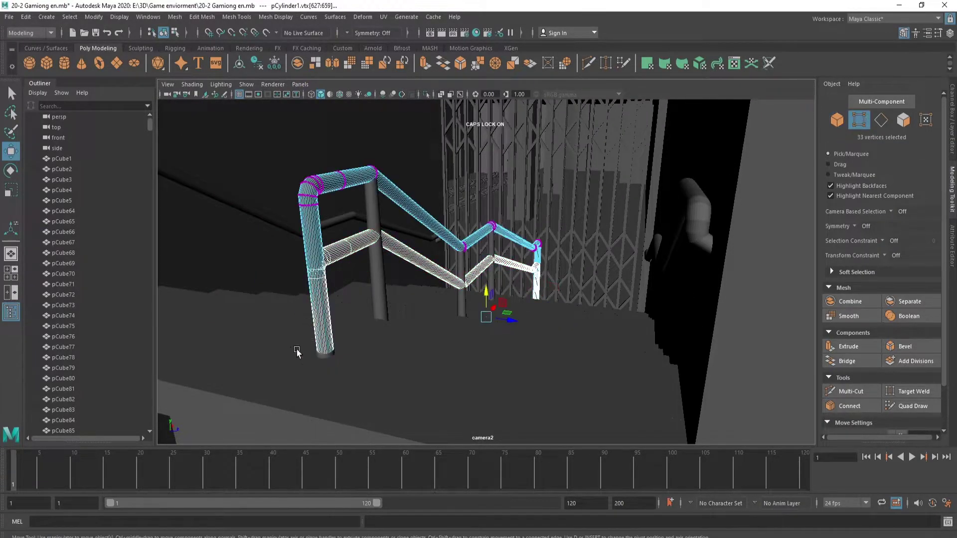
{"action": "right_click", "coordinate": [404, 284]}
{"action": "left_click", "coordinate": [439, 279]}
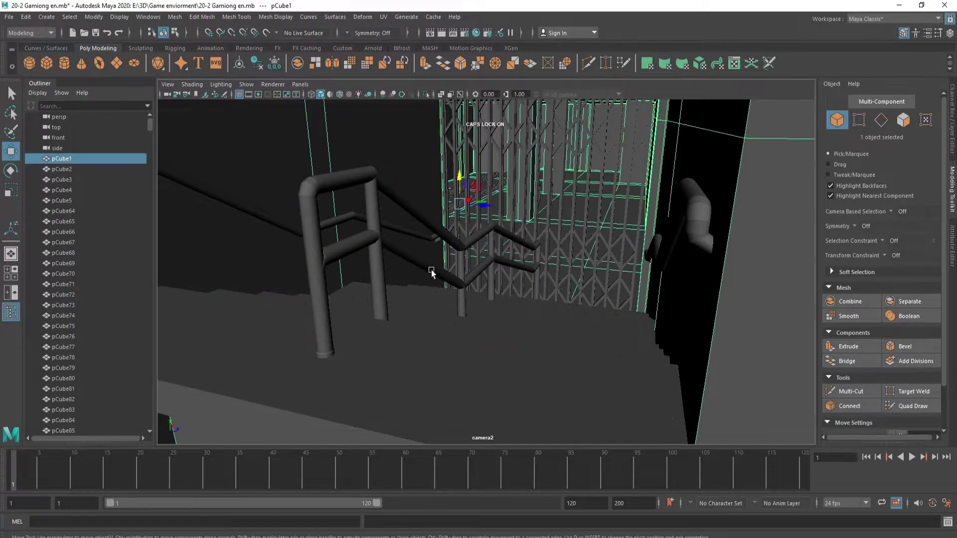
{"action": "left_click", "coordinate": [438, 271]}
{"action": "key", "text": "space"}
- Frame the railing pipe full-screen in the front view and select its bottom-end vertex ring
{"action": "key", "text": "f"}
{"action": "key", "text": "space"}
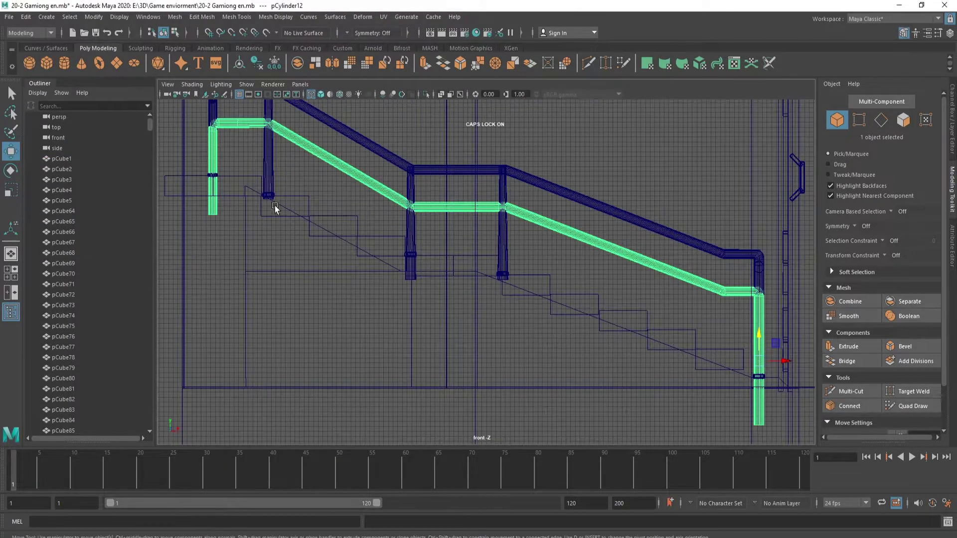
{"action": "right_click_drag", "start_coordinate": [217, 139], "coordinate": [202, 205]}
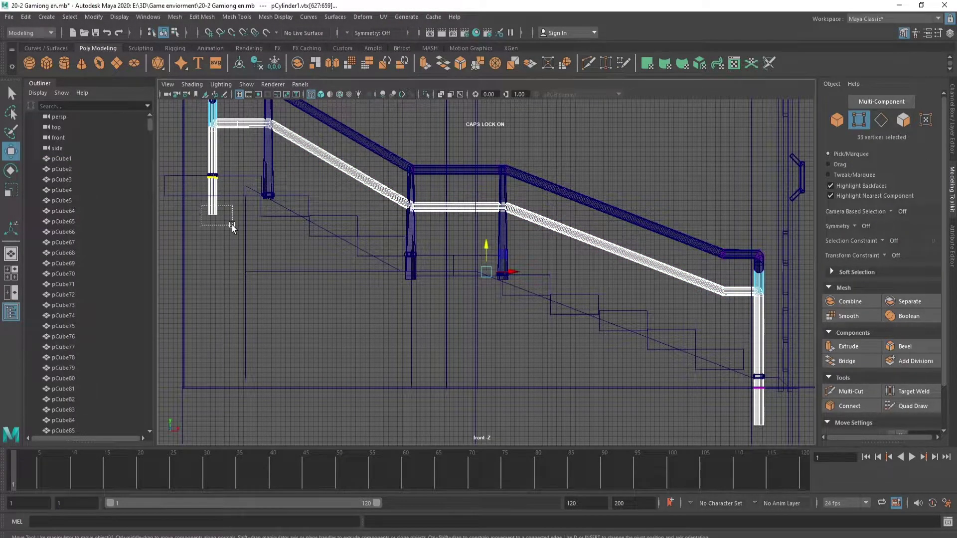
{"action": "key", "text": "F8"}
{"action": "right_click_drag", "start_coordinate": [292, 143], "coordinate": [322, 127]}
{"action": "right_click_drag", "start_coordinate": [340, 181], "coordinate": [301, 172]}
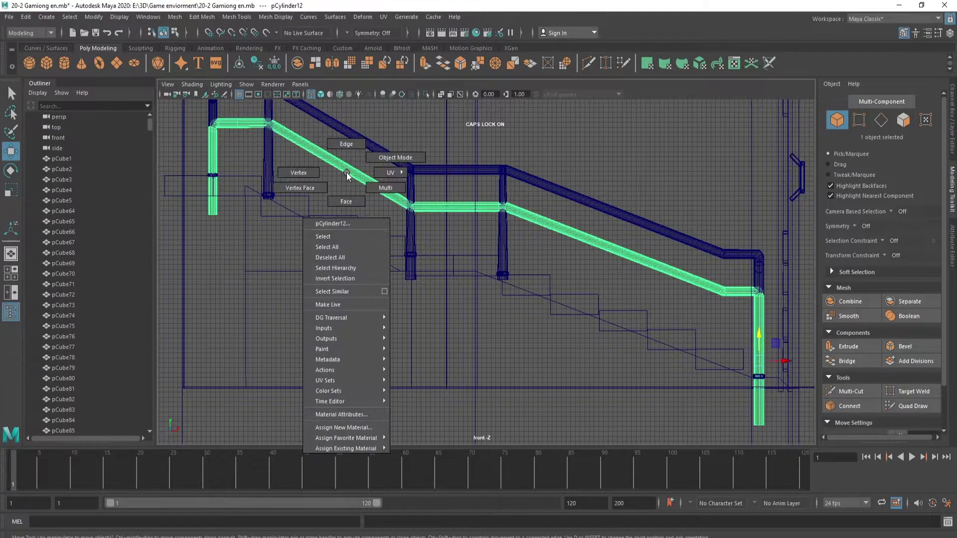
{"action": "left_click_drag", "start_coordinate": [199, 206], "coordinate": [227, 223]}
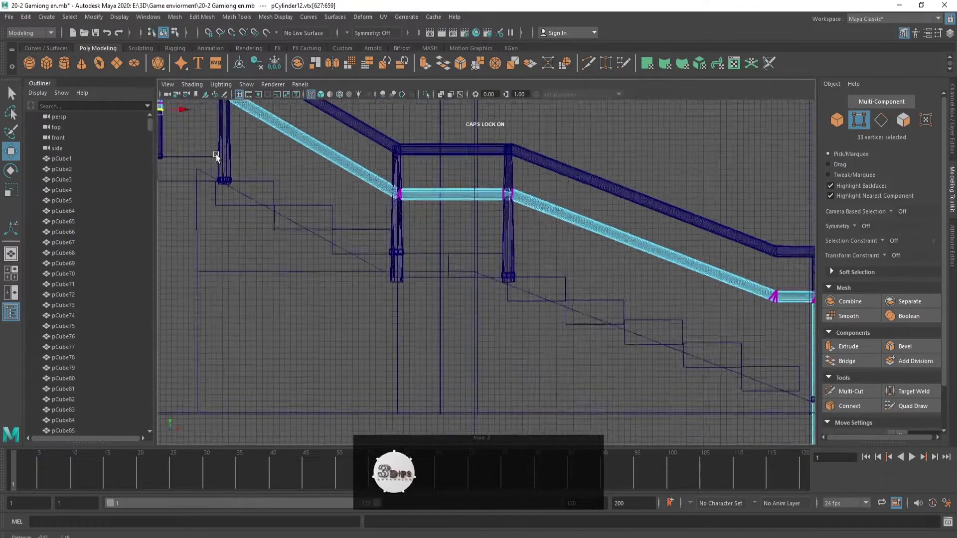
{"action": "scroll", "coordinate": [199, 125], "scroll_direction": "up", "scroll_amount": 5}
{"action": "mouse_move", "coordinate": [199, 124]}
{"action": "middle_mouse_down", "text": "alt"}
{"action": "mouse_move", "coordinate": [263, 294]}
{"action": "mouse_move", "coordinate": [339, 319]}
{"action": "middle_mouse_up", "text": "alt"}
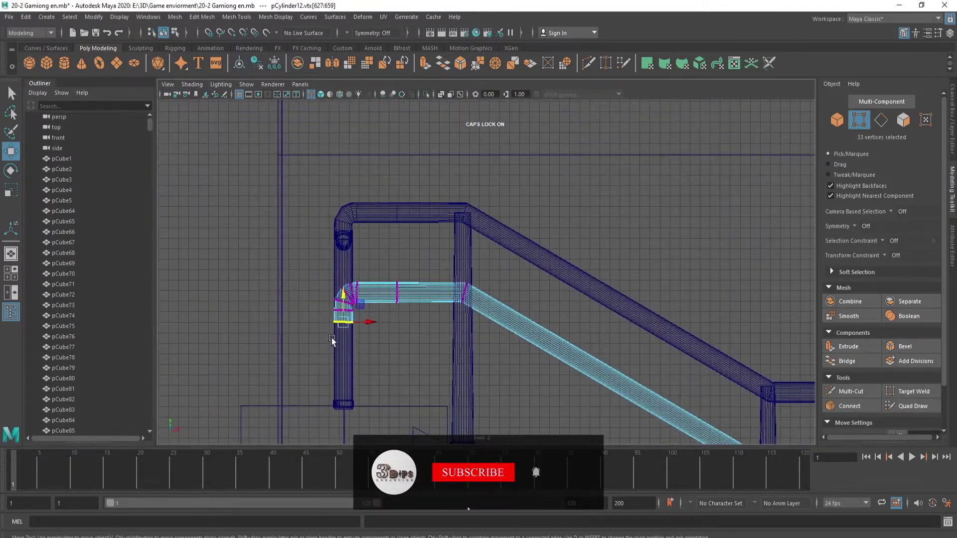
{"action": "scroll", "coordinate": [339, 319], "scroll_direction": "up", "scroll_amount": 3}
{"action": "scroll", "coordinate": [342, 355], "scroll_direction": "up", "scroll_amount": 1}
- Return to object mode, select the vertical pipe, then clear the selection
{"action": "right_click_drag", "start_coordinate": [311, 284], "coordinate": [258, 277]}
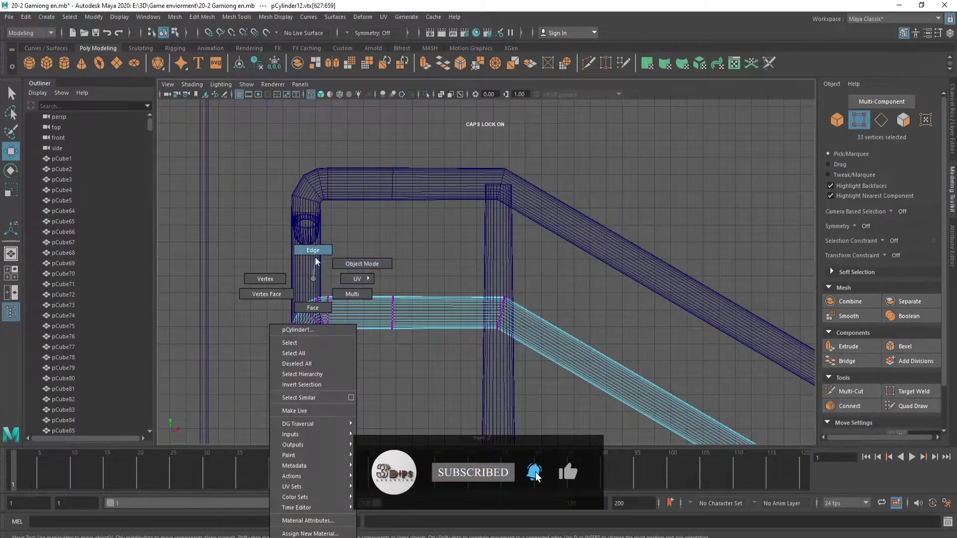
{"action": "left_click_drag", "start_coordinate": [323, 394], "coordinate": [322, 392]}
{"action": "right_click_drag", "start_coordinate": [359, 279], "coordinate": [361, 324]}
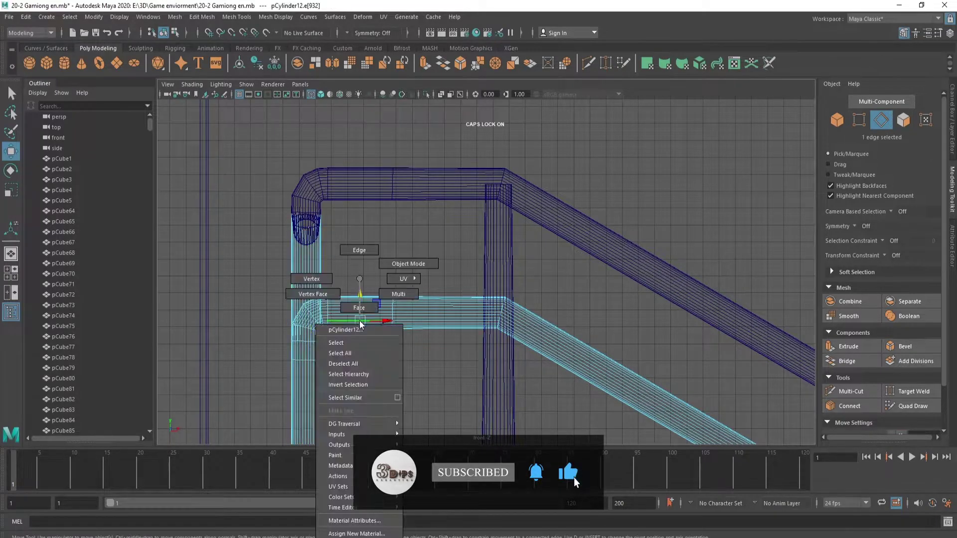
{"action": "right_click_drag", "start_coordinate": [327, 277], "coordinate": [409, 264]}
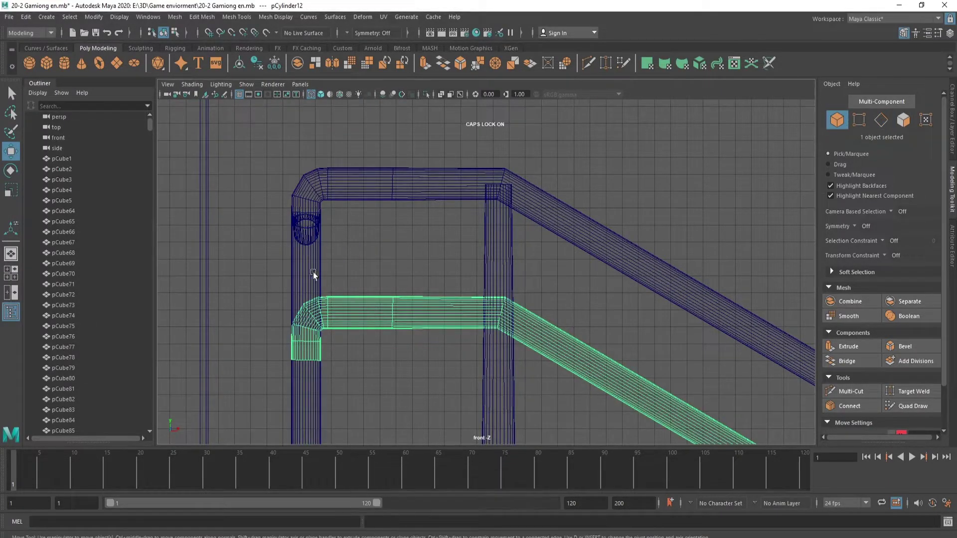
{"action": "left_click", "coordinate": [300, 271]}
{"action": "scroll", "coordinate": [338, 330], "scroll_direction": "down", "scroll_amount": 2}
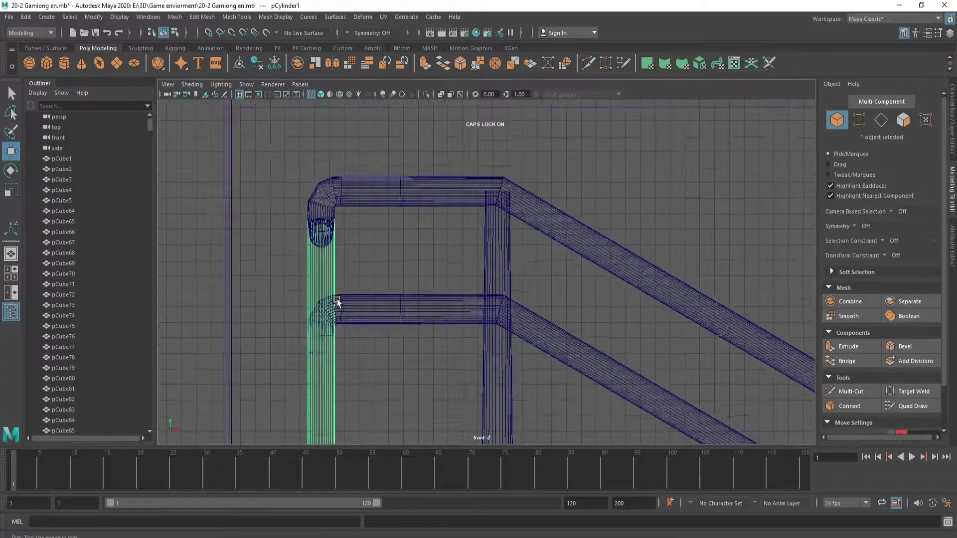
{"action": "scroll", "coordinate": [337, 331], "scroll_direction": "down", "scroll_amount": 3}
{"action": "right_click", "coordinate": [385, 252]}
{"action": "left_click", "coordinate": [359, 250]}
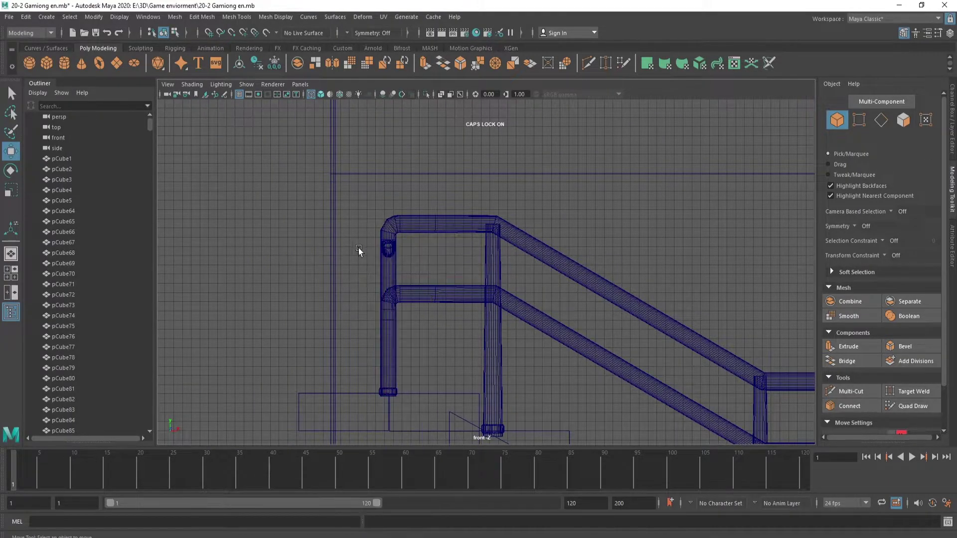
- Select the lower rail and pick a single edge on it in edge mode
{"action": "left_click", "coordinate": [423, 298]}
{"action": "scroll", "coordinate": [423, 298], "scroll_direction": "up", "scroll_amount": 1}
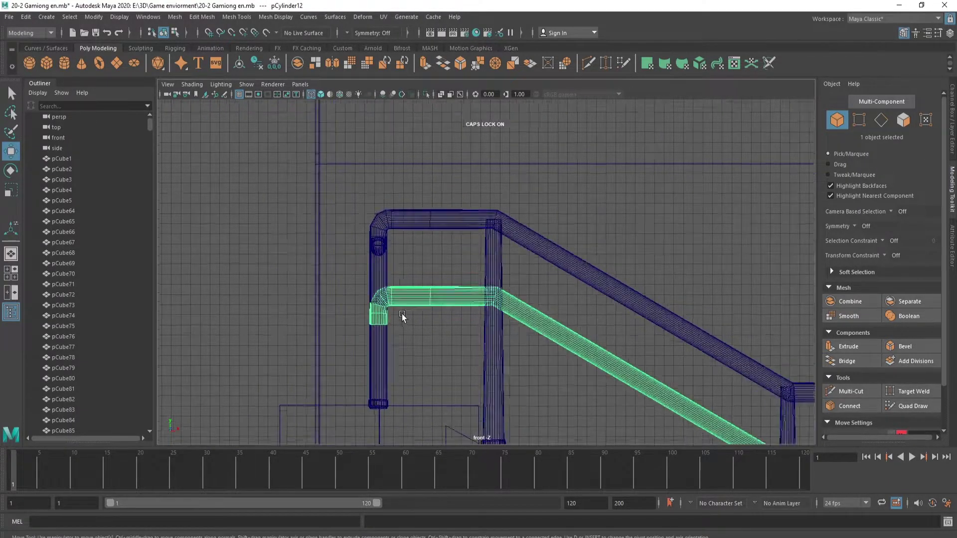
{"action": "scroll", "coordinate": [409, 304], "scroll_direction": "up", "scroll_amount": 1}
{"action": "right_click_drag", "start_coordinate": [408, 304], "coordinate": [367, 299]}
{"action": "left_click_drag", "start_coordinate": [351, 323], "coordinate": [385, 335]}
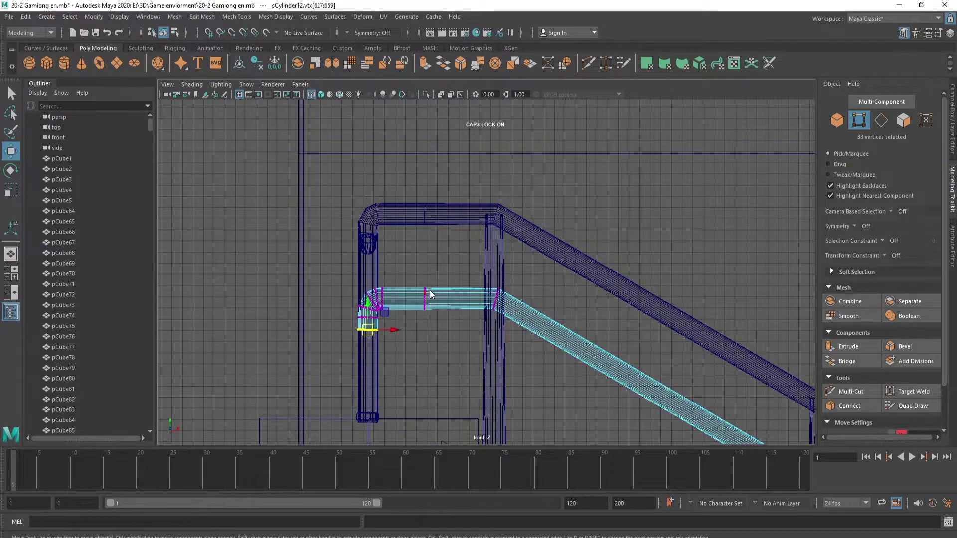
{"action": "right_click_drag", "start_coordinate": [430, 294], "coordinate": [427, 255]}
{"action": "left_click", "coordinate": [390, 279]}
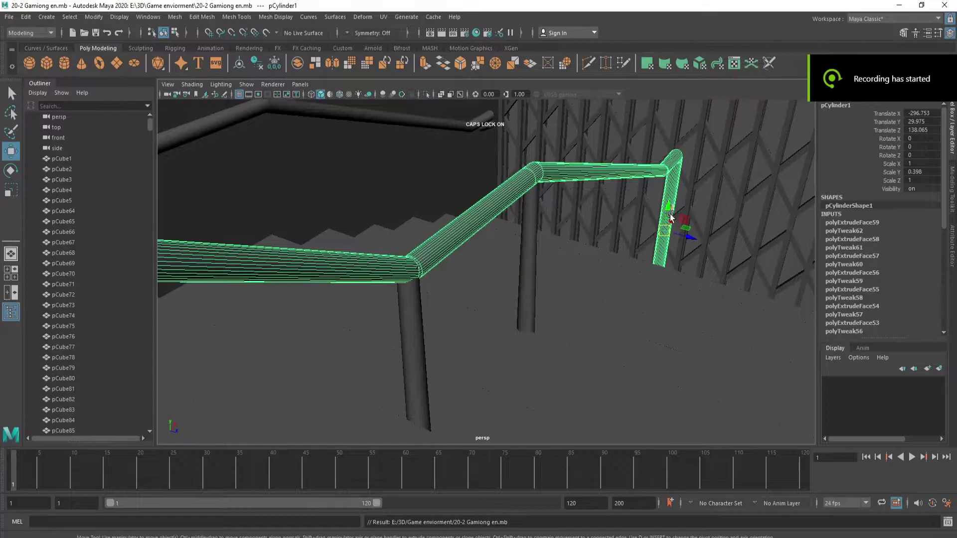
- Duplicate the handrail pipe downward as a lower rail and orbit to view it
{"action": "left_click_drag", "start_coordinate": [668, 210], "coordinate": [670, 248], "text": "shift"}
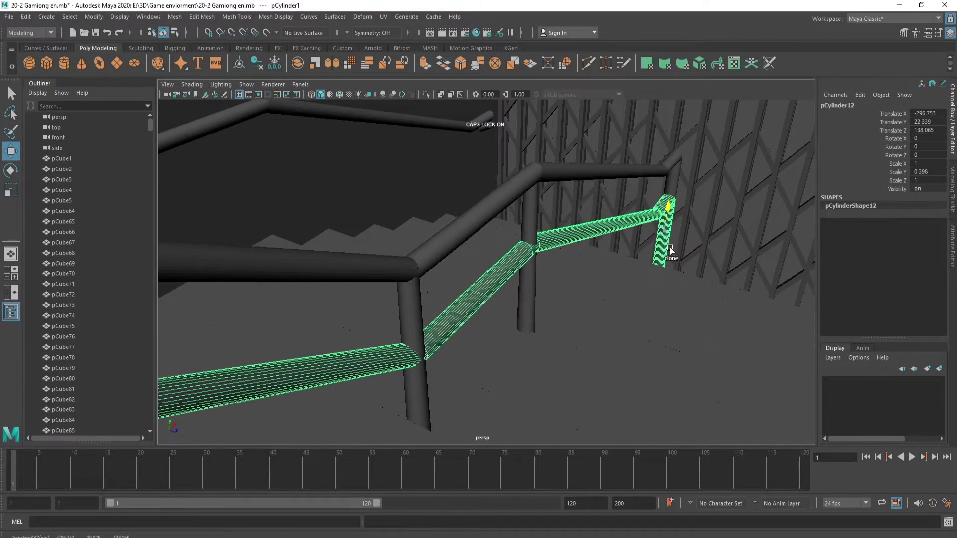
{"action": "scroll", "coordinate": [531, 315], "scroll_direction": "down", "scroll_amount": 5}
{"action": "left_click_drag", "start_coordinate": [575, 316], "coordinate": [480, 258], "text": "alt"}
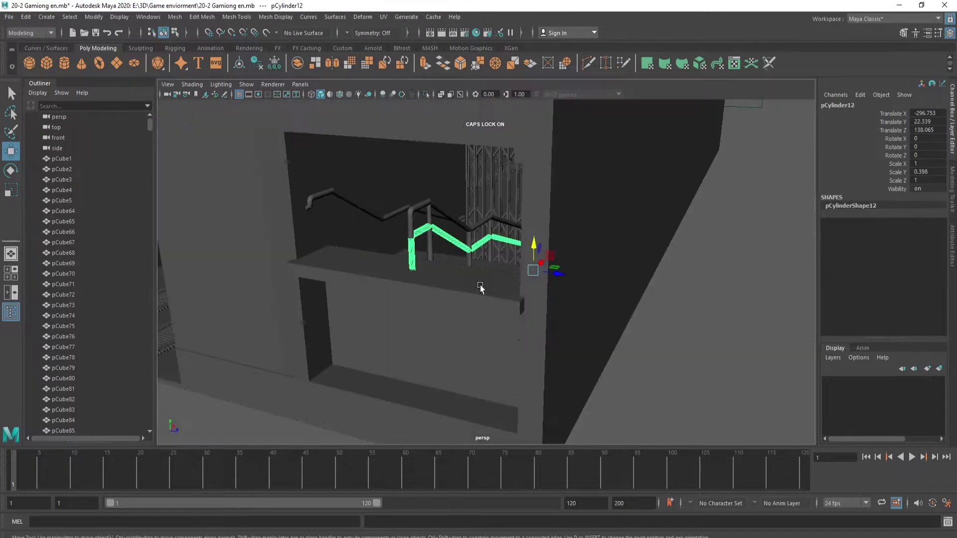
{"action": "scroll", "coordinate": [480, 258], "scroll_direction": "up", "scroll_amount": 3}
{"action": "scroll", "coordinate": [492, 207], "scroll_direction": "up", "scroll_amount": 3}
{"action": "scroll", "coordinate": [434, 231], "scroll_direction": "up", "scroll_amount": 2}
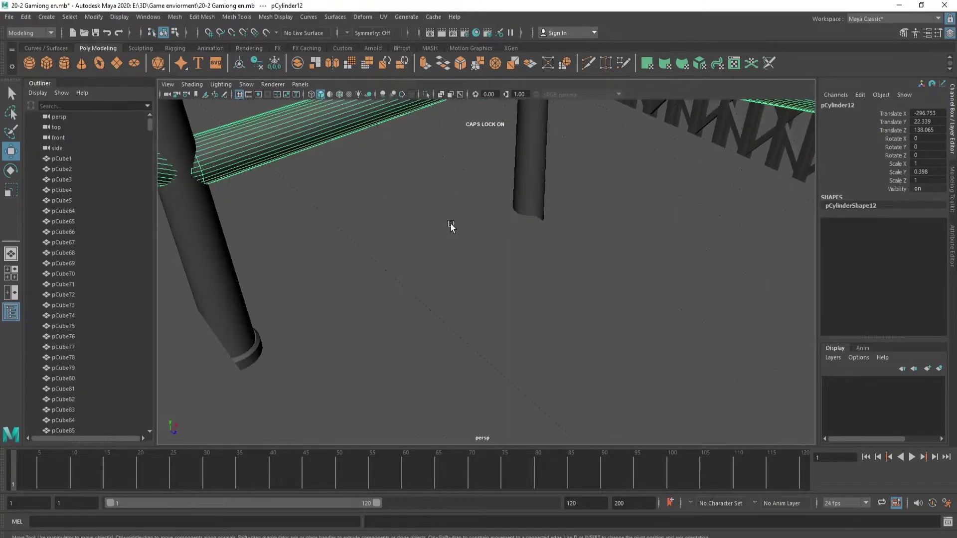
{"action": "scroll", "coordinate": [450, 226], "scroll_direction": "up", "scroll_amount": 2}
{"action": "left_click_drag", "start_coordinate": [433, 333], "coordinate": [419, 310], "text": "alt"}
{"action": "scroll", "coordinate": [468, 305], "scroll_direction": "up", "scroll_amount": 2}
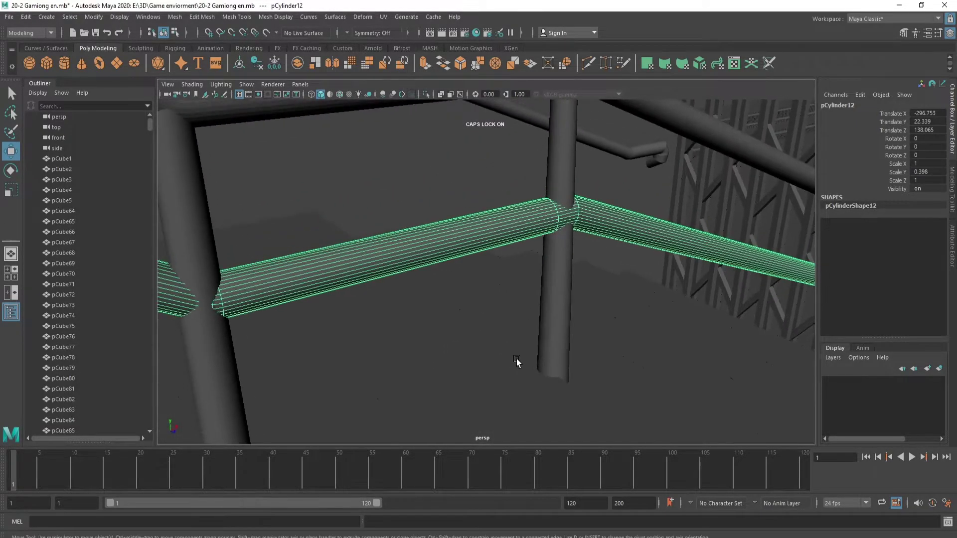
{"action": "scroll", "coordinate": [528, 355], "scroll_direction": "down", "scroll_amount": 3}
{"action": "left_click_drag", "start_coordinate": [549, 312], "coordinate": [566, 316], "text": "alt"}
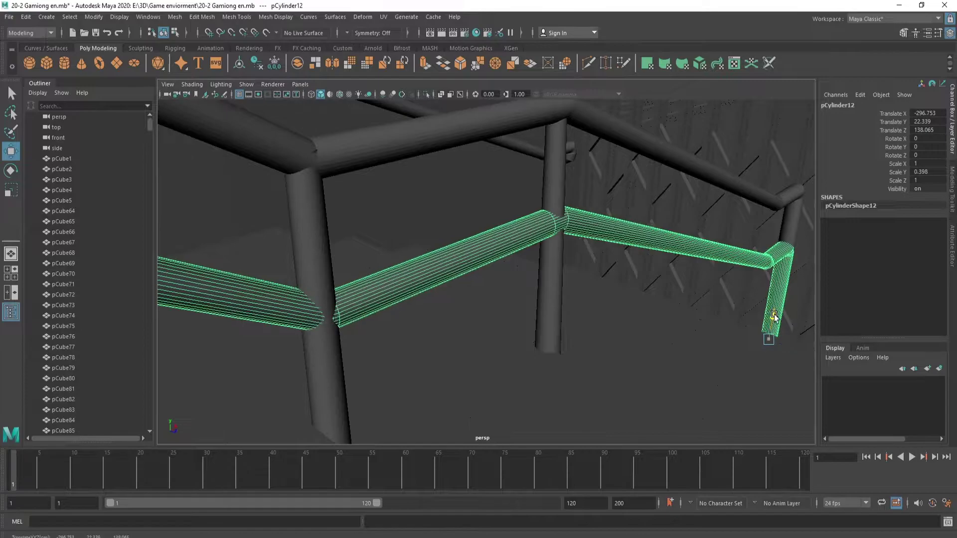
- Nudge the new rail to Translate Y 21.514 and select the vertex ring at its end
{"action": "left_click_drag", "start_coordinate": [773, 315], "coordinate": [769, 331]}
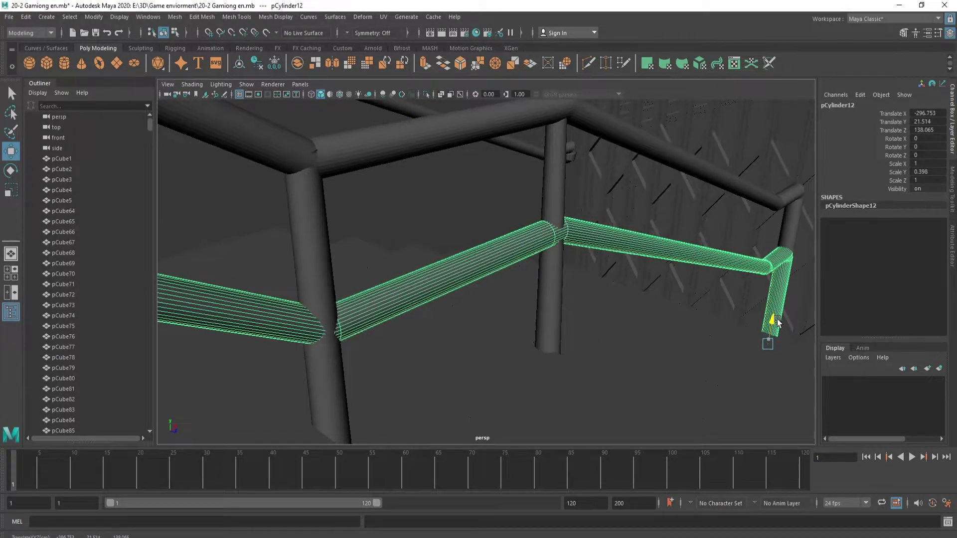
{"action": "mouse_move", "coordinate": [376, 279]}
{"action": "right_mouse_down"}
{"action": "mouse_move", "coordinate": [376, 304]}
{"action": "mouse_move", "coordinate": [343, 277]}
{"action": "right_mouse_up"}
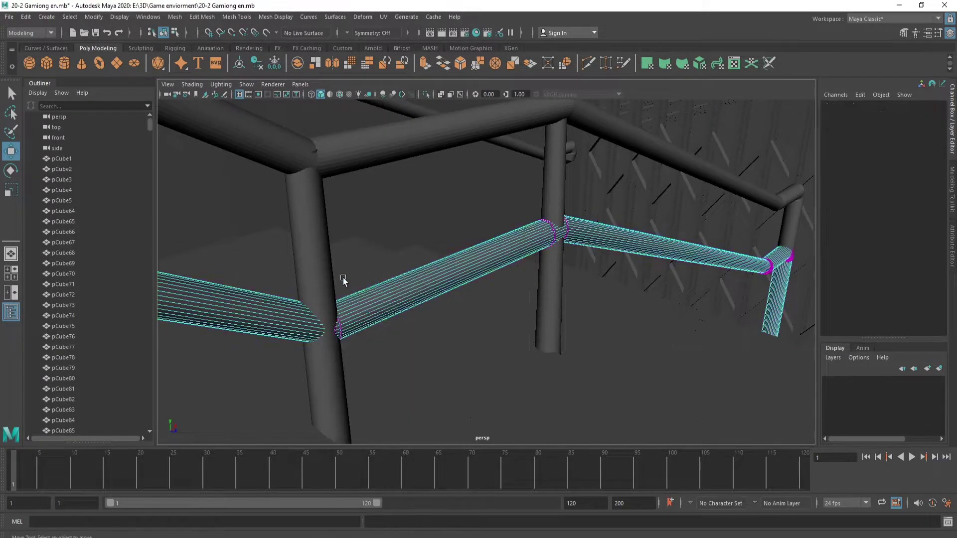
{"action": "key", "text": "space"}
{"action": "left_click_drag", "start_coordinate": [167, 350], "coordinate": [196, 372]}
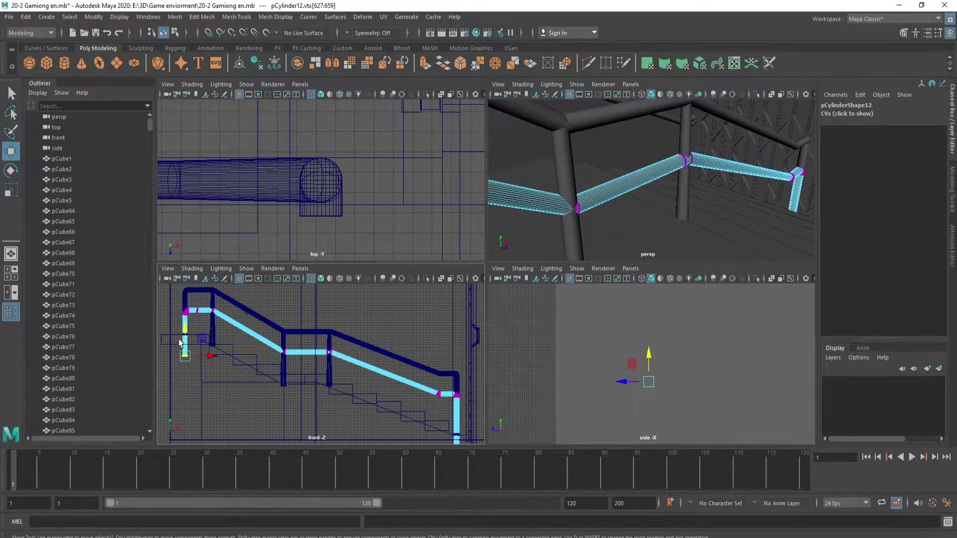
{"action": "scroll", "coordinate": [206, 297], "scroll_direction": "down", "scroll_amount": 2}
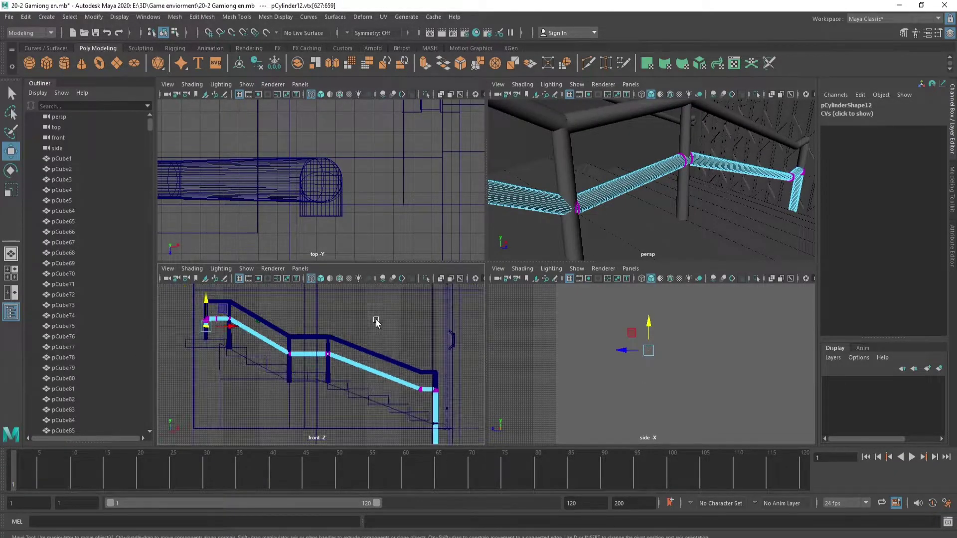
{"action": "scroll", "coordinate": [319, 364], "scroll_direction": "down", "scroll_amount": 2}
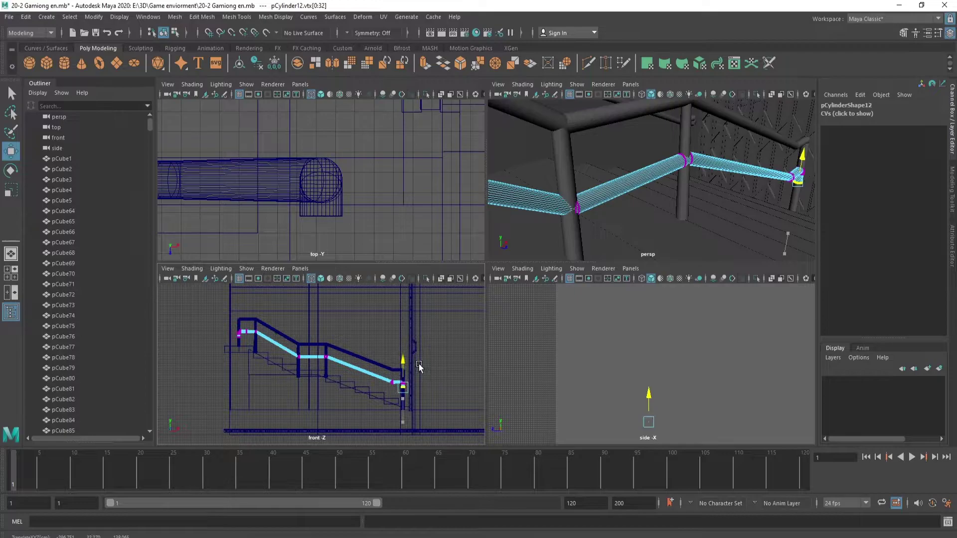
{"action": "key", "text": "f"}
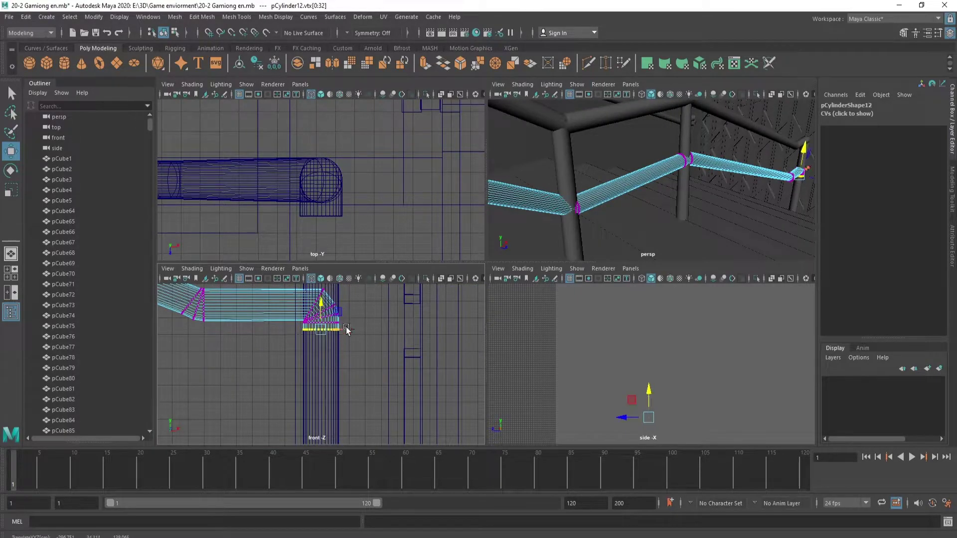
{"action": "scroll", "coordinate": [379, 354], "scroll_direction": "down", "scroll_amount": 3}
{"action": "scroll", "coordinate": [429, 387], "scroll_direction": "down", "scroll_amount": 2}
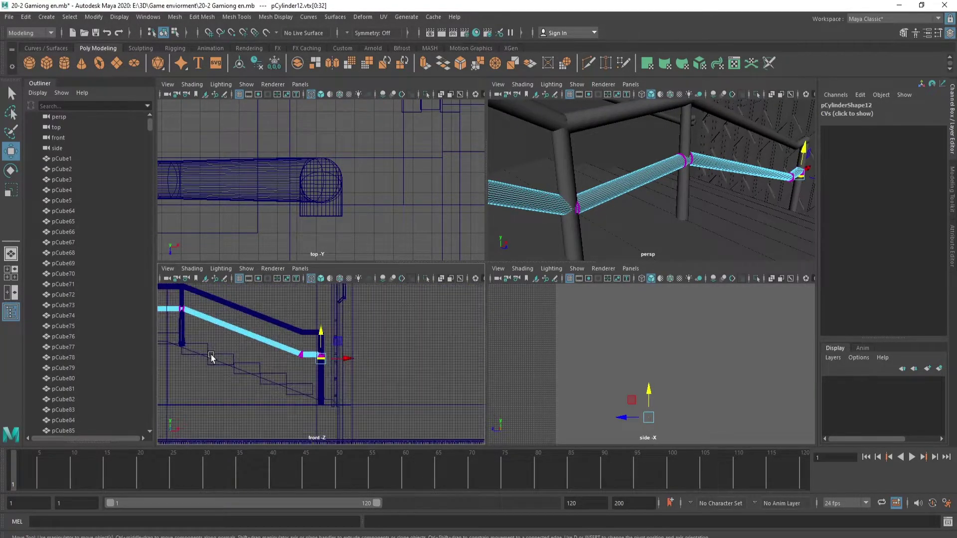
{"action": "middle_click_drag", "start_coordinate": [204, 339], "coordinate": [329, 349], "text": "alt"}
{"action": "scroll", "coordinate": [369, 354], "scroll_direction": "up", "scroll_amount": 4}
{"action": "scroll", "coordinate": [373, 356], "scroll_direction": "up", "scroll_amount": 2}
{"action": "scroll", "coordinate": [373, 356], "scroll_direction": "up", "scroll_amount": 3}
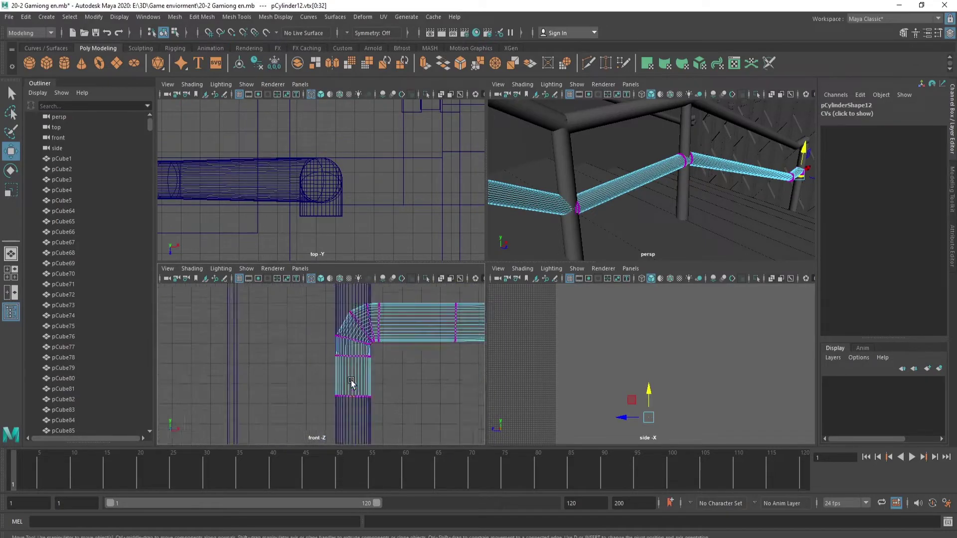
{"action": "left_click_drag", "start_coordinate": [451, 430], "coordinate": [451, 428]}
{"action": "left_click_drag", "start_coordinate": [355, 376], "coordinate": [359, 357]}
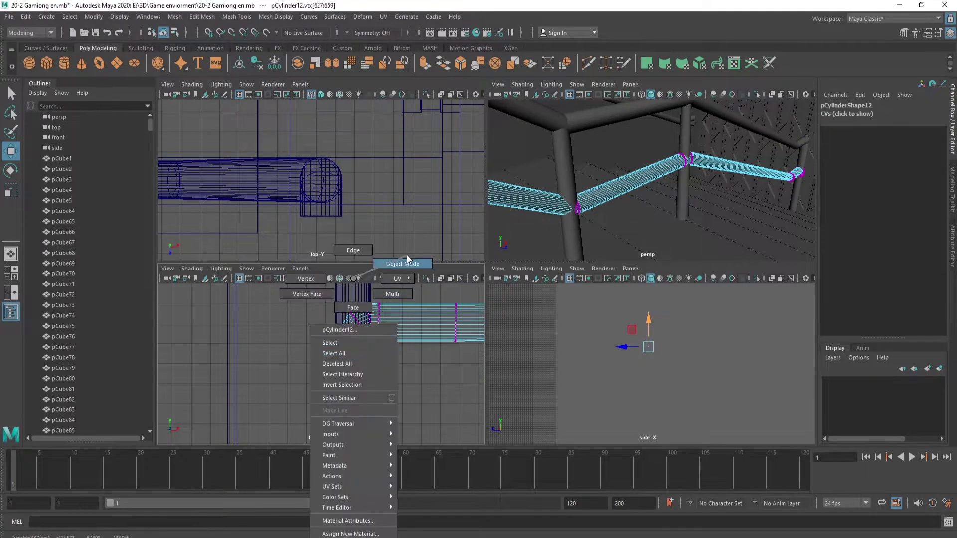
{"action": "right_click_drag", "start_coordinate": [353, 357], "coordinate": [407, 260]}
{"action": "scroll", "coordinate": [280, 357], "scroll_direction": "down", "scroll_amount": 3}
{"action": "scroll", "coordinate": [200, 374], "scroll_direction": "down", "scroll_amount": 3}
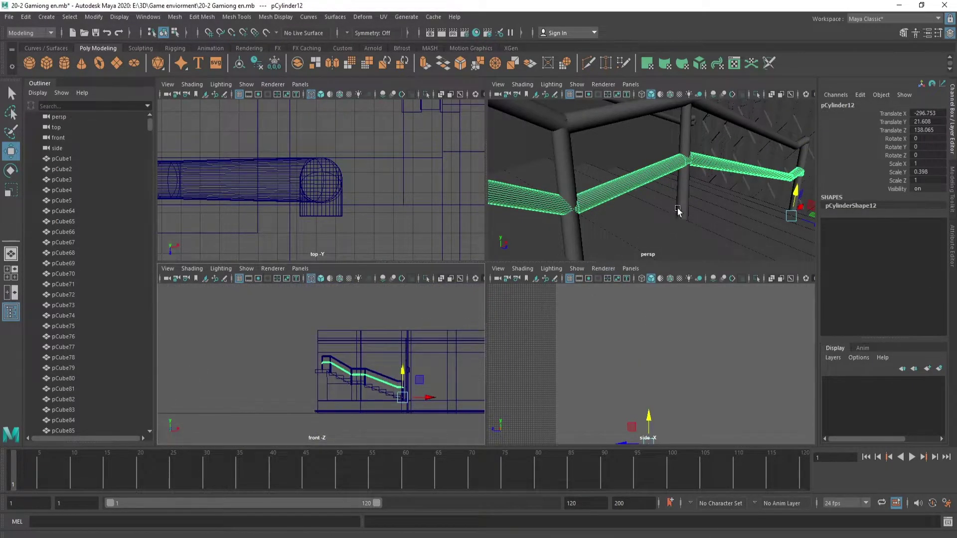
{"action": "key", "text": "space"}
{"action": "mouse_move", "coordinate": [550, 294]}
{"action": "left_mouse_down", "text": "alt"}
{"action": "mouse_move", "coordinate": [559, 327]}
{"action": "mouse_move", "coordinate": [604, 314]}
{"action": "mouse_move", "coordinate": [599, 327]}
{"action": "mouse_move", "coordinate": [634, 342]}
{"action": "mouse_move", "coordinate": [590, 353]}
{"action": "mouse_move", "coordinate": [600, 351]}
{"action": "left_mouse_up", "text": "alt"}
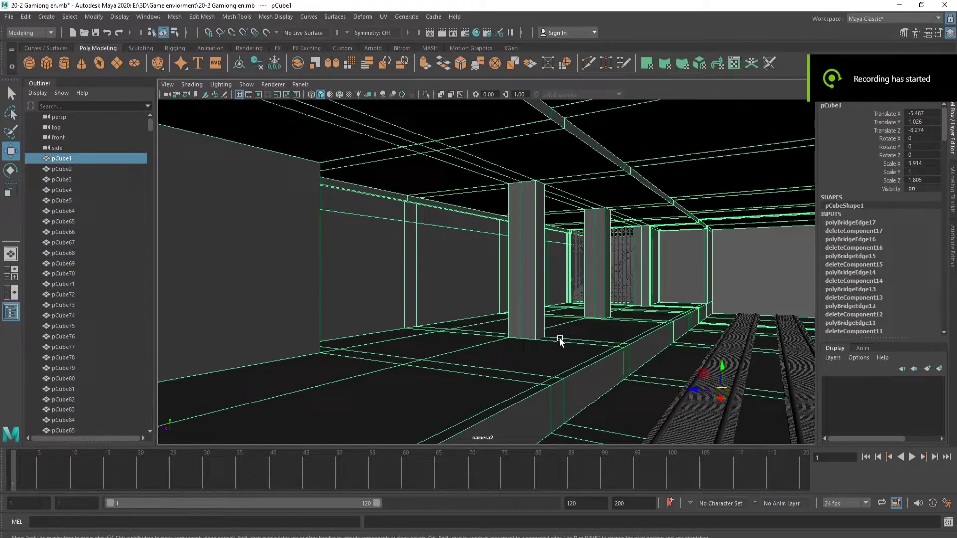
- Draw a new polygon cube on the platform floor near the railing in the top view
{"action": "key", "text": "space"}
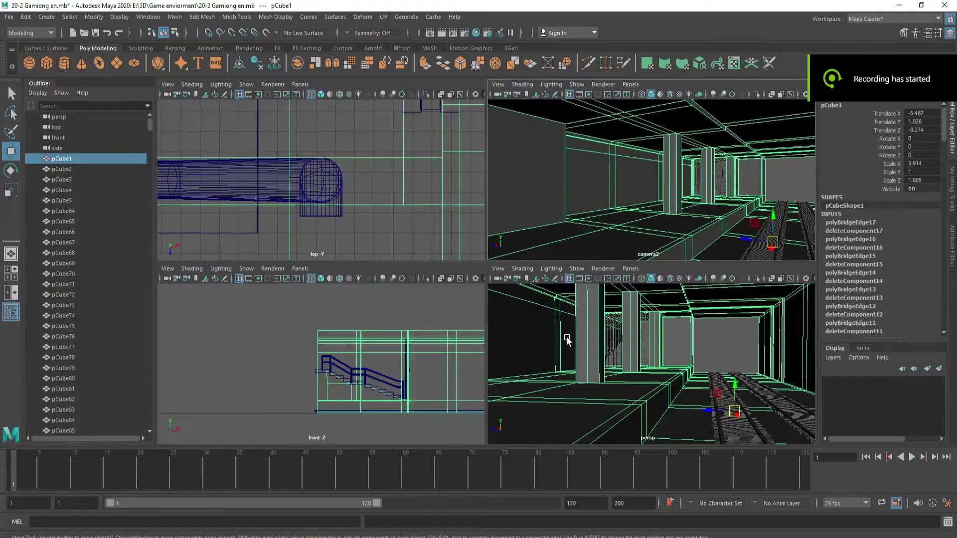
{"action": "scroll", "coordinate": [609, 393], "scroll_direction": "down", "scroll_amount": 10}
{"action": "left_click", "coordinate": [772, 324]}
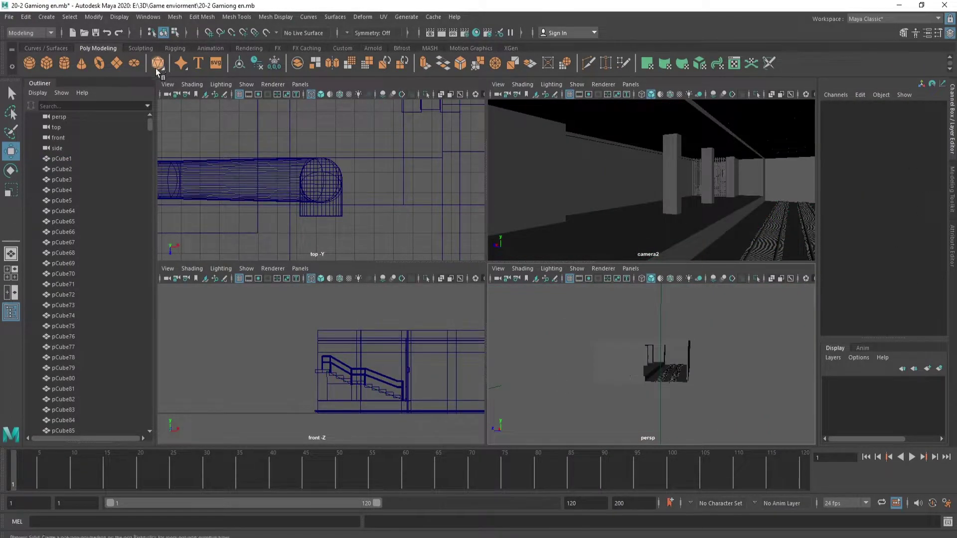
{"action": "left_click", "coordinate": [46, 64]}
{"action": "middle_click_drag", "start_coordinate": [396, 242], "coordinate": [342, 216], "text": "alt"}
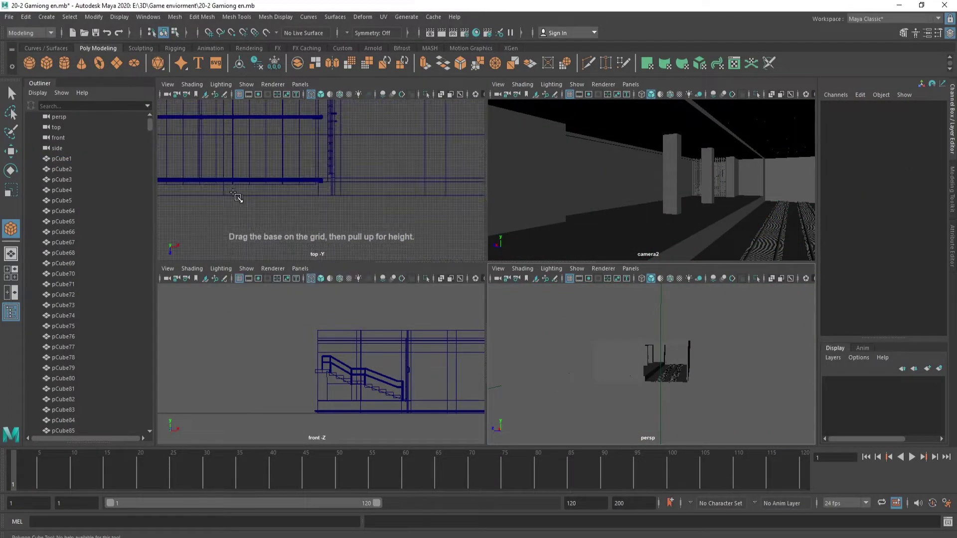
{"action": "mouse_move", "coordinate": [341, 215]}
{"action": "left_mouse_down"}
{"action": "mouse_move", "coordinate": [344, 228]}
{"action": "mouse_move", "coordinate": [344, 187]}
{"action": "left_mouse_up"}
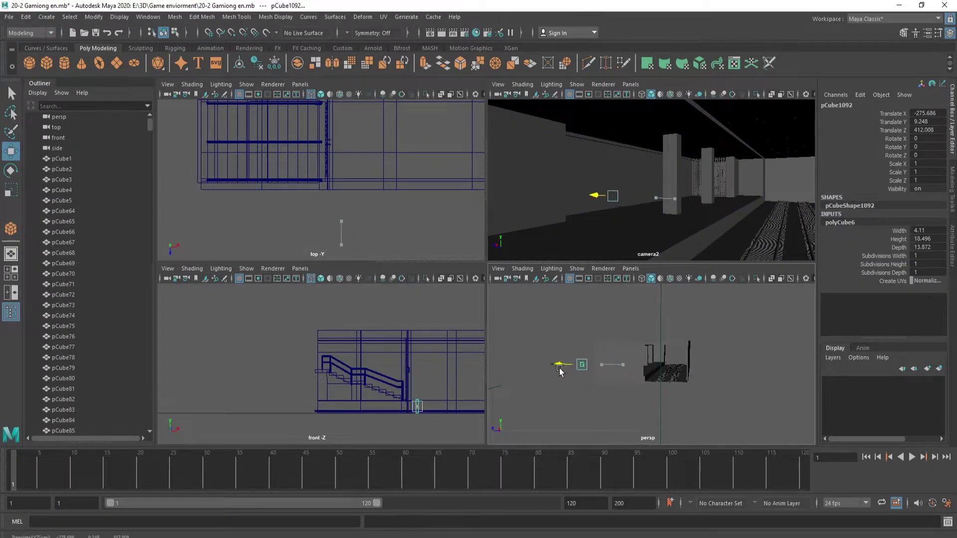
{"action": "key", "text": "f"}
{"action": "mouse_move", "coordinate": [586, 386]}
{"action": "left_mouse_down", "text": "alt"}
{"action": "mouse_move", "coordinate": [519, 348]}
{"action": "mouse_move", "coordinate": [537, 311]}
{"action": "left_mouse_up", "text": "alt"}
{"action": "key", "text": "space"}
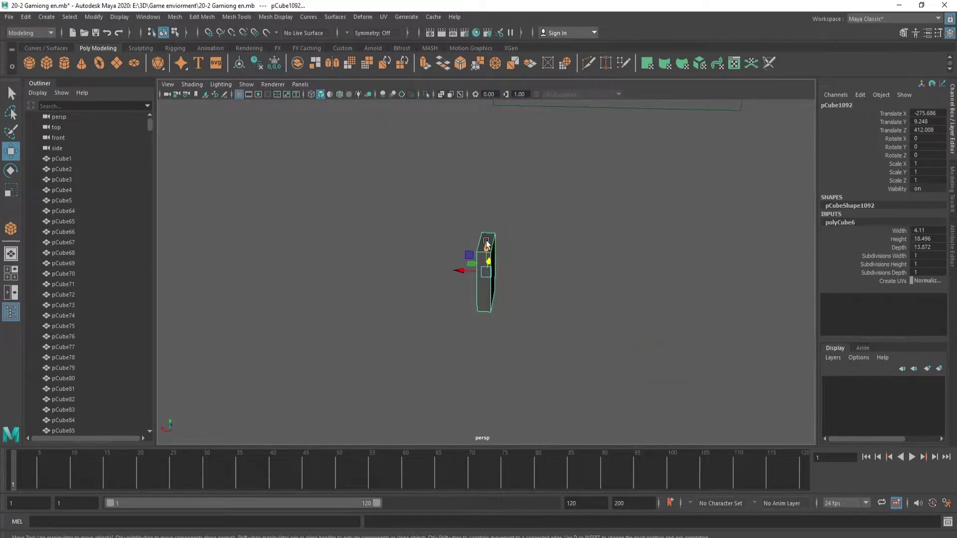
- Pull the cube's top face upward
{"action": "right_click_drag", "start_coordinate": [487, 247], "coordinate": [499, 272]}
{"action": "left_click", "coordinate": [487, 232]}
{"action": "left_click_drag", "start_coordinate": [487, 232], "coordinate": [650, 298], "text": "alt"}
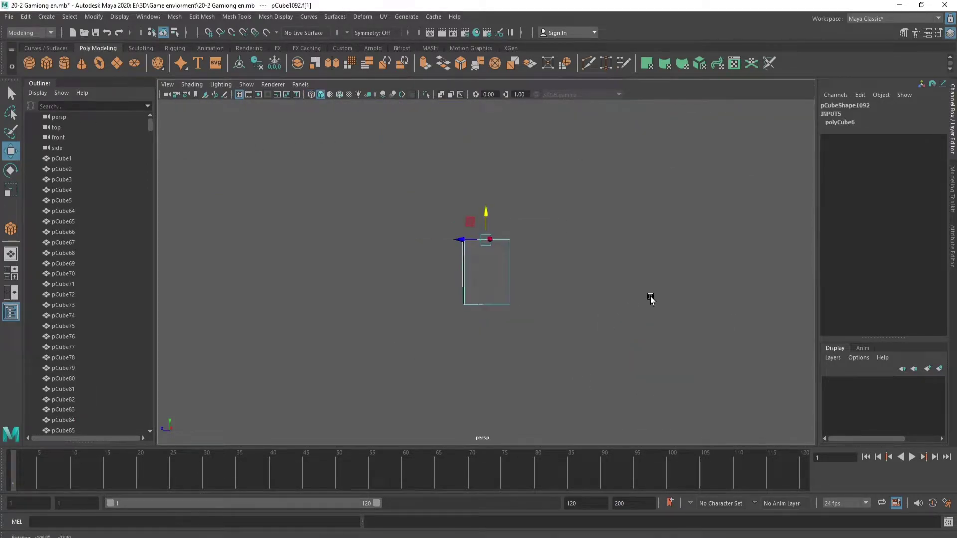
{"action": "mouse_move", "coordinate": [487, 217]}
{"action": "left_mouse_down", "text": "shift"}
{"action": "mouse_move", "coordinate": [493, 198]}
{"action": "mouse_move", "coordinate": [474, 331]}
{"action": "left_mouse_up", "text": "shift"}
- Lower the cube to Translate Y 23.402 and scale it to 0.825, 0.534, 0.697
{"action": "key", "text": "F8"}
{"action": "scroll", "coordinate": [552, 338], "scroll_direction": "up", "scroll_amount": 5}
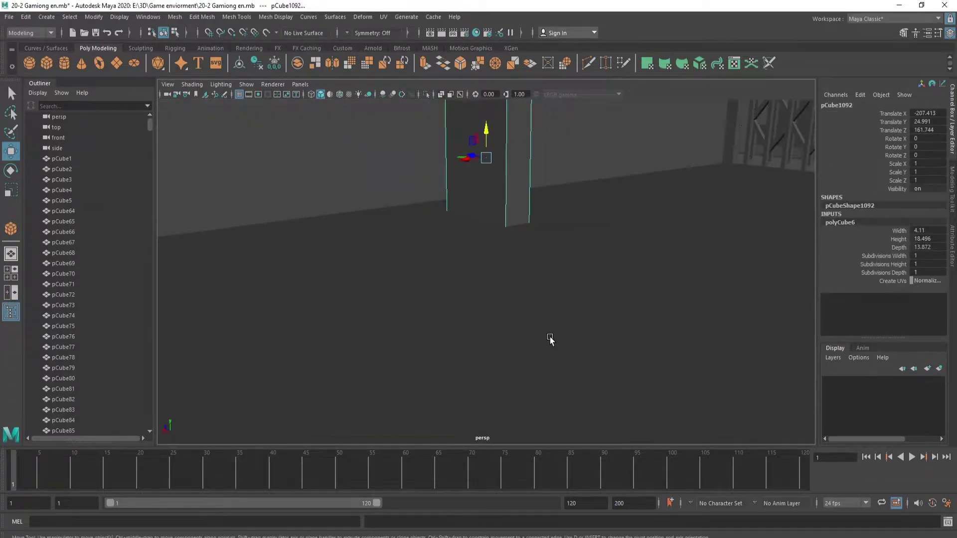
{"action": "scroll", "coordinate": [561, 339], "scroll_direction": "up", "scroll_amount": 3}
{"action": "scroll", "coordinate": [561, 340], "scroll_direction": "down", "scroll_amount": 5}
{"action": "left_click_drag", "start_coordinate": [526, 285], "coordinate": [532, 295], "text": "alt"}
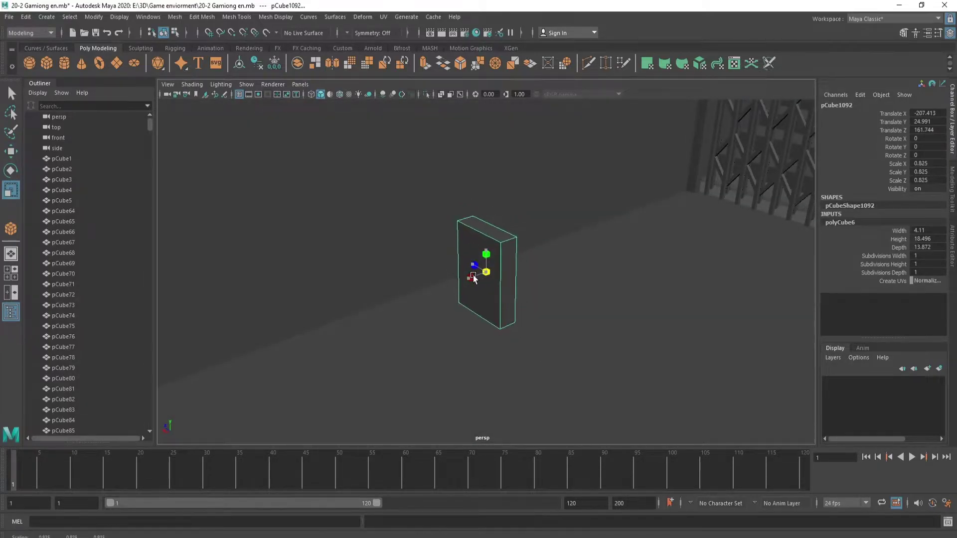
{"action": "key", "text": "w"}
{"action": "mouse_move", "coordinate": [486, 267]}
{"action": "left_mouse_down"}
{"action": "mouse_move", "coordinate": [493, 334]}
{"action": "mouse_move", "coordinate": [562, 344]}
{"action": "mouse_move", "coordinate": [552, 326]}
{"action": "left_mouse_up"}
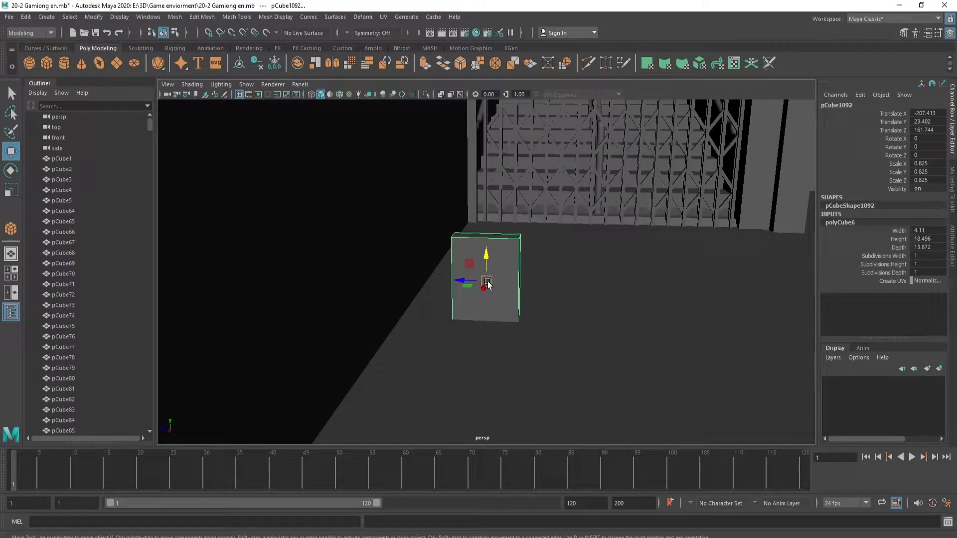
{"action": "left_click_drag", "start_coordinate": [479, 289], "coordinate": [465, 285]}
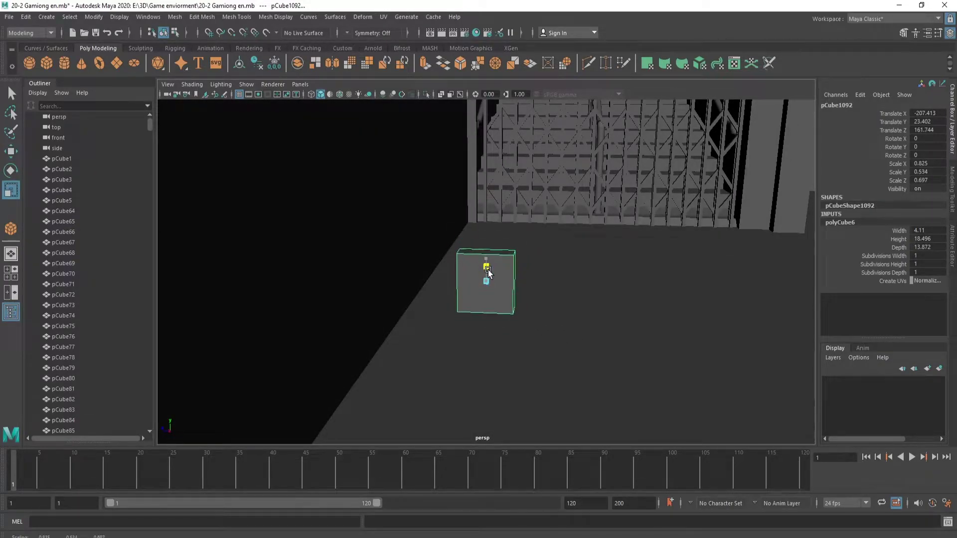
- Extrude the block's top face upward
{"action": "left_click", "coordinate": [486, 251]}
{"action": "key", "text": "ctrl+e"}
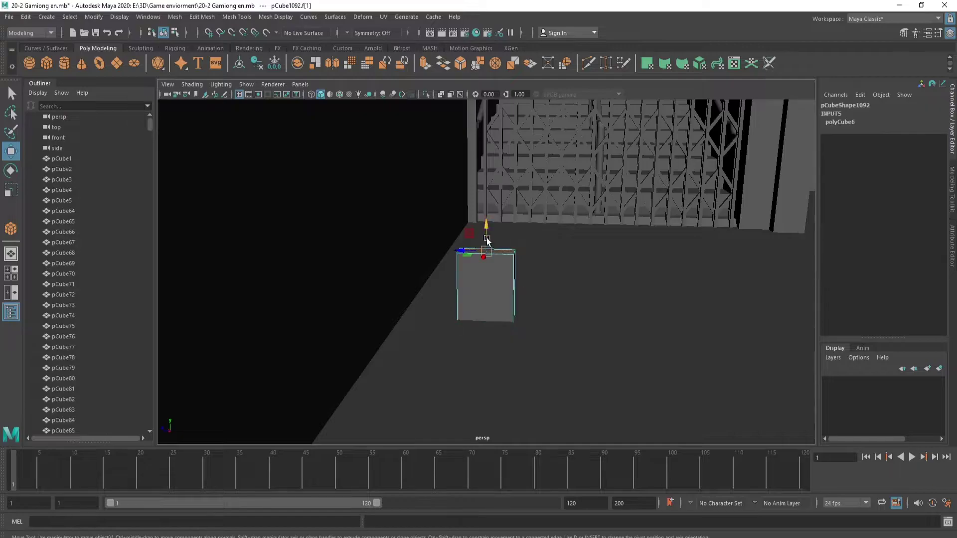
{"action": "left_click_drag", "start_coordinate": [487, 238], "coordinate": [489, 218]}
{"action": "left_click_drag", "start_coordinate": [557, 302], "coordinate": [450, 312], "text": "alt"}
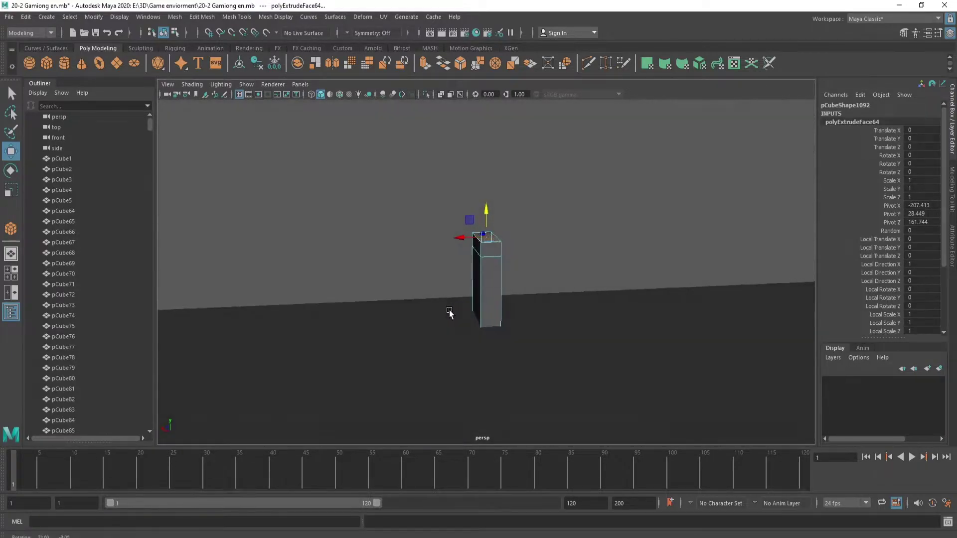
- Extrude a side face out along X into a long horizontal seat beam
{"action": "key", "text": "ctrl+e"}
{"action": "mouse_move", "coordinate": [458, 238]}
{"action": "left_mouse_down"}
{"action": "mouse_move", "coordinate": [272, 250]}
{"action": "mouse_move", "coordinate": [467, 305]}
{"action": "left_mouse_up"}
{"action": "key", "text": "space"}
{"action": "left_click_drag", "start_coordinate": [666, 196], "coordinate": [657, 198]}
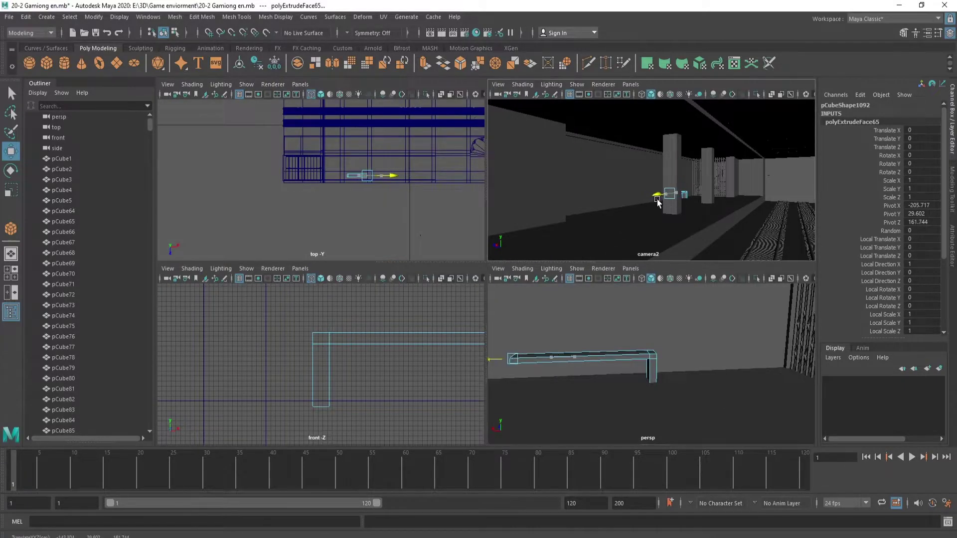
{"action": "key", "text": "f"}
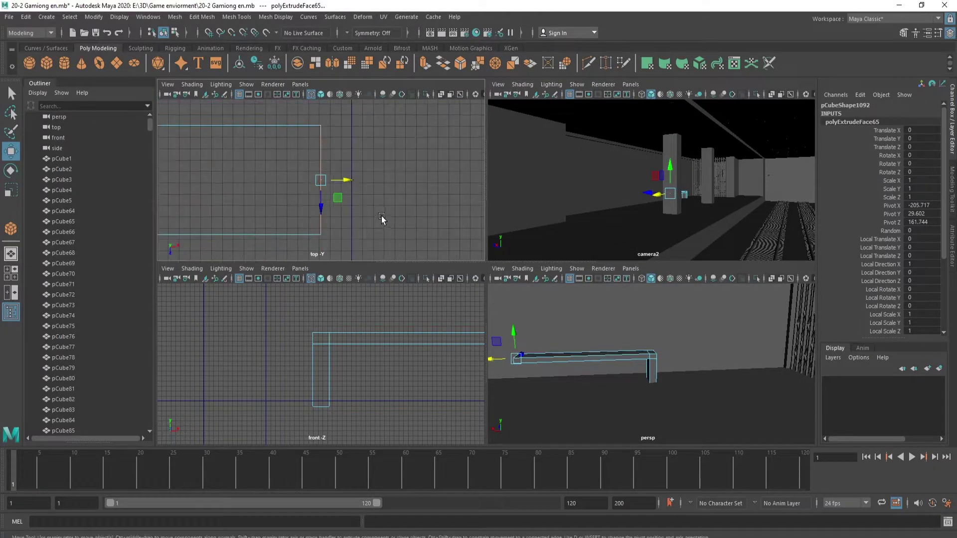
{"action": "scroll", "coordinate": [381, 217], "scroll_direction": "down", "scroll_amount": 2}
{"action": "key", "text": "f"}
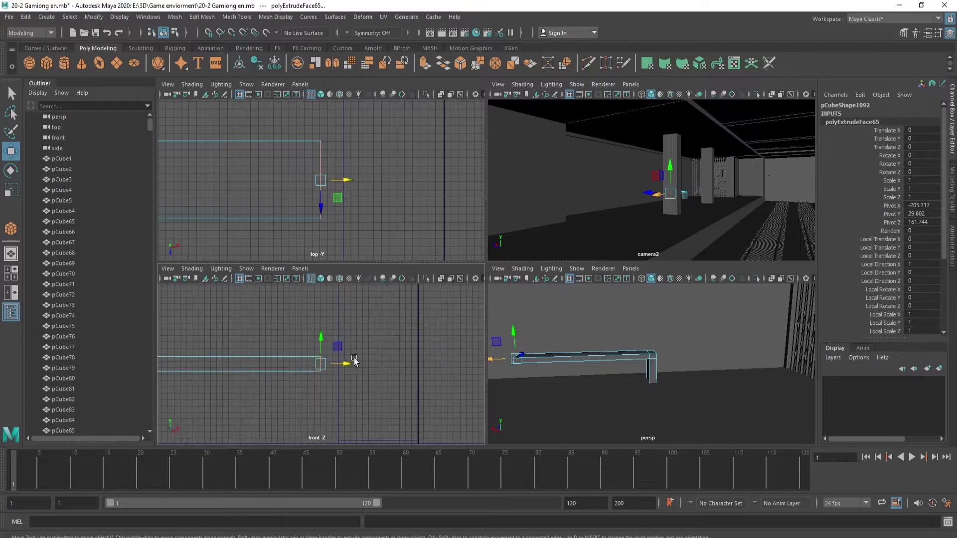
{"action": "left_click_drag", "start_coordinate": [351, 364], "coordinate": [345, 363]}
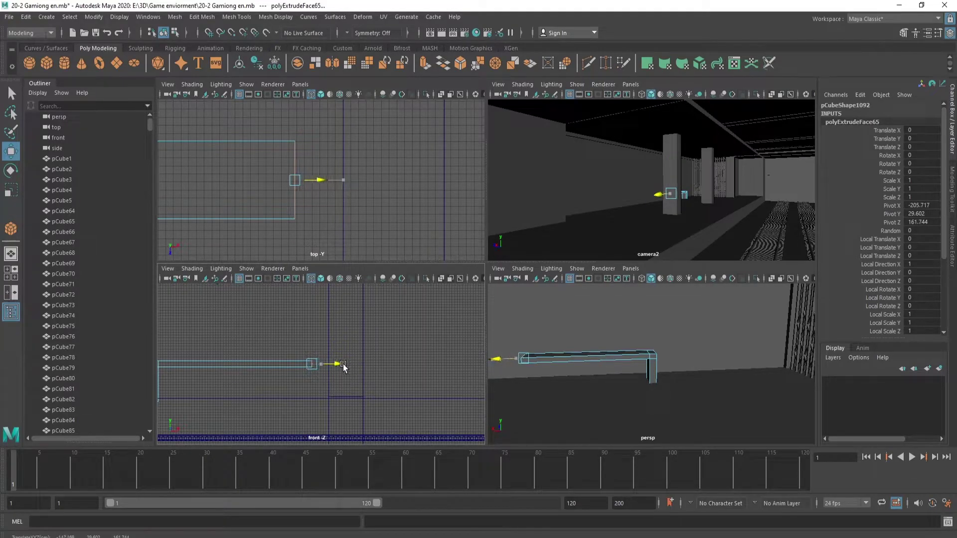
{"action": "key", "text": "f"}
{"action": "scroll", "coordinate": [658, 366], "scroll_direction": "down", "scroll_amount": 3}
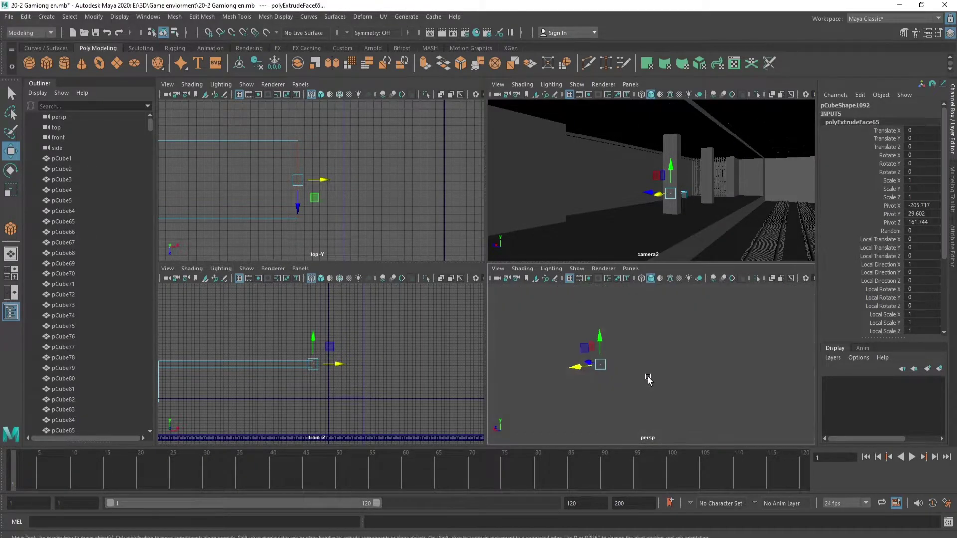
{"action": "scroll", "coordinate": [598, 361], "scroll_direction": "down", "scroll_amount": 3}
{"action": "middle_click_drag", "start_coordinate": [536, 357], "coordinate": [513, 362]}
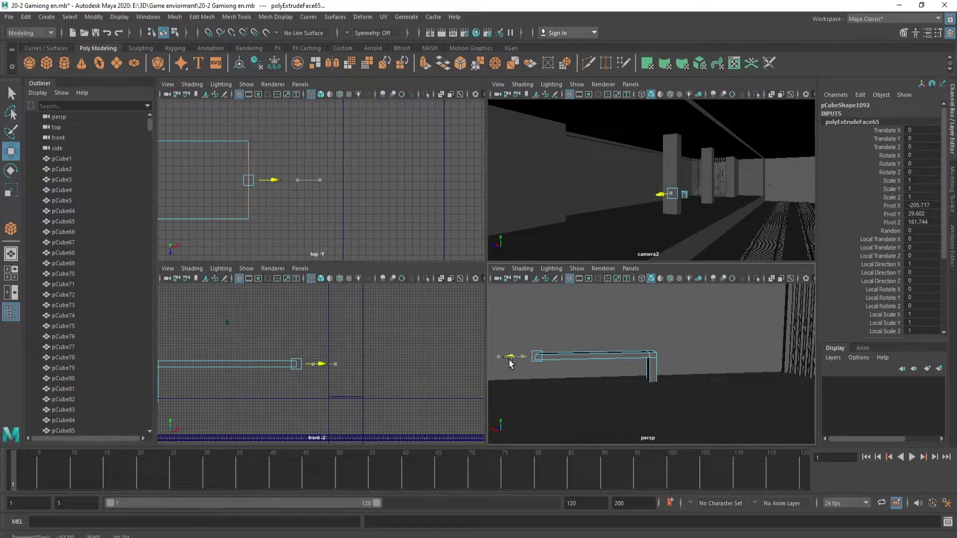
- Extrude the beam's far end face downward into the second leg
{"action": "middle_click_drag", "start_coordinate": [225, 375], "coordinate": [310, 368], "text": "alt"}
{"action": "left_click_drag", "start_coordinate": [401, 357], "coordinate": [411, 359], "text": "shift"}
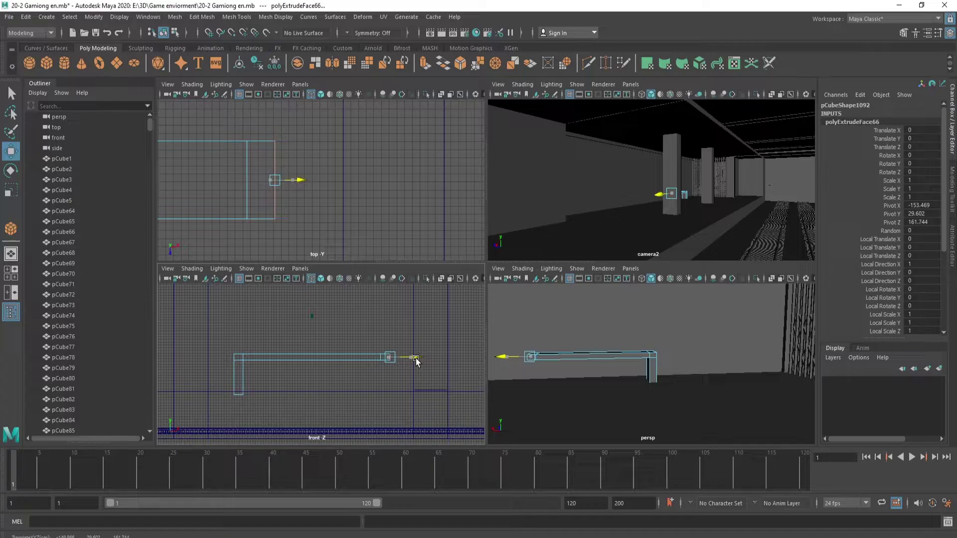
{"action": "left_click_drag", "start_coordinate": [416, 362], "coordinate": [413, 361], "text": "shift"}
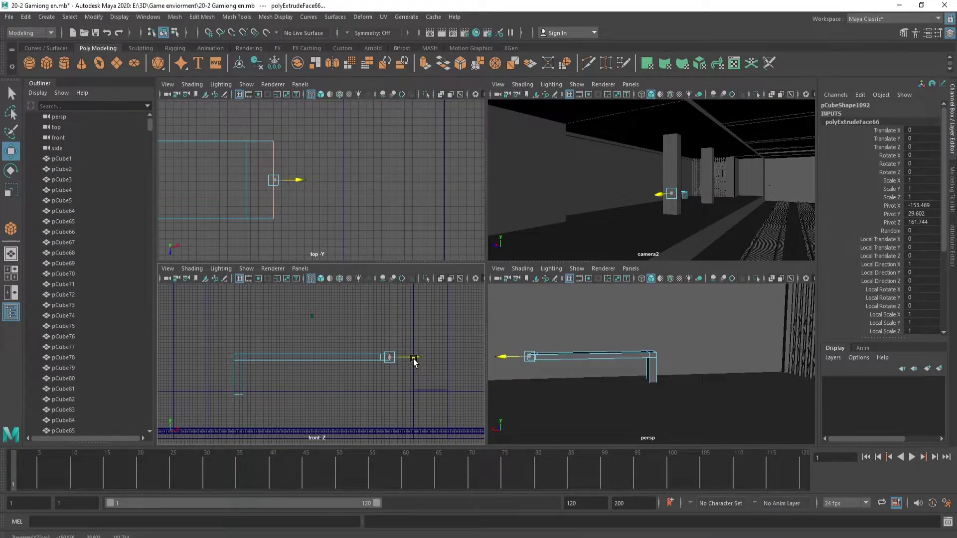
{"action": "key", "text": "f"}
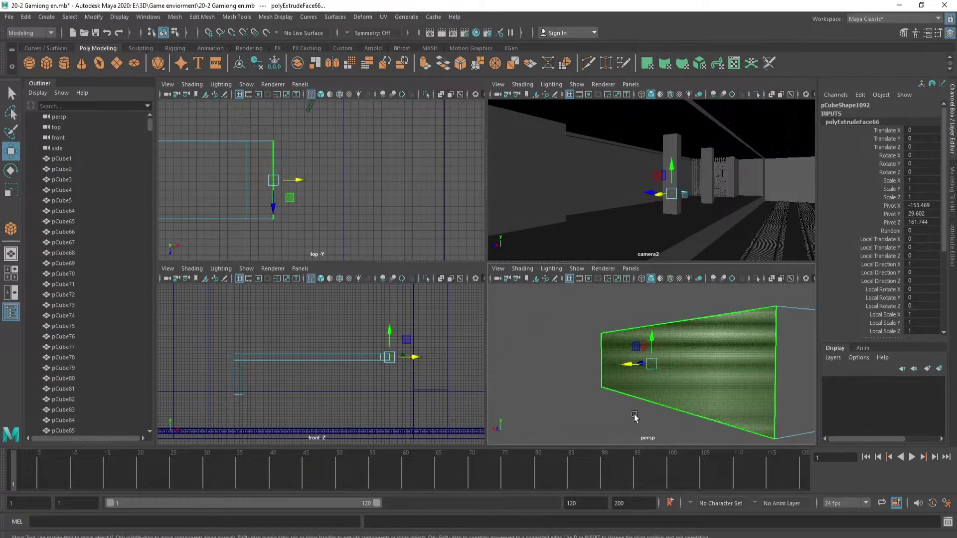
{"action": "left_click_drag", "start_coordinate": [389, 344], "coordinate": [395, 363], "text": "shift"}
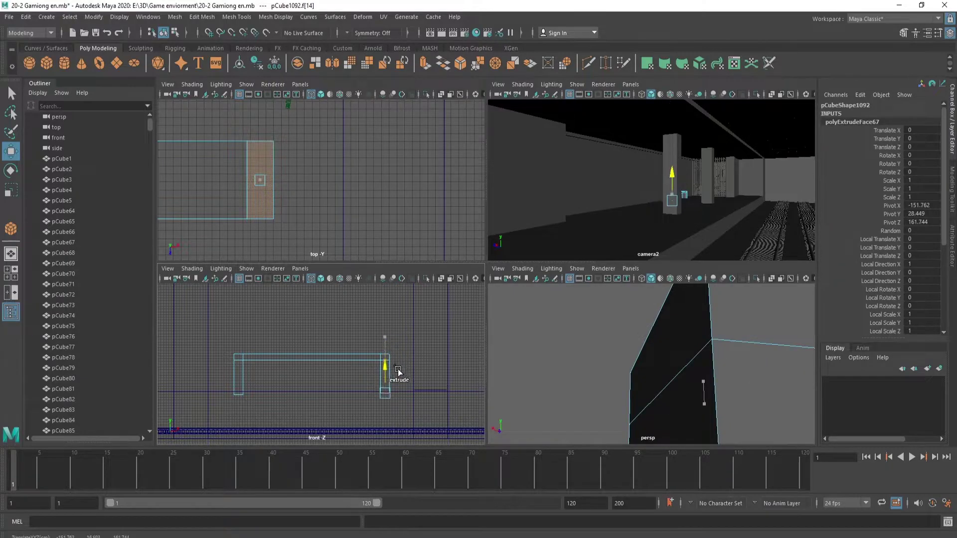
{"action": "key", "text": "F8"}
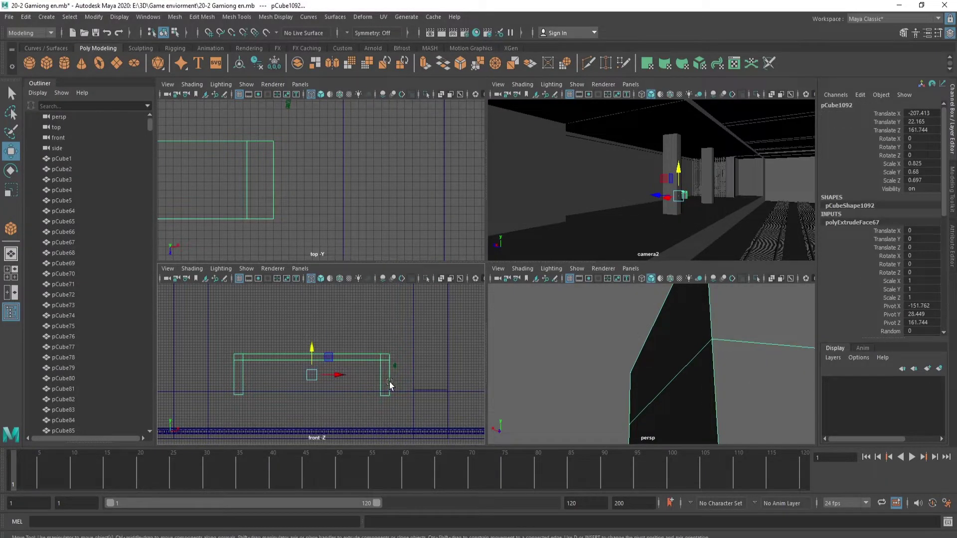
- Select both leg-top faces and scale them outward into a wider box
{"action": "key", "text": "space"}
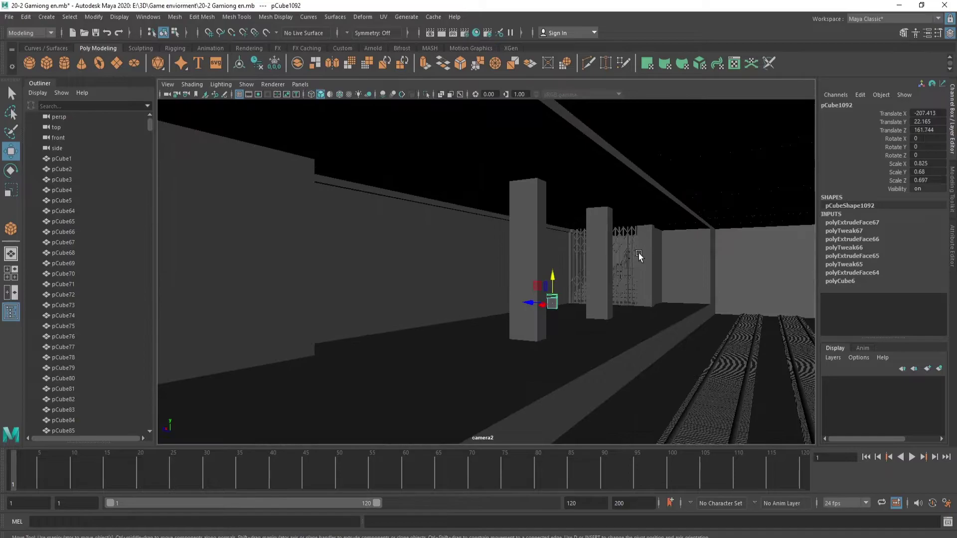
{"action": "key", "text": "space"}
{"action": "key", "text": "space"}
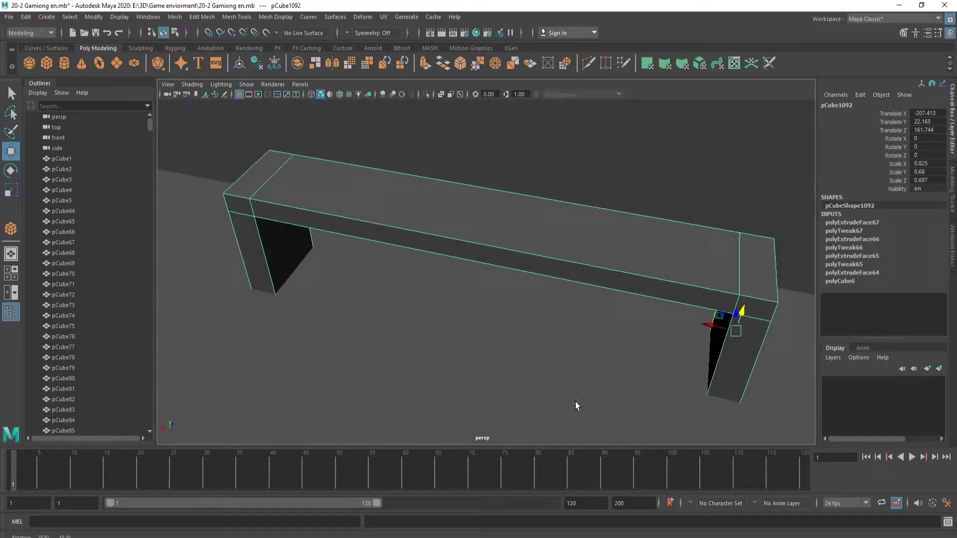
{"action": "mouse_move", "coordinate": [575, 402]}
{"action": "left_mouse_down", "text": "alt"}
{"action": "mouse_move", "coordinate": [546, 353]}
{"action": "mouse_move", "coordinate": [261, 285]}
{"action": "left_mouse_up", "text": "alt"}
{"action": "right_click_drag", "start_coordinate": [224, 288], "coordinate": [220, 311]}
{"action": "left_click", "coordinate": [220, 311]}
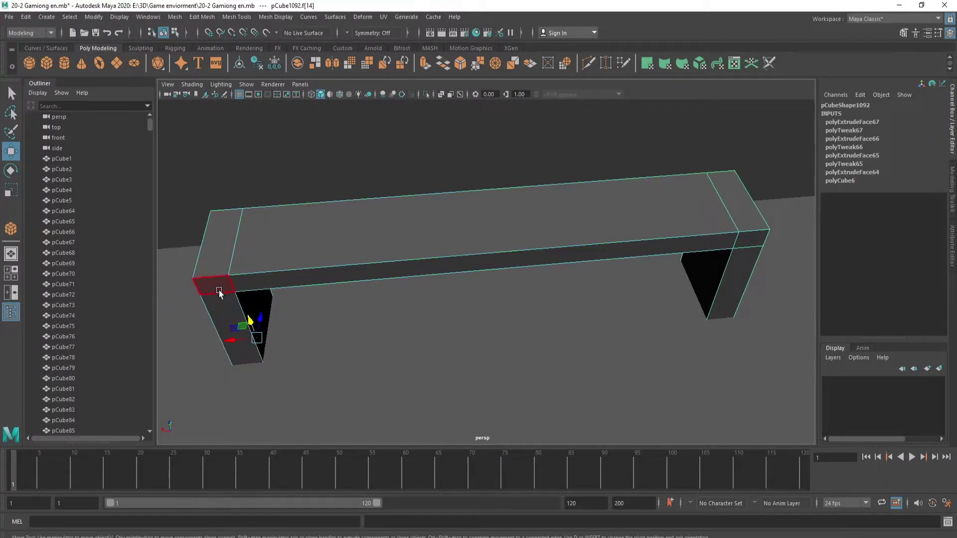
{"action": "mouse_move", "coordinate": [220, 291]}
{"action": "left_mouse_down", "text": "alt"}
{"action": "mouse_move", "coordinate": [333, 295]}
{"action": "mouse_move", "coordinate": [369, 282]}
{"action": "mouse_move", "coordinate": [496, 352]}
{"action": "mouse_move", "coordinate": [475, 352]}
{"action": "left_mouse_up", "text": "alt"}
{"action": "left_click", "coordinate": [467, 333], "text": "shift"}
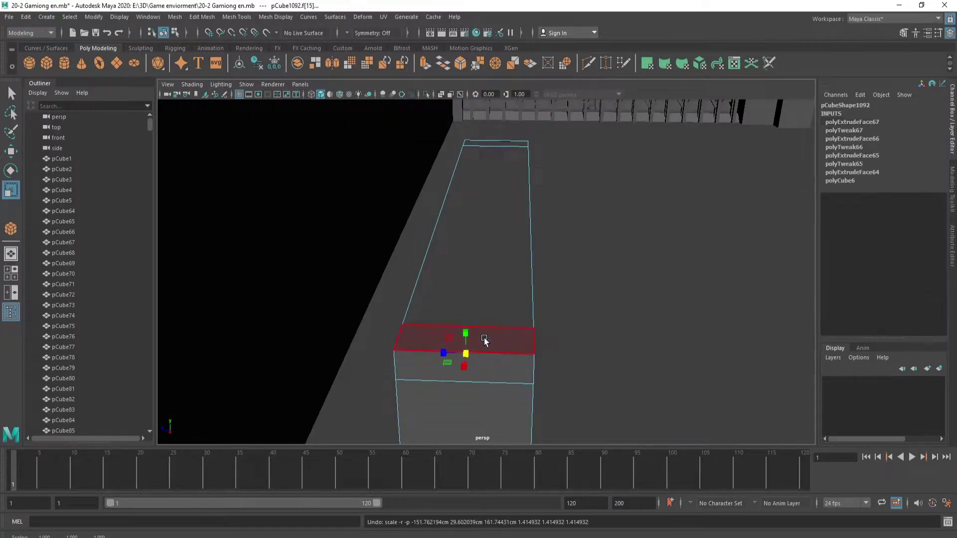
{"action": "left_click_drag", "start_coordinate": [443, 353], "coordinate": [429, 358]}
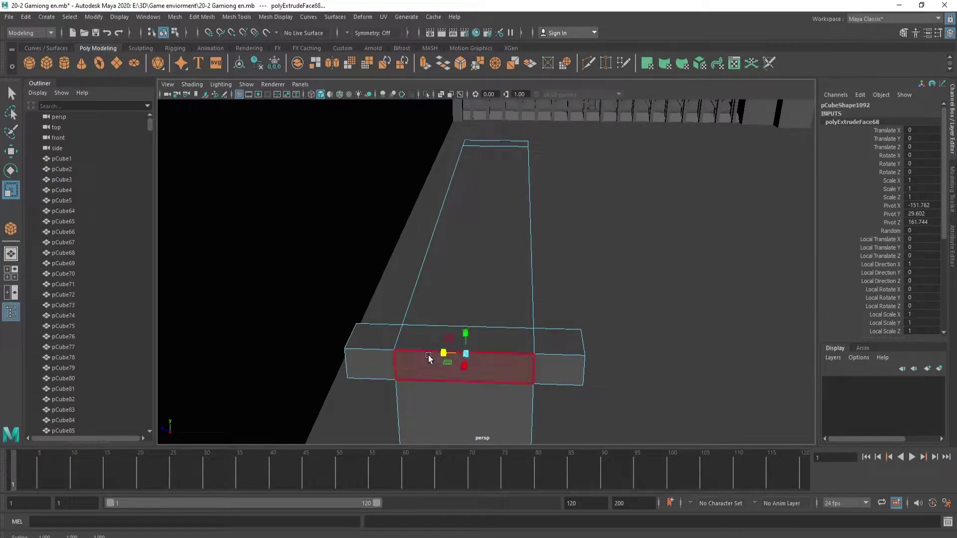
{"action": "left_click_drag", "start_coordinate": [518, 391], "coordinate": [451, 387], "text": "alt"}
- Select the seat's front, top and end faces for another extrusion
{"action": "left_click", "coordinate": [310, 301]}
{"action": "mouse_move", "coordinate": [310, 301]}
{"action": "left_mouse_down", "text": "alt"}
{"action": "mouse_move", "coordinate": [669, 175]}
{"action": "mouse_move", "coordinate": [563, 312]}
{"action": "mouse_move", "coordinate": [507, 321]}
{"action": "left_mouse_up", "text": "alt"}
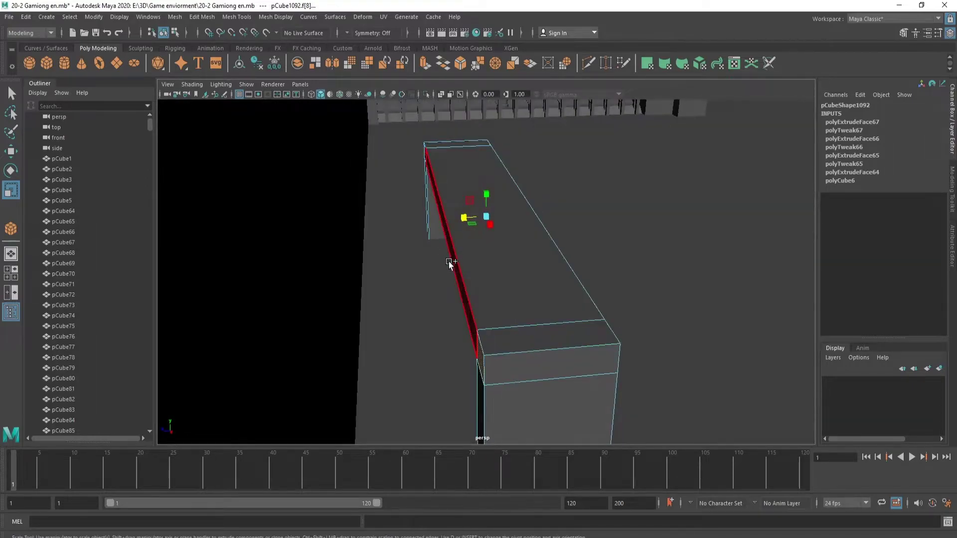
{"action": "left_click", "coordinate": [421, 155]}
{"action": "mouse_move", "coordinate": [421, 155]}
{"action": "left_mouse_down", "text": "alt"}
{"action": "mouse_move", "coordinate": [543, 293]}
{"action": "mouse_move", "coordinate": [457, 217]}
{"action": "mouse_move", "coordinate": [435, 310]}
{"action": "mouse_move", "coordinate": [267, 289]}
{"action": "mouse_move", "coordinate": [242, 320]}
{"action": "left_mouse_up", "text": "alt"}
{"action": "left_click", "coordinate": [218, 300]}
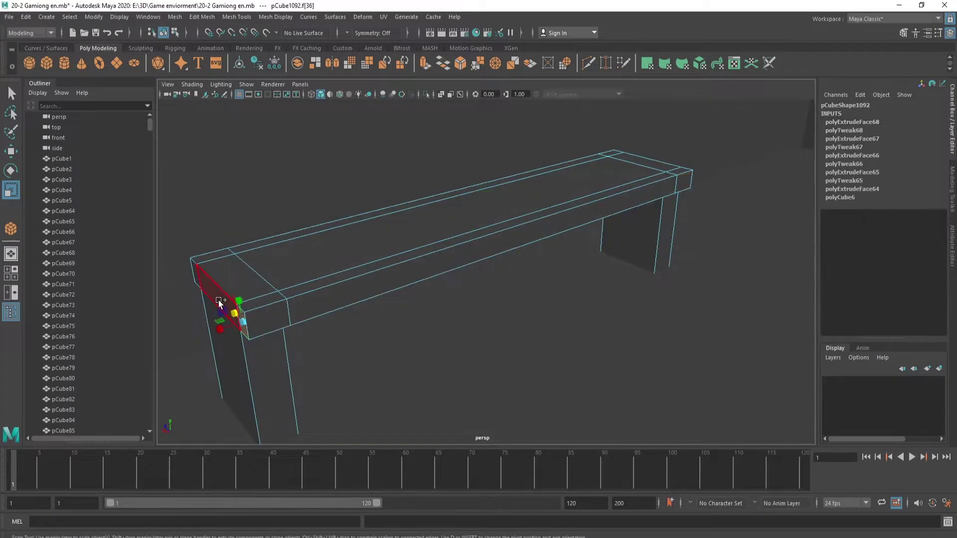
{"action": "left_click", "coordinate": [193, 275]}
{"action": "mouse_move", "coordinate": [194, 274]}
{"action": "left_mouse_down", "text": "alt"}
{"action": "mouse_move", "coordinate": [316, 331]}
{"action": "mouse_move", "coordinate": [489, 326]}
{"action": "left_mouse_up", "text": "alt"}
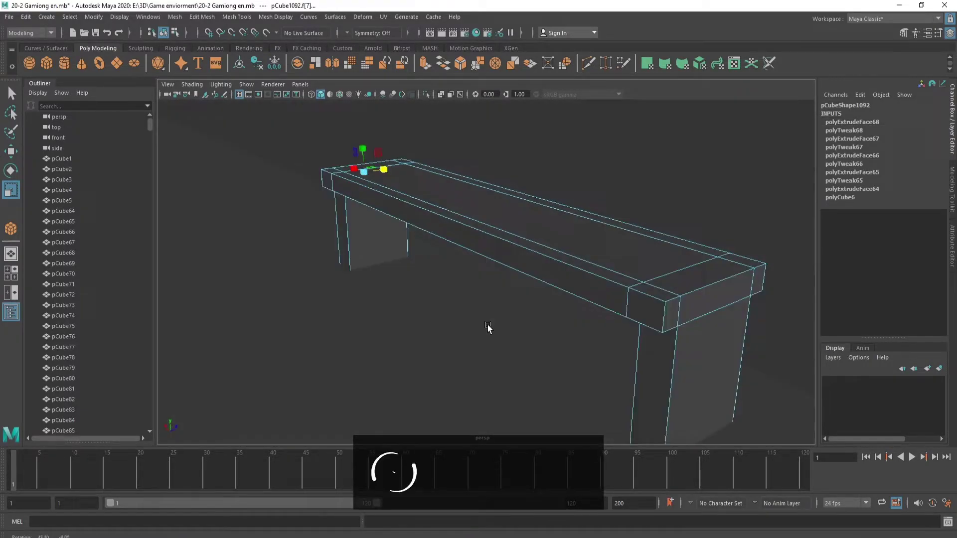
- Extrude the bench's end faces outward to lengthen the end sections
{"action": "double_click", "coordinate": [660, 315]}
{"action": "key", "text": "ctrl+e"}
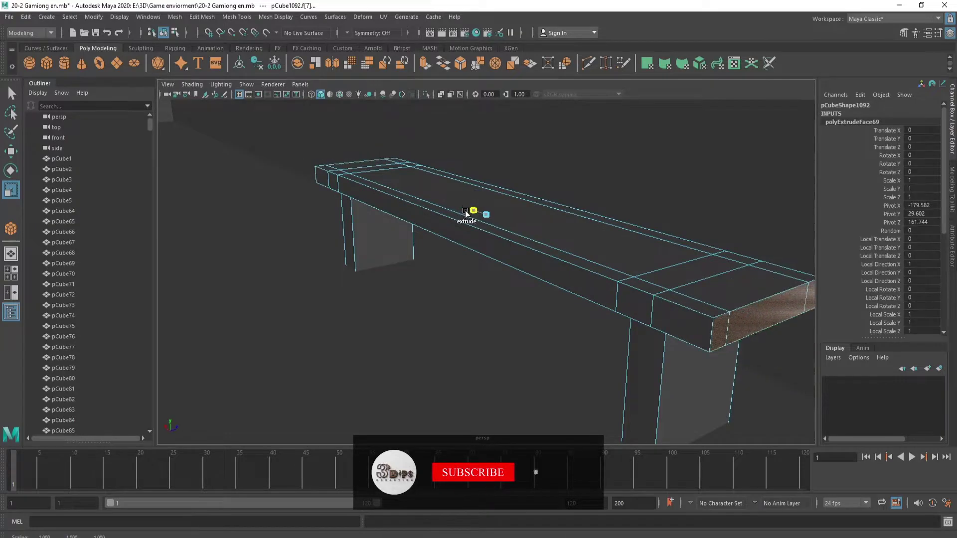
{"action": "middle_click_drag", "start_coordinate": [466, 214], "coordinate": [468, 214]}
{"action": "key", "text": "ctrl+e"}
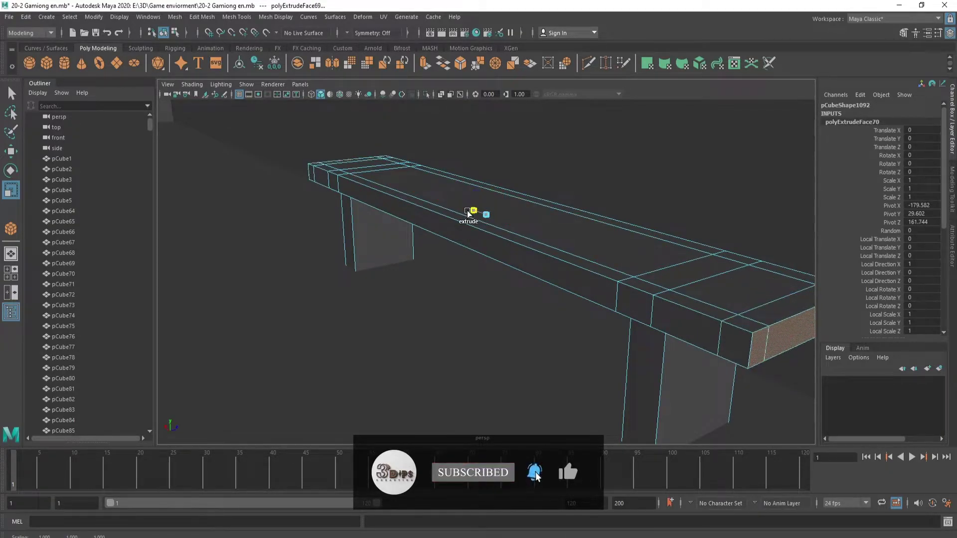
{"action": "mouse_move", "coordinate": [605, 309]}
{"action": "left_mouse_down", "text": "alt"}
{"action": "mouse_move", "coordinate": [646, 332]}
{"action": "mouse_move", "coordinate": [417, 227]}
{"action": "mouse_move", "coordinate": [468, 233]}
{"action": "left_mouse_up", "text": "alt"}
{"action": "left_click", "coordinate": [465, 232]}
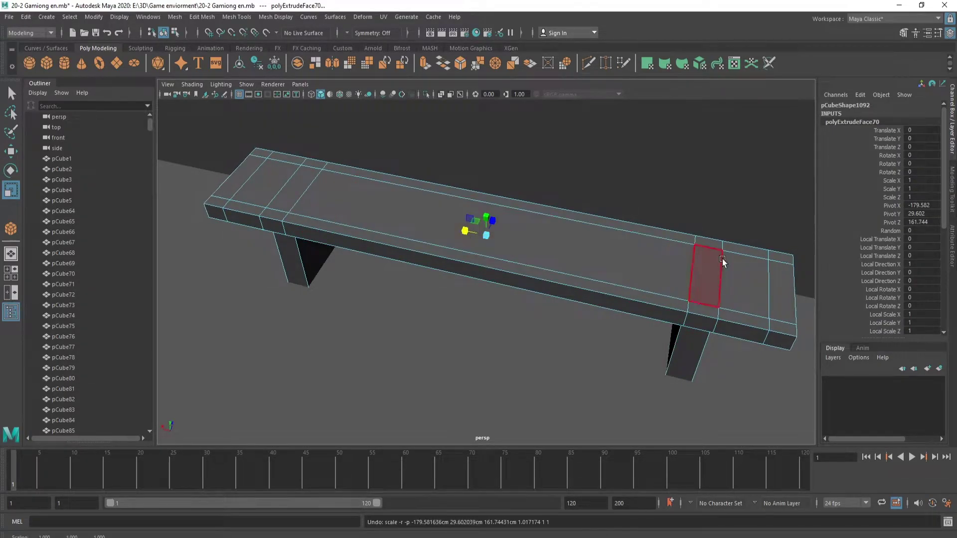
- Extrude both seat end faces upward into raised armrest blocks
{"action": "left_click", "coordinate": [782, 269]}
{"action": "left_click", "coordinate": [221, 203], "text": "shift"}
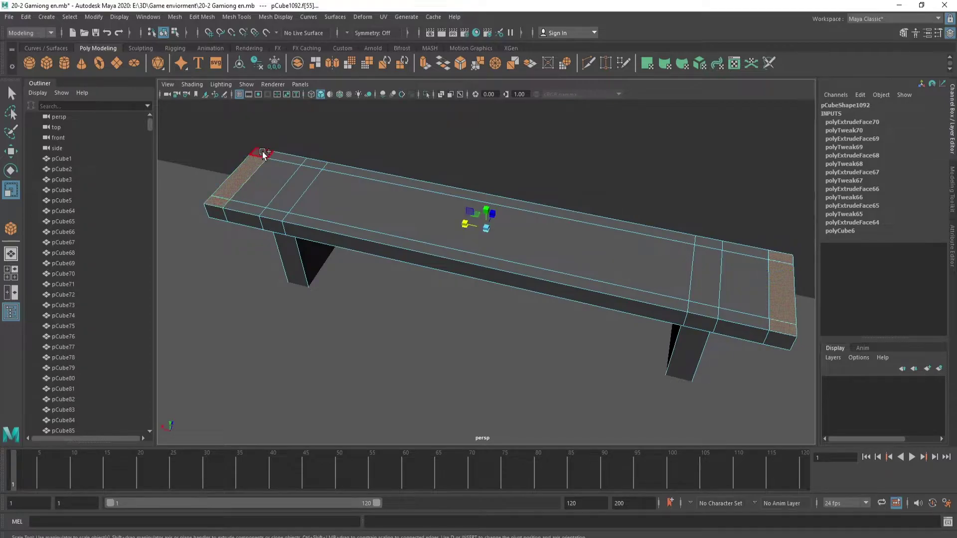
{"action": "left_click_drag", "start_coordinate": [221, 203], "coordinate": [380, 267], "text": "alt"}
{"action": "key", "text": "w"}
{"action": "left_click_drag", "start_coordinate": [487, 196], "coordinate": [487, 142]}
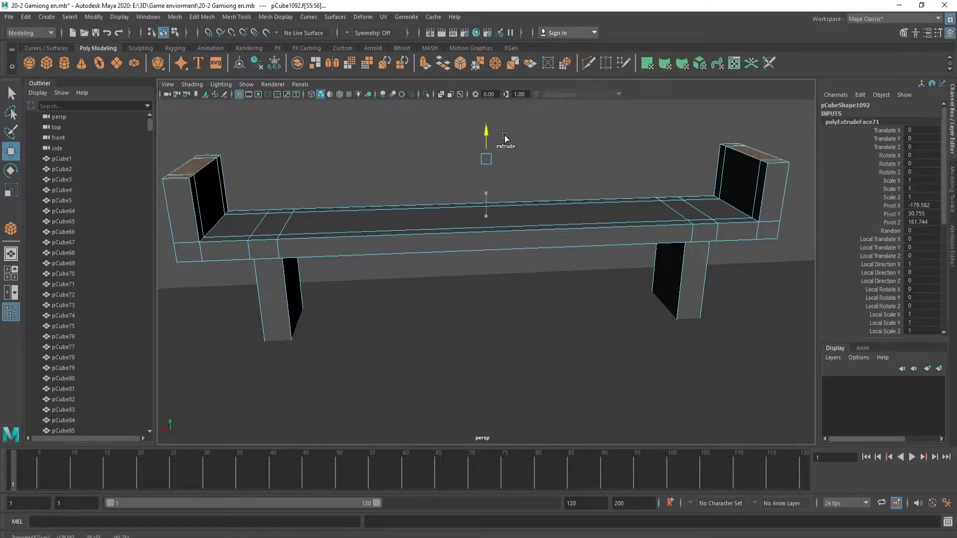
{"action": "key", "text": "ctrl+e"}
{"action": "left_click_drag", "start_coordinate": [588, 251], "coordinate": [570, 248], "text": "alt"}
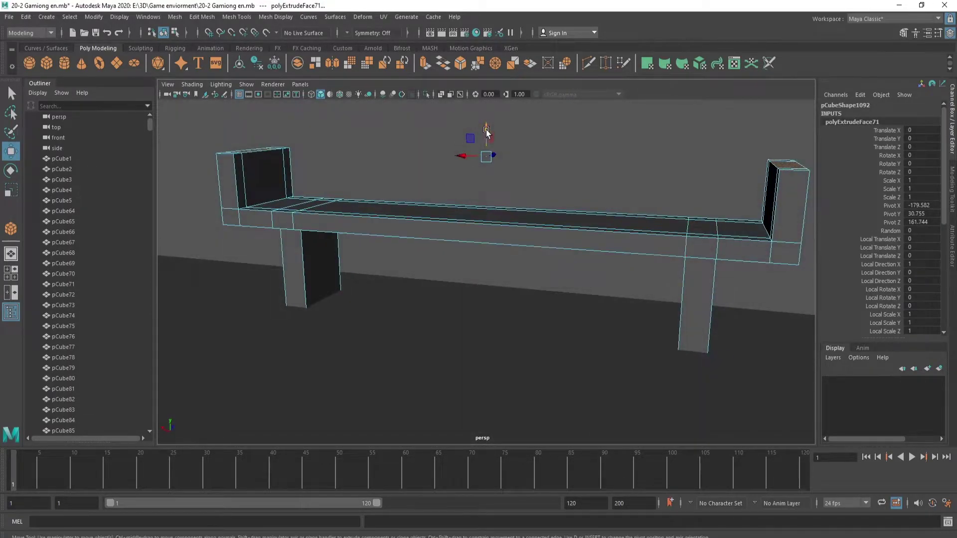
- Select a face on the upright and the seat's long thin side face
{"action": "scroll", "coordinate": [381, 244], "scroll_direction": "up", "scroll_amount": 5}
{"action": "scroll", "coordinate": [365, 244], "scroll_direction": "up", "scroll_amount": 4}
{"action": "scroll", "coordinate": [528, 370], "scroll_direction": "down", "scroll_amount": 5}
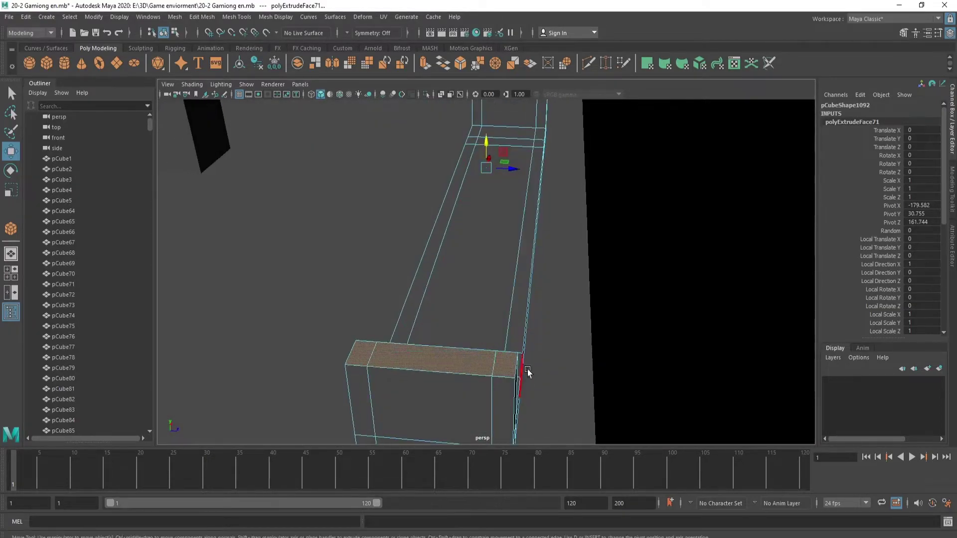
{"action": "scroll", "coordinate": [527, 369], "scroll_direction": "up", "scroll_amount": 5}
{"action": "scroll", "coordinate": [499, 369], "scroll_direction": "down", "scroll_amount": 5}
{"action": "left_click", "coordinate": [495, 401]}
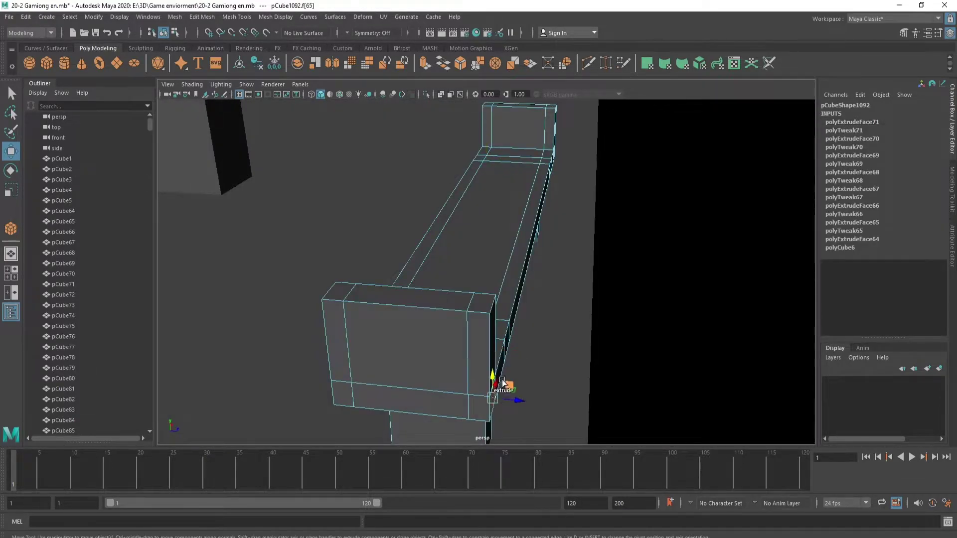
{"action": "left_click", "coordinate": [555, 173]}
- Orbit around the bench, switch it to face selection and pick a seat side face
{"action": "left_click_drag", "start_coordinate": [555, 173], "coordinate": [457, 295], "text": "alt"}
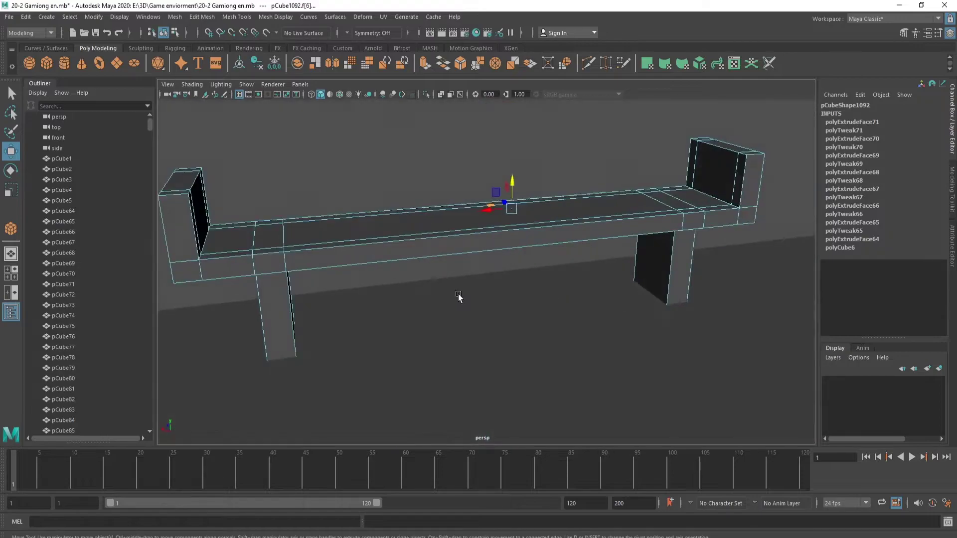
{"action": "scroll", "coordinate": [543, 293], "scroll_direction": "up", "scroll_amount": 5}
{"action": "left_click_drag", "start_coordinate": [543, 292], "coordinate": [467, 368], "text": "alt"}
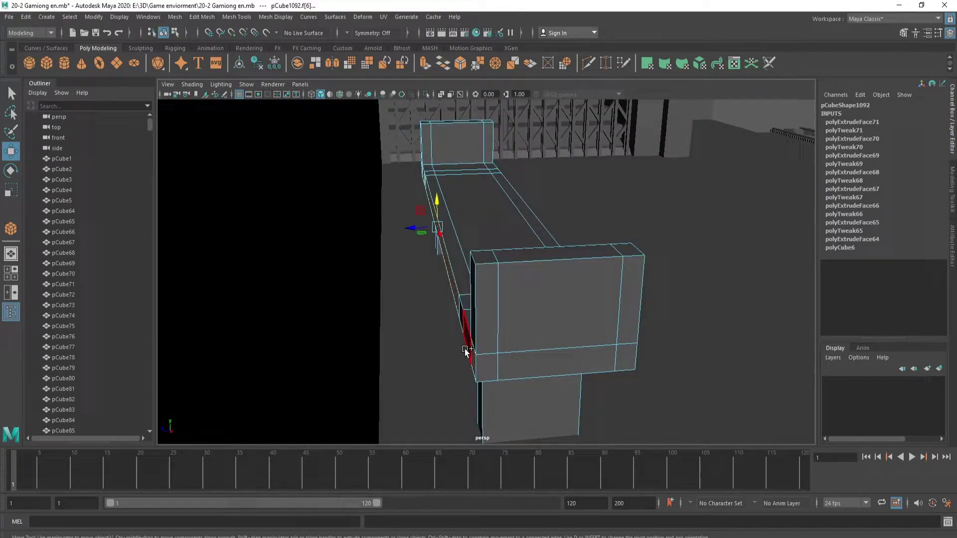
{"action": "scroll", "coordinate": [467, 352], "scroll_direction": "down", "scroll_amount": 2}
{"action": "scroll", "coordinate": [395, 331], "scroll_direction": "up", "scroll_amount": 5}
{"action": "left_click_drag", "start_coordinate": [395, 331], "coordinate": [441, 231], "text": "alt"}
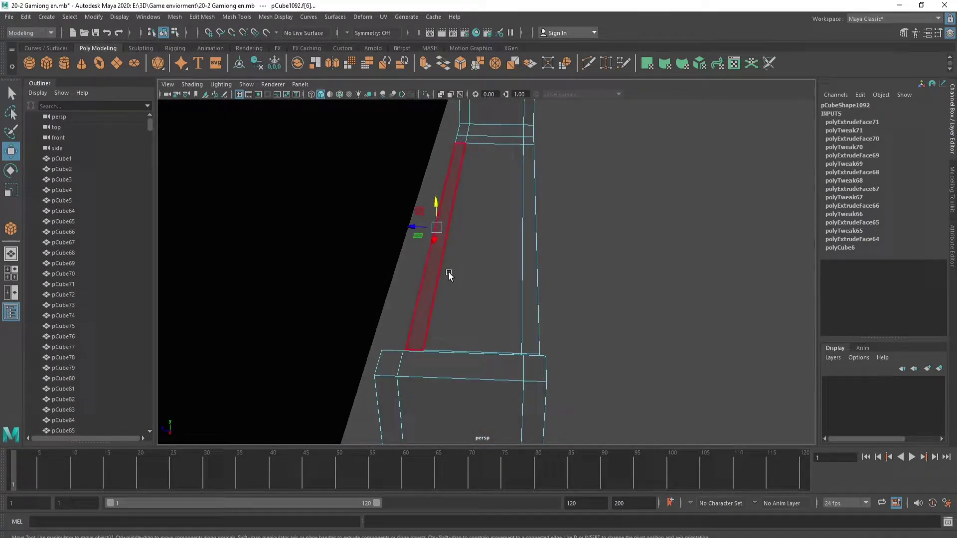
{"action": "left_click_drag", "start_coordinate": [449, 276], "coordinate": [494, 299], "text": "alt"}
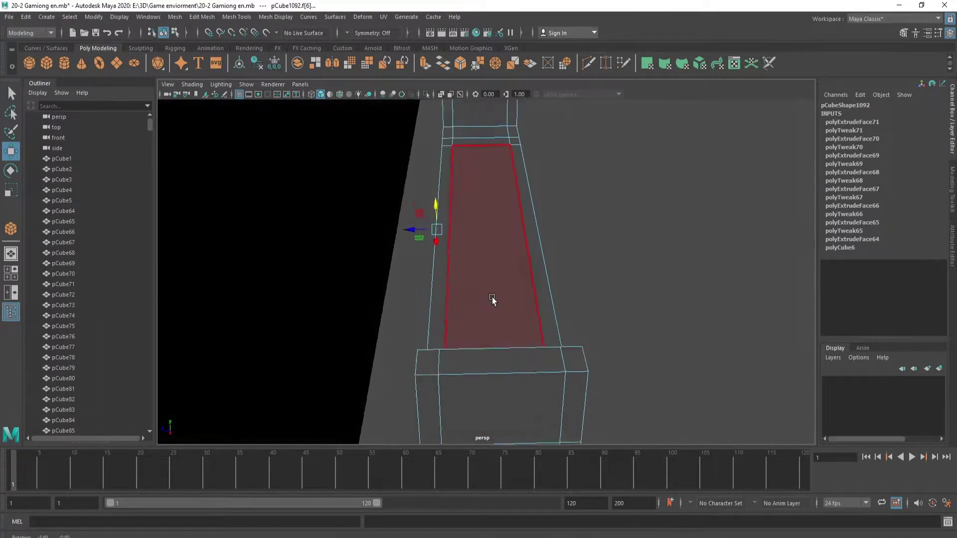
{"action": "scroll", "coordinate": [493, 299], "scroll_direction": "down", "scroll_amount": 3}
{"action": "key", "text": "F8"}
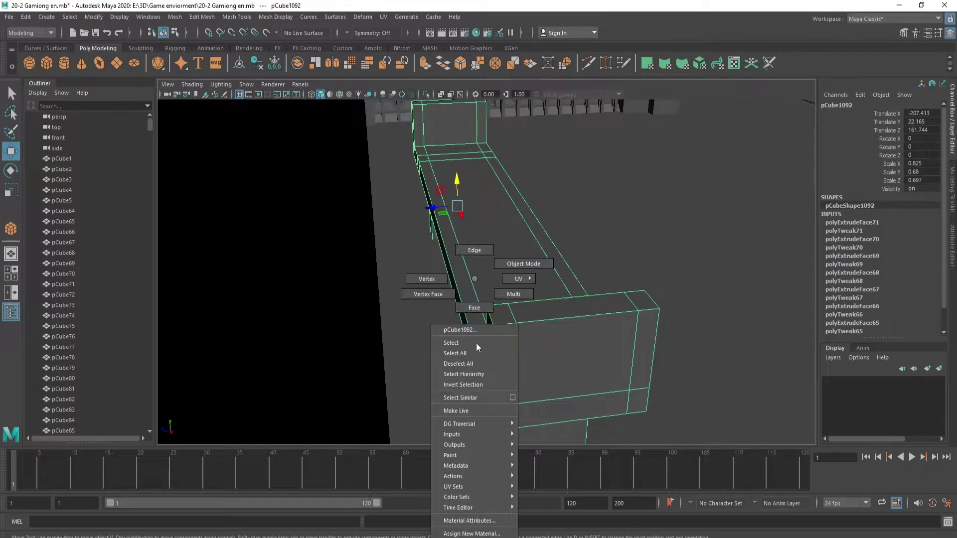
{"action": "right_click_drag", "start_coordinate": [472, 348], "coordinate": [473, 369]}
{"action": "left_click", "coordinate": [472, 348]}
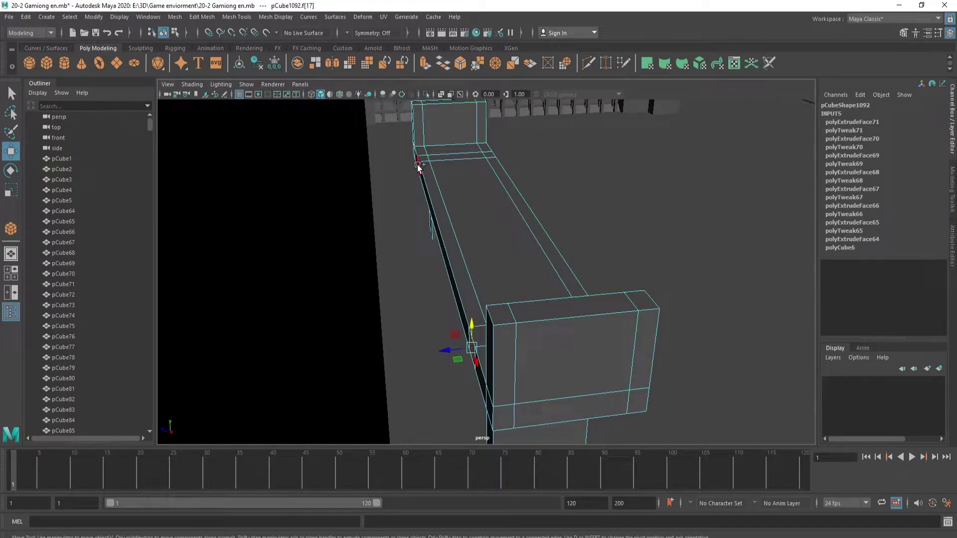
- Select the seat's central top face and extrude it twice, resizing the first extrusion
{"action": "mouse_move", "coordinate": [414, 166]}
{"action": "left_mouse_down", "text": "alt"}
{"action": "mouse_move", "coordinate": [524, 250]}
{"action": "mouse_move", "coordinate": [427, 265]}
{"action": "left_mouse_up", "text": "alt"}
{"action": "left_click", "coordinate": [427, 266]}
{"action": "mouse_move", "coordinate": [508, 205]}
{"action": "left_mouse_down", "text": "alt"}
{"action": "mouse_move", "coordinate": [496, 224]}
{"action": "mouse_move", "coordinate": [449, 246]}
{"action": "left_mouse_up", "text": "alt"}
{"action": "key", "text": "space"}
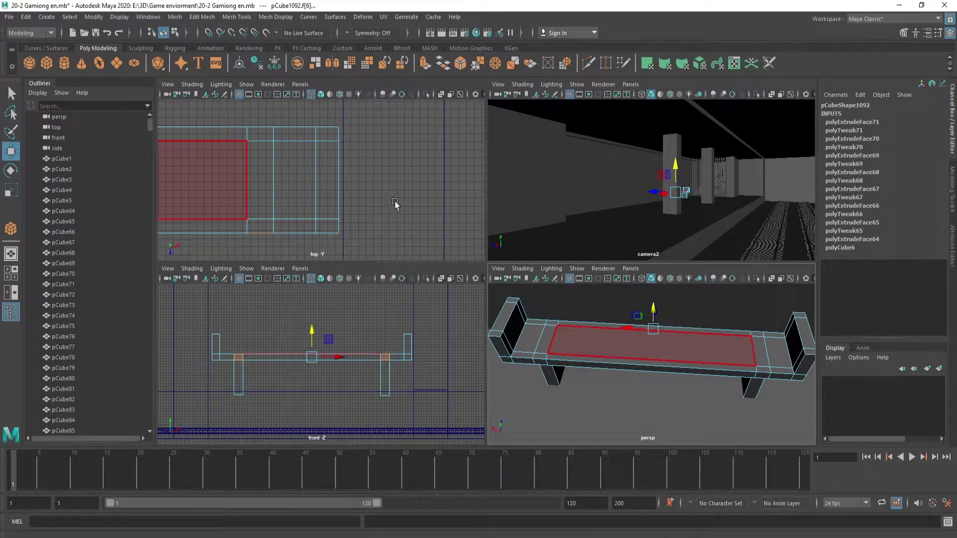
{"action": "key", "text": "f"}
{"action": "key", "text": "ctrl+e"}
{"action": "left_click_drag", "start_coordinate": [322, 203], "coordinate": [322, 221]}
{"action": "key", "text": "ctrl+e"}
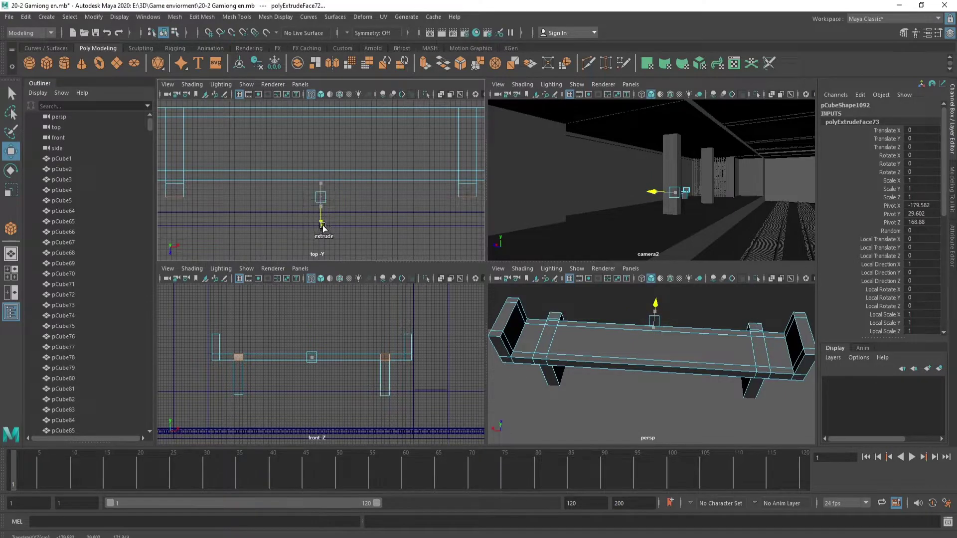
- Extrude the two square faces above the legs upward into posts, then extrude again
{"action": "left_click", "coordinate": [467, 190]}
{"action": "left_click", "coordinate": [175, 190], "text": "shift"}
{"action": "key", "text": "ctrl+e"}
{"action": "left_click_drag", "start_coordinate": [318, 332], "coordinate": [317, 315]}
{"action": "key", "text": "ctrl+e"}
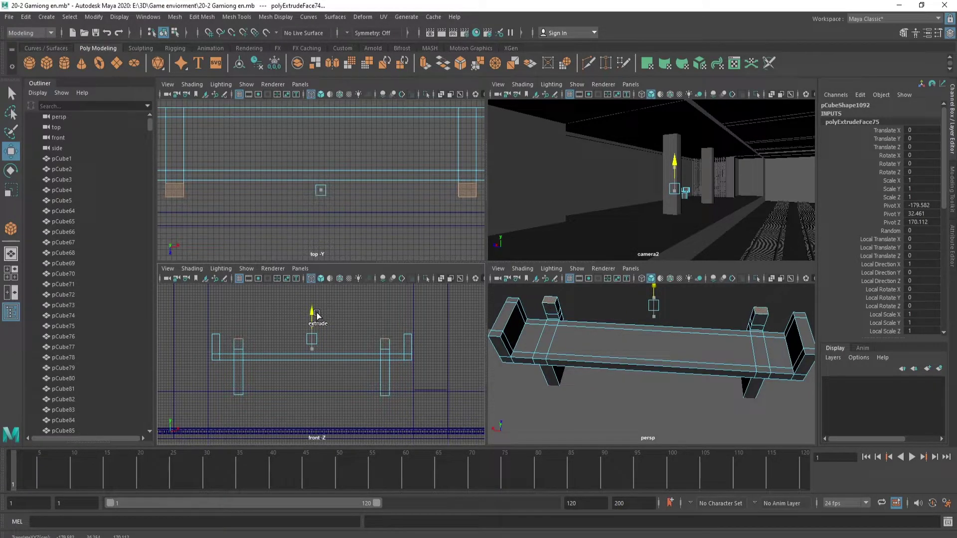
- Select the post tops and scale them wider into blocks
{"action": "key", "text": "space"}
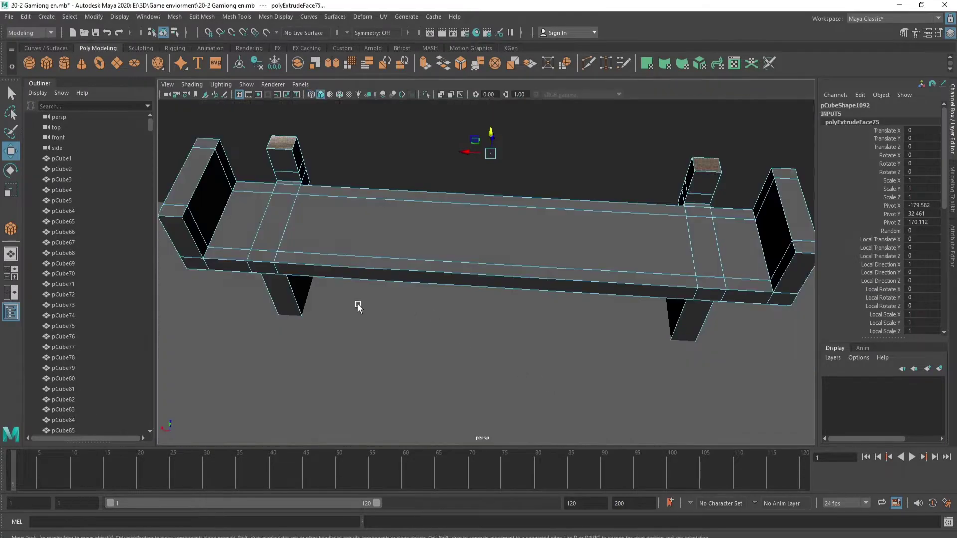
{"action": "left_click_drag", "start_coordinate": [352, 318], "coordinate": [381, 312], "text": "alt"}
{"action": "scroll", "coordinate": [382, 307], "scroll_direction": "up", "scroll_amount": 3}
{"action": "left_click", "coordinate": [264, 275]}
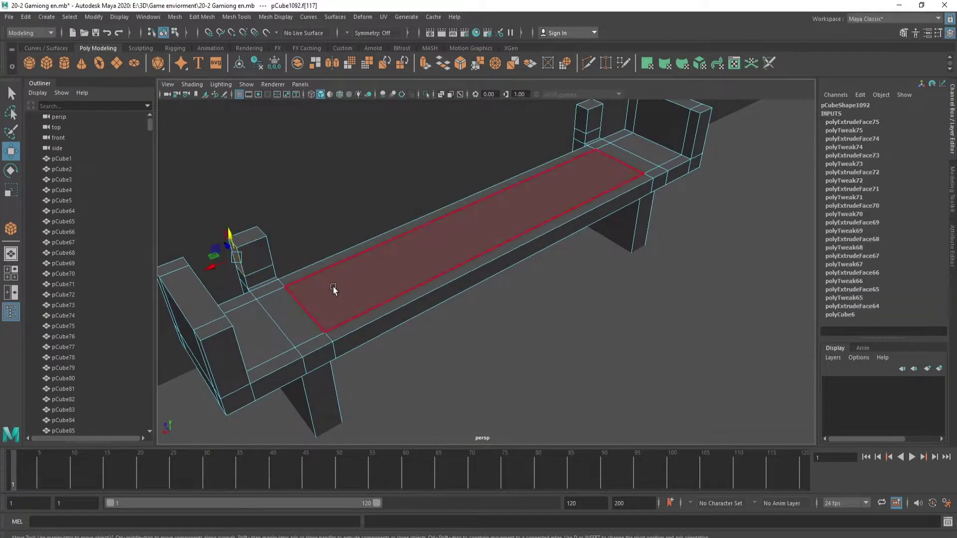
{"action": "mouse_move", "coordinate": [331, 288]}
{"action": "left_mouse_down", "text": "alt"}
{"action": "mouse_move", "coordinate": [314, 293]}
{"action": "mouse_move", "coordinate": [707, 240]}
{"action": "mouse_move", "coordinate": [569, 281]}
{"action": "mouse_move", "coordinate": [526, 216]}
{"action": "left_mouse_up", "text": "alt"}
{"action": "key", "text": "r"}
{"action": "mouse_move", "coordinate": [466, 177]}
{"action": "left_mouse_down"}
{"action": "mouse_move", "coordinate": [456, 229]}
{"action": "mouse_move", "coordinate": [433, 216]}
{"action": "mouse_move", "coordinate": [470, 216]}
{"action": "left_mouse_up"}
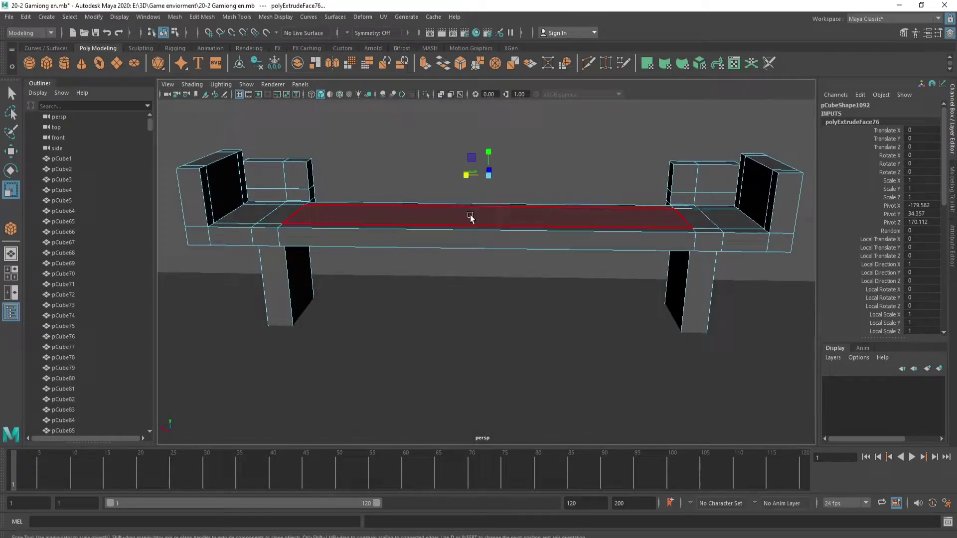
- Extend the blocks' inner faces toward the centre so they join
{"action": "left_click", "coordinate": [313, 176]}
{"action": "mouse_move", "coordinate": [466, 175]}
{"action": "left_mouse_down"}
{"action": "mouse_move", "coordinate": [487, 183]}
{"action": "mouse_move", "coordinate": [438, 207]}
{"action": "left_mouse_up"}
{"action": "key", "text": "ctrl+e"}
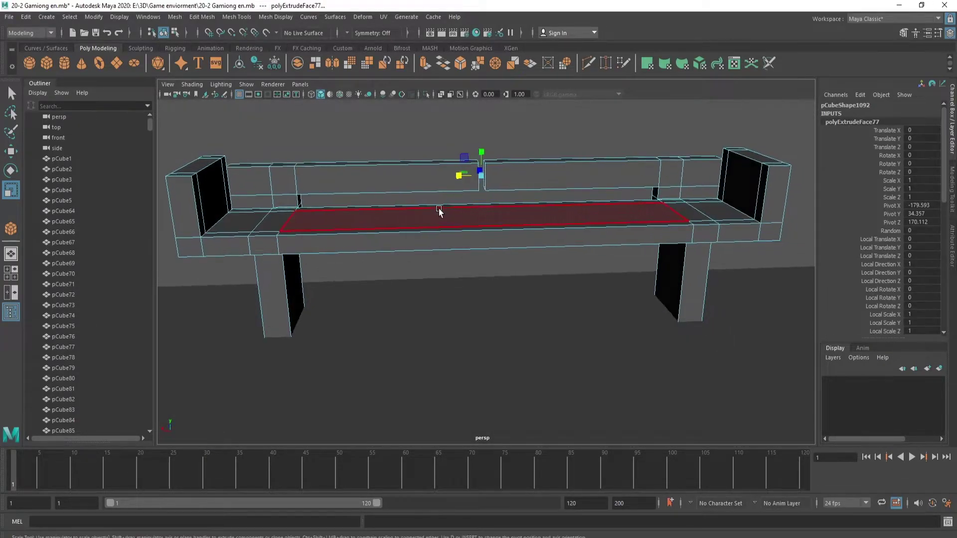
- Select the three backrest top faces, extrude them and raise the backrest taller
{"action": "mouse_move", "coordinate": [257, 168]}
{"action": "left_mouse_down", "text": "alt"}
{"action": "mouse_move", "coordinate": [491, 203]}
{"action": "mouse_move", "coordinate": [487, 171]}
{"action": "left_mouse_up", "text": "alt"}
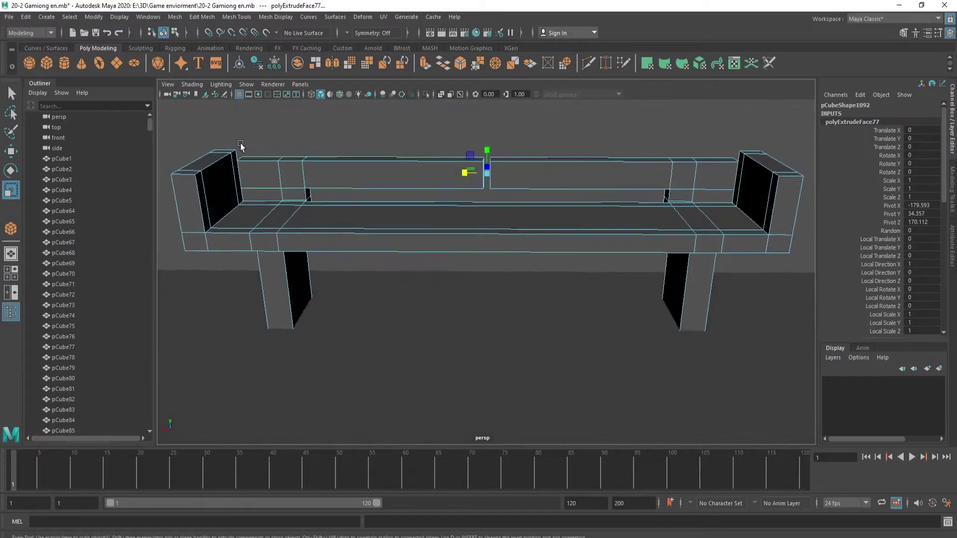
{"action": "left_click", "coordinate": [269, 160]}
{"action": "left_click", "coordinate": [421, 159], "text": "shift"}
{"action": "left_click", "coordinate": [578, 159], "text": "shift"}
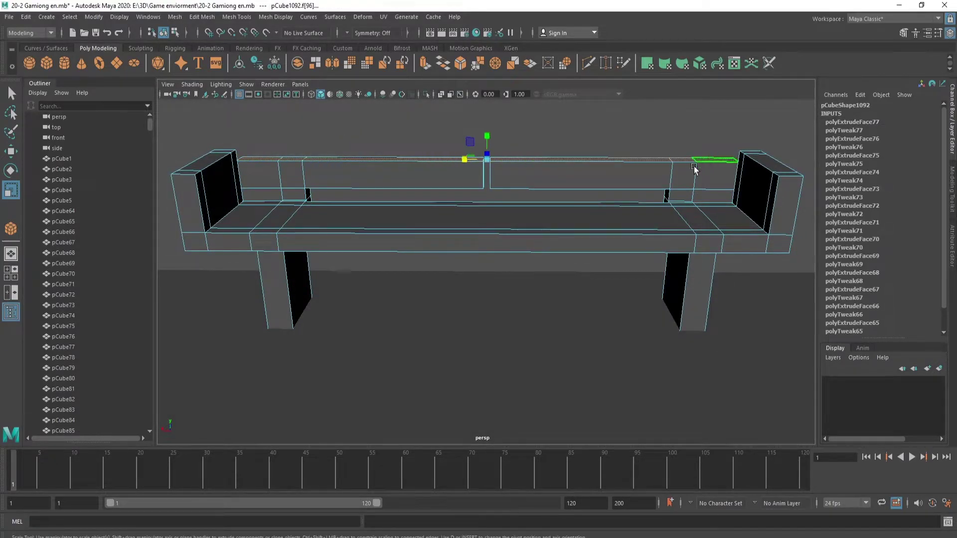
{"action": "mouse_move", "coordinate": [694, 166]}
{"action": "left_mouse_down", "text": "alt"}
{"action": "mouse_move", "coordinate": [547, 210]}
{"action": "mouse_move", "coordinate": [512, 160]}
{"action": "mouse_move", "coordinate": [492, 100]}
{"action": "left_mouse_up", "text": "alt"}
{"action": "key", "text": "w"}
{"action": "key", "text": "ctrl+e"}
{"action": "mouse_move", "coordinate": [601, 246]}
{"action": "left_mouse_down", "text": "alt"}
{"action": "mouse_move", "coordinate": [549, 246]}
{"action": "mouse_move", "coordinate": [480, 353]}
{"action": "left_mouse_up", "text": "alt"}
{"action": "left_click_drag", "start_coordinate": [489, 187], "coordinate": [489, 184]}
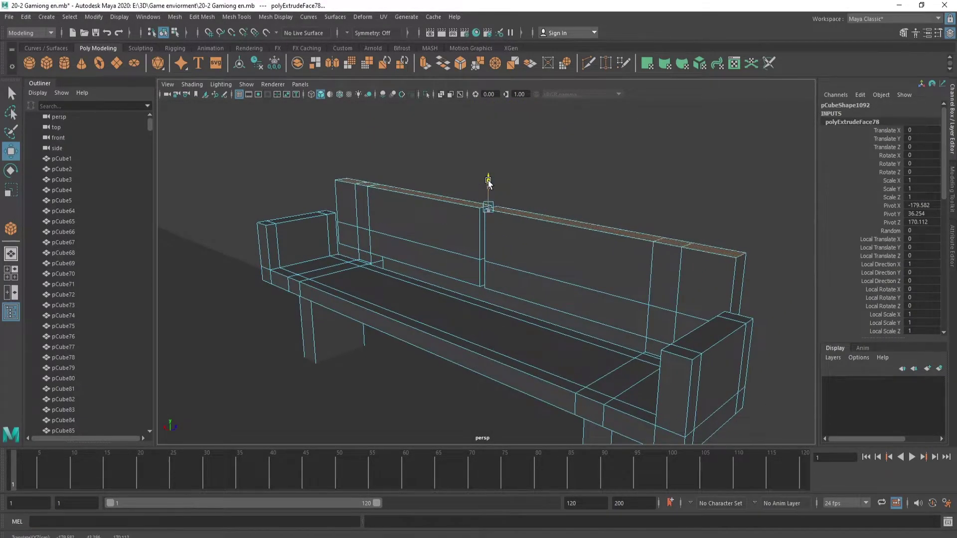
{"action": "left_click", "coordinate": [952, 240]}
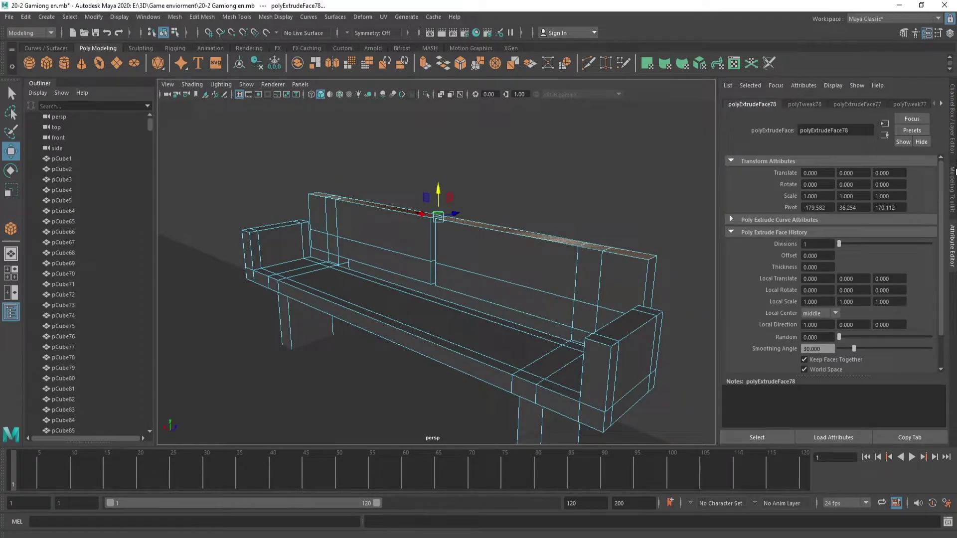
- Bevel the backrest's top edges from the Modeling Toolkit at Fraction 0.7 with 4 segments
{"action": "left_click", "coordinate": [953, 189]}
{"action": "left_click", "coordinate": [909, 347]}
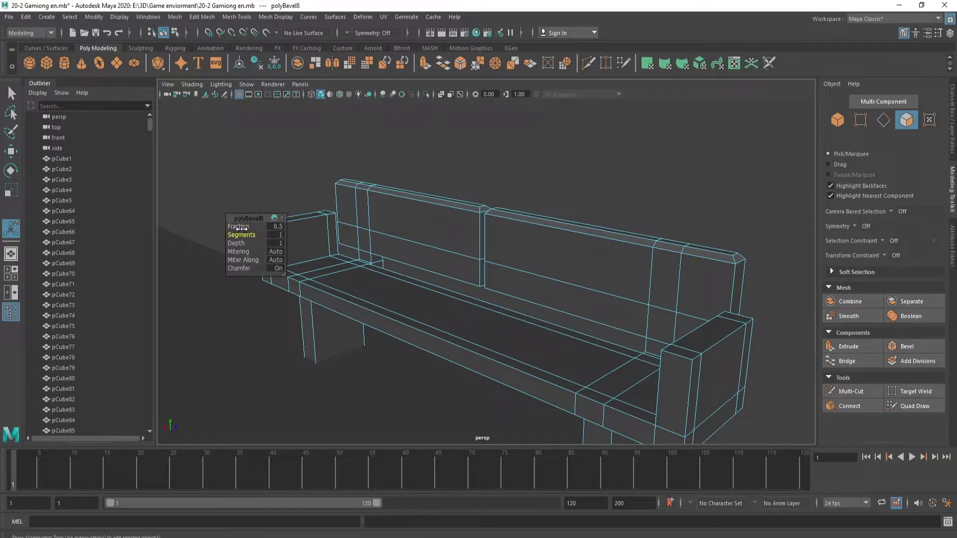
{"action": "mouse_move", "coordinate": [248, 229]}
{"action": "left_mouse_down"}
{"action": "mouse_move", "coordinate": [238, 226]}
{"action": "mouse_move", "coordinate": [252, 235]}
{"action": "left_mouse_up"}
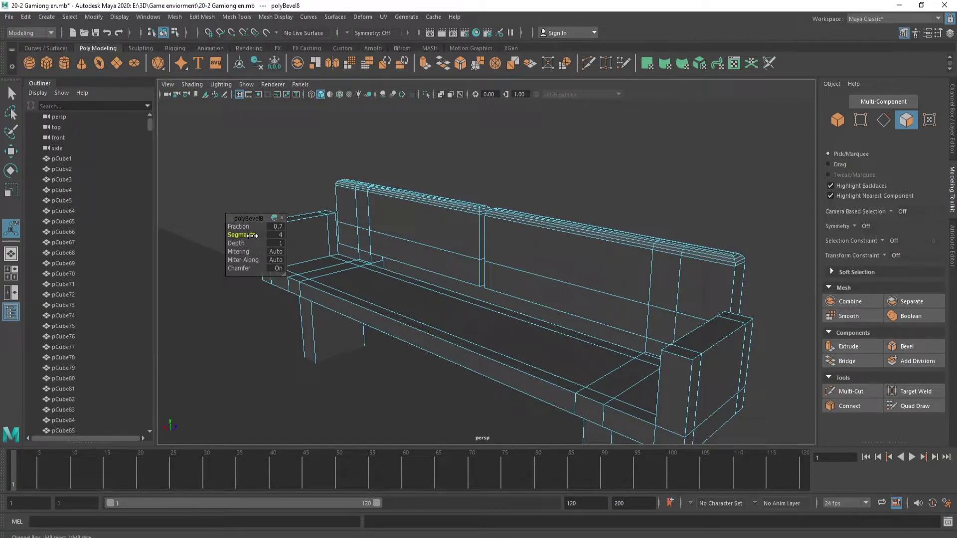
{"action": "right_click_drag", "start_coordinate": [471, 247], "coordinate": [512, 204]}
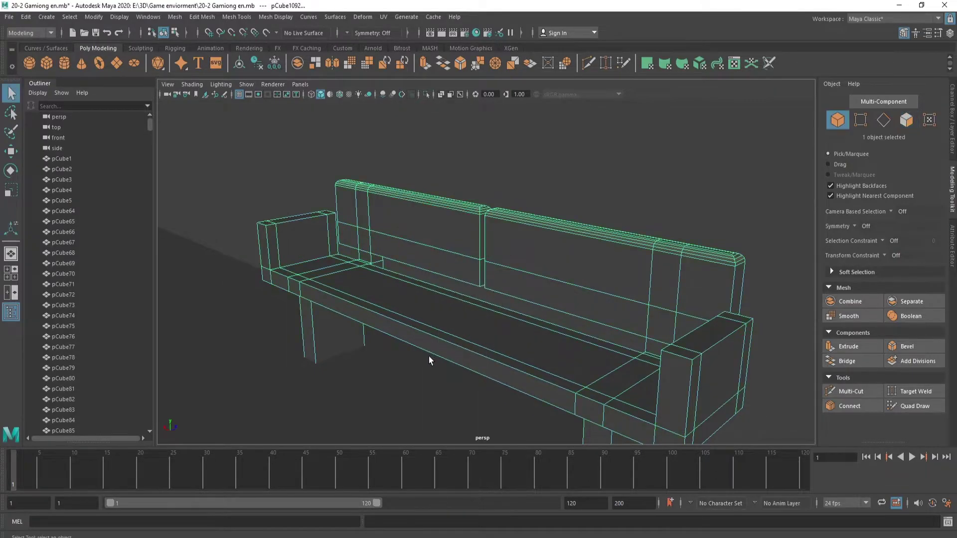
{"action": "mouse_move", "coordinate": [429, 357]}
{"action": "left_mouse_down", "text": "alt"}
{"action": "mouse_move", "coordinate": [532, 395]}
{"action": "mouse_move", "coordinate": [523, 398]}
{"action": "left_mouse_up", "text": "alt"}
- Select a right backrest face, then undo the accidental extrusion back to the whole bench
{"action": "right_click", "coordinate": [475, 236]}
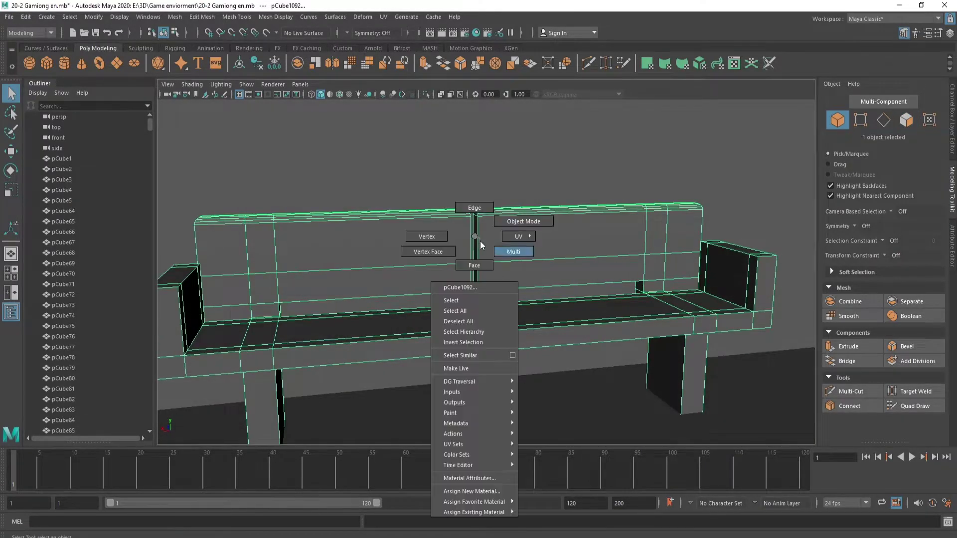
{"action": "left_click", "coordinate": [474, 265]}
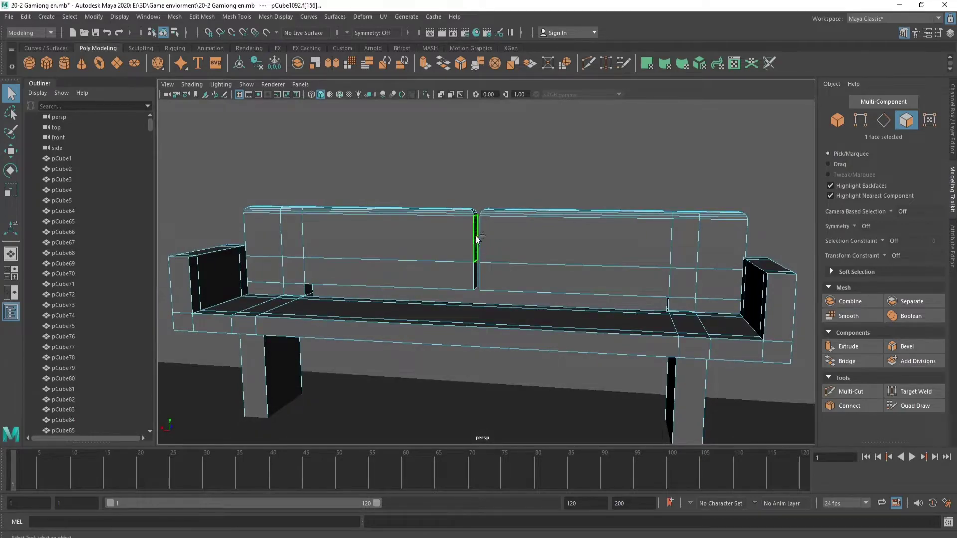
{"action": "left_click", "coordinate": [543, 259]}
{"action": "left_click_drag", "start_coordinate": [510, 272], "coordinate": [474, 249], "text": "alt"}
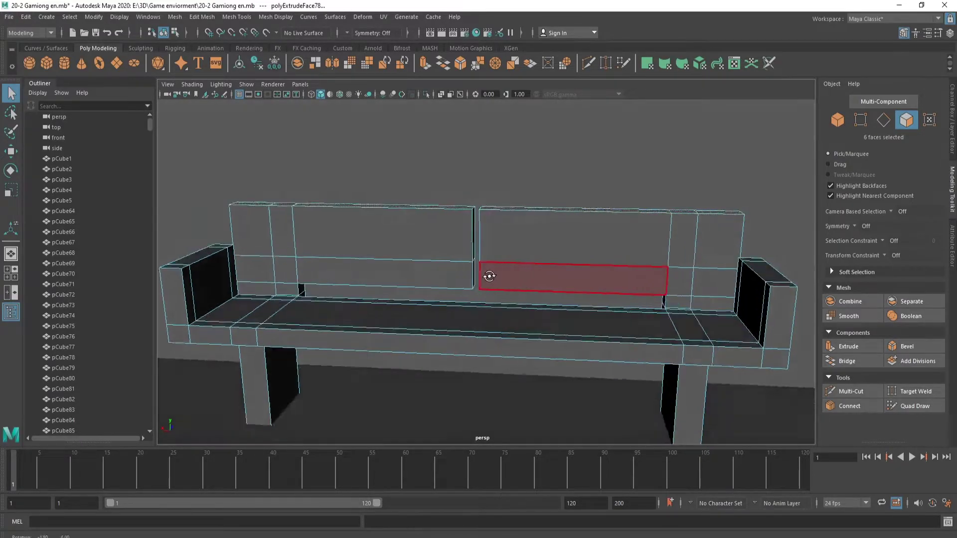
{"action": "key", "text": "ctrl+z"}
{"action": "key", "text": "ctrl+z"}
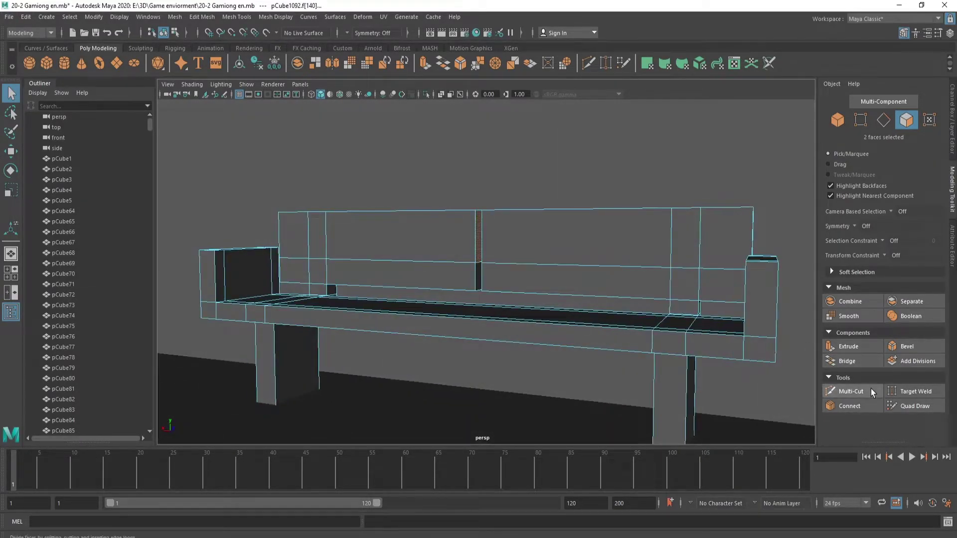
{"action": "key", "text": "ctrl+z"}
{"action": "key", "text": "ctrl+z"}
{"action": "key", "text": "ctrl+z"}
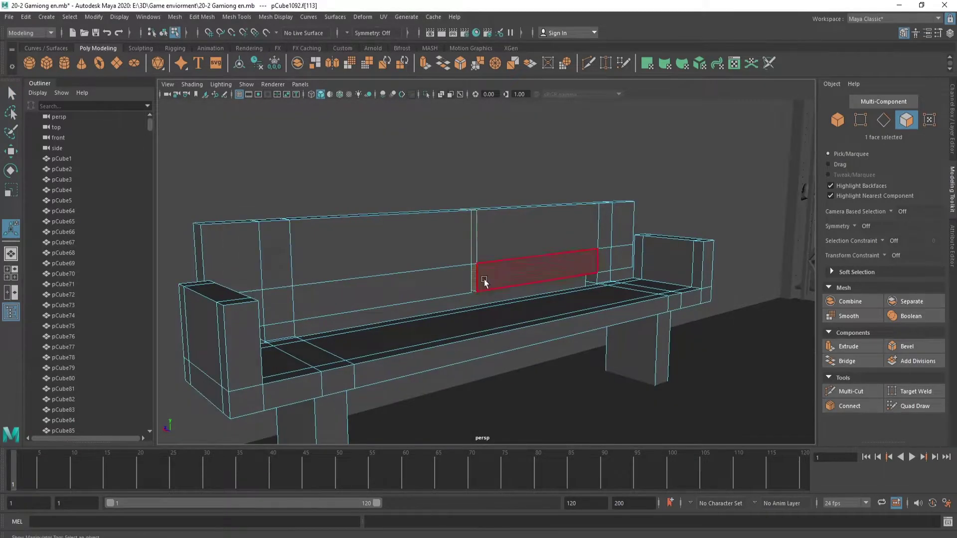
{"action": "key", "text": "ctrl+z"}
{"action": "key", "text": "ctrl+z"}
{"action": "key", "text": "ctrl+z"}
{"action": "key", "text": "ctrl+z"}
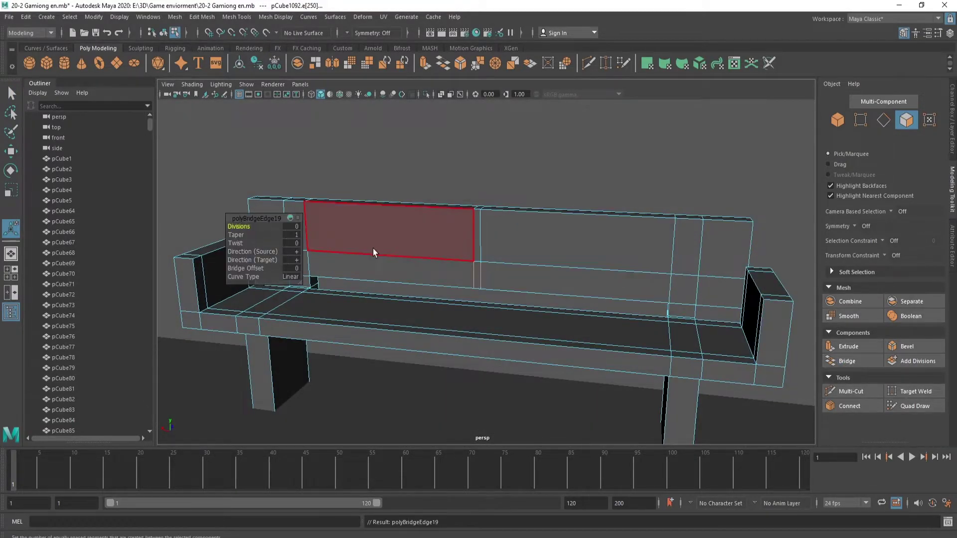
{"action": "key", "text": "ctrl+z"}
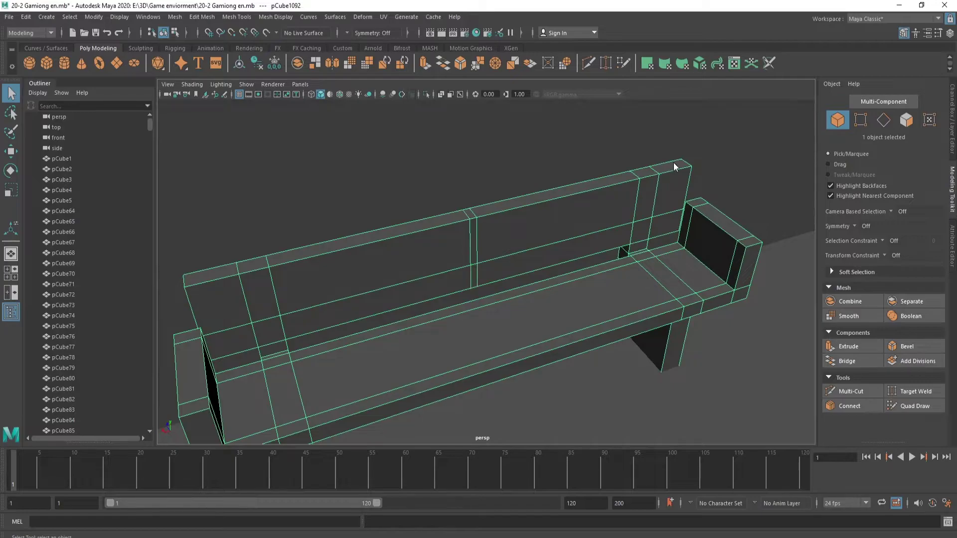
{"action": "right_click_drag", "start_coordinate": [674, 166], "coordinate": [671, 184]}
- Select the backrest top face runs and bevel them at Fraction 0.9 with 6 segments
{"action": "left_click", "coordinate": [668, 167]}
{"action": "double_click", "coordinate": [470, 213], "text": "shift"}
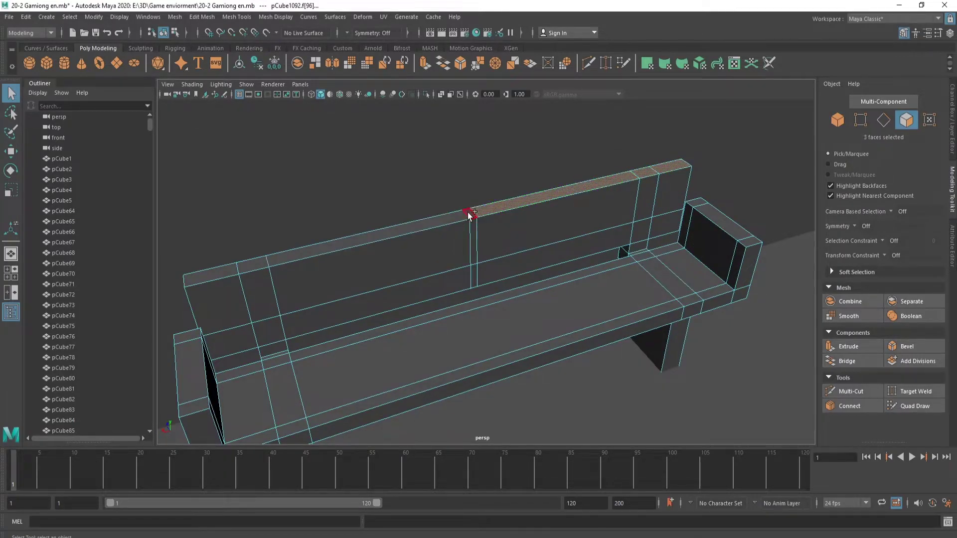
{"action": "double_click", "coordinate": [251, 265], "text": "shift"}
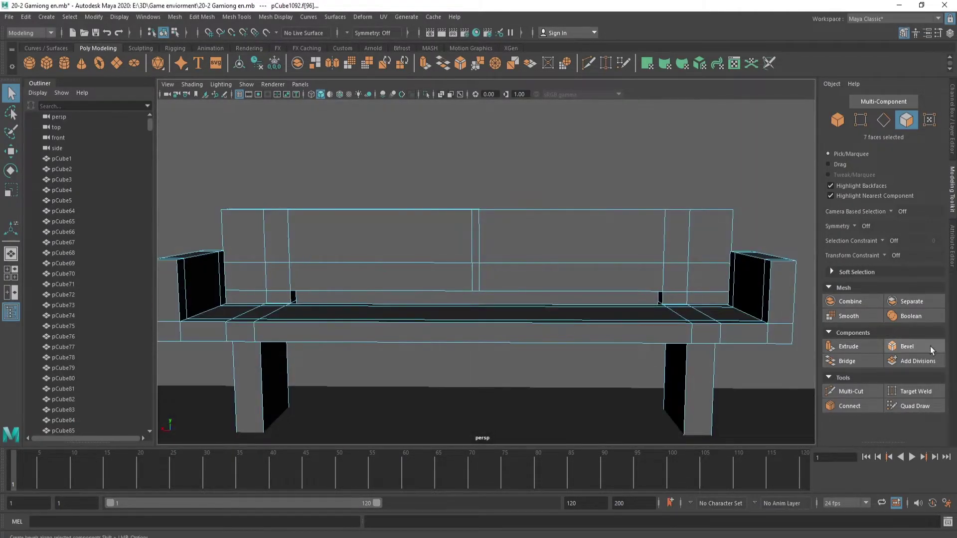
{"action": "left_click", "coordinate": [905, 346]}
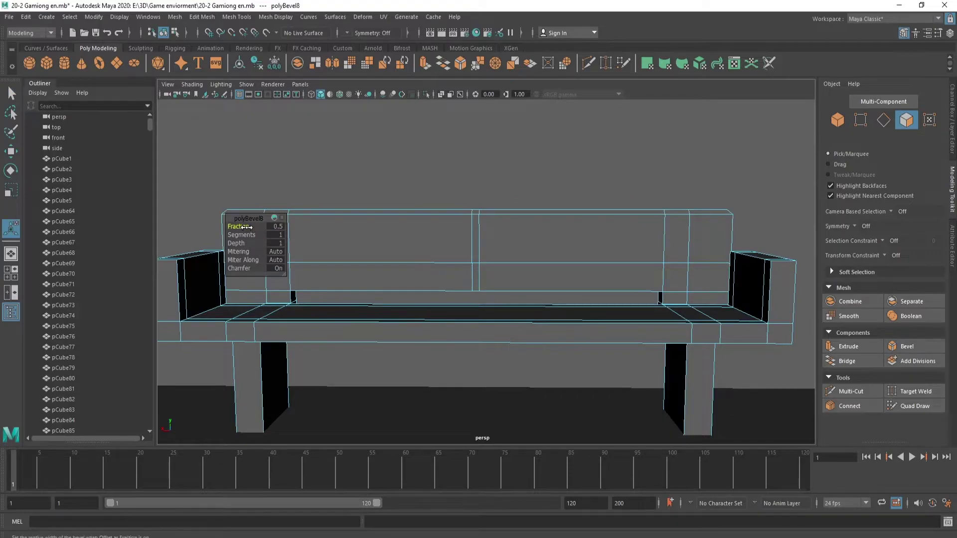
{"action": "left_click_drag", "start_coordinate": [246, 227], "coordinate": [264, 235]}
{"action": "mouse_move", "coordinate": [349, 240]}
{"action": "left_mouse_down", "text": "alt"}
{"action": "mouse_move", "coordinate": [489, 247]}
{"action": "mouse_move", "coordinate": [429, 246]}
{"action": "left_mouse_up", "text": "alt"}
{"action": "left_click_drag", "start_coordinate": [247, 235], "coordinate": [256, 235]}
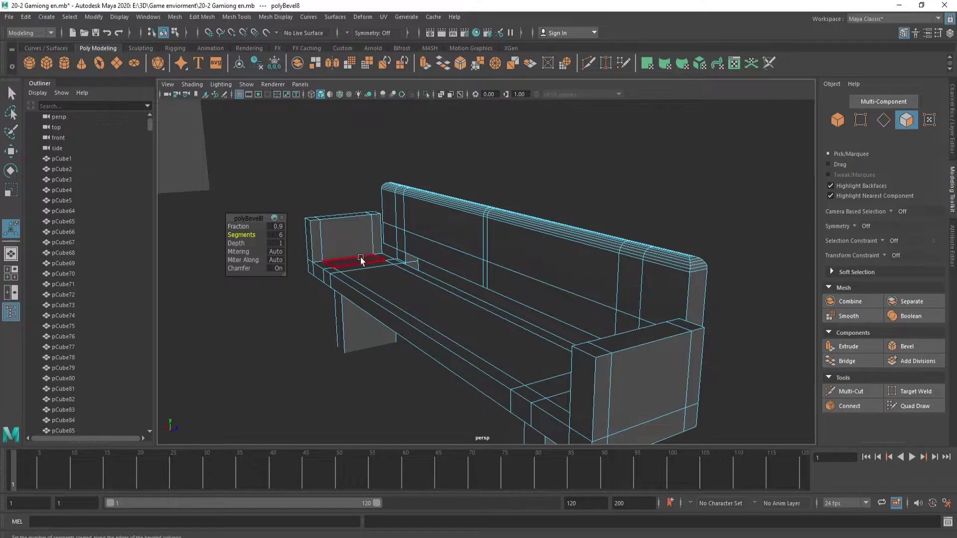
- Select the armrest's top face, then switch the bench to edge selection
{"action": "right_click_drag", "start_coordinate": [361, 260], "coordinate": [339, 209]}
{"action": "mouse_move", "coordinate": [355, 355]}
{"action": "left_mouse_down", "text": "alt"}
{"action": "mouse_move", "coordinate": [518, 346]}
{"action": "mouse_move", "coordinate": [728, 384]}
{"action": "left_mouse_up", "text": "alt"}
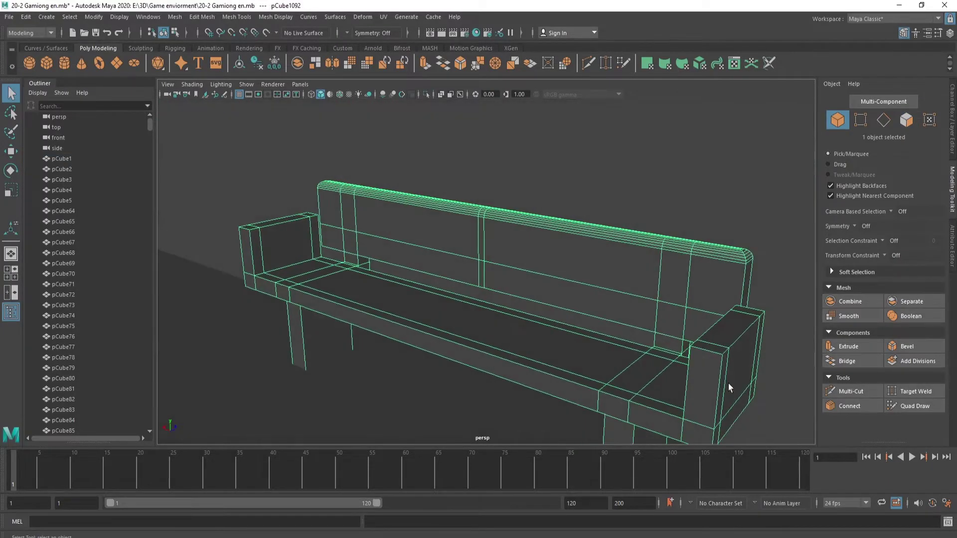
{"action": "right_click_drag", "start_coordinate": [727, 335], "coordinate": [719, 298]}
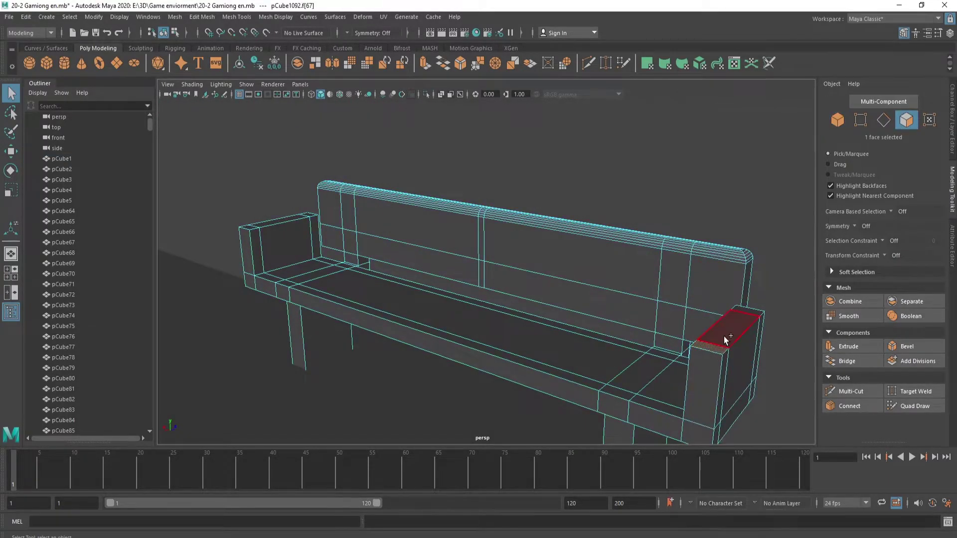
{"action": "left_click", "coordinate": [726, 340], "text": "shift"}
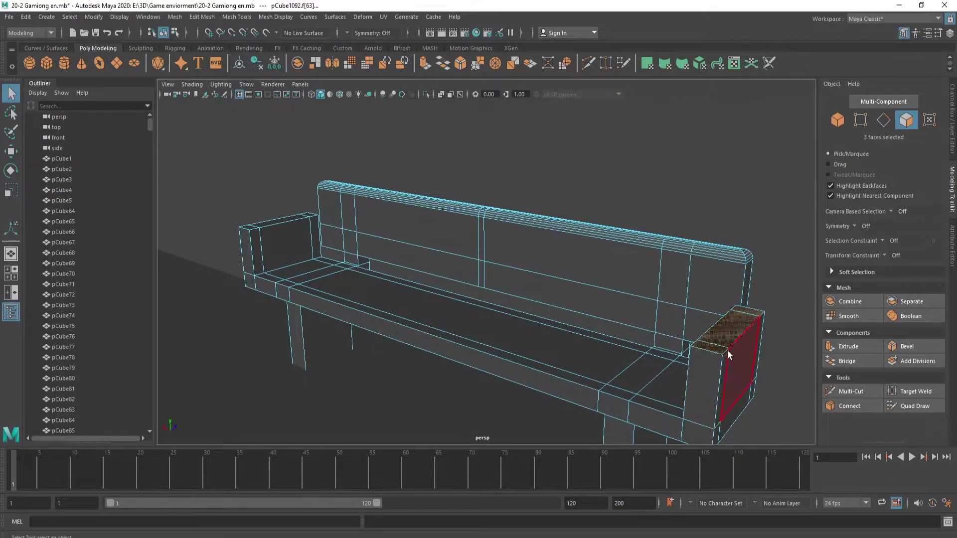
{"action": "right_click_drag", "start_coordinate": [729, 355], "coordinate": [648, 280]}
{"action": "key", "text": "space"}
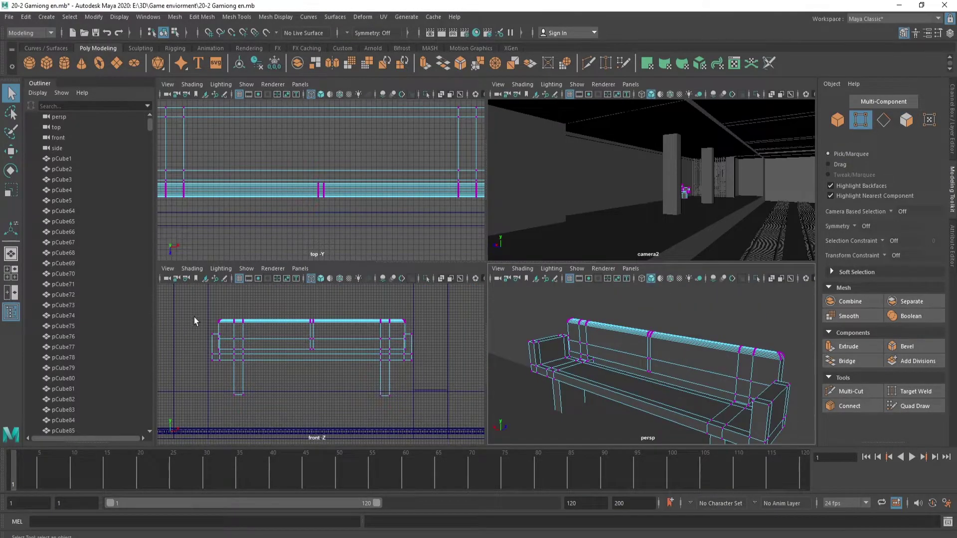
- Scale the vertices at both bench ends slightly inward in X
{"action": "left_click_drag", "start_coordinate": [193, 318], "coordinate": [215, 371]}
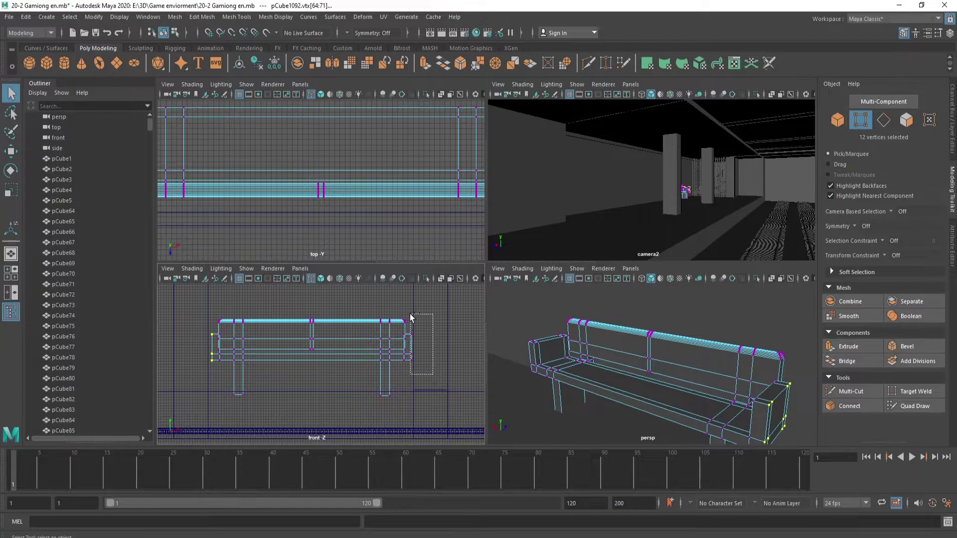
{"action": "left_click_drag", "start_coordinate": [408, 308], "coordinate": [408, 309], "text": "shift"}
{"action": "scroll", "coordinate": [370, 357], "scroll_direction": "up", "scroll_amount": 2}
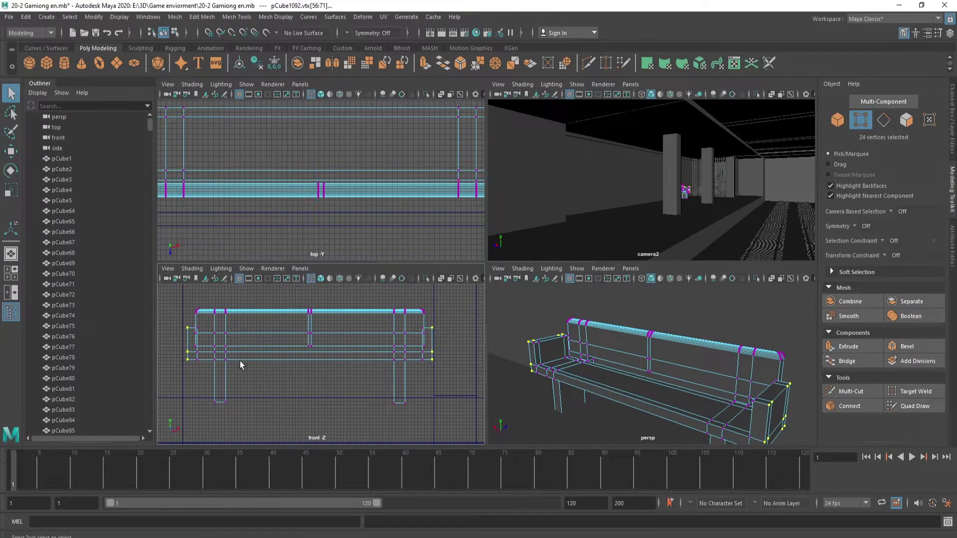
{"action": "key", "text": "r"}
{"action": "left_click_drag", "start_coordinate": [332, 344], "coordinate": [330, 350]}
- Select the seat's top faces and bevel them at Fraction 0.9 with 5 segments
{"action": "right_click_drag", "start_coordinate": [427, 333], "coordinate": [428, 351]}
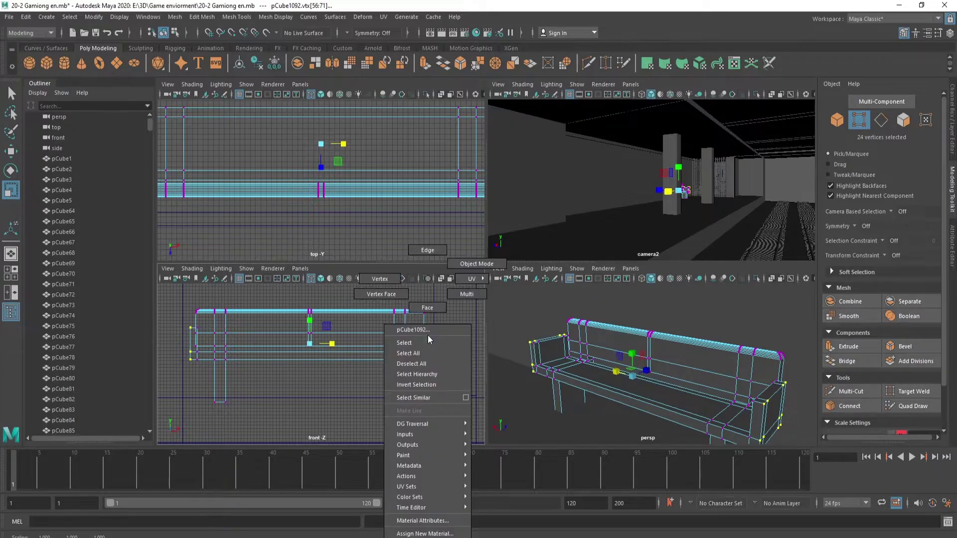
{"action": "left_click", "coordinate": [752, 382]}
{"action": "key", "text": "w"}
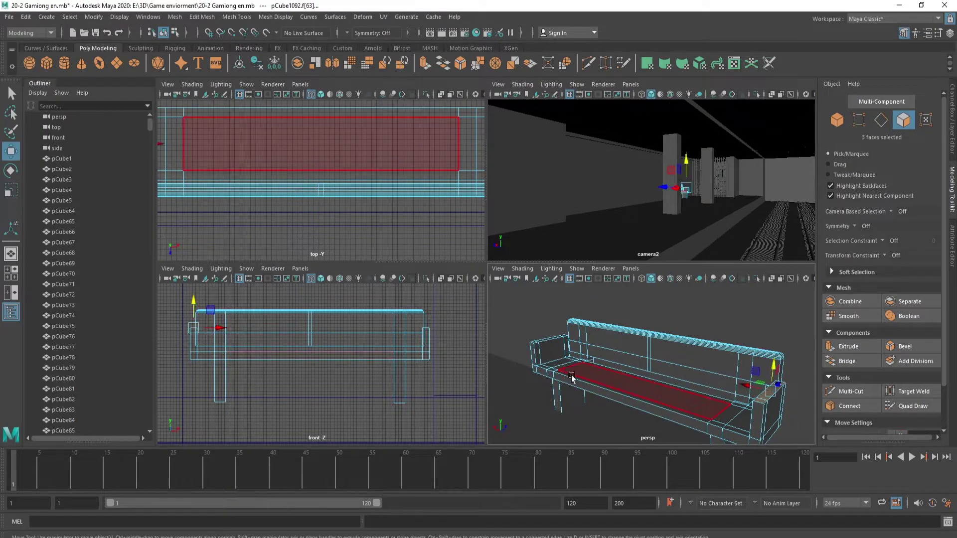
{"action": "left_click_drag", "start_coordinate": [566, 380], "coordinate": [518, 345], "text": "alt"}
{"action": "key", "text": "ctrl+b"}
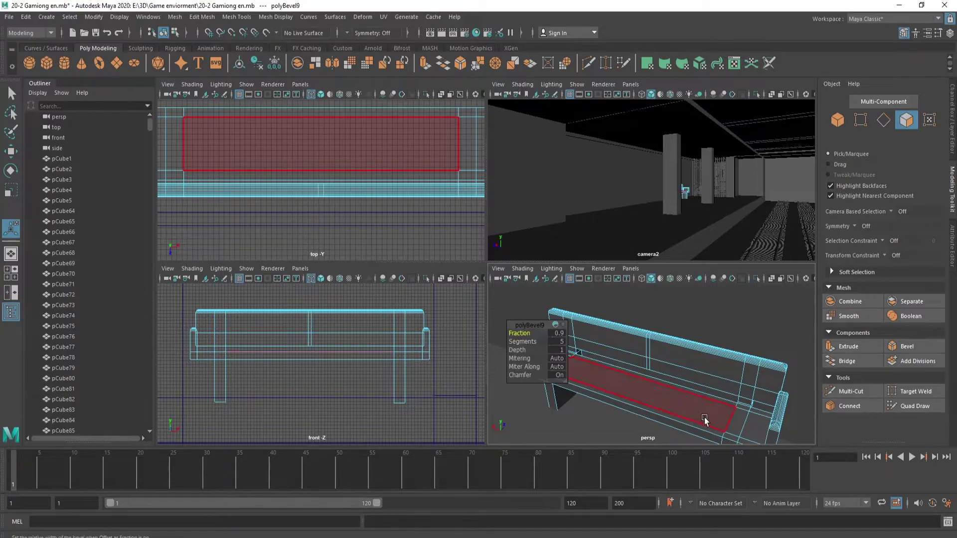
{"action": "left_click_drag", "start_coordinate": [647, 418], "coordinate": [680, 390], "text": "alt"}
{"action": "right_click_drag", "start_coordinate": [627, 279], "coordinate": [674, 251]}
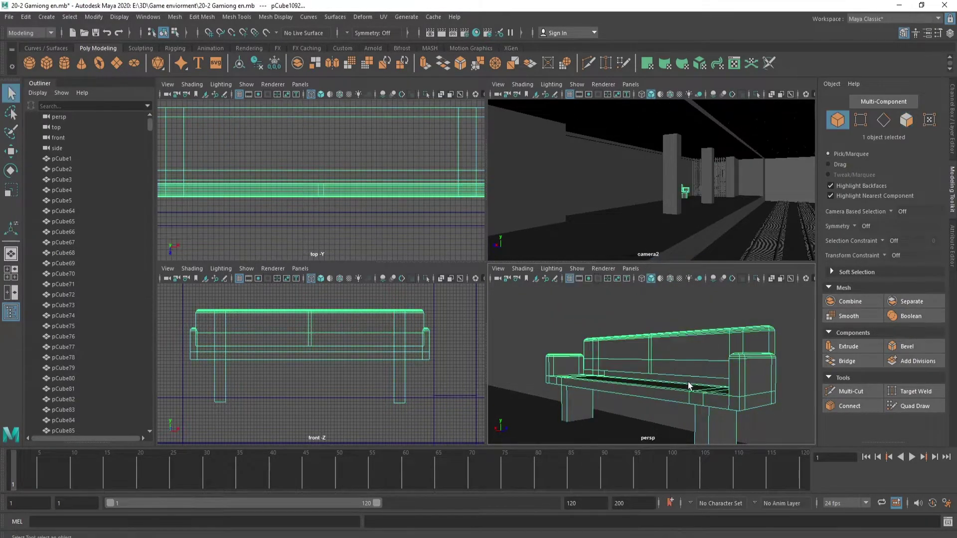
{"action": "mouse_move", "coordinate": [648, 379]}
{"action": "left_mouse_down", "text": "alt"}
{"action": "mouse_move", "coordinate": [601, 414]}
{"action": "mouse_move", "coordinate": [648, 299]}
{"action": "mouse_move", "coordinate": [724, 392]}
{"action": "mouse_move", "coordinate": [653, 393]}
{"action": "left_mouse_up", "text": "alt"}
- Select the bench and Shift-drag along X in the top view to duplicate it
{"action": "left_click", "coordinate": [600, 414]}
{"action": "left_click", "coordinate": [638, 414]}
{"action": "right_click", "coordinate": [648, 299]}
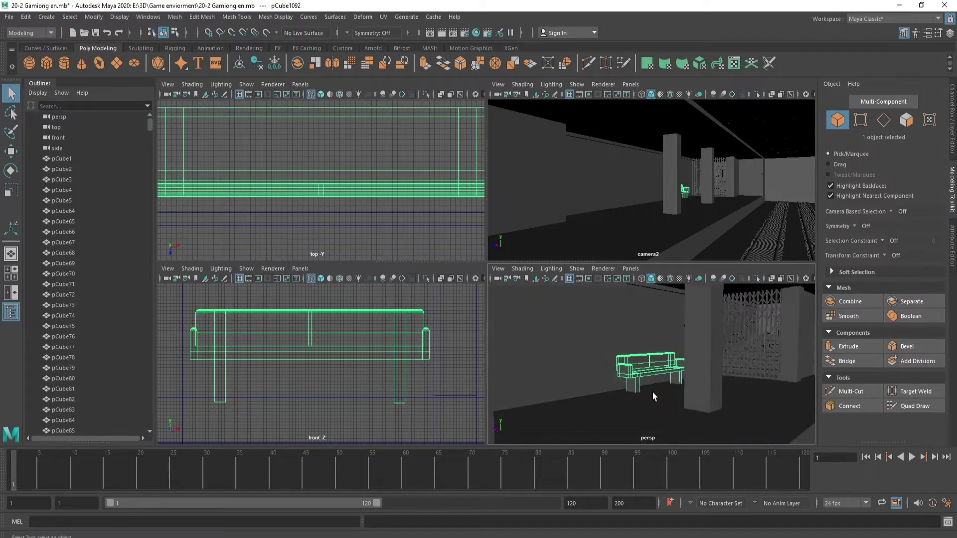
{"action": "scroll", "coordinate": [349, 202], "scroll_direction": "down", "scroll_amount": 2}
{"action": "scroll", "coordinate": [298, 217], "scroll_direction": "down", "scroll_amount": 4}
{"action": "key", "text": "w"}
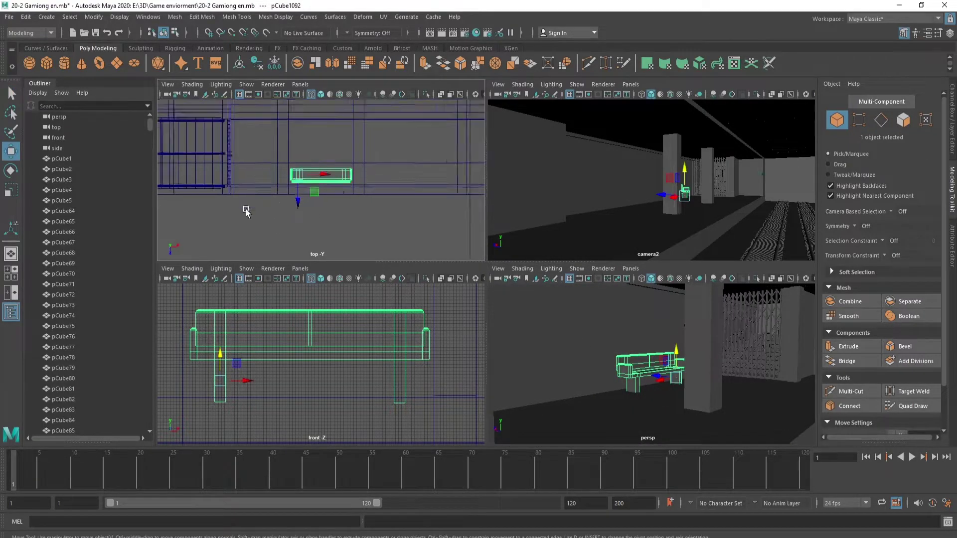
{"action": "scroll", "coordinate": [239, 222], "scroll_direction": "down", "scroll_amount": 2}
{"action": "middle_click_drag", "start_coordinate": [352, 231], "coordinate": [228, 242], "text": "alt"}
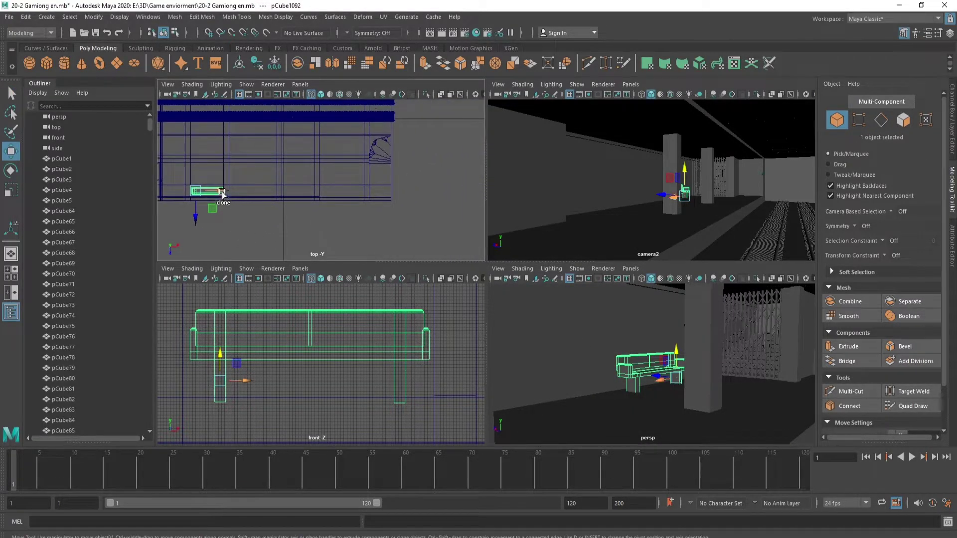
{"action": "left_click_drag", "start_coordinate": [223, 195], "coordinate": [299, 195], "text": "shift"}
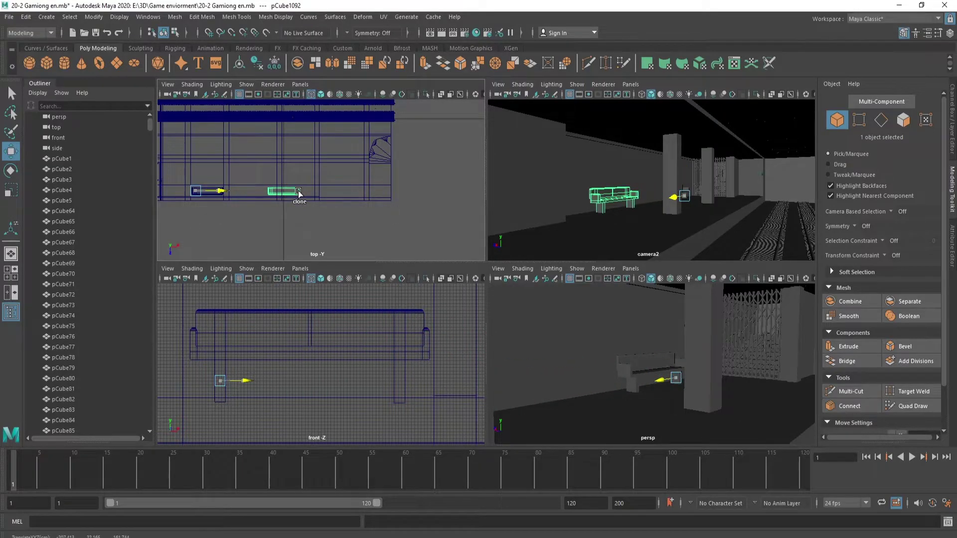
{"action": "key", "text": "space"}
{"action": "left_click", "coordinate": [564, 350]}
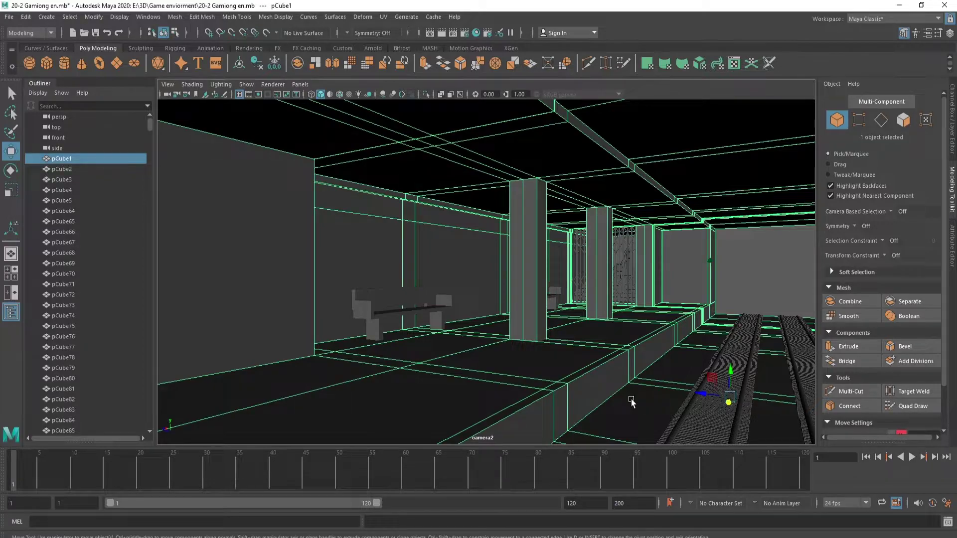
- Draw a new poly box between the two benches in the front view
{"action": "key", "text": "space"}
{"action": "right_click_drag", "start_coordinate": [391, 299], "coordinate": [313, 364], "text": "shift"}
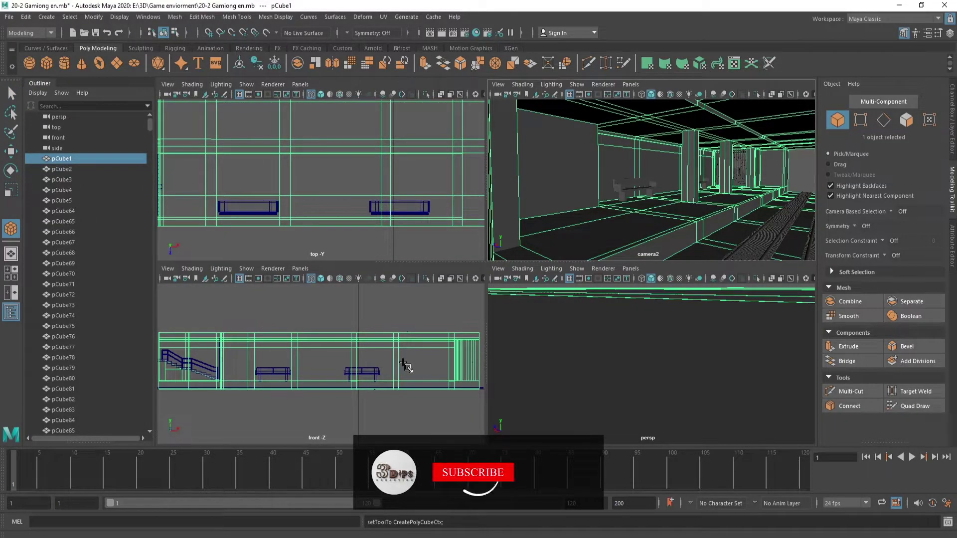
{"action": "left_click_drag", "start_coordinate": [304, 363], "coordinate": [363, 385]}
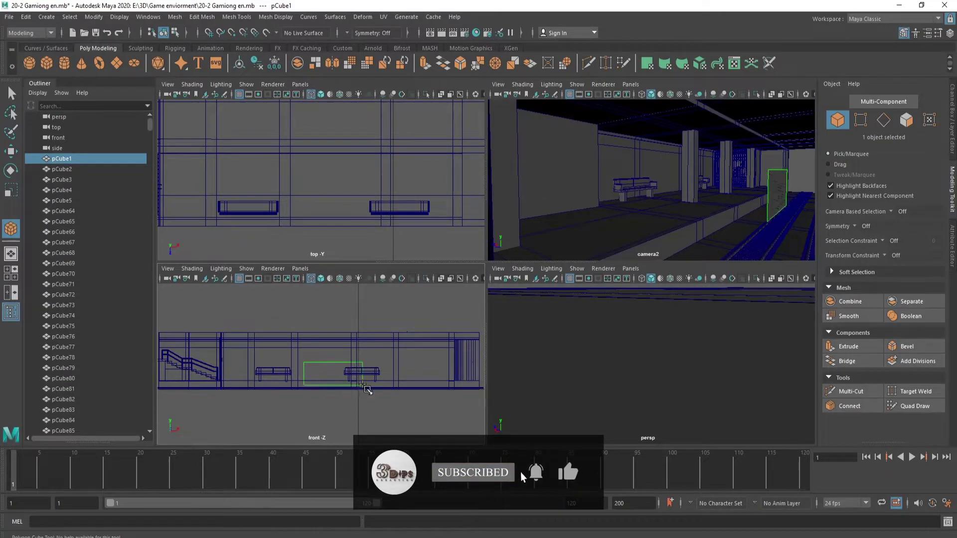
{"action": "left_click_drag", "start_coordinate": [368, 399], "coordinate": [366, 395]}
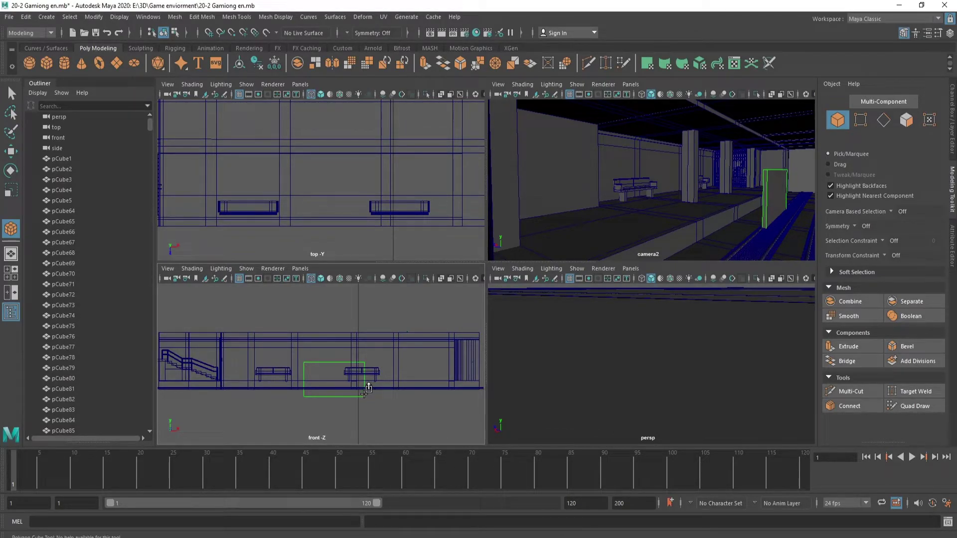
- Move the box onto the wall, centre it between the benches, and bevel its edges
{"action": "key", "text": "w"}
{"action": "mouse_move", "coordinate": [361, 381]}
{"action": "left_mouse_down"}
{"action": "mouse_move", "coordinate": [362, 367]}
{"action": "mouse_move", "coordinate": [321, 352]}
{"action": "mouse_move", "coordinate": [335, 364]}
{"action": "mouse_move", "coordinate": [320, 345]}
{"action": "mouse_move", "coordinate": [333, 364]}
{"action": "left_mouse_up"}
{"action": "key", "text": "f"}
{"action": "key", "text": "r"}
{"action": "key", "text": "w"}
{"action": "scroll", "coordinate": [347, 123], "scroll_direction": "down", "scroll_amount": 3}
{"action": "left_click_drag", "start_coordinate": [331, 167], "coordinate": [331, 227]}
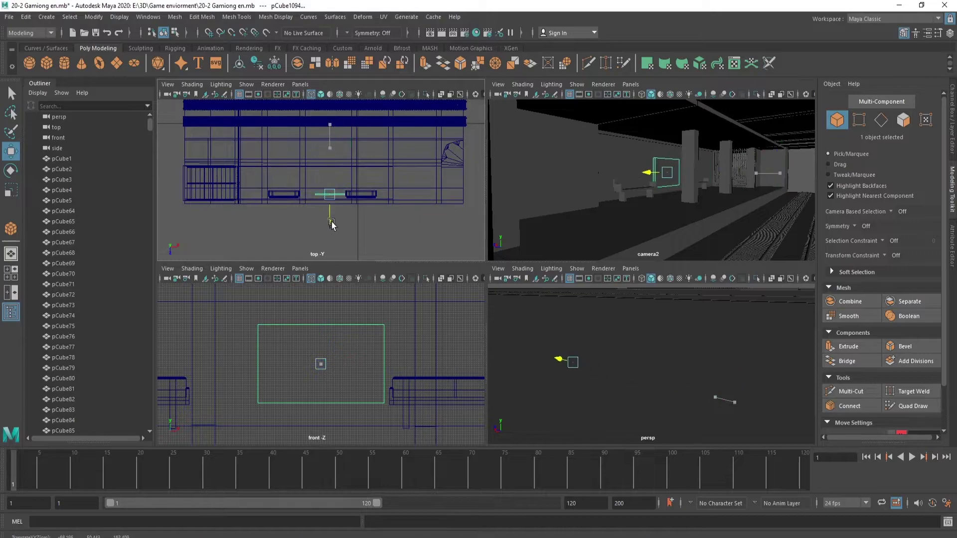
{"action": "mouse_move", "coordinate": [326, 364]}
{"action": "left_mouse_down"}
{"action": "mouse_move", "coordinate": [318, 369]}
{"action": "mouse_move", "coordinate": [287, 309]}
{"action": "left_mouse_up"}
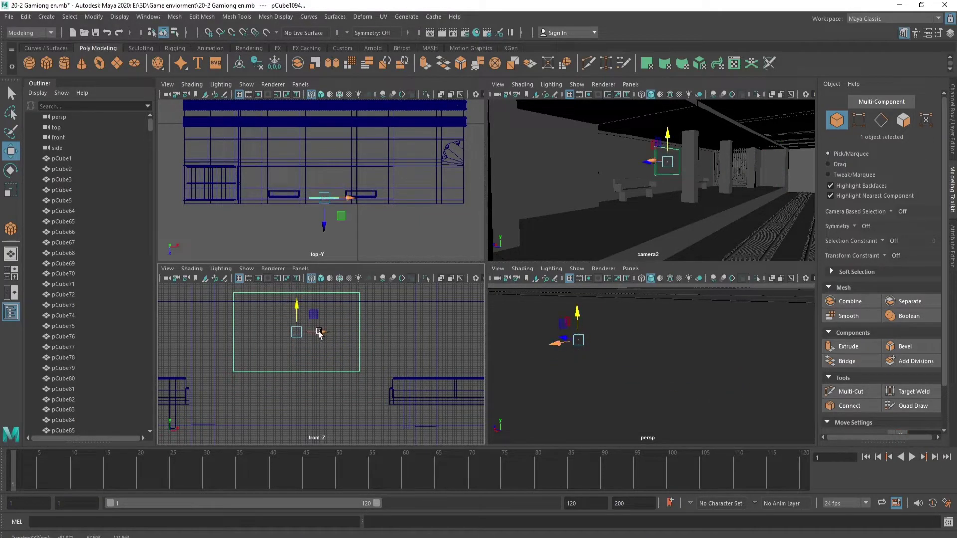
{"action": "mouse_move", "coordinate": [318, 337]}
{"action": "left_mouse_down"}
{"action": "mouse_move", "coordinate": [471, 336]}
{"action": "mouse_move", "coordinate": [321, 337]}
{"action": "mouse_move", "coordinate": [300, 315]}
{"action": "mouse_move", "coordinate": [324, 339]}
{"action": "left_mouse_up"}
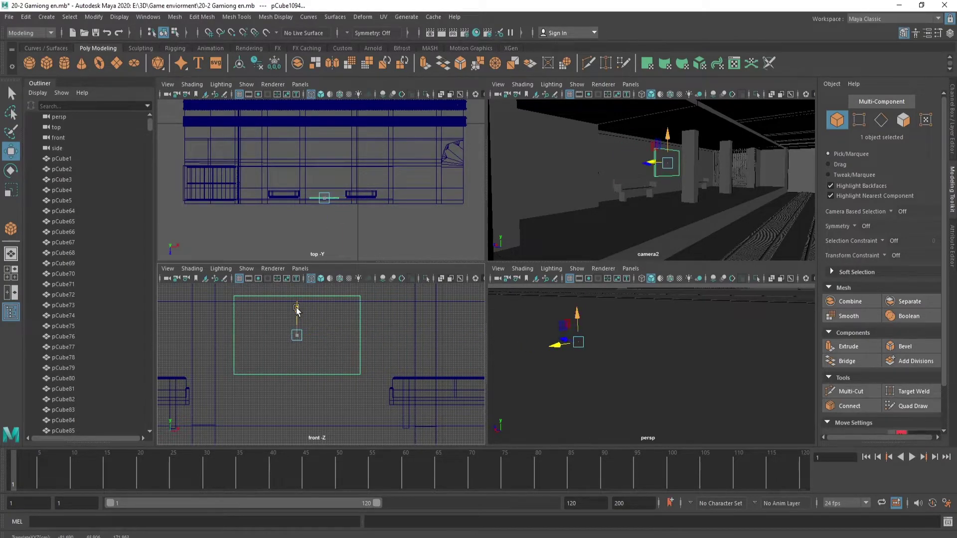
{"action": "left_click", "coordinate": [904, 349]}
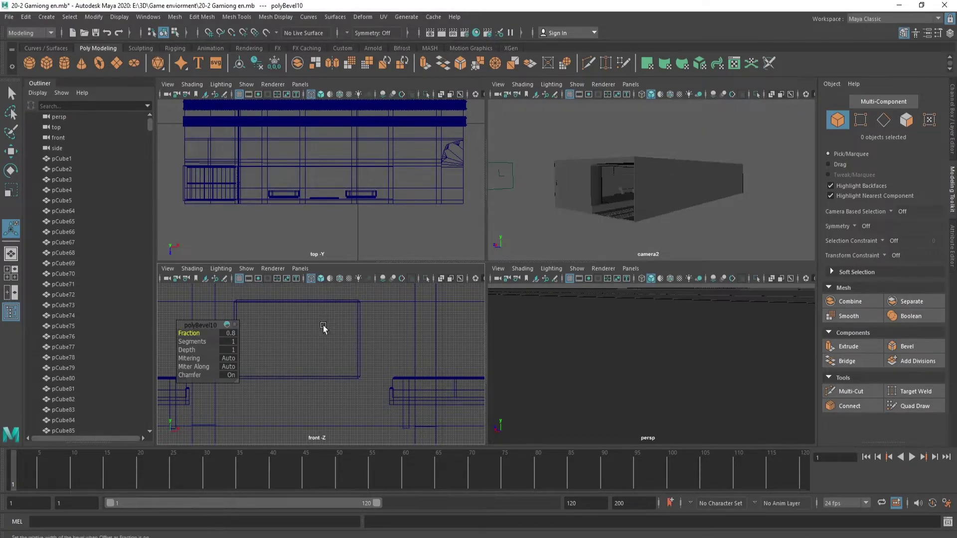
- Reapply the panel bevel and raise its fraction to 0.6
{"action": "key", "text": "ctrl+z"}
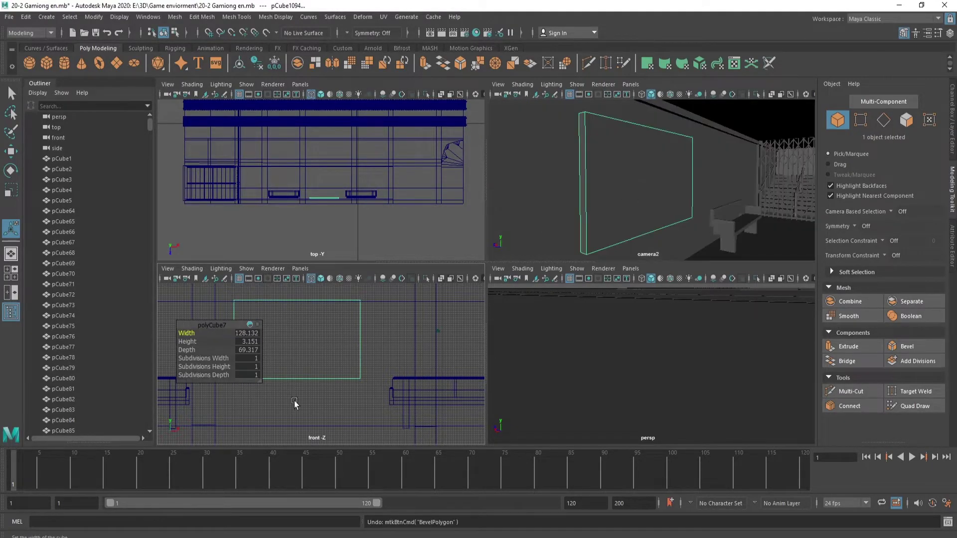
{"action": "left_click", "coordinate": [905, 347]}
{"action": "mouse_move", "coordinate": [648, 210]}
{"action": "left_mouse_down", "text": "alt"}
{"action": "mouse_move", "coordinate": [627, 233]}
{"action": "mouse_move", "coordinate": [675, 222]}
{"action": "left_mouse_up", "text": "alt"}
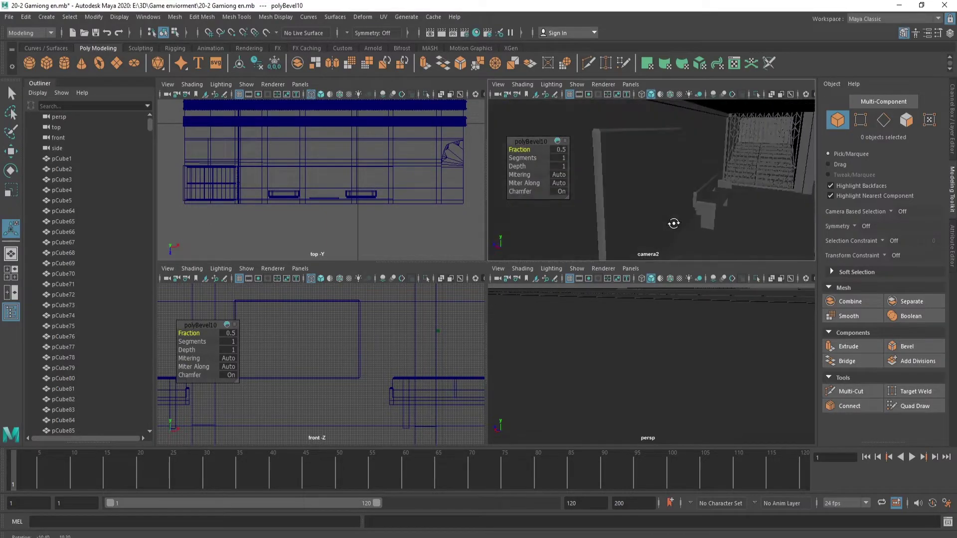
{"action": "left_click", "coordinate": [360, 330]}
{"action": "left_click_drag", "start_coordinate": [189, 333], "coordinate": [202, 342]}
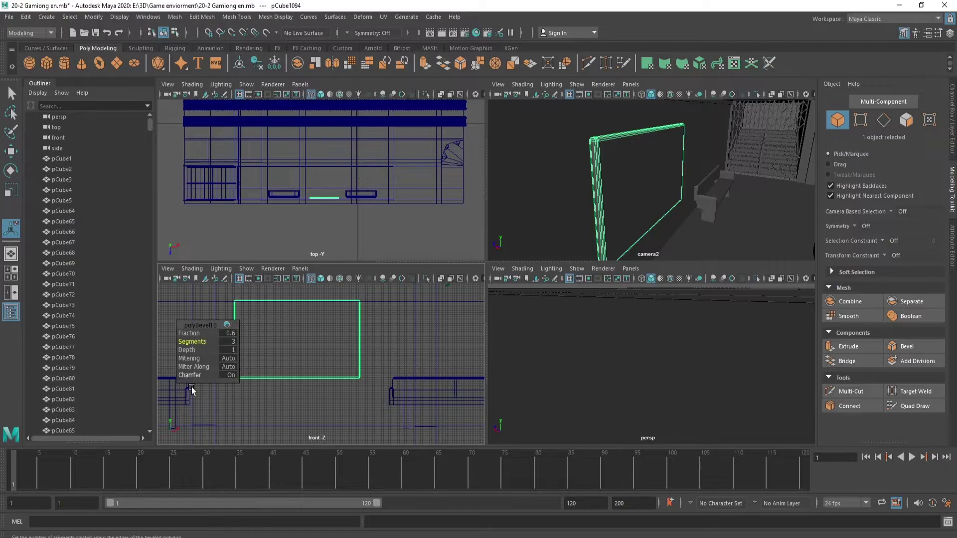
- Switch the wall panel to face selection, undoing an accidental wall deletion
{"action": "right_click", "coordinate": [348, 338]}
{"action": "left_click", "coordinate": [360, 334]}
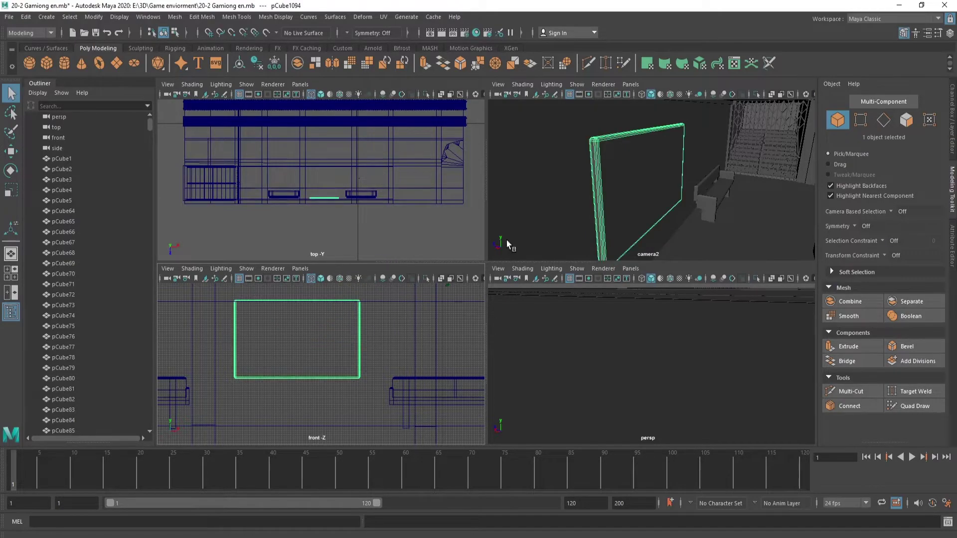
{"action": "right_click", "coordinate": [283, 322]}
{"action": "left_click", "coordinate": [283, 308]}
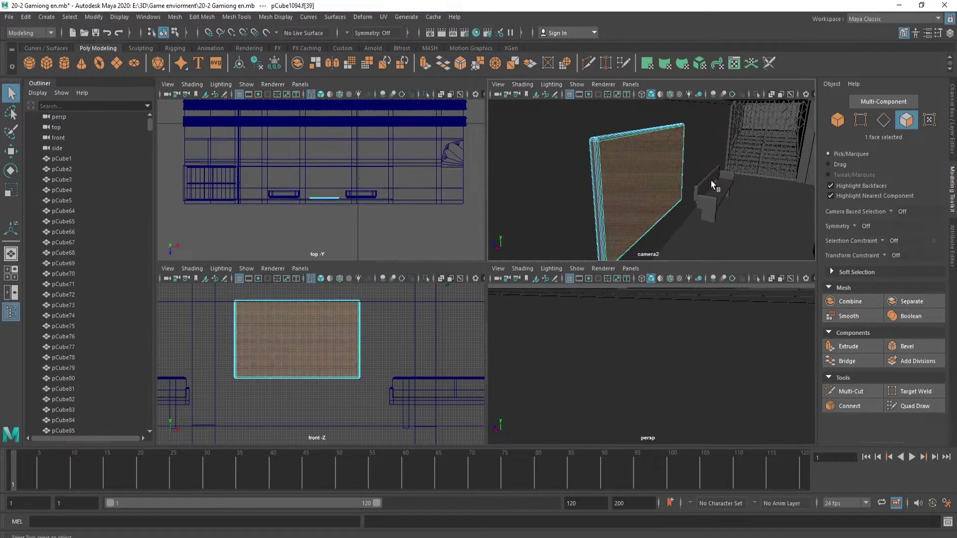
{"action": "key", "text": "Delete"}
{"action": "key", "text": "ctrl+z"}
- Move the panel's front face slightly in depth in the top view
{"action": "left_click", "coordinate": [651, 184]}
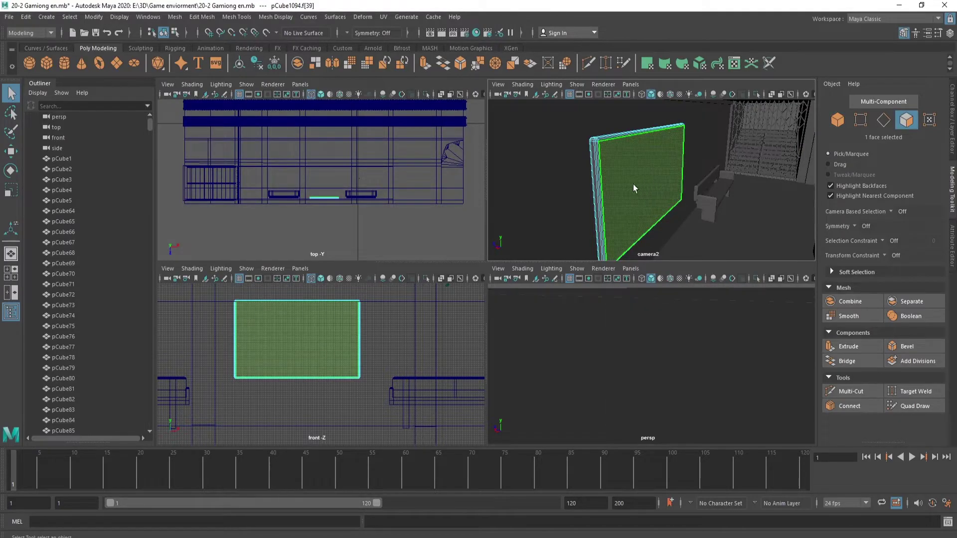
{"action": "key", "text": "w"}
{"action": "key", "text": "f"}
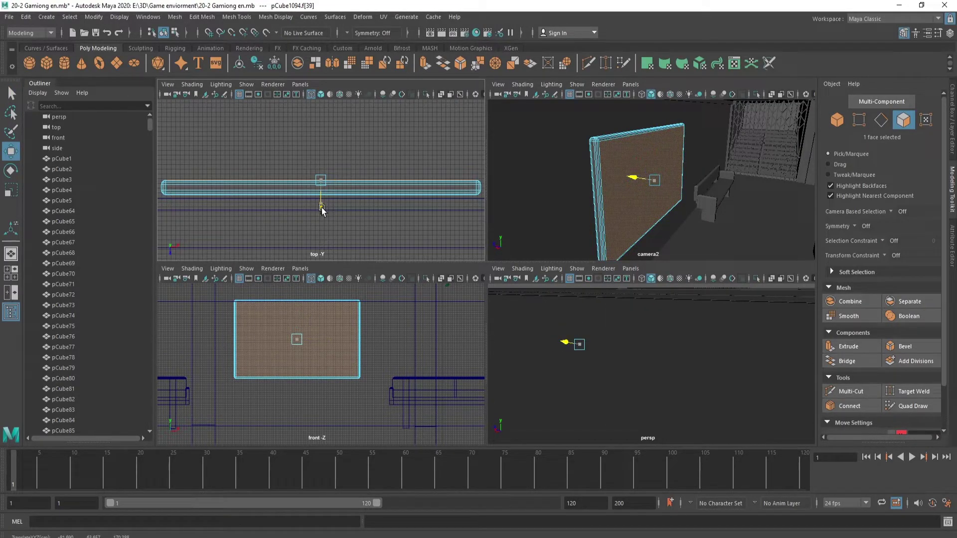
{"action": "left_click_drag", "start_coordinate": [324, 213], "coordinate": [327, 217]}
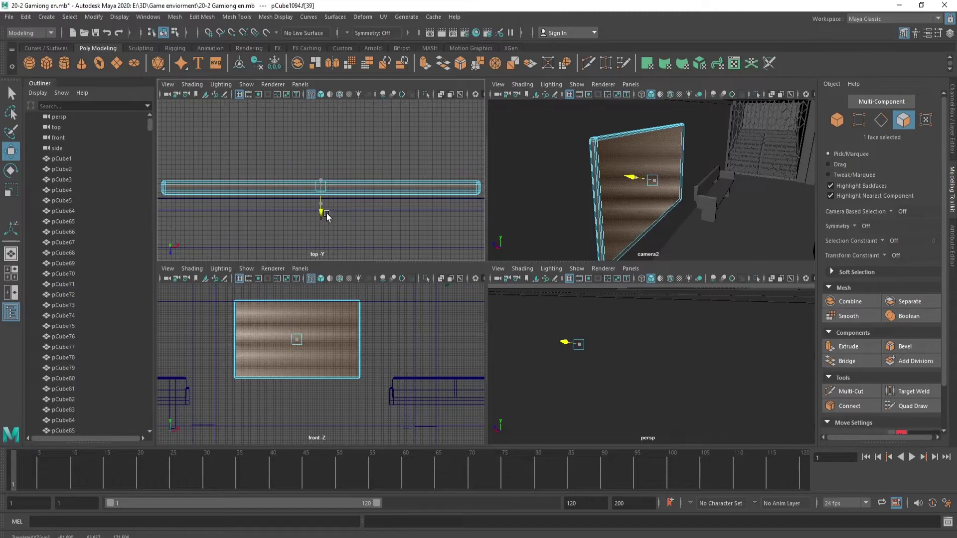
{"action": "right_click_drag", "start_coordinate": [643, 184], "coordinate": [663, 167]}
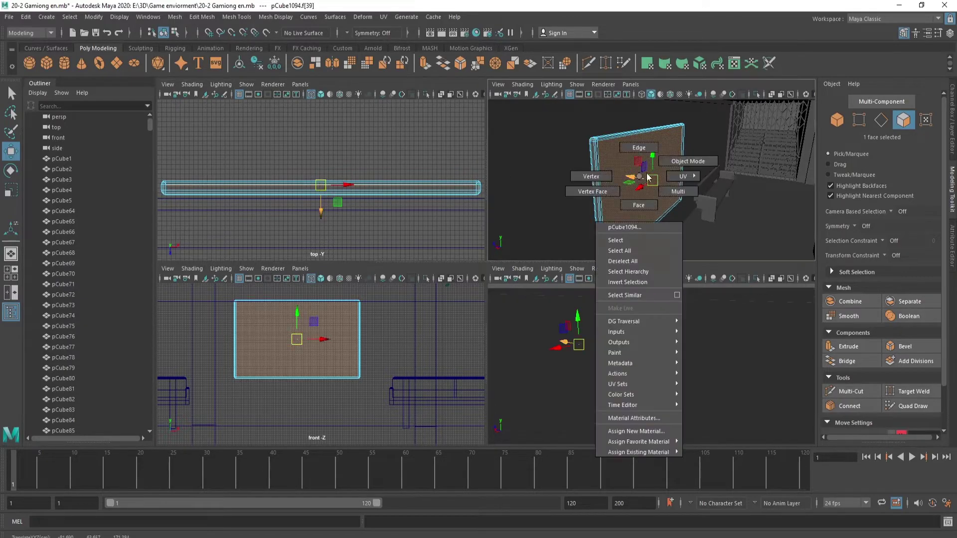
{"action": "key", "text": "space"}
{"action": "scroll", "coordinate": [452, 309], "scroll_direction": "up", "scroll_amount": 3}
{"action": "mouse_move", "coordinate": [452, 309]}
{"action": "left_mouse_down", "text": "alt"}
{"action": "mouse_move", "coordinate": [388, 325]}
{"action": "mouse_move", "coordinate": [398, 314]}
{"action": "mouse_move", "coordinate": [354, 295]}
{"action": "mouse_move", "coordinate": [522, 303]}
{"action": "mouse_move", "coordinate": [598, 260]}
{"action": "mouse_move", "coordinate": [622, 274]}
{"action": "left_mouse_up", "text": "alt"}
{"action": "scroll", "coordinate": [522, 303], "scroll_direction": "down", "scroll_amount": 3}
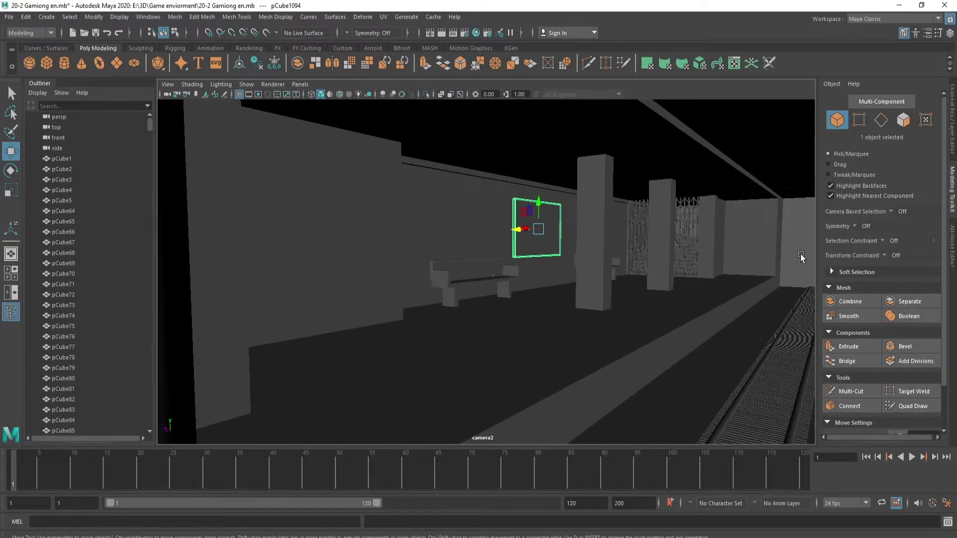
- Scale the wall panel slightly down in Y in the front view
{"action": "left_click", "coordinate": [534, 188]}
{"action": "left_click", "coordinate": [547, 235]}
{"action": "key", "text": "space"}
{"action": "key", "text": "space"}
{"action": "key", "text": "space"}
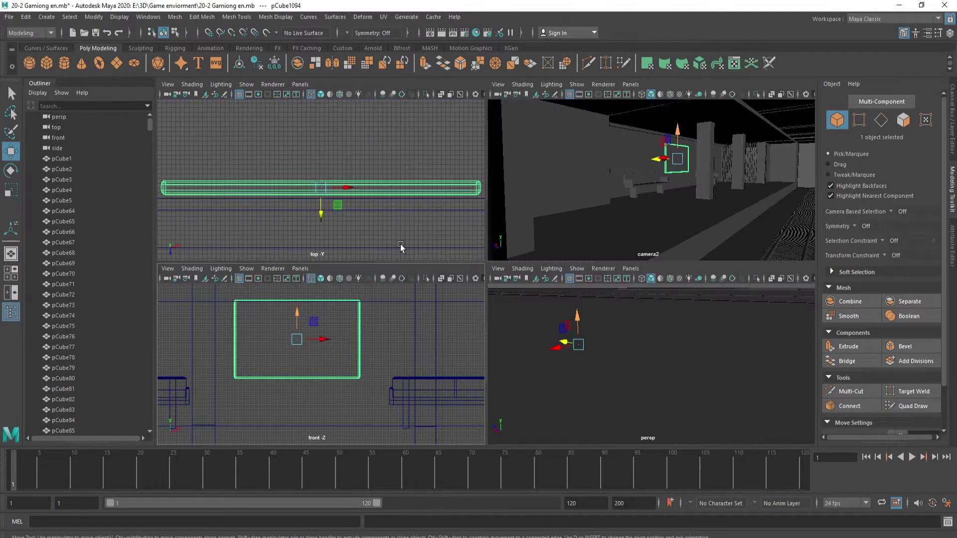
{"action": "key", "text": "r"}
{"action": "left_click_drag", "start_coordinate": [298, 319], "coordinate": [300, 325]}
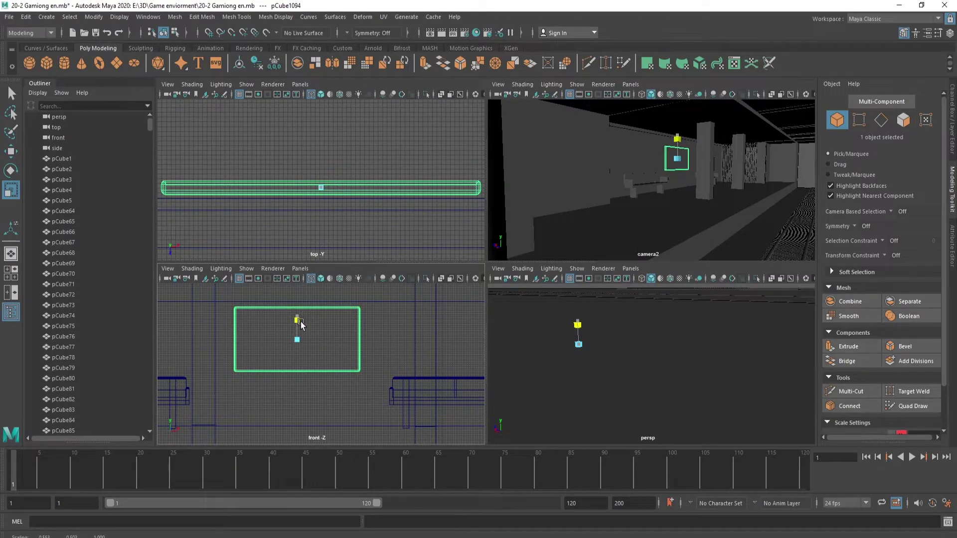
{"action": "key", "text": "space"}
{"action": "left_click", "coordinate": [449, 274]}
{"action": "key", "text": "ctrl+z"}
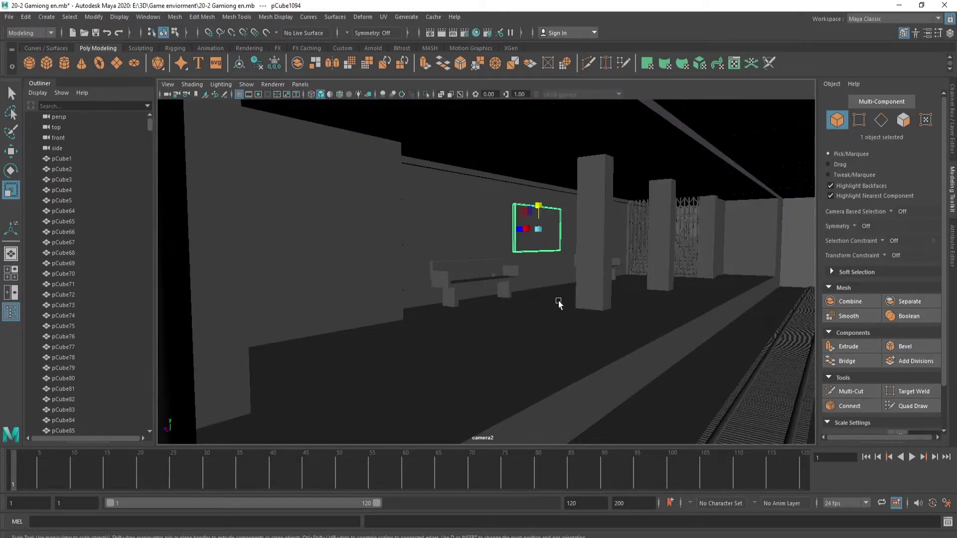
{"action": "left_click", "coordinate": [553, 303]}
{"action": "key", "text": "space"}
- Draw a new polygon cube, pCube1095, on the platform beside the bench
{"action": "left_click", "coordinate": [49, 62]}
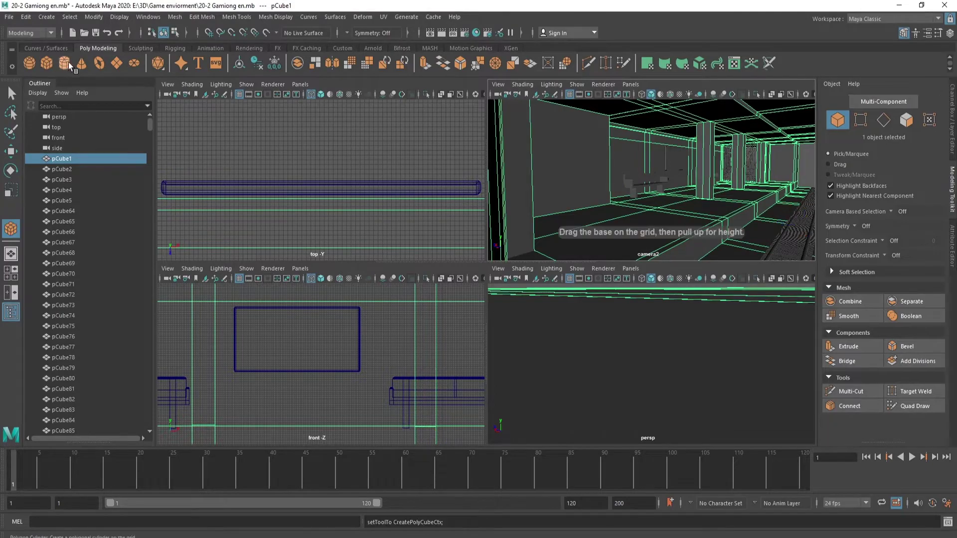
{"action": "scroll", "coordinate": [284, 206], "scroll_direction": "up", "scroll_amount": 5}
{"action": "middle_click_drag", "start_coordinate": [419, 204], "coordinate": [324, 257], "text": "alt"}
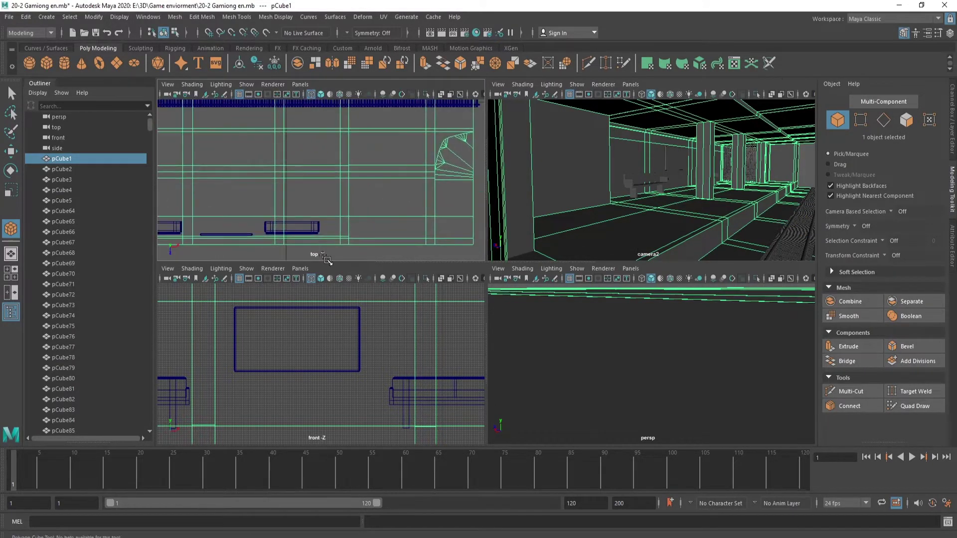
{"action": "scroll", "coordinate": [402, 231], "scroll_direction": "up", "scroll_amount": 2}
{"action": "left_click_drag", "start_coordinate": [406, 230], "coordinate": [442, 241]}
{"action": "left_click_drag", "start_coordinate": [443, 194], "coordinate": [443, 192]}
- Raise the box off the floor and slide it left along the wall
{"action": "key", "text": "w"}
{"action": "key", "text": "f"}
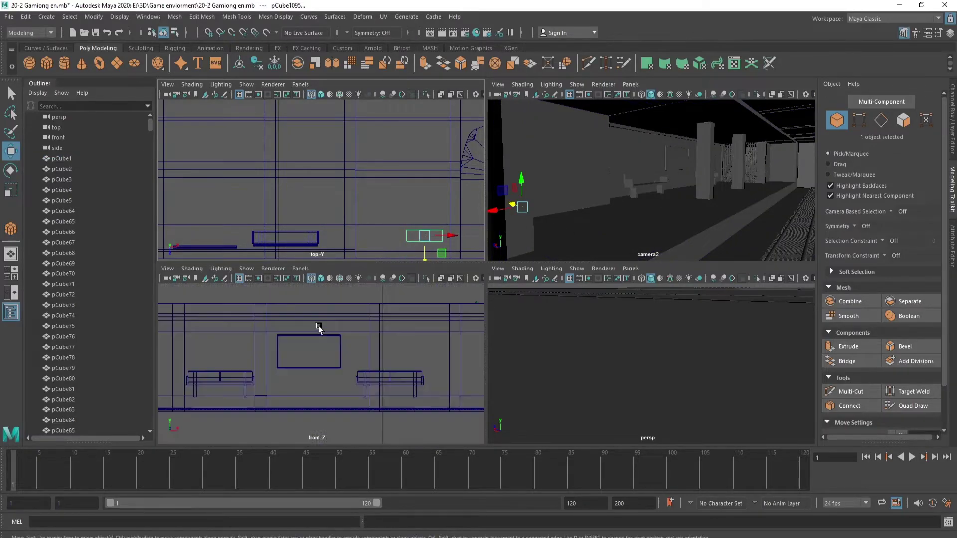
{"action": "scroll", "coordinate": [379, 367], "scroll_direction": "down", "scroll_amount": 3}
{"action": "left_click_drag", "start_coordinate": [321, 339], "coordinate": [329, 306]}
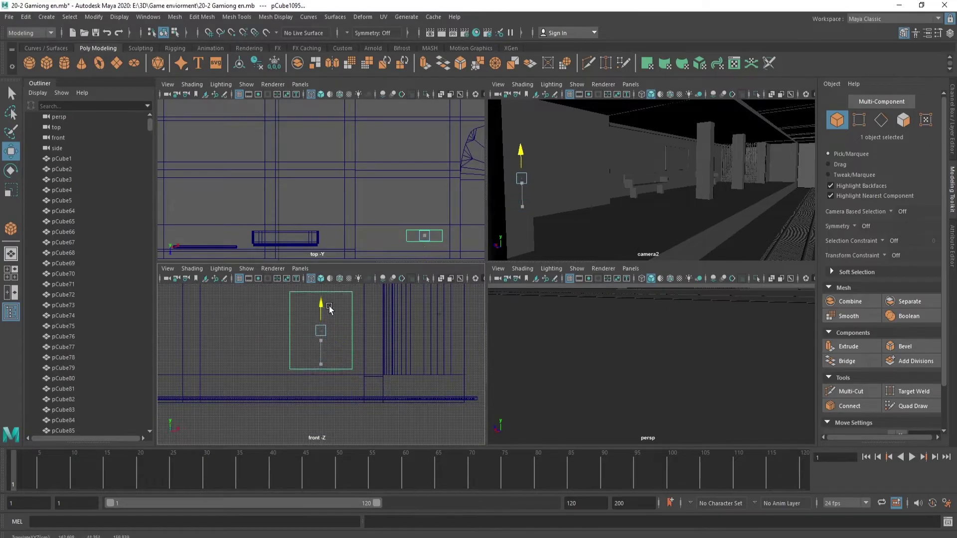
{"action": "key", "text": "f"}
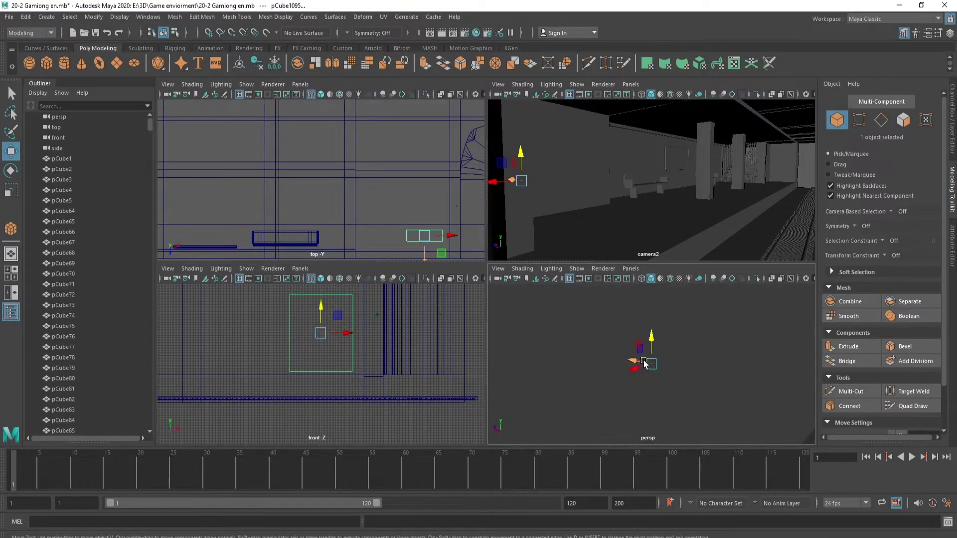
{"action": "mouse_move", "coordinate": [533, 353]}
{"action": "left_mouse_down", "text": "alt"}
{"action": "mouse_move", "coordinate": [751, 358]}
{"action": "mouse_move", "coordinate": [699, 331]}
{"action": "mouse_move", "coordinate": [613, 374]}
{"action": "left_mouse_up", "text": "alt"}
{"action": "left_click_drag", "start_coordinate": [347, 332], "coordinate": [188, 323]}
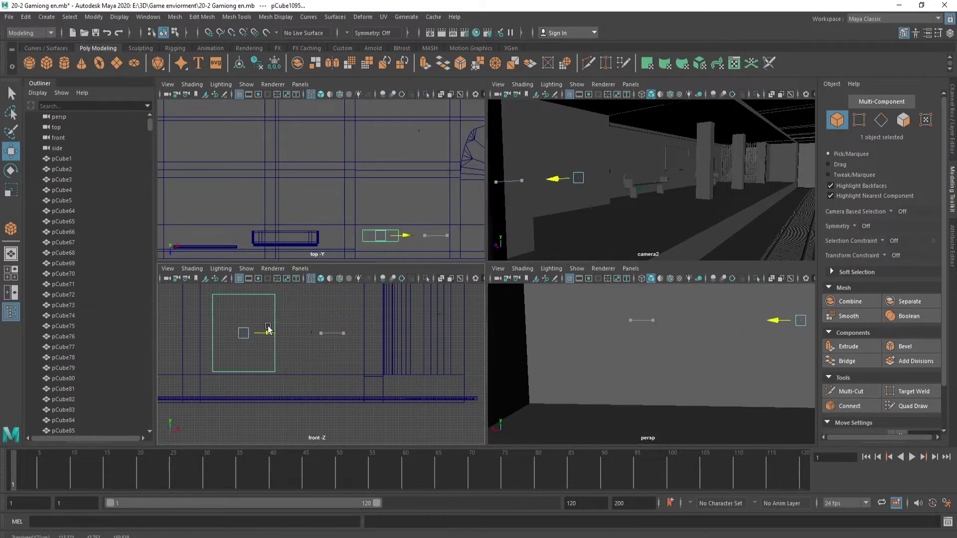
- Scale the box to about 0.76 in X to make it narrower
{"action": "key", "text": "f"}
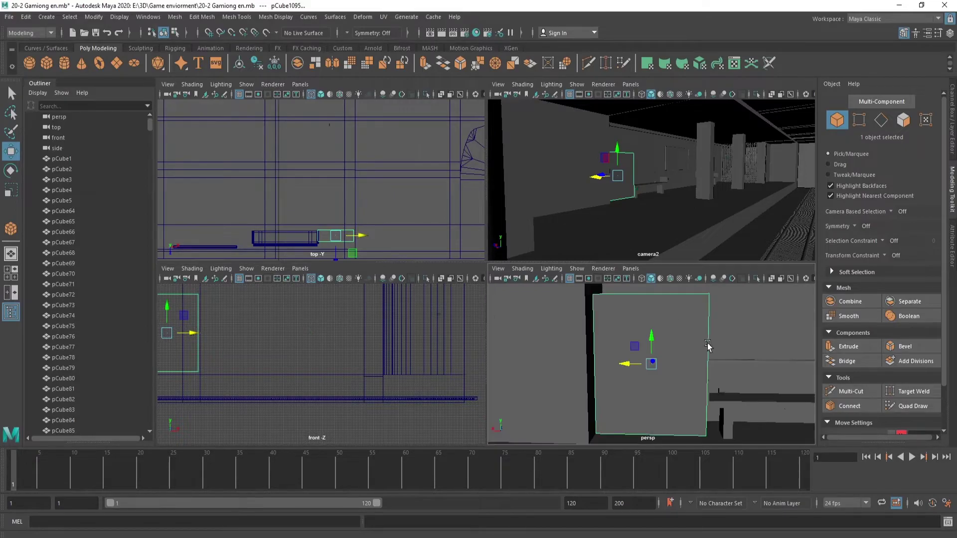
{"action": "scroll", "coordinate": [626, 383], "scroll_direction": "up", "scroll_amount": 3}
{"action": "left_click_drag", "start_coordinate": [651, 337], "coordinate": [624, 378]}
{"action": "key", "text": "f"}
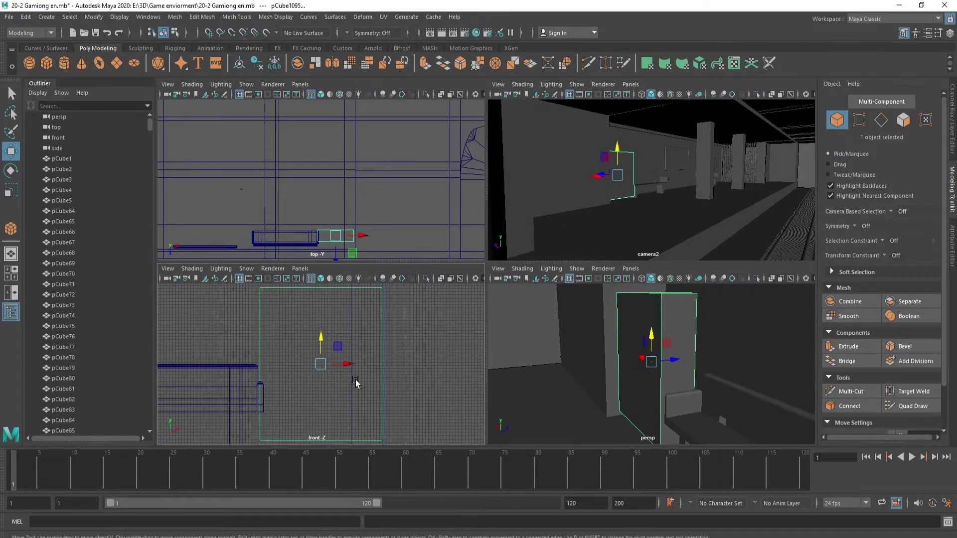
{"action": "key", "text": "r"}
{"action": "mouse_move", "coordinate": [350, 365]}
{"action": "left_mouse_down"}
{"action": "mouse_move", "coordinate": [338, 365]}
{"action": "mouse_move", "coordinate": [323, 342]}
{"action": "mouse_move", "coordinate": [344, 366]}
{"action": "mouse_move", "coordinate": [357, 365]}
{"action": "mouse_move", "coordinate": [327, 362]}
{"action": "mouse_move", "coordinate": [352, 359]}
{"action": "left_mouse_up"}
- Move the box flush against the wall beside the bench and select its front face
{"action": "key", "text": "w"}
{"action": "left_click_drag", "start_coordinate": [337, 260], "coordinate": [333, 269]}
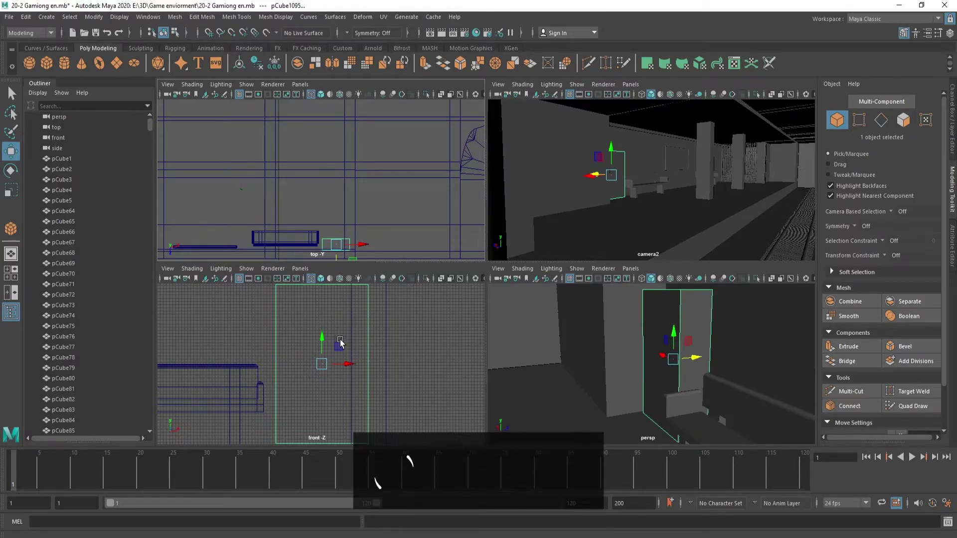
{"action": "right_click_drag", "start_coordinate": [342, 342], "coordinate": [324, 343]}
{"action": "left_click", "coordinate": [324, 342]}
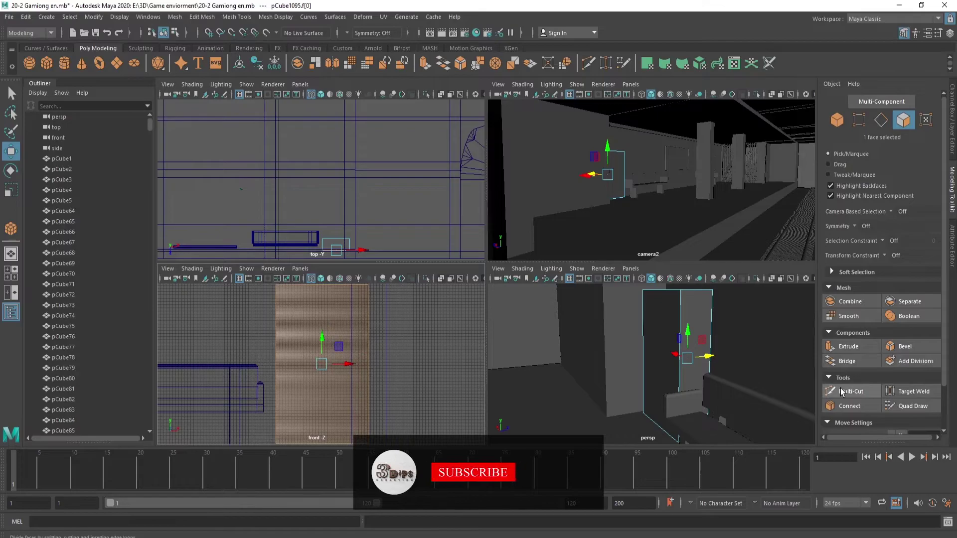
- Reselect the cabinet and pick its front face in a maximized perspective view
{"action": "scroll", "coordinate": [890, 364], "scroll_direction": "down", "scroll_amount": 2}
{"action": "key", "text": "r"}
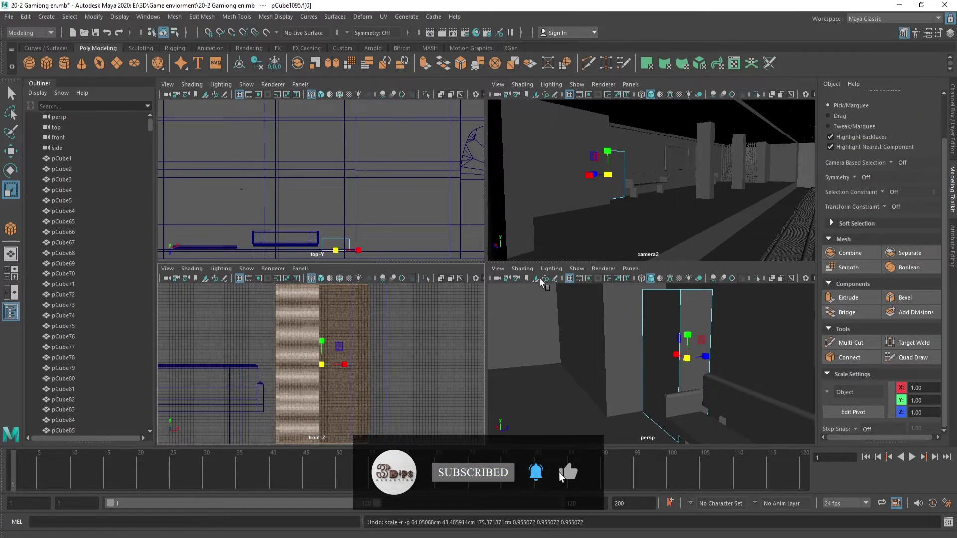
{"action": "key", "text": "F8"}
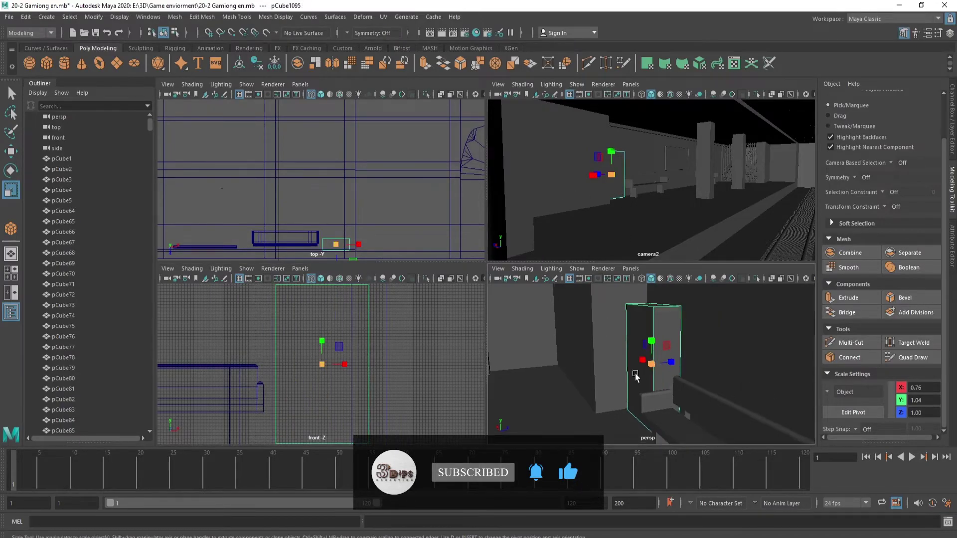
{"action": "key", "text": "space"}
{"action": "right_click_drag", "start_coordinate": [479, 274], "coordinate": [480, 285]}
{"action": "mouse_move", "coordinate": [479, 285]}
{"action": "left_mouse_down", "text": "alt"}
{"action": "mouse_move", "coordinate": [492, 288]}
{"action": "mouse_move", "coordinate": [480, 287]}
{"action": "mouse_move", "coordinate": [492, 321]}
{"action": "left_mouse_up", "text": "alt"}
{"action": "left_click", "coordinate": [492, 288]}
{"action": "left_click", "coordinate": [491, 304]}
- Extrude the front face twice and push it to form a layered panel front
{"action": "key", "text": "r"}
{"action": "scroll", "coordinate": [466, 277], "scroll_direction": "up", "scroll_amount": 3}
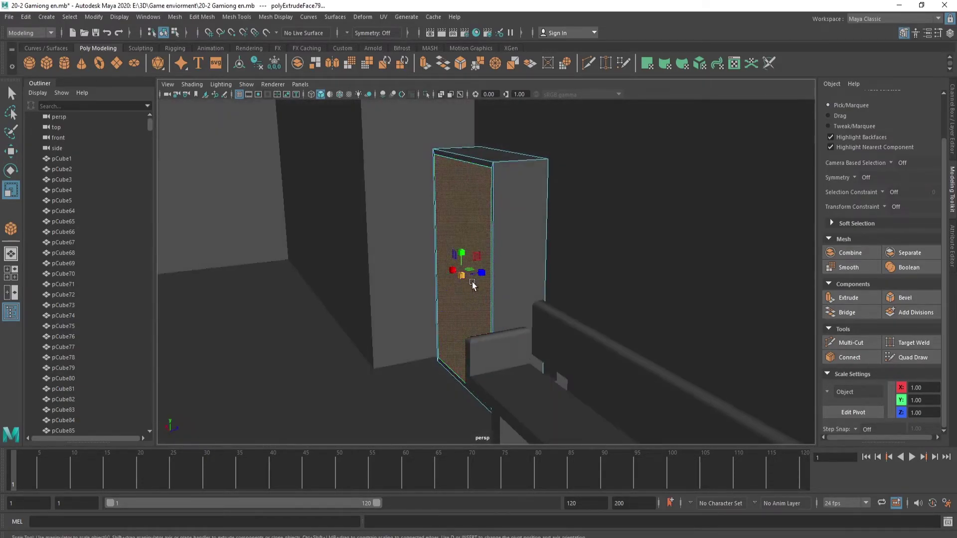
{"action": "key", "text": "w"}
{"action": "scroll", "coordinate": [471, 278], "scroll_direction": "up", "scroll_amount": 2}
{"action": "mouse_move", "coordinate": [474, 278]}
{"action": "left_mouse_down", "text": "shift"}
{"action": "mouse_move", "coordinate": [438, 331]}
{"action": "mouse_move", "coordinate": [481, 331]}
{"action": "mouse_move", "coordinate": [504, 316]}
{"action": "mouse_move", "coordinate": [550, 335]}
{"action": "mouse_move", "coordinate": [497, 314]}
{"action": "mouse_move", "coordinate": [499, 324]}
{"action": "mouse_move", "coordinate": [489, 282]}
{"action": "left_mouse_up", "text": "shift"}
{"action": "scroll", "coordinate": [501, 286], "scroll_direction": "up", "scroll_amount": 3}
{"action": "middle_click_drag", "start_coordinate": [490, 283], "coordinate": [464, 329]}
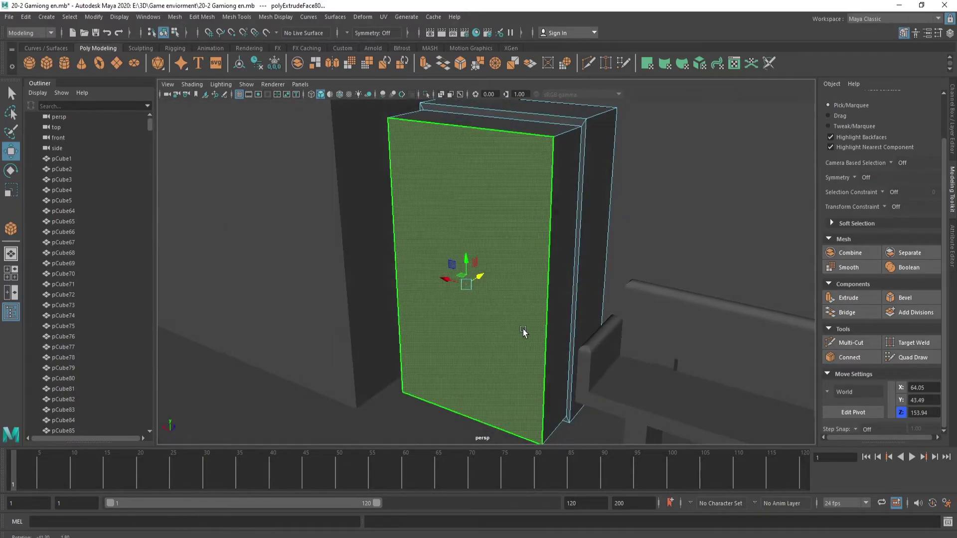
{"action": "key", "text": "space"}
{"action": "left_click_drag", "start_coordinate": [336, 255], "coordinate": [337, 257]}
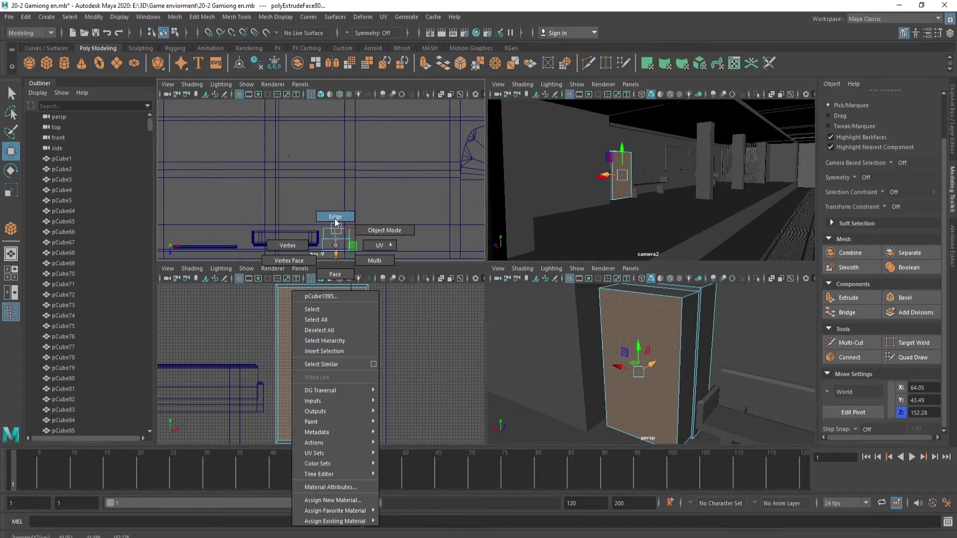
- Insert a vertical edge loop through the cabinet
{"action": "left_click", "coordinate": [337, 248]}
{"action": "mouse_move", "coordinate": [337, 255]}
{"action": "right_mouse_down"}
{"action": "mouse_move", "coordinate": [330, 214]}
{"action": "mouse_move", "coordinate": [324, 313]}
{"action": "right_mouse_up"}
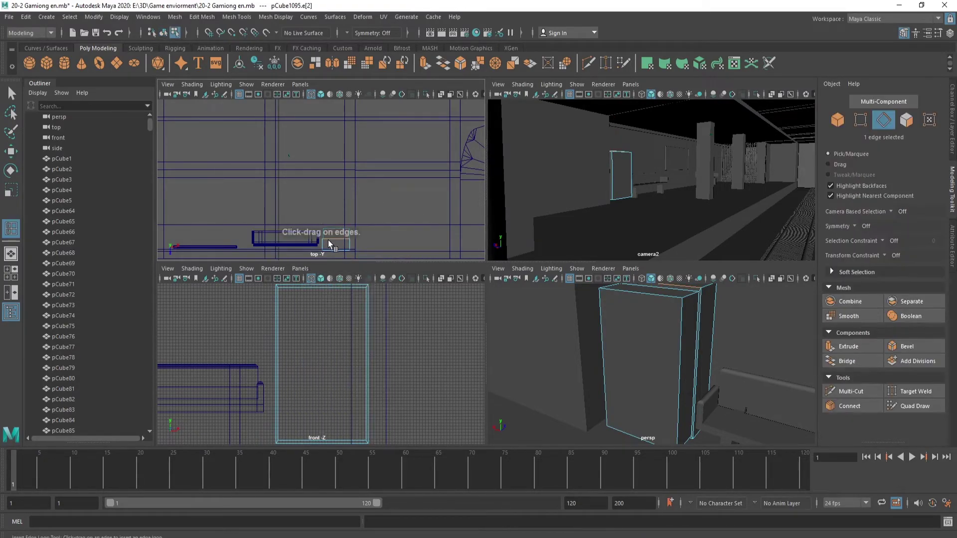
{"action": "left_click", "coordinate": [328, 239]}
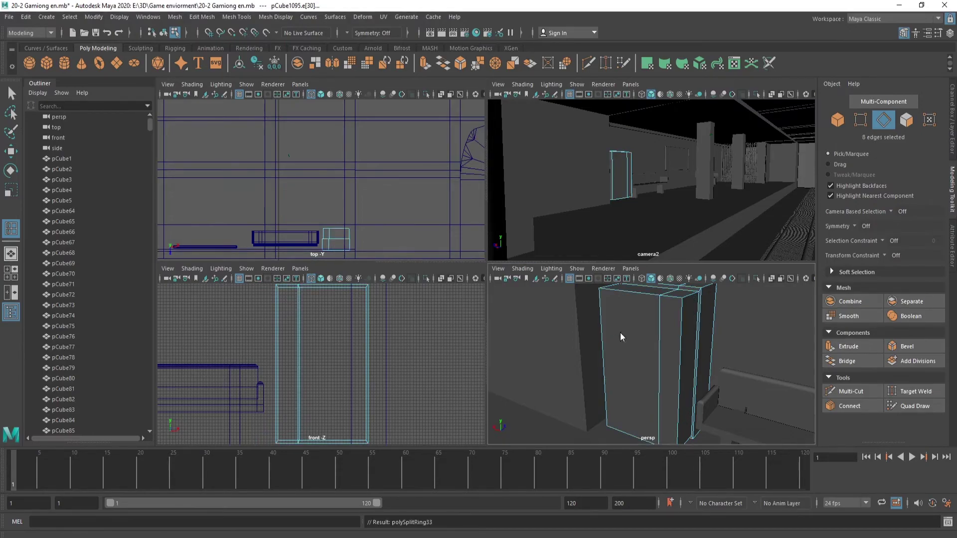
- Bevel a front face's edges with Fraction 0.1 and 3 segments
{"action": "right_click_drag", "start_coordinate": [630, 279], "coordinate": [636, 307]}
{"action": "left_click", "coordinate": [633, 322]}
{"action": "key", "text": "w"}
{"action": "right_click", "coordinate": [633, 322]}
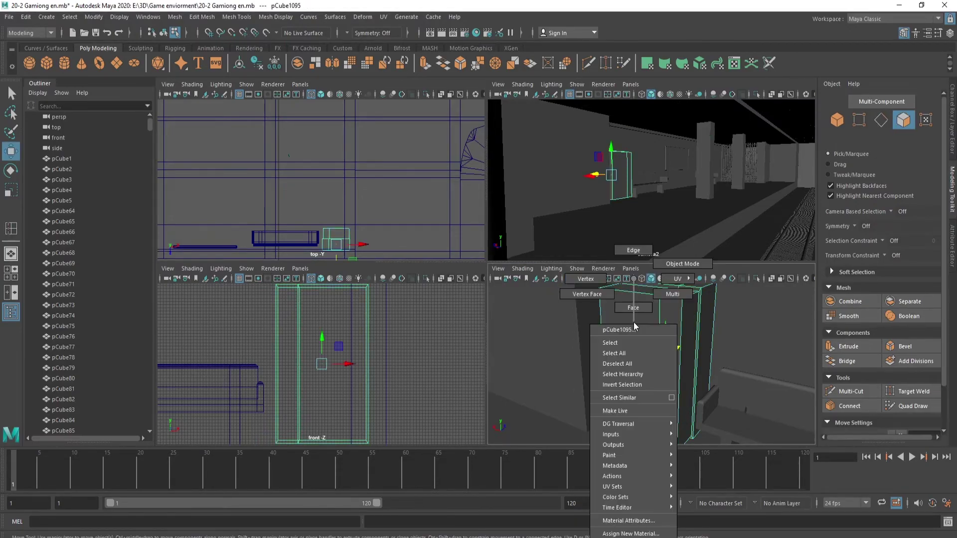
{"action": "key", "text": "space"}
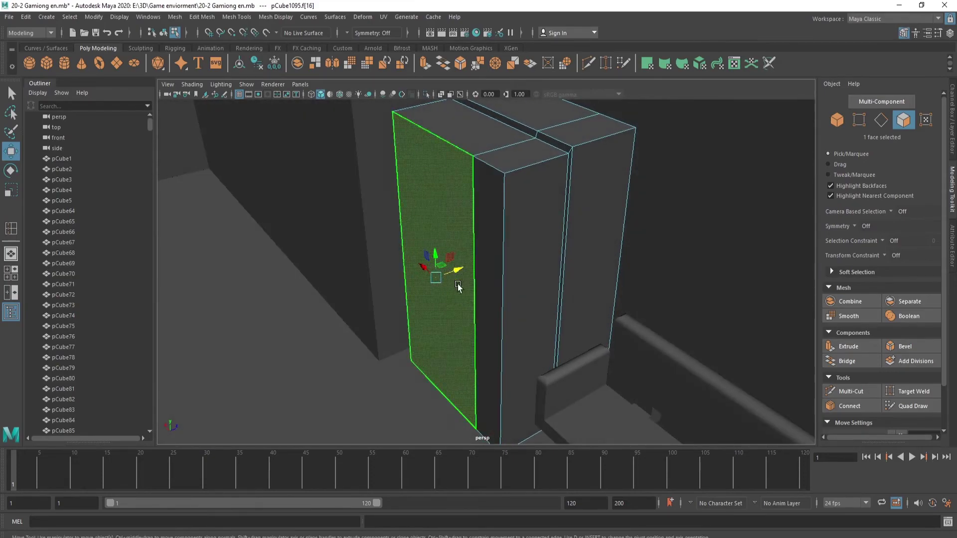
{"action": "key", "text": "ctrl+b"}
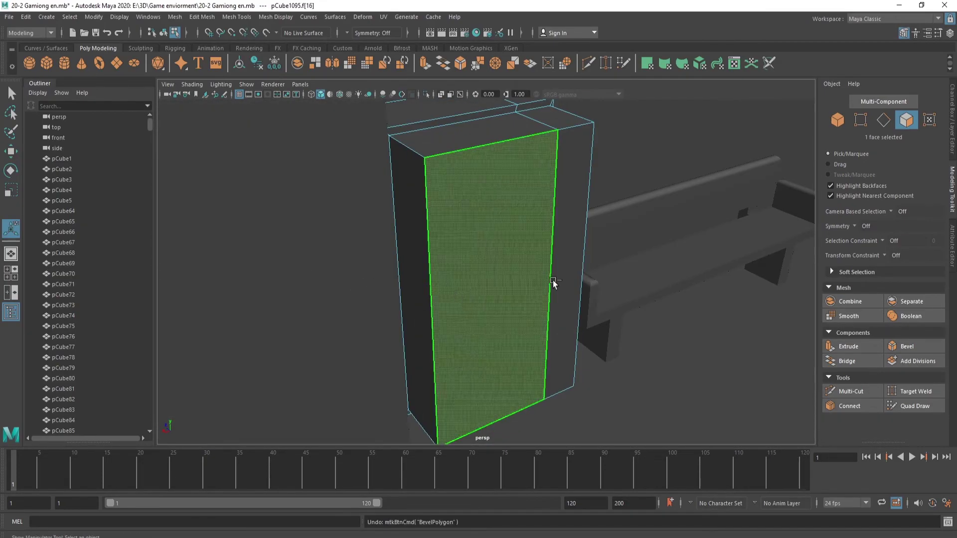
{"action": "middle_click_drag", "start_coordinate": [348, 277], "coordinate": [263, 295]}
{"action": "left_click_drag", "start_coordinate": [237, 228], "coordinate": [250, 236]}
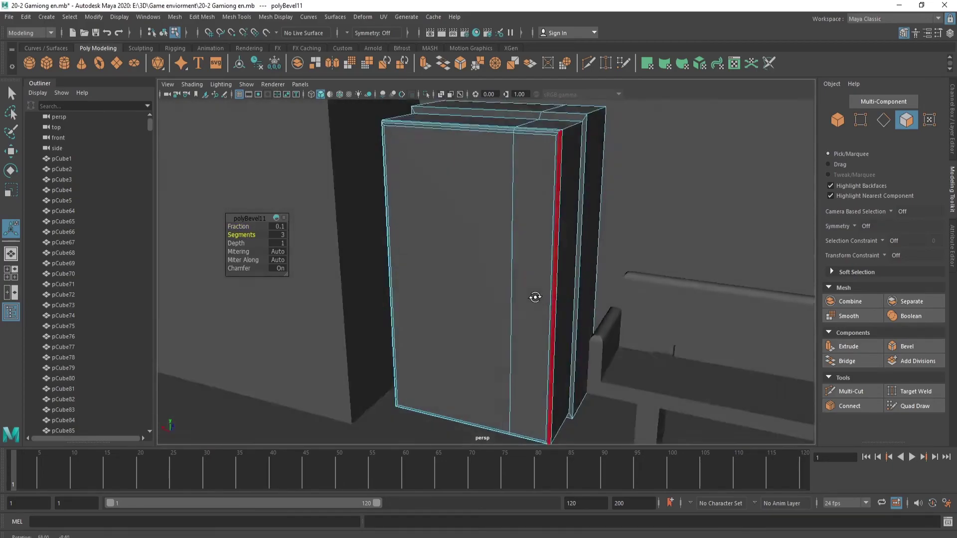
{"action": "mouse_move", "coordinate": [536, 299]}
{"action": "left_mouse_down", "text": "alt"}
{"action": "mouse_move", "coordinate": [518, 306]}
{"action": "mouse_move", "coordinate": [315, 255]}
{"action": "left_mouse_up", "text": "alt"}
- Start inserting another edge loop across the cabinet's front panel
{"action": "mouse_move", "coordinate": [421, 261]}
{"action": "right_mouse_down"}
{"action": "mouse_move", "coordinate": [479, 257]}
{"action": "mouse_move", "coordinate": [492, 207]}
{"action": "right_mouse_up"}
{"action": "key", "text": "f"}
{"action": "right_click", "coordinate": [491, 235]}
{"action": "right_click_drag", "start_coordinate": [430, 195], "coordinate": [426, 219], "text": "shift"}
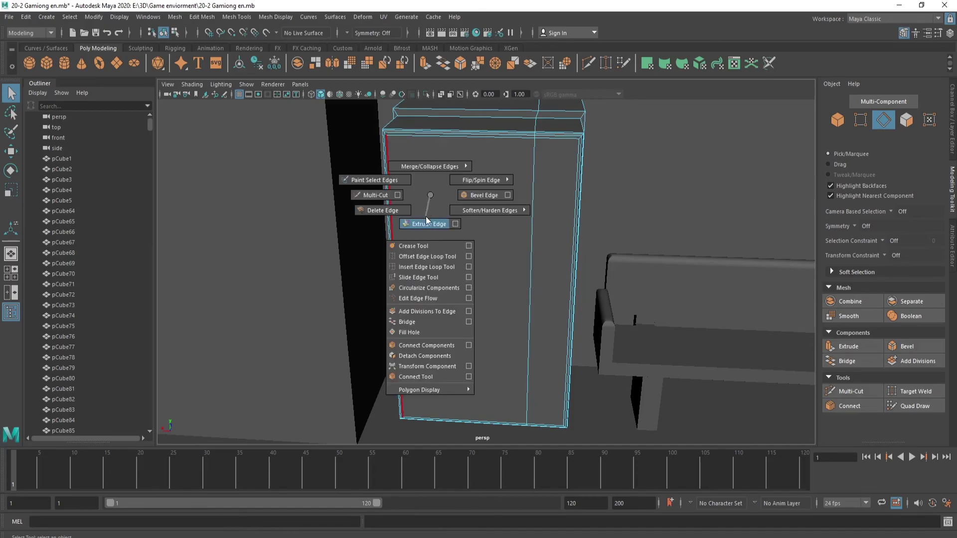
{"action": "right_click_drag", "start_coordinate": [411, 272], "coordinate": [412, 269], "text": "shift"}
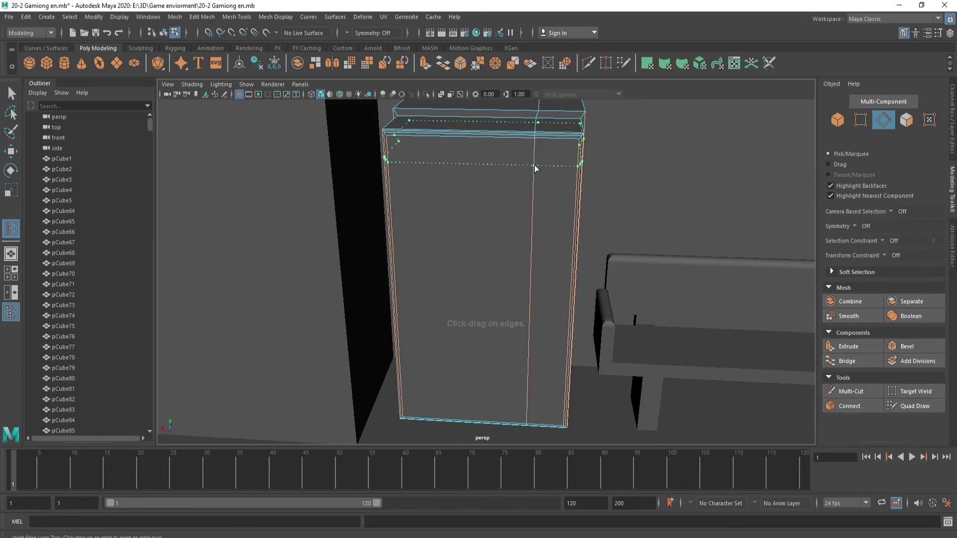